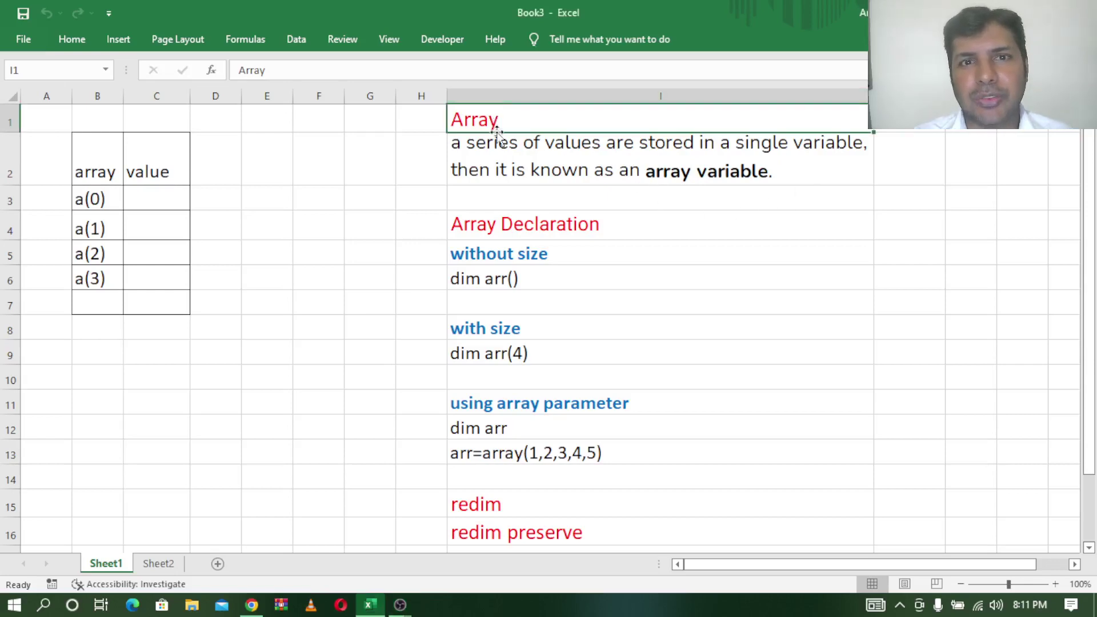
Step: Review the Array heading and definition notes in I1:I2, briefly checking the YouTube playlists
click(495, 177)
click(510, 122)
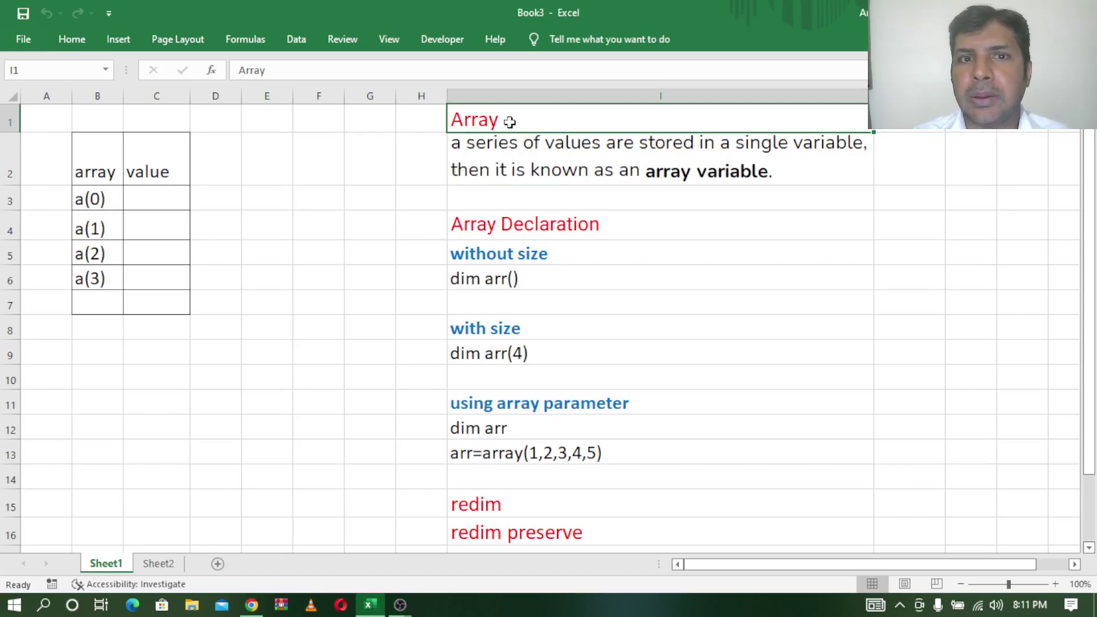
click(496, 150)
click(252, 604)
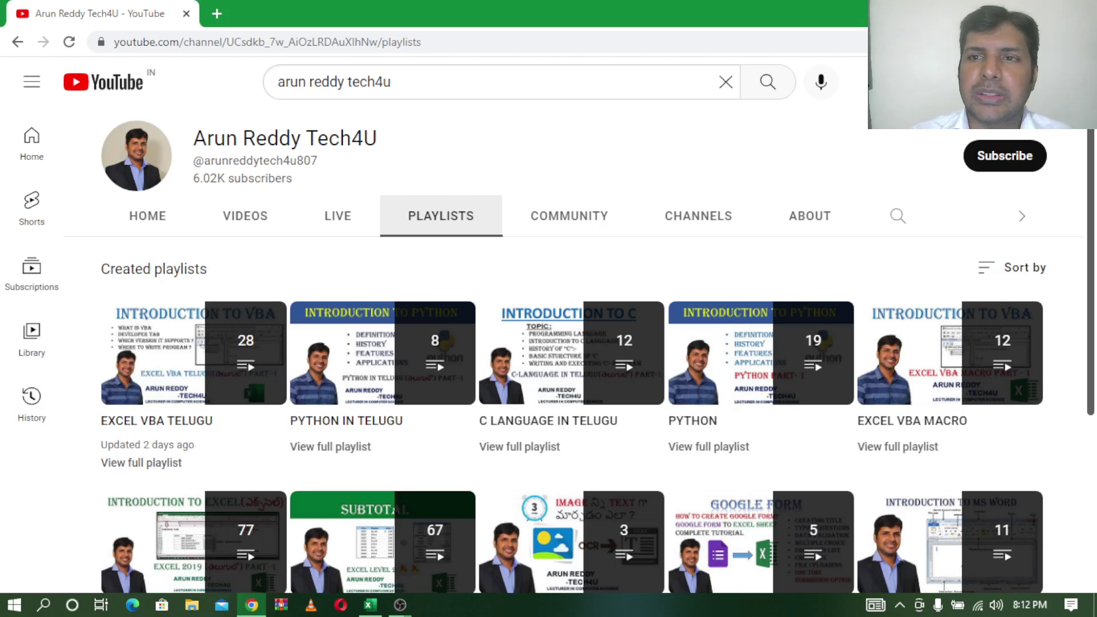
key(alt+Tab)
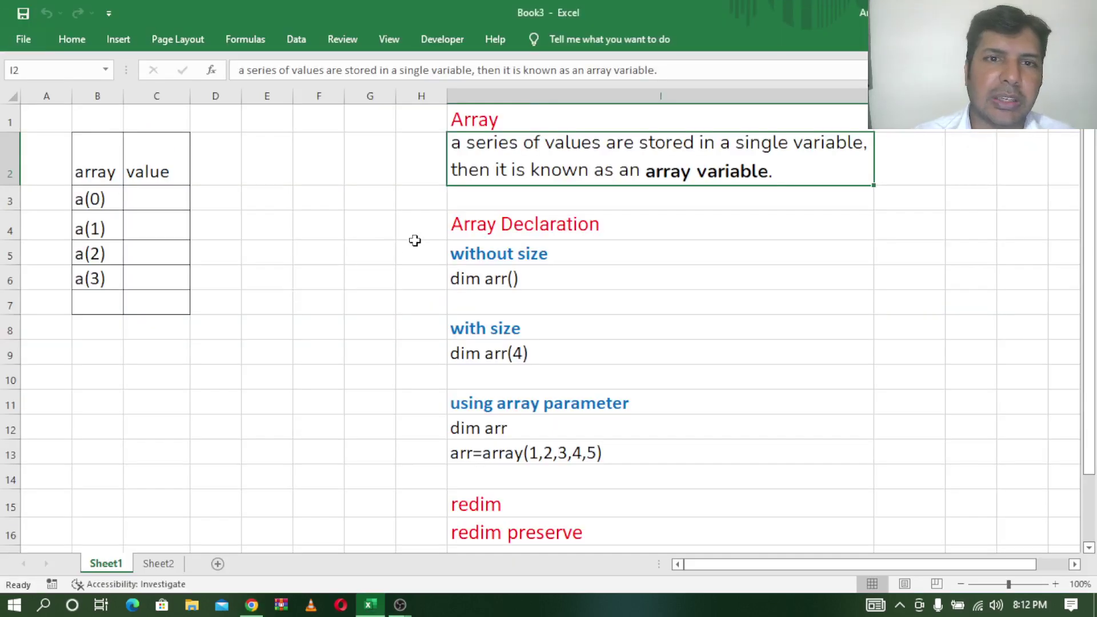
click(483, 115)
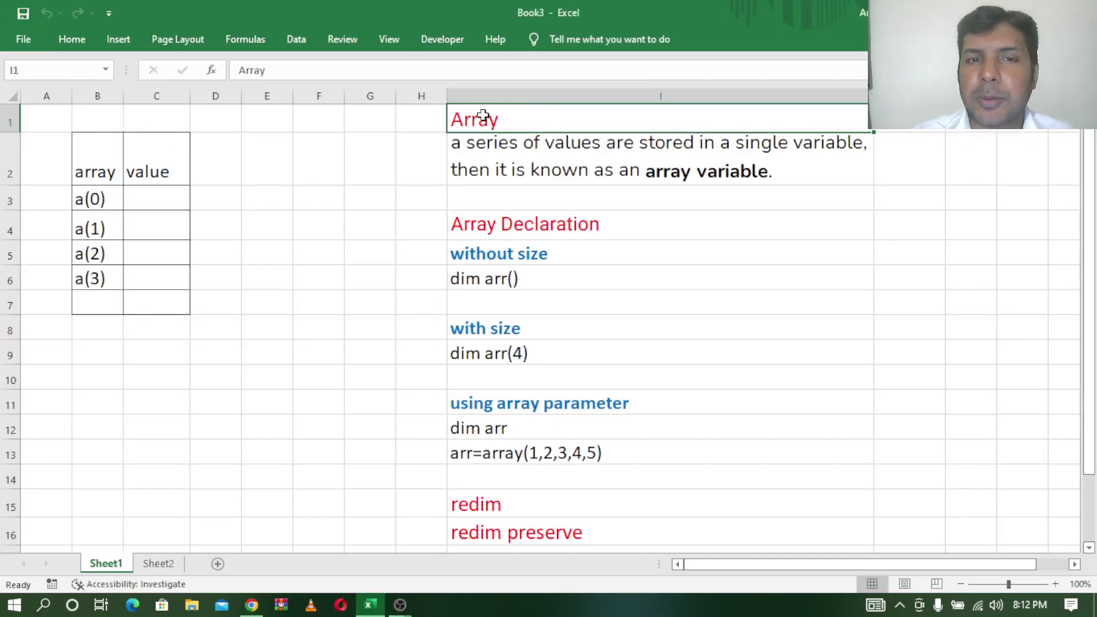
click(483, 160)
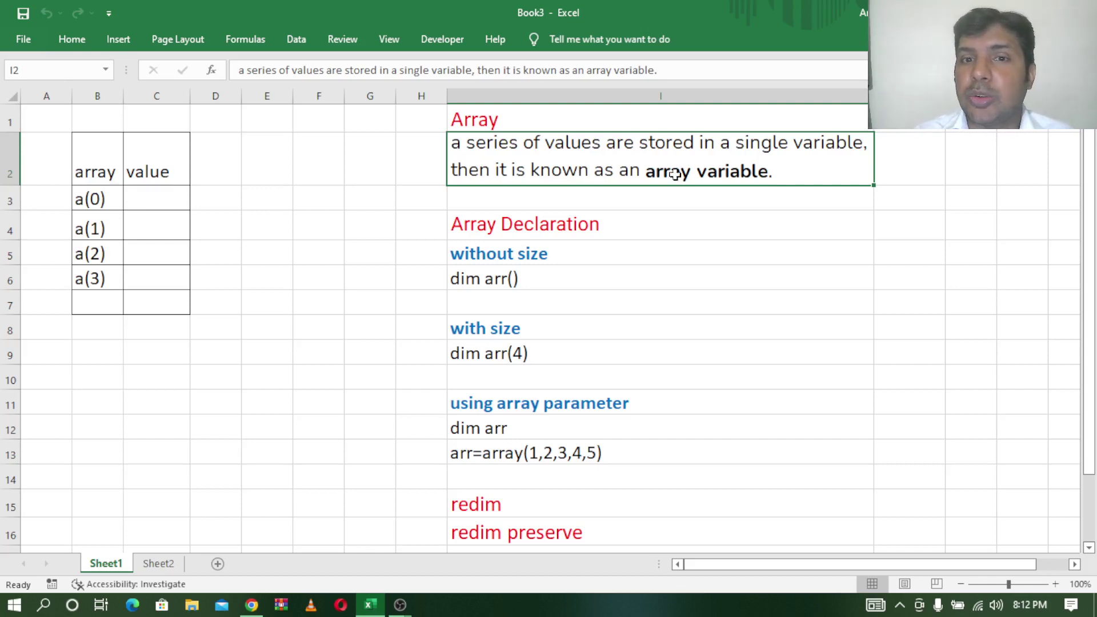
click(588, 223)
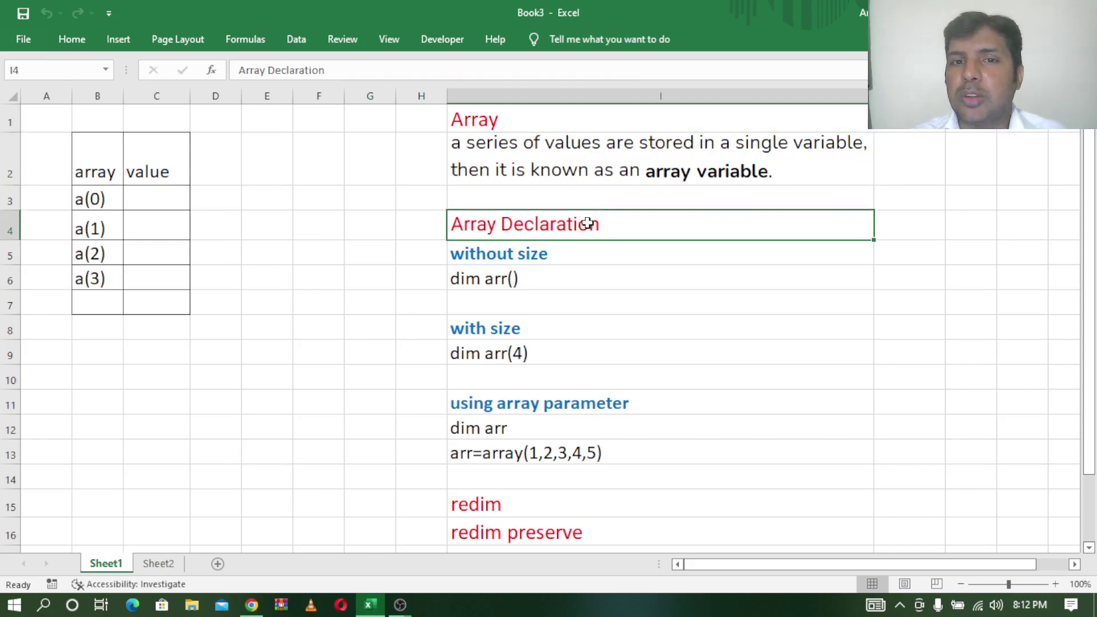
click(608, 170)
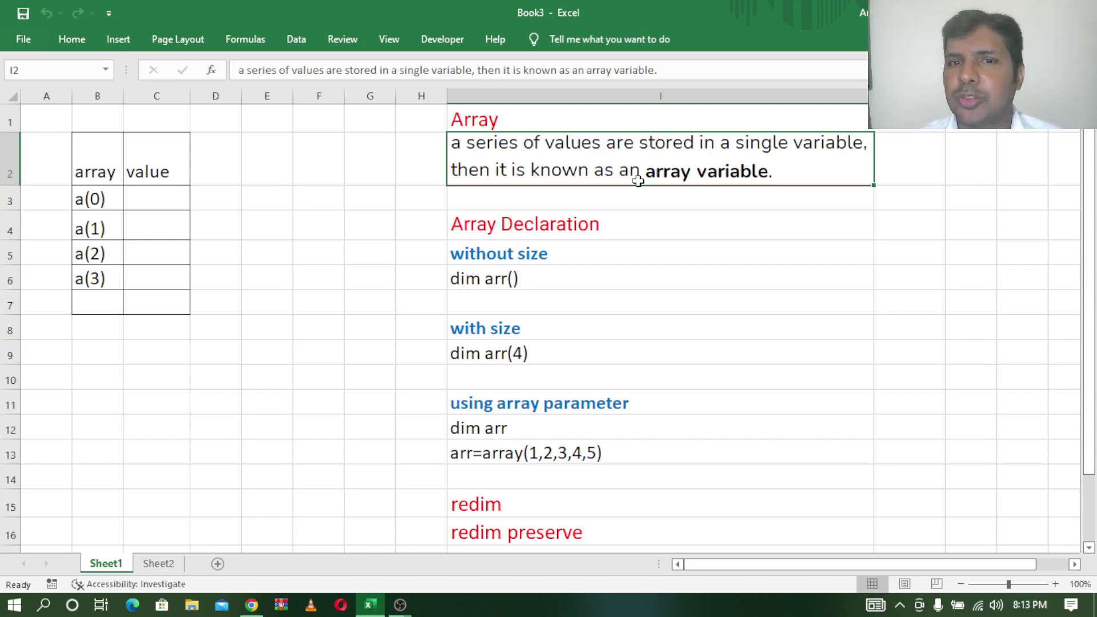
Step: Select the a(0)–a(3) element labels and the empty value cells C3:C6 of the array table
click(179, 257)
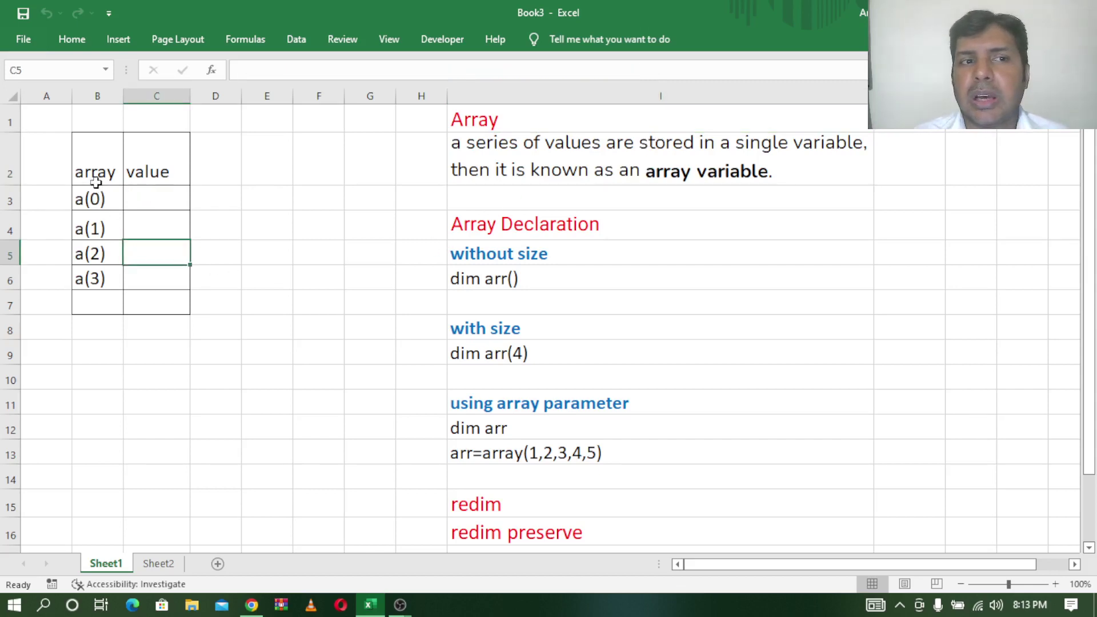
drag(93, 194, 96, 279)
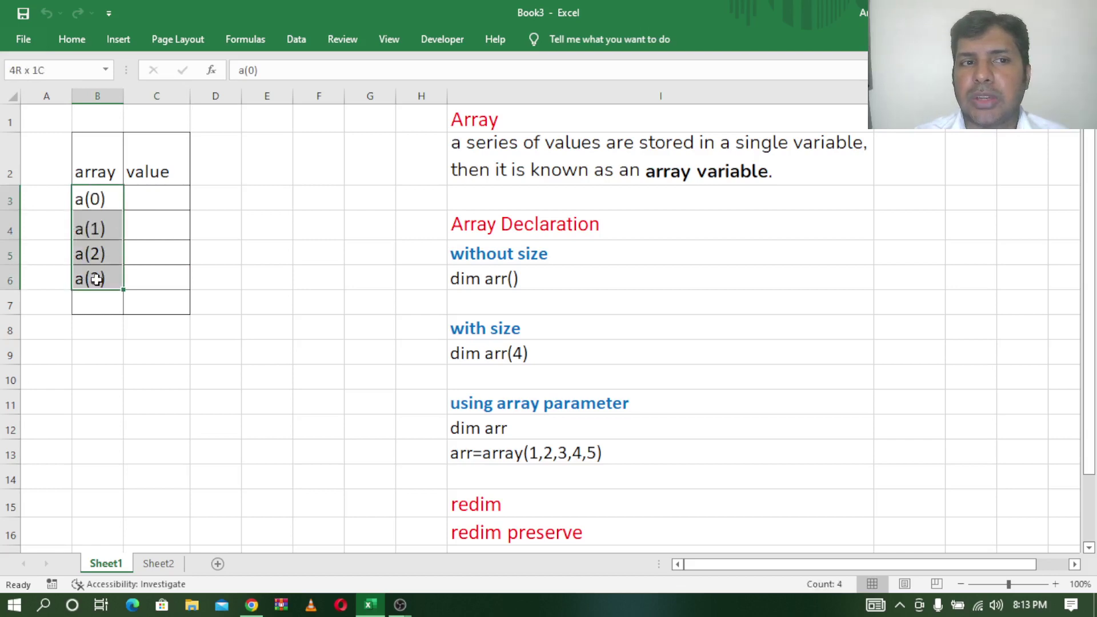
key(ctrl+v)
drag(153, 198, 174, 276)
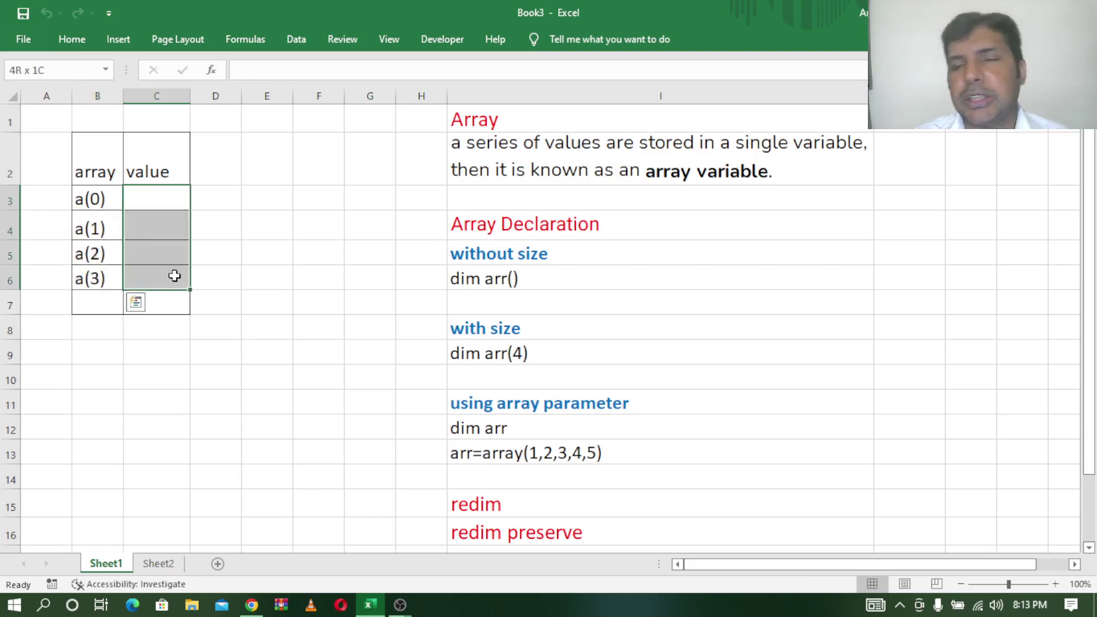
click(311, 218)
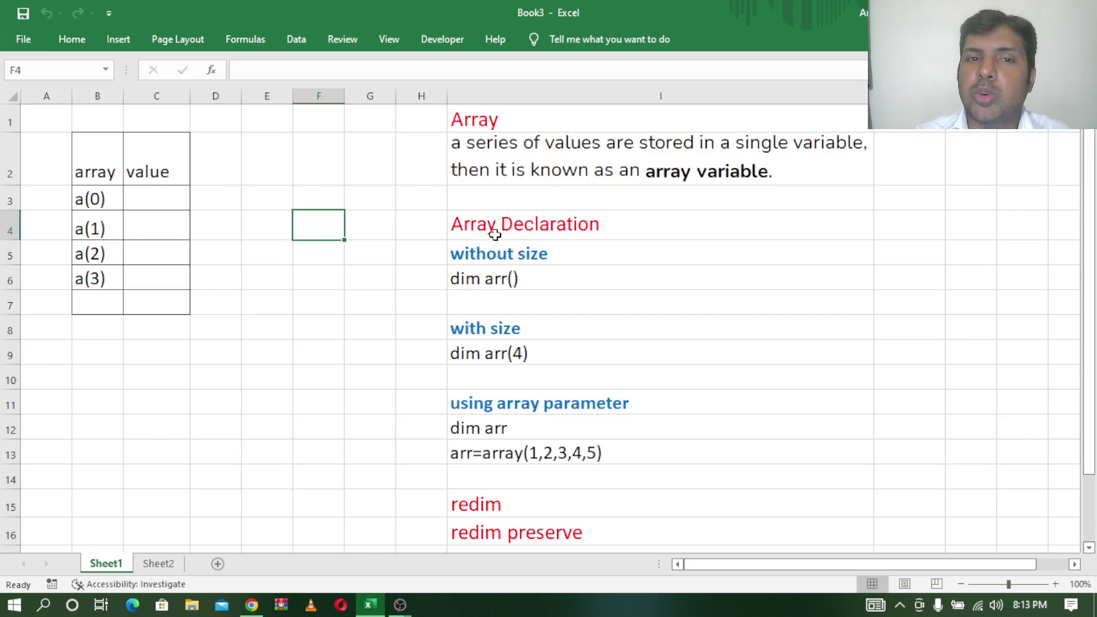
Step: Review the without-size, with-size and Array() declaration headings, then show the Developer tab
click(510, 255)
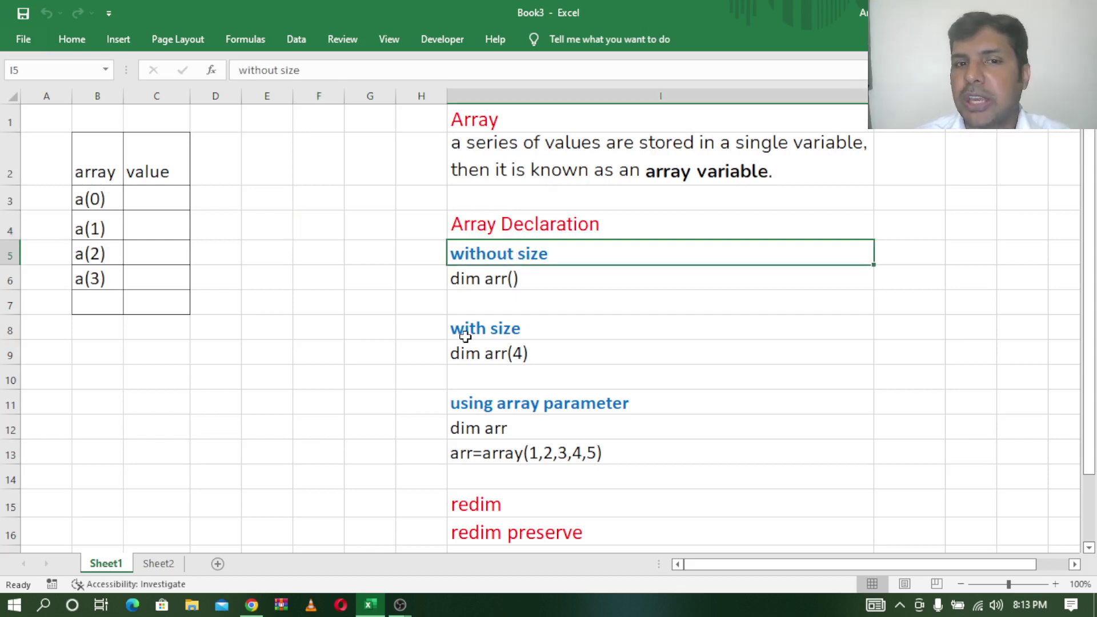
click(516, 327)
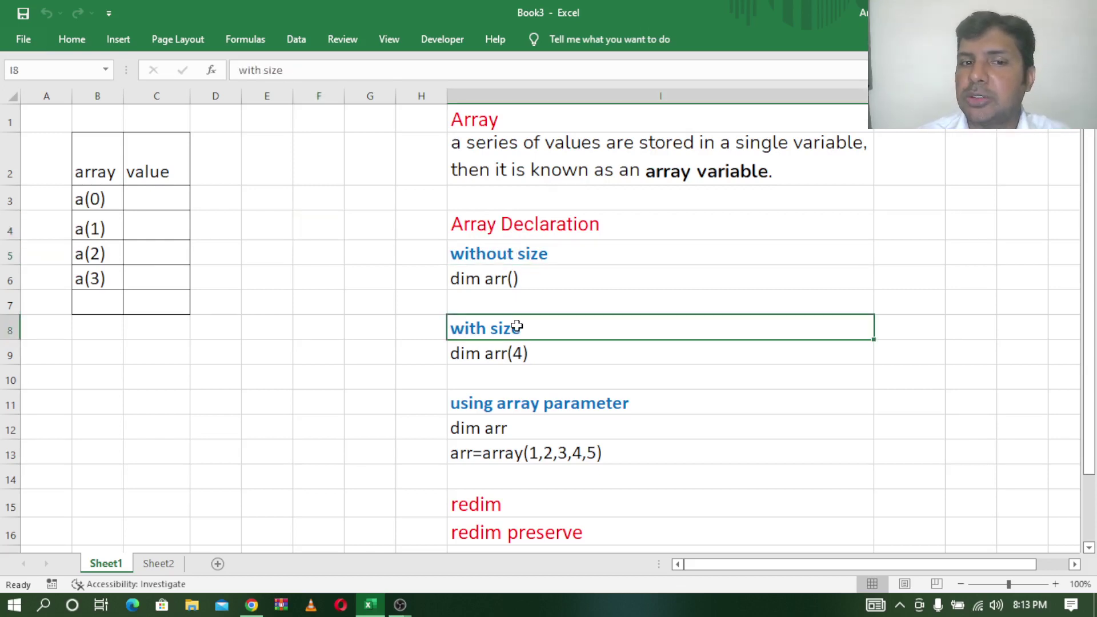
click(504, 406)
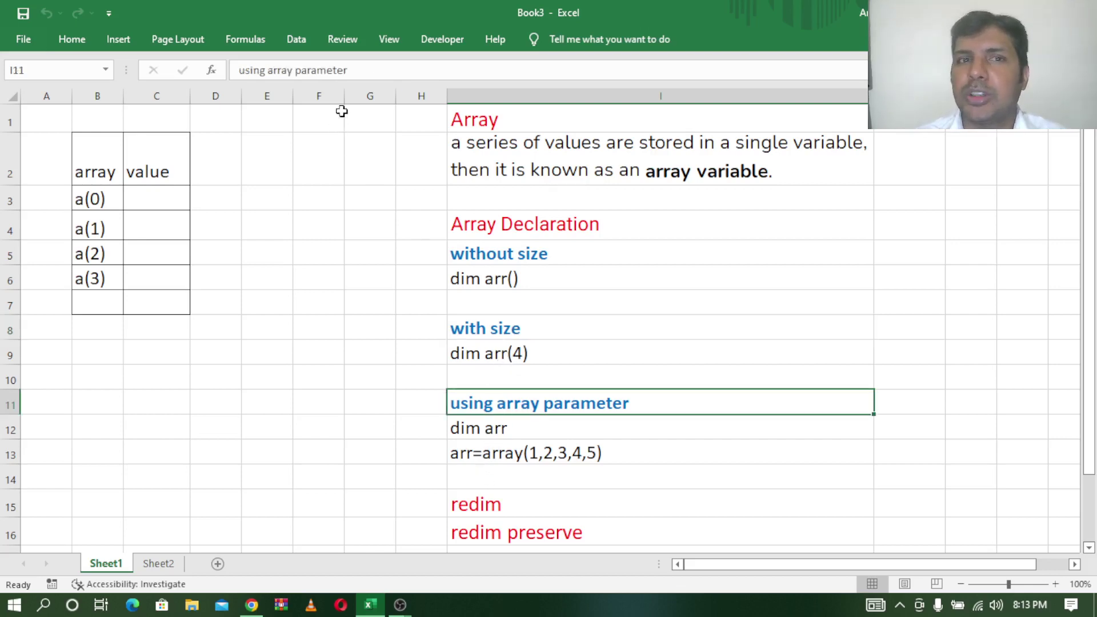
click(440, 42)
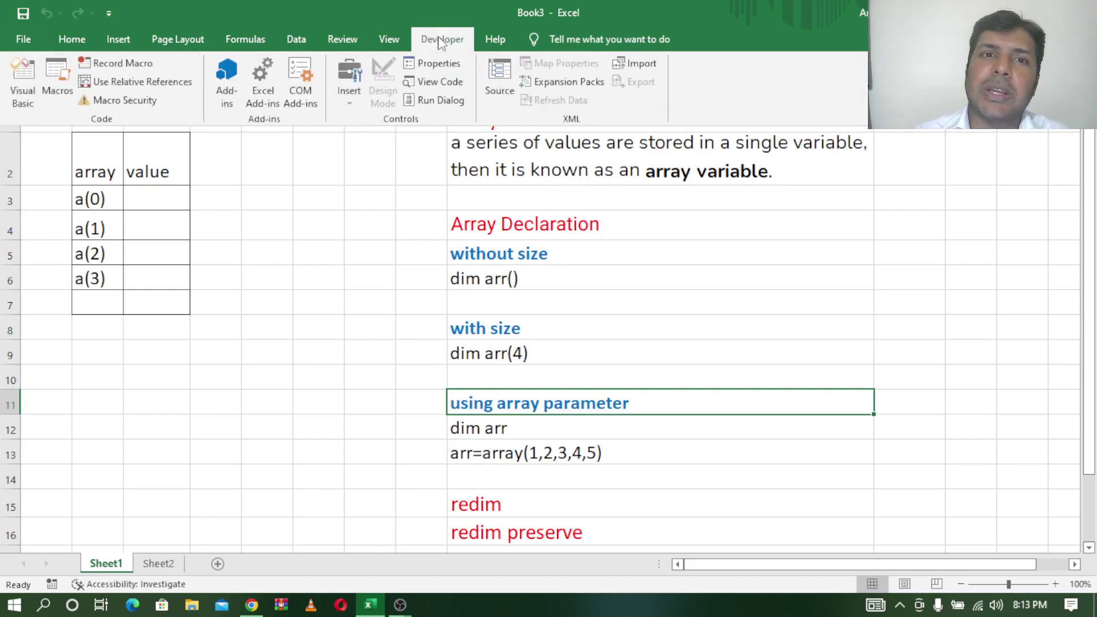
Step: Open the Visual Basic editor and insert a new code module
click(32, 70)
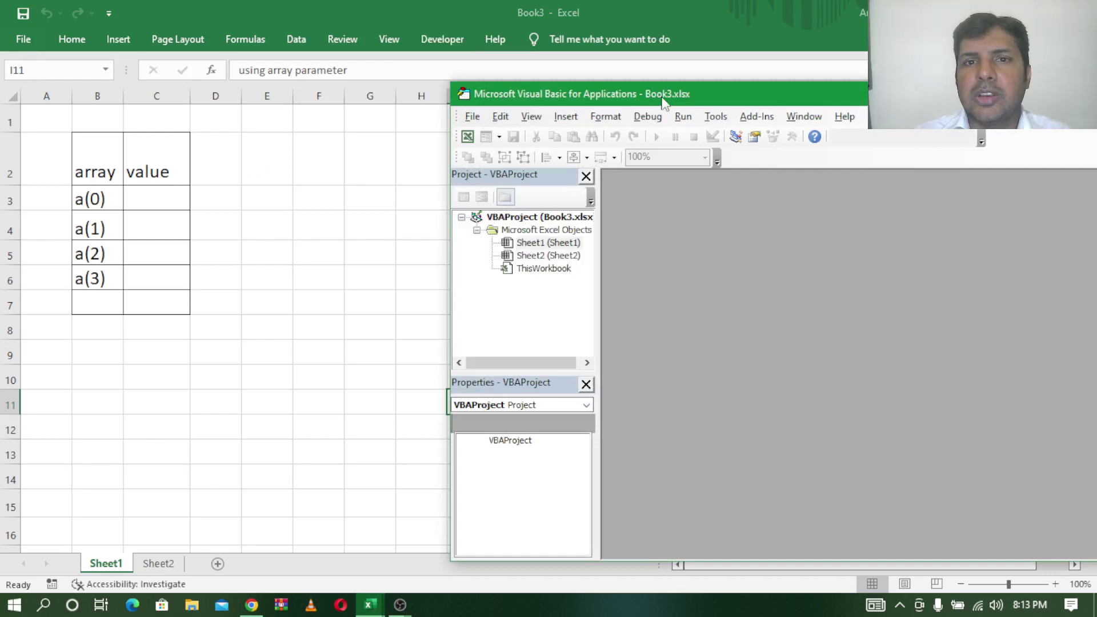
mouse_move(668, 99)
mouse_down()
mouse_move(400, 45)
mouse_move(498, 90)
mouse_up()
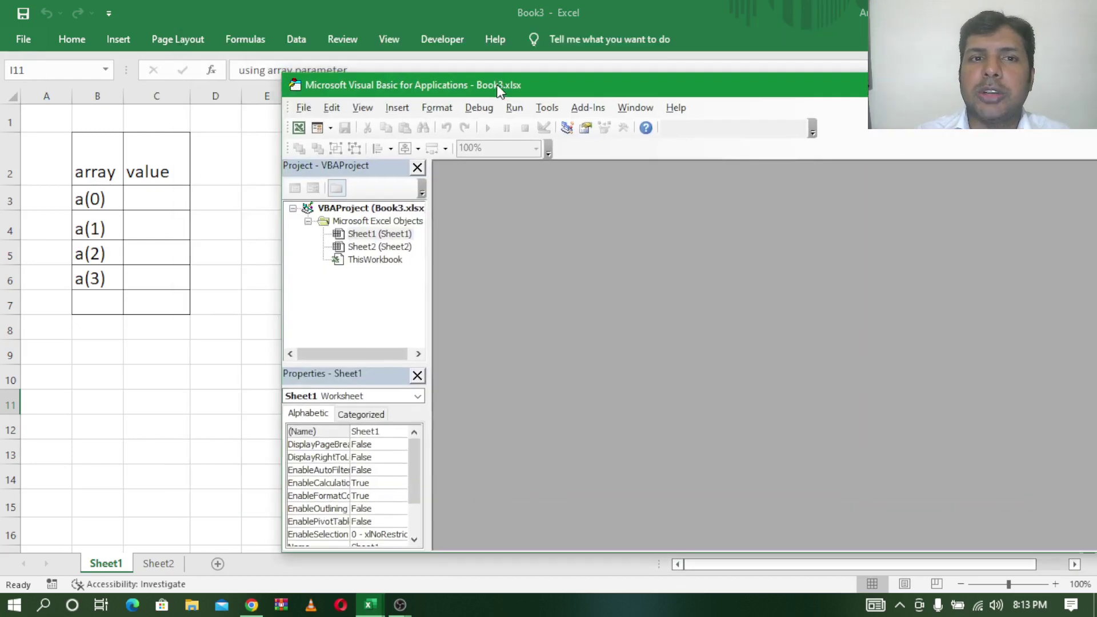
click(397, 108)
click(406, 163)
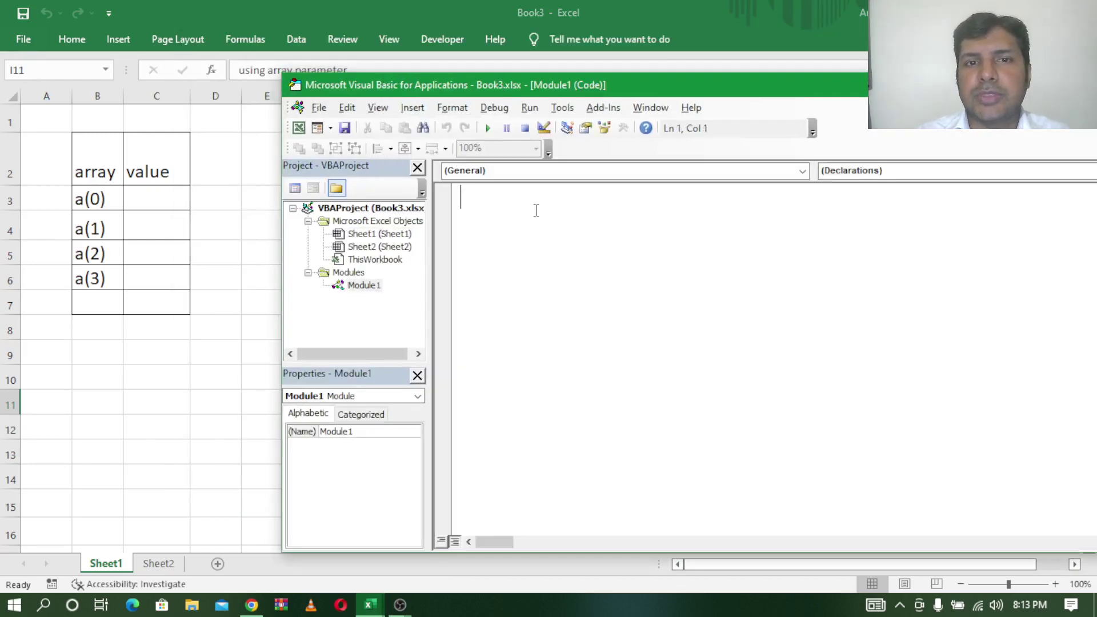
Step: Write the procedure Sub myarray() containing the declaration Dim a()
text(Sub )
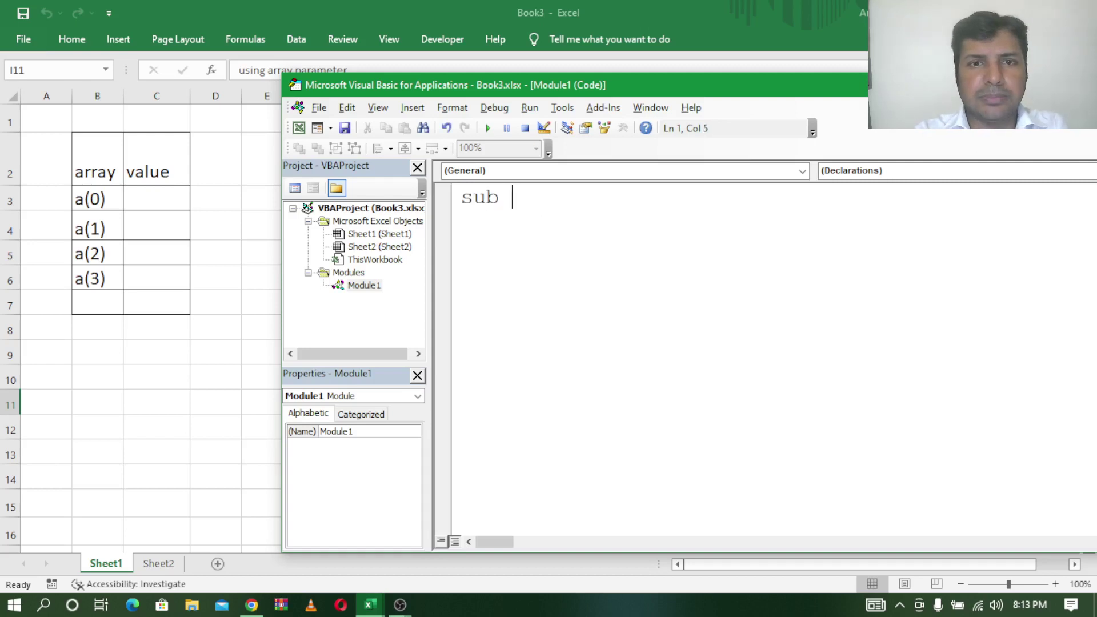
text(my)
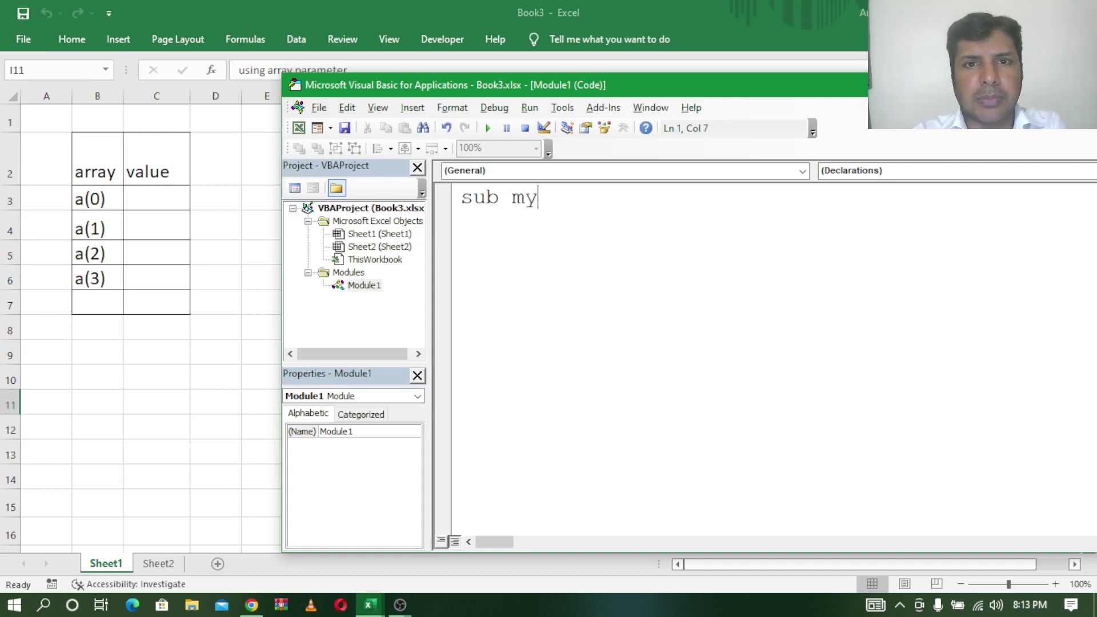
text(array)
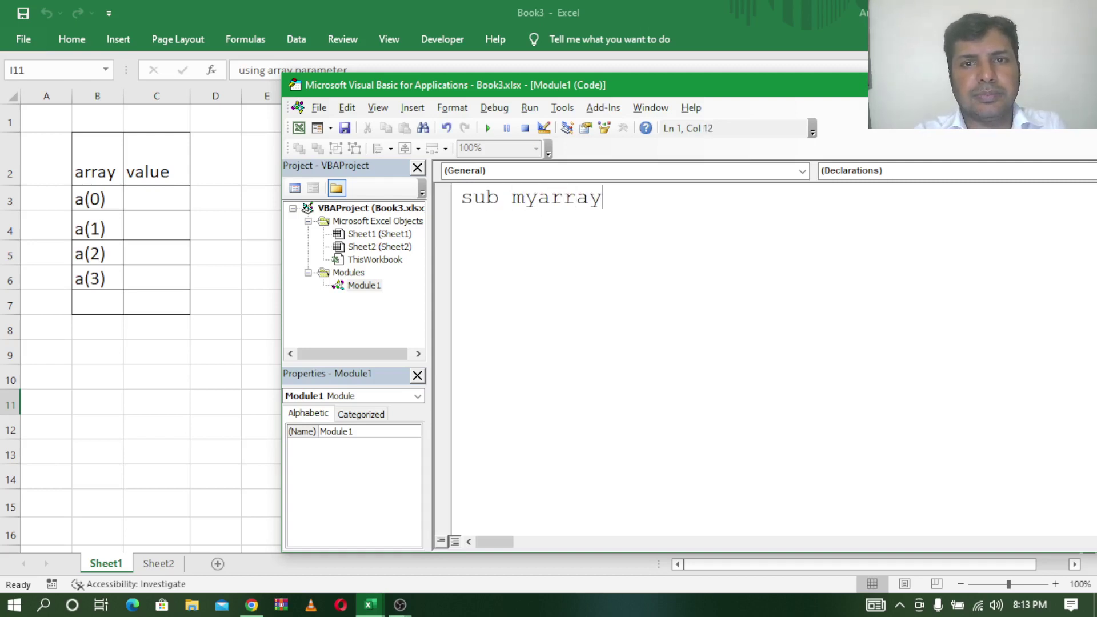
text(())
key(Return)
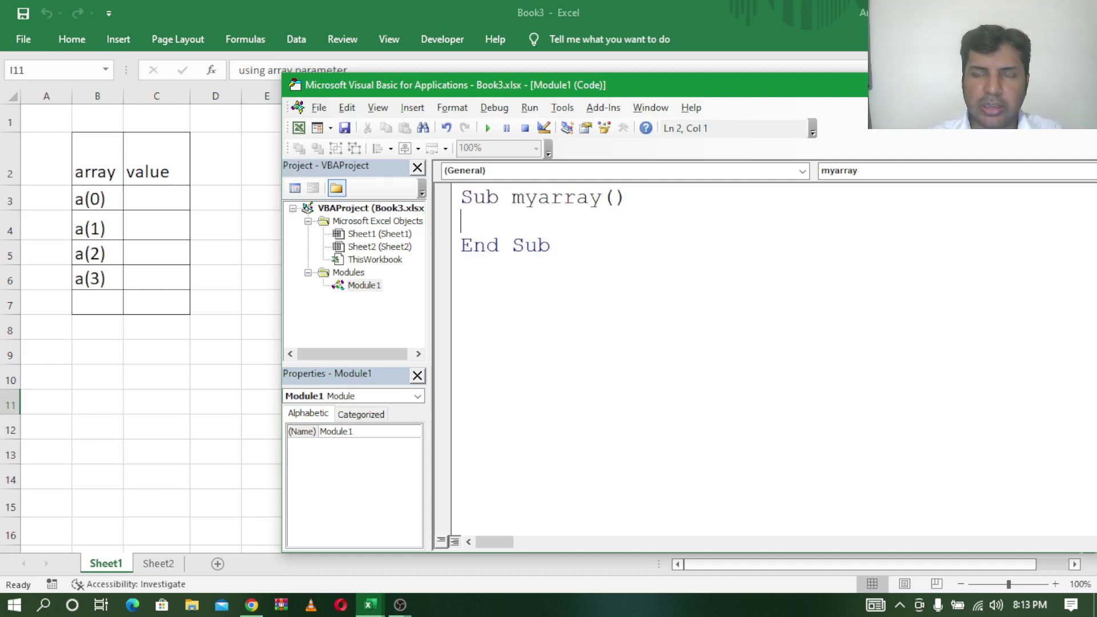
text(dim )
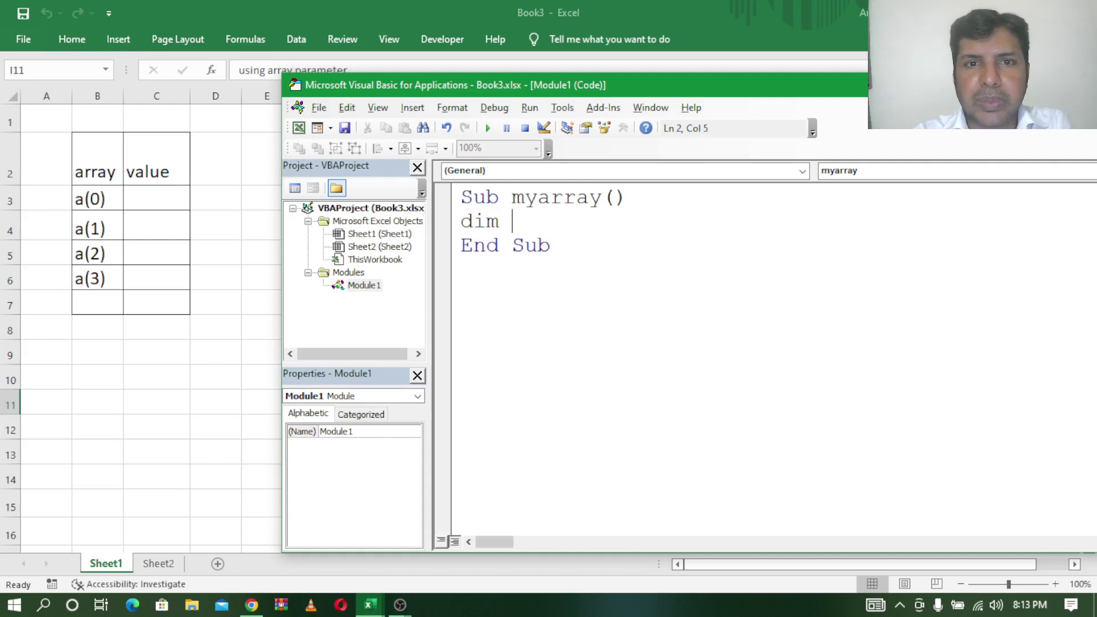
text(a())
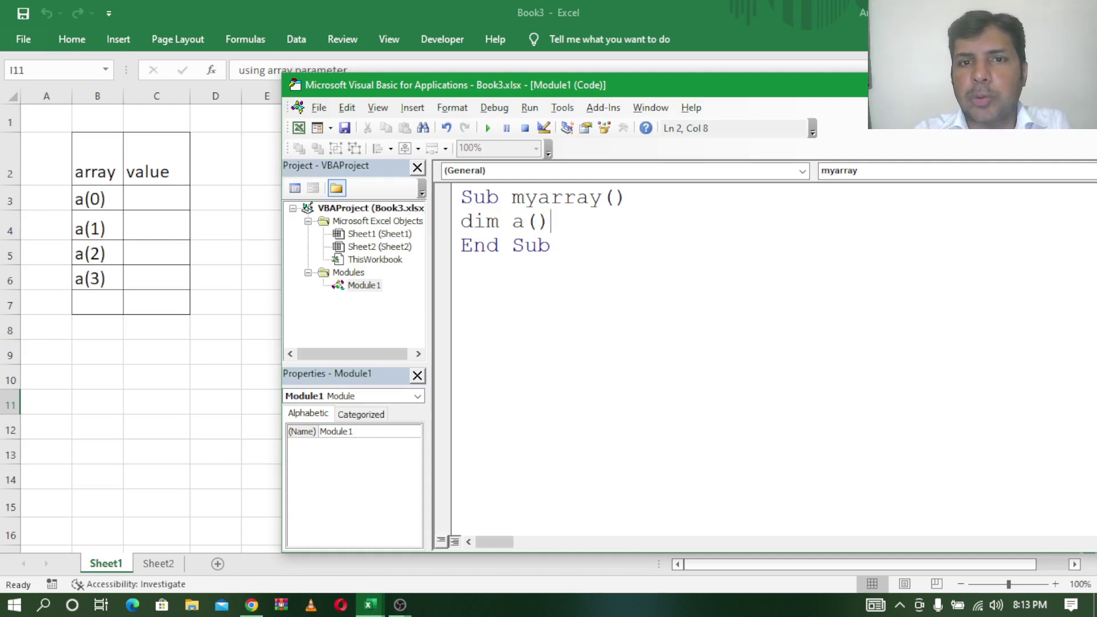
key(Return)
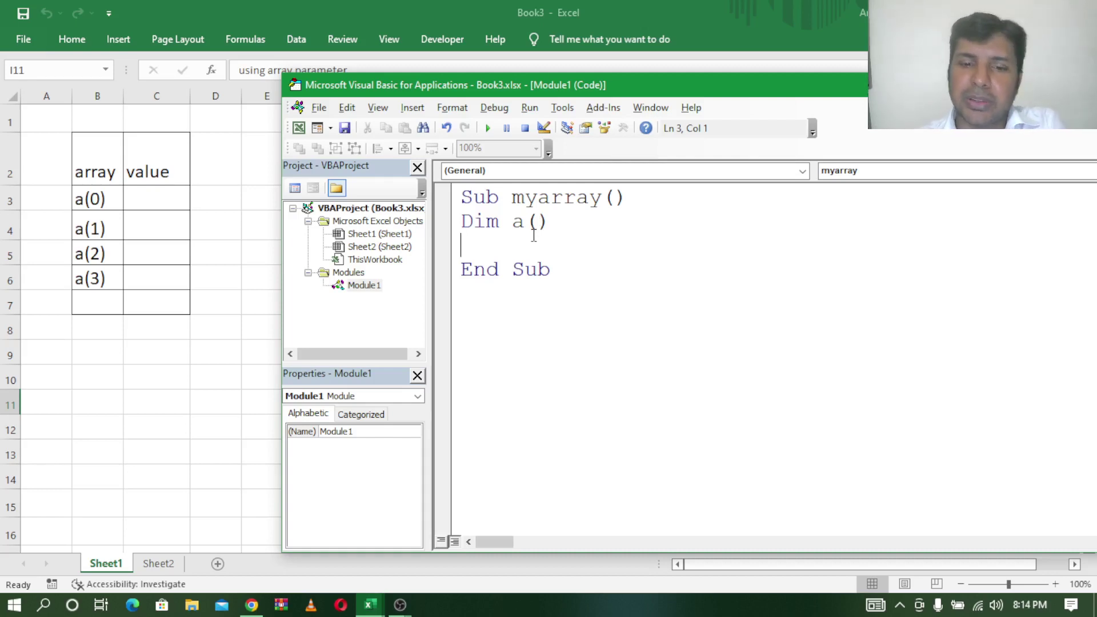
Step: Type the assignments a(0)=1, a(1)=2, a(2)=3 and a(3)=4 below Dim a()
text(a9)
key(BackSpace)
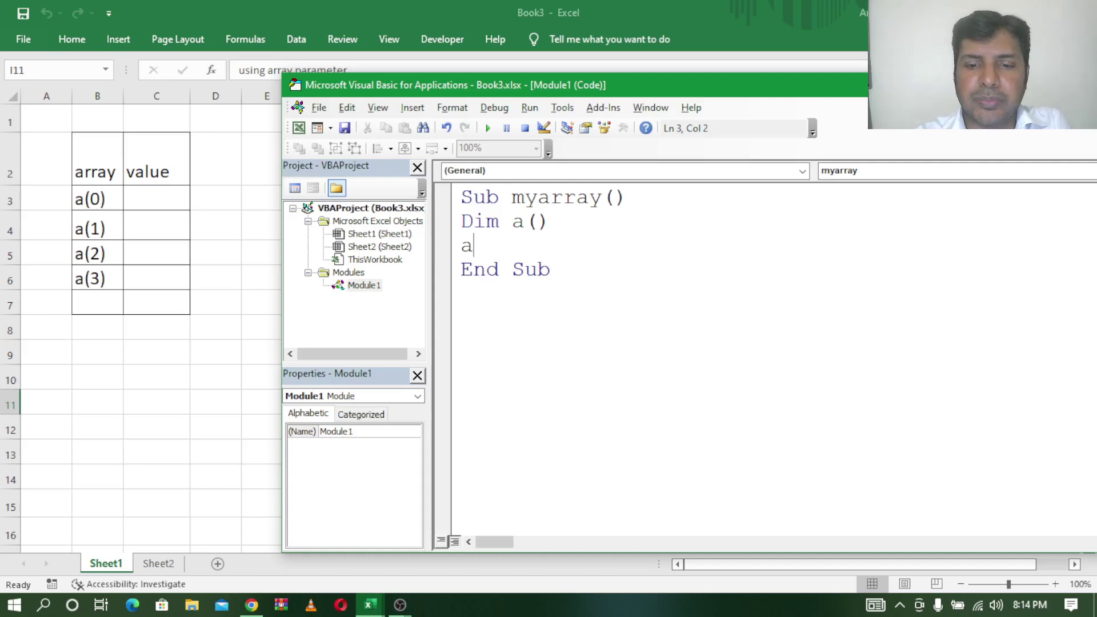
text(()
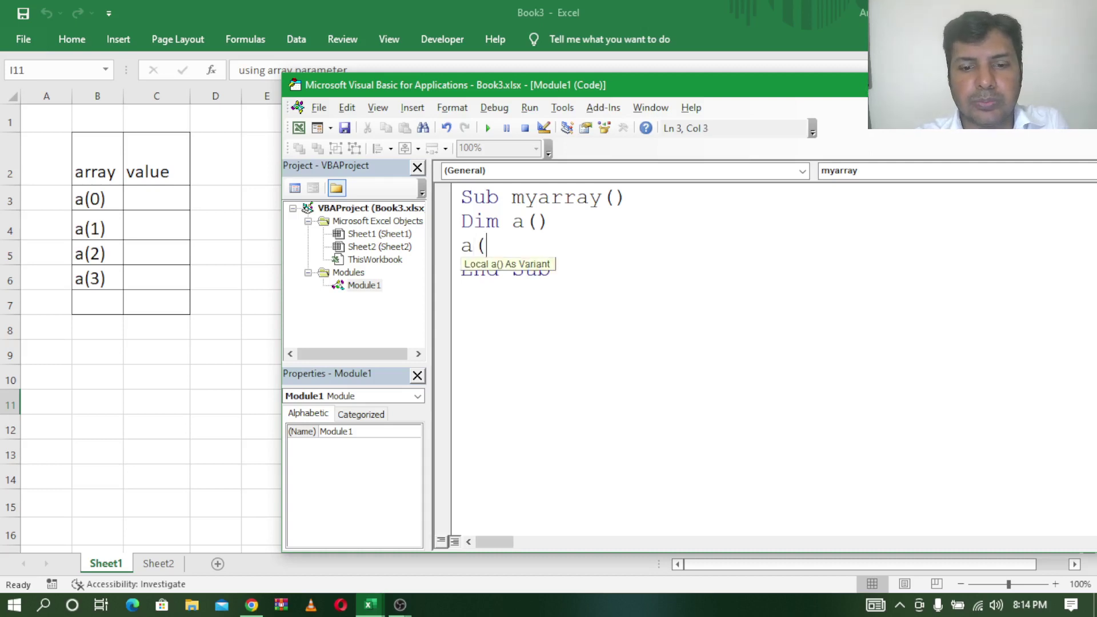
text(0)=)
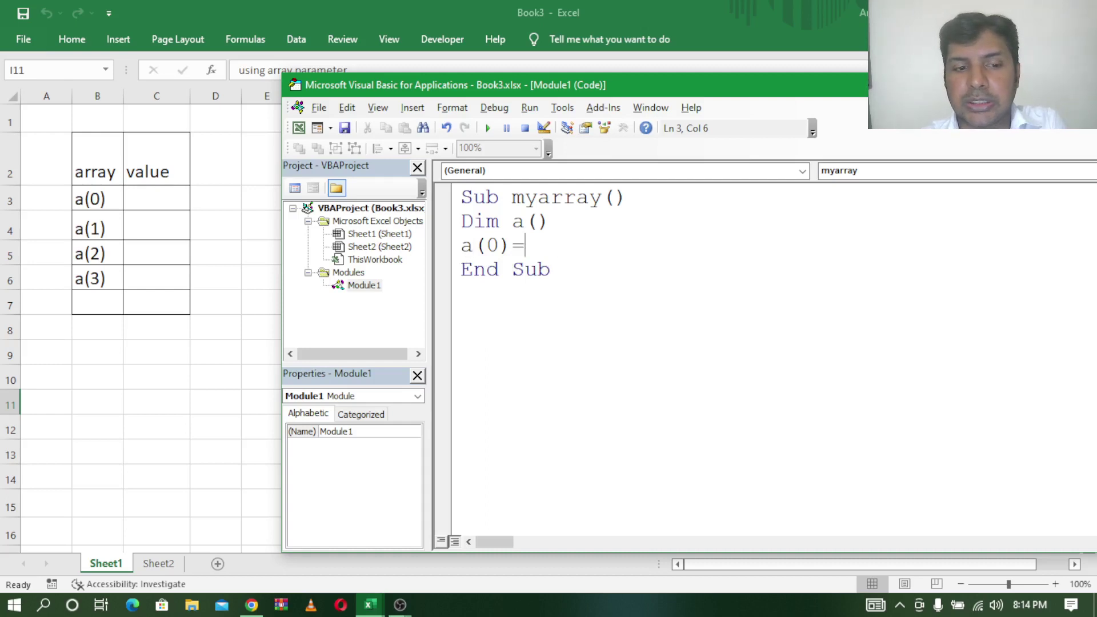
text(1)
key(Return)
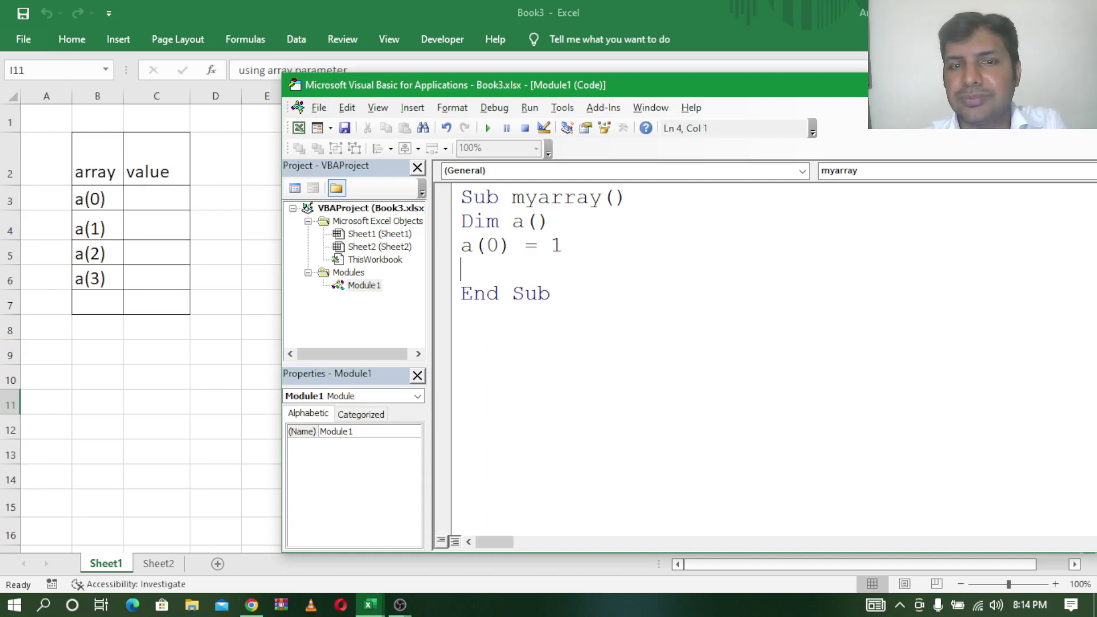
text(a)
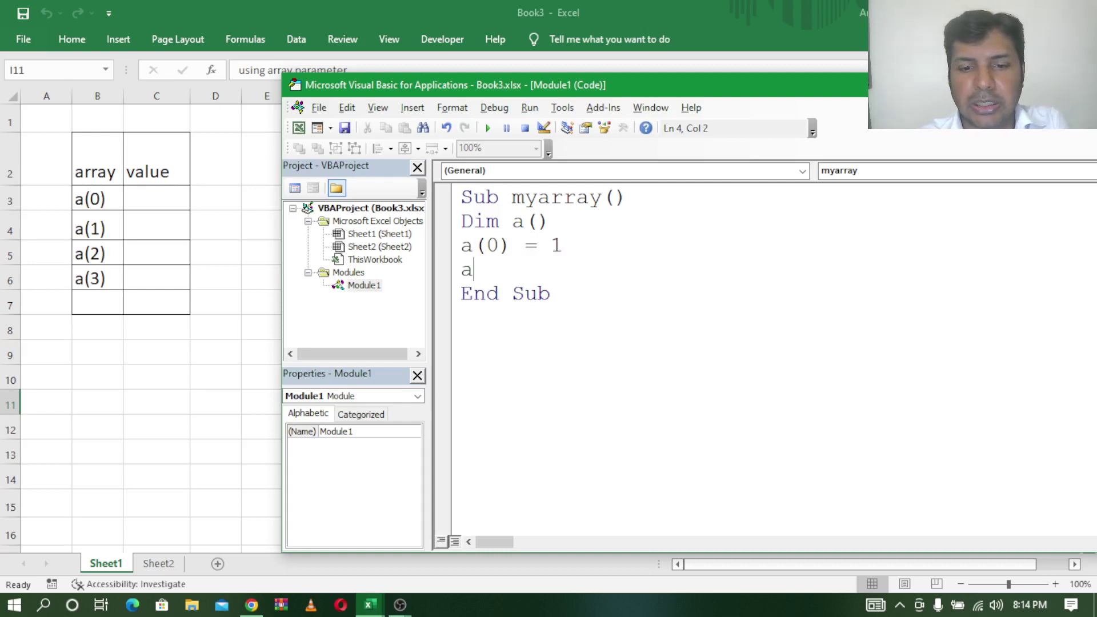
text((1) )
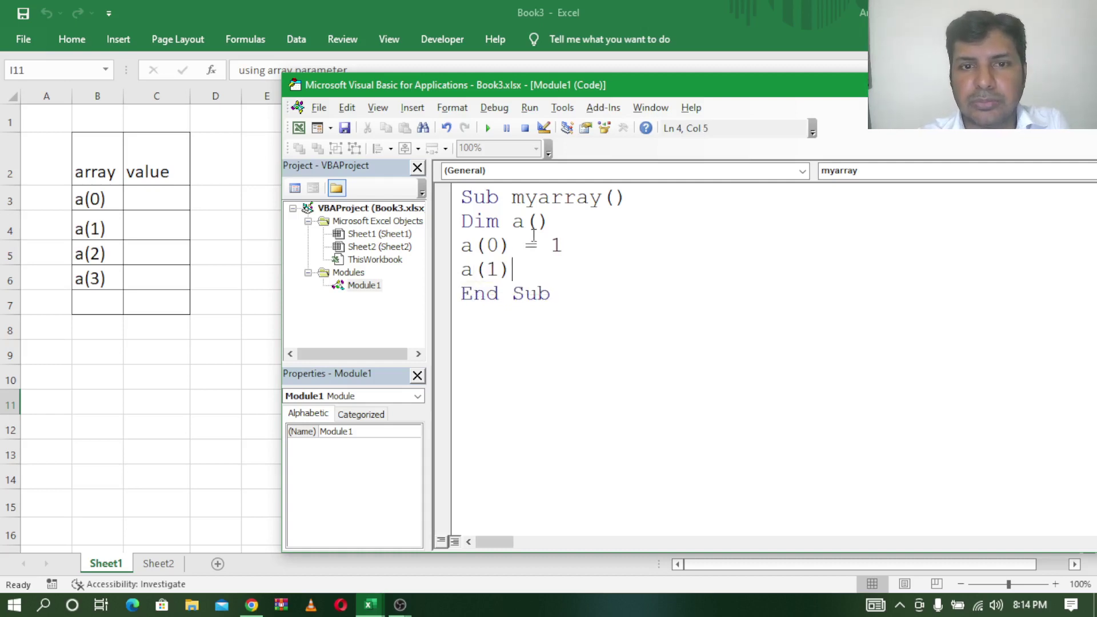
text(= 2)
key(Return)
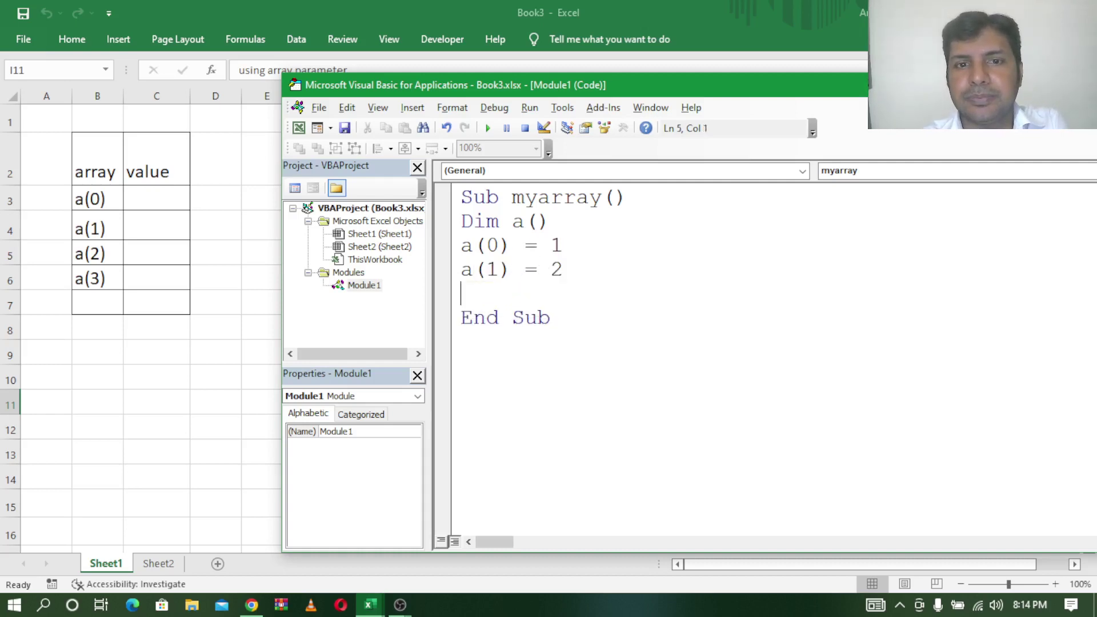
text(a)
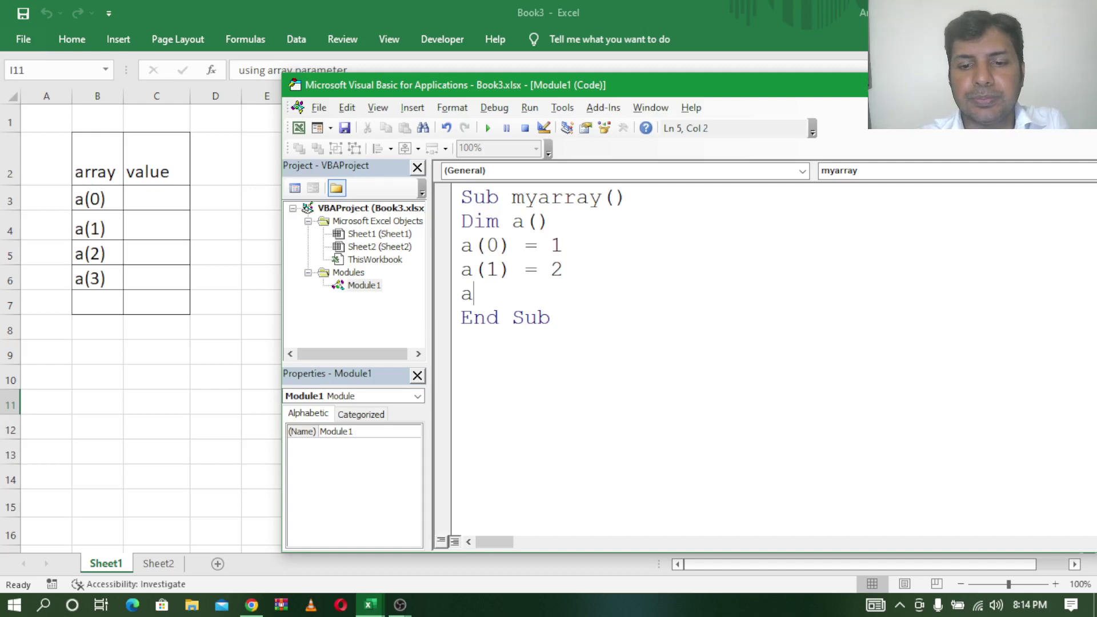
text((2) )
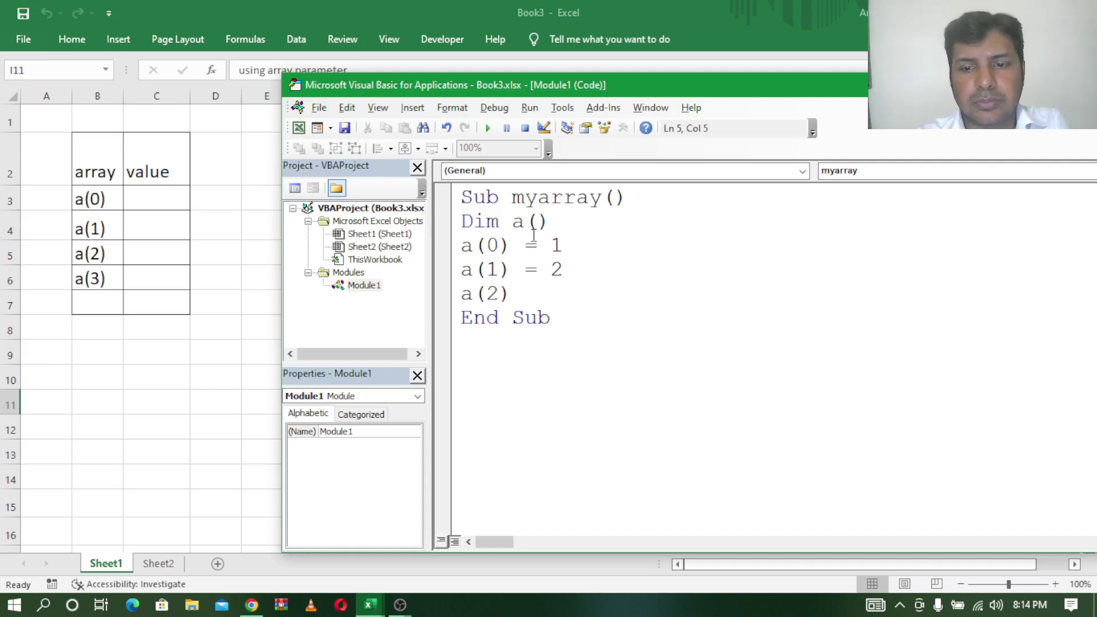
text(= 3)
key(Return)
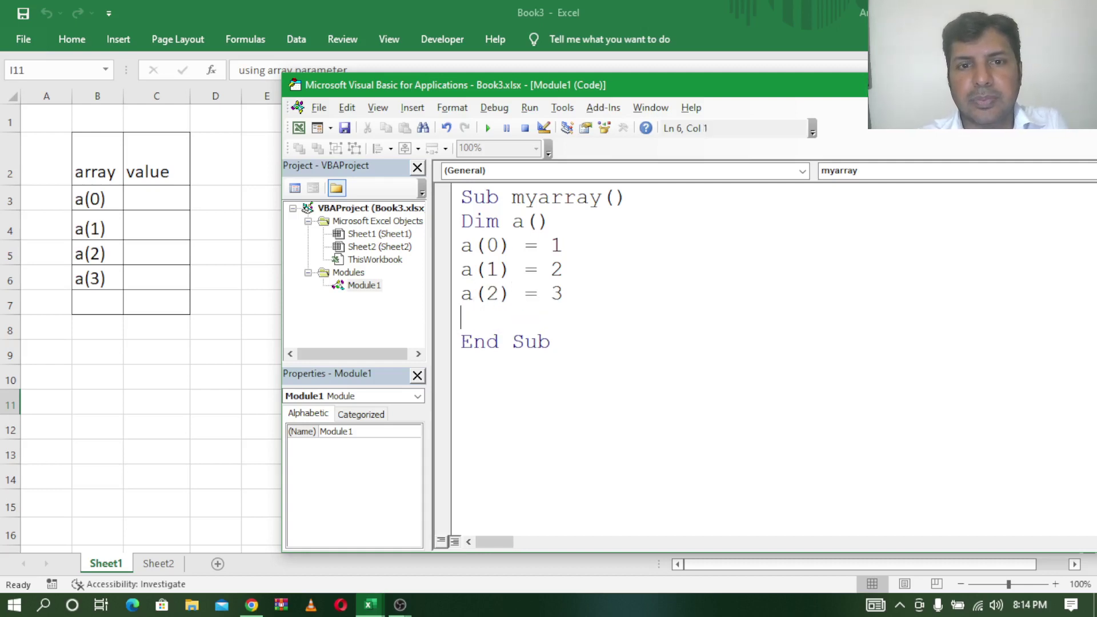
text(a()
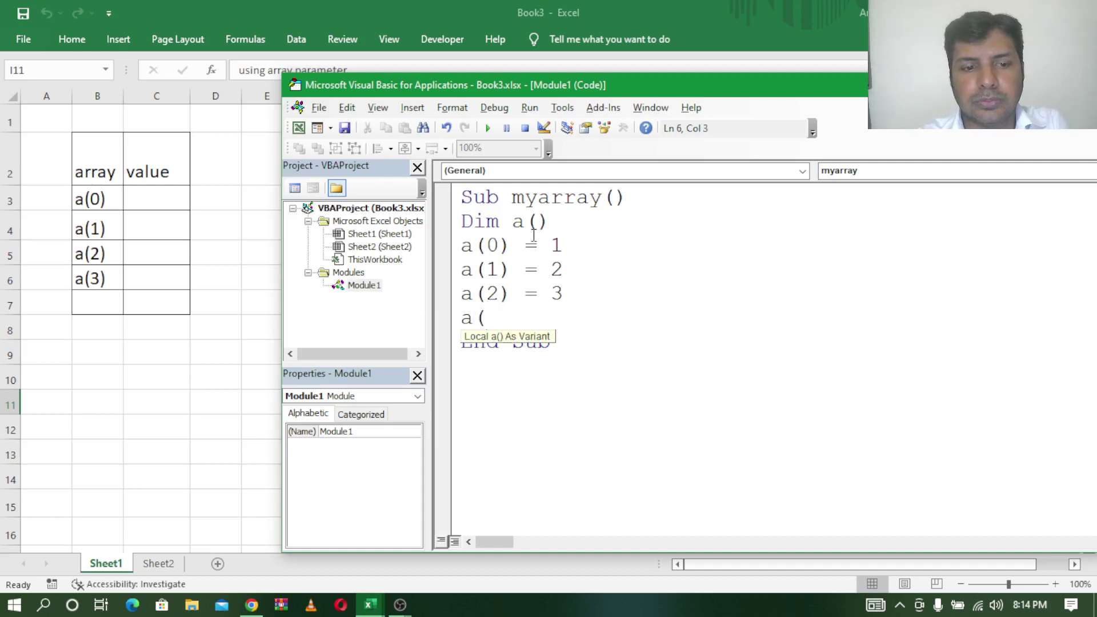
text(3))
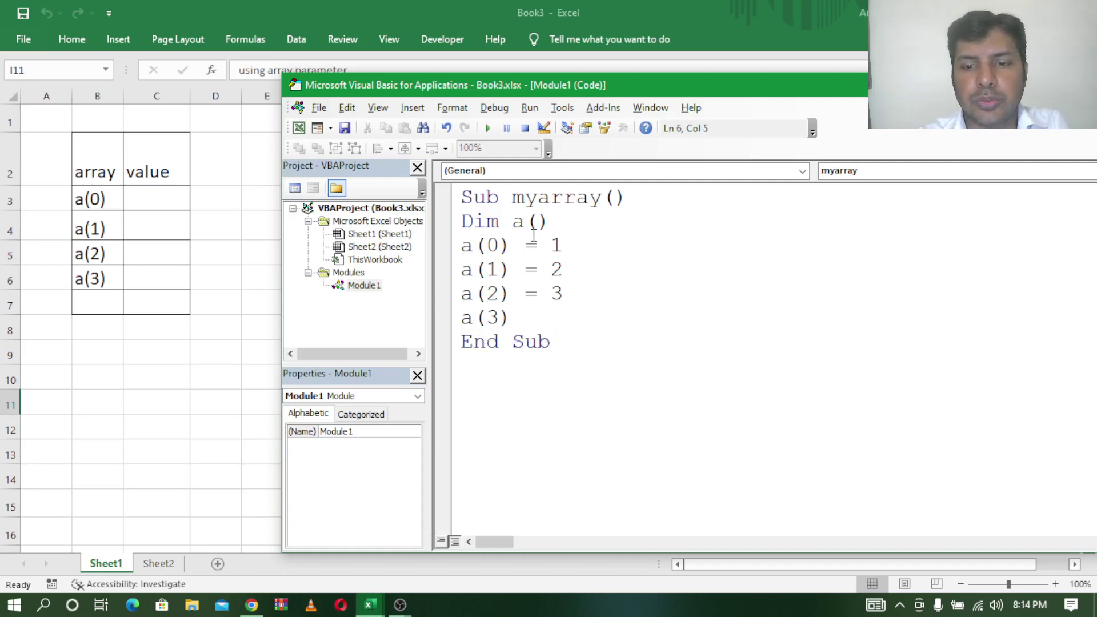
text(=4)
key(Return)
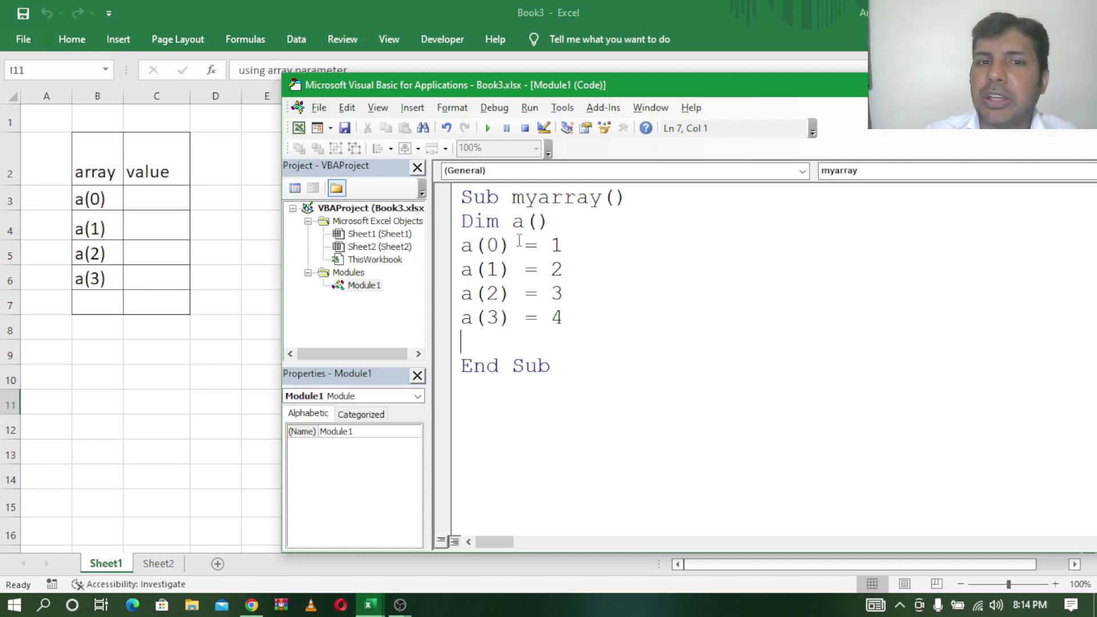
Step: Put 3 inside the declaration's empty parentheses so it becomes Dim a(3)
drag(553, 221, 460, 223)
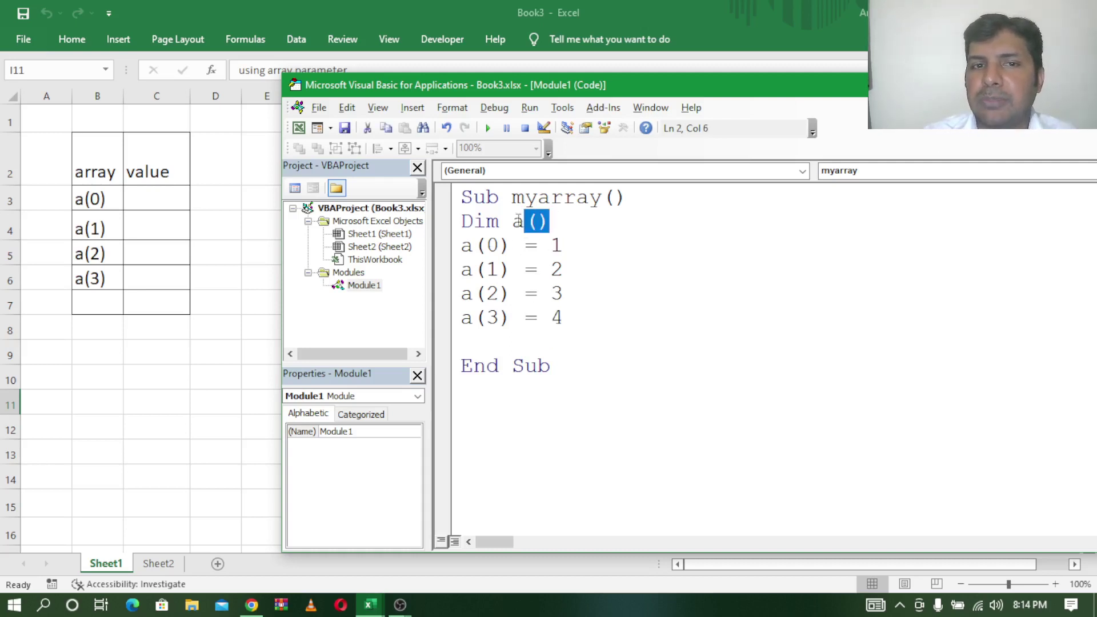
click(631, 245)
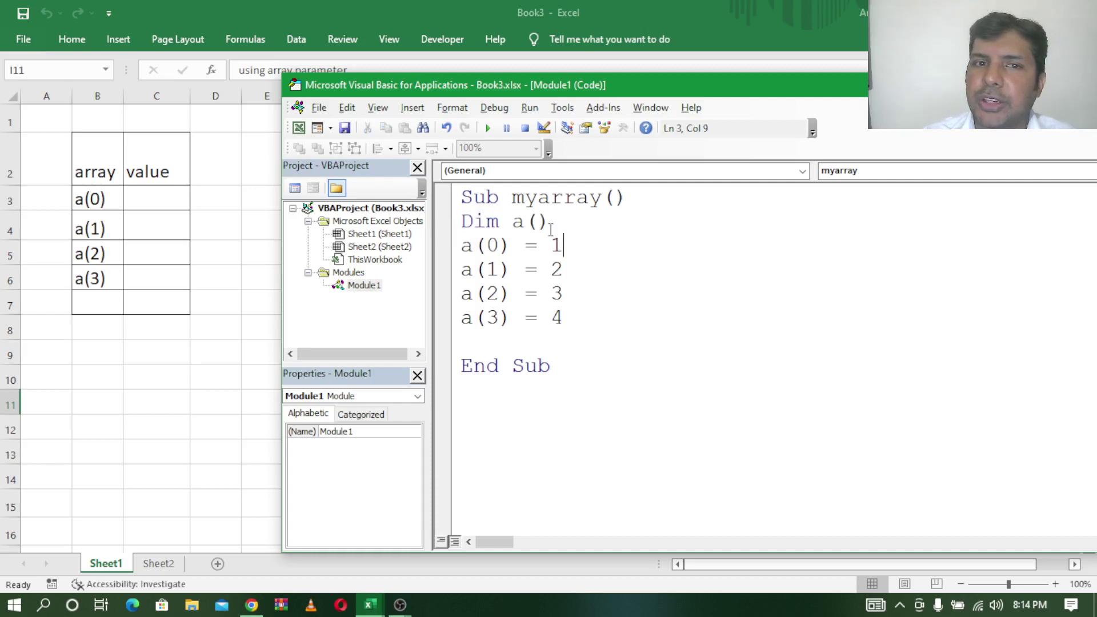
click(538, 221)
text(3)
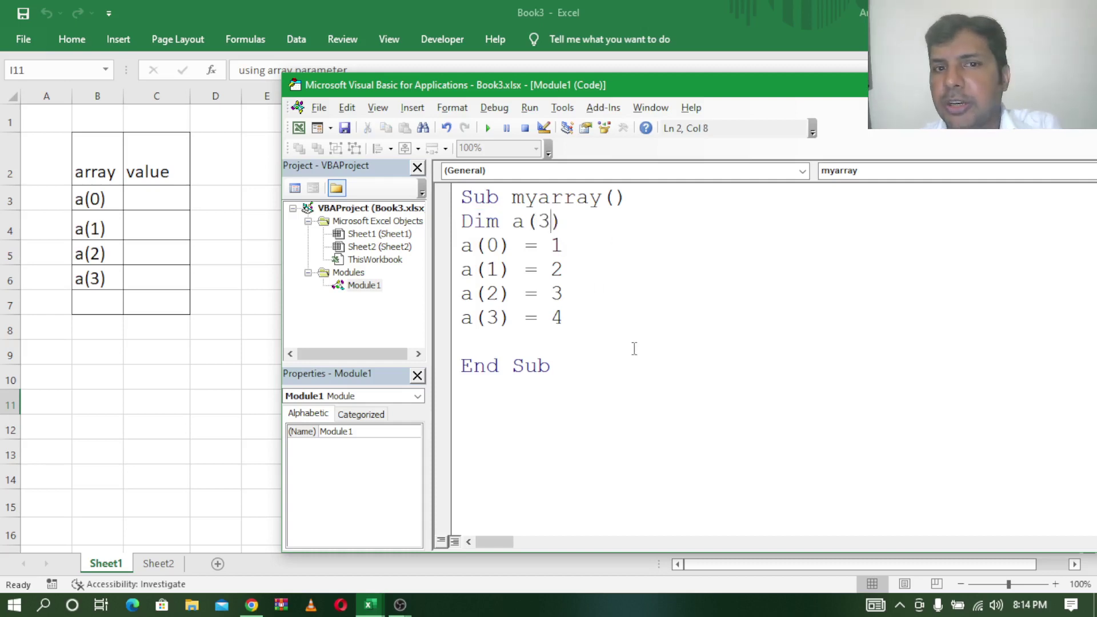
click(570, 222)
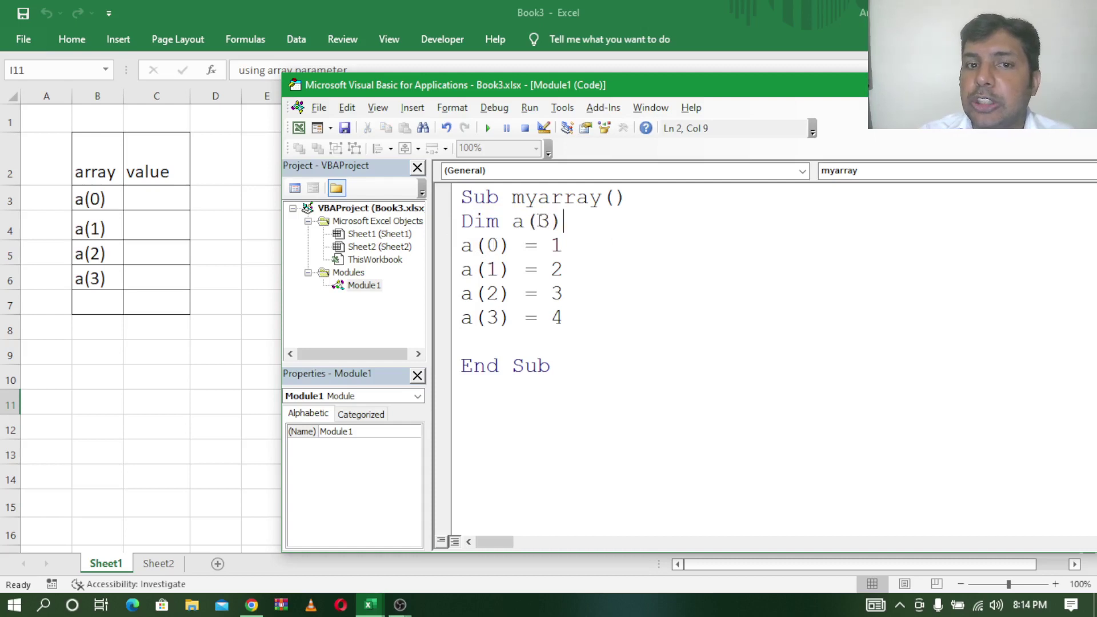
Step: Highlight the size 3 in Dim a(3) and the indexes a(0) to a(3) to compare them
drag(538, 221, 552, 222)
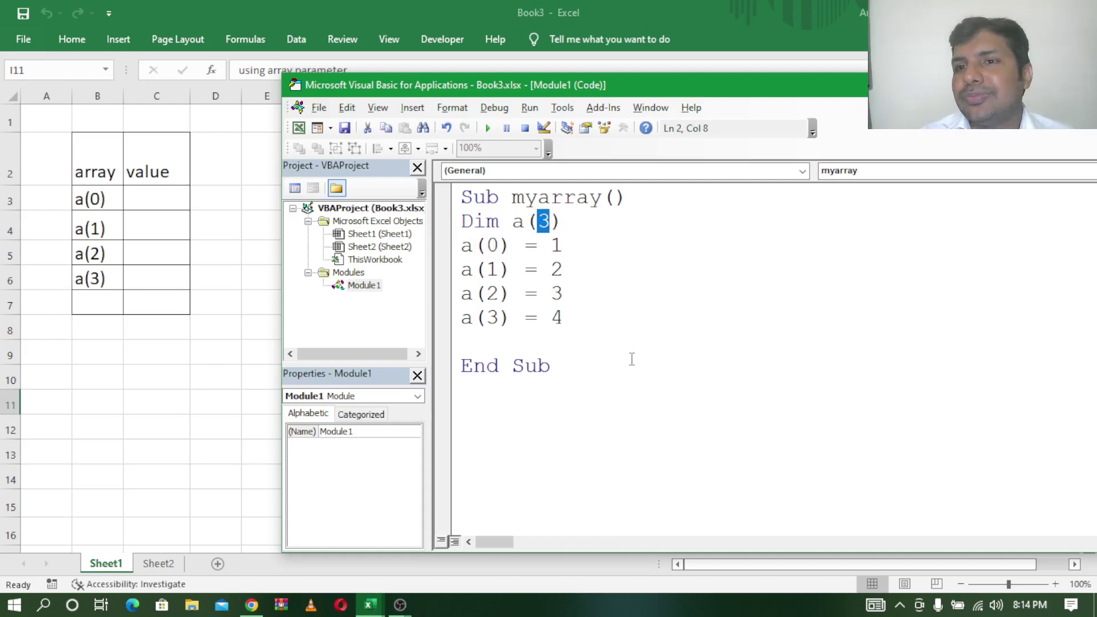
click(552, 221)
drag(551, 221, 538, 221)
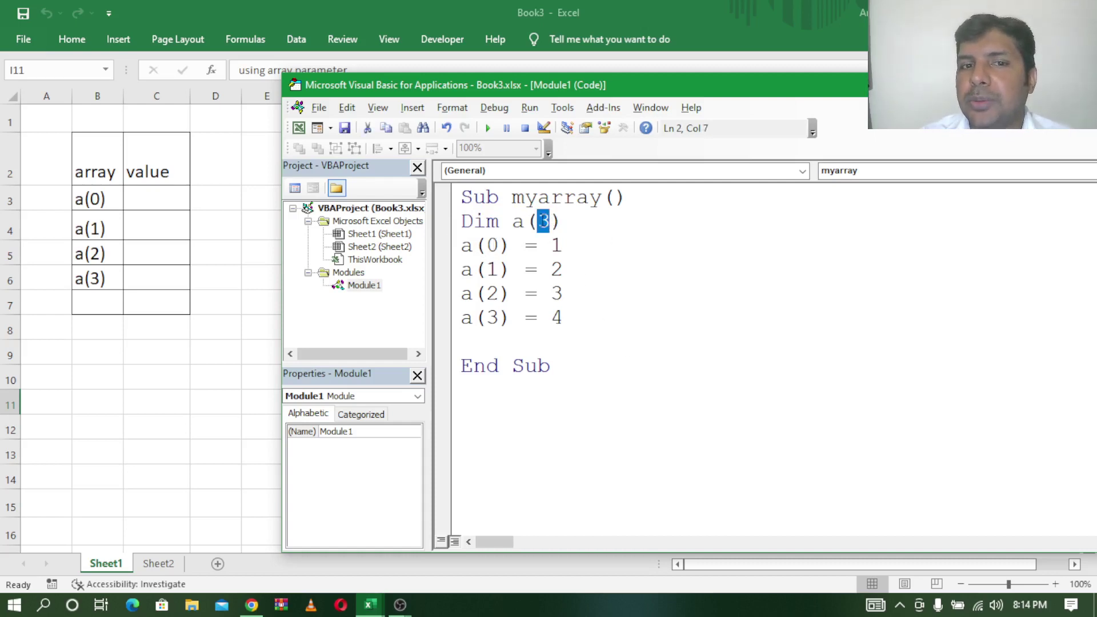
click(497, 317)
drag(497, 317, 486, 317)
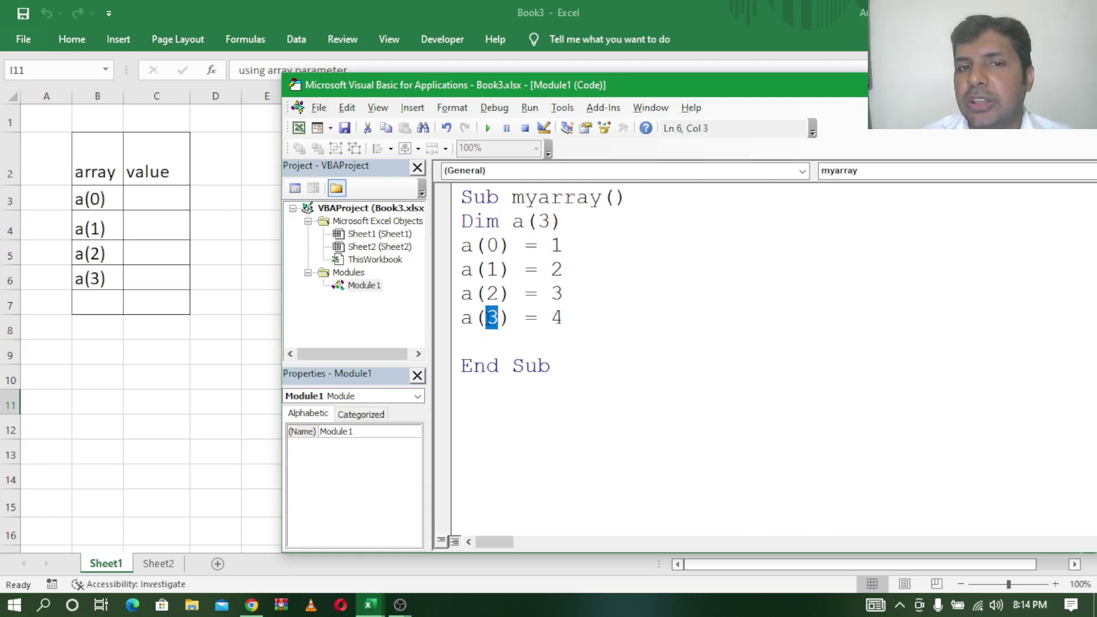
click(496, 245)
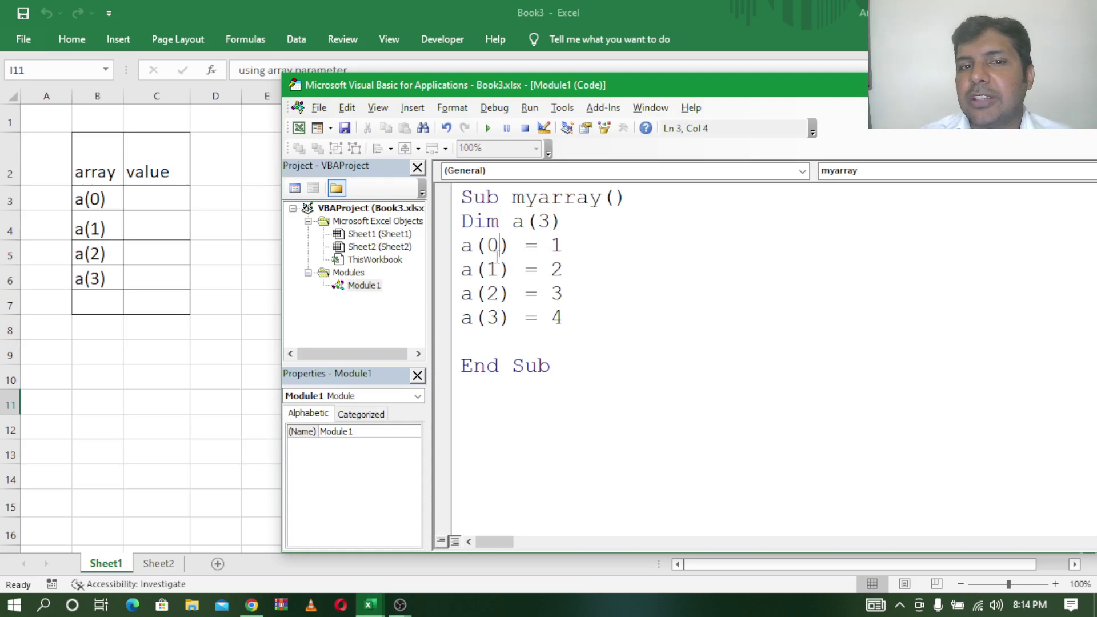
click(462, 245)
mouse_move(464, 247)
mouse_down()
mouse_move(508, 247)
mouse_move(510, 318)
mouse_up()
click(464, 273)
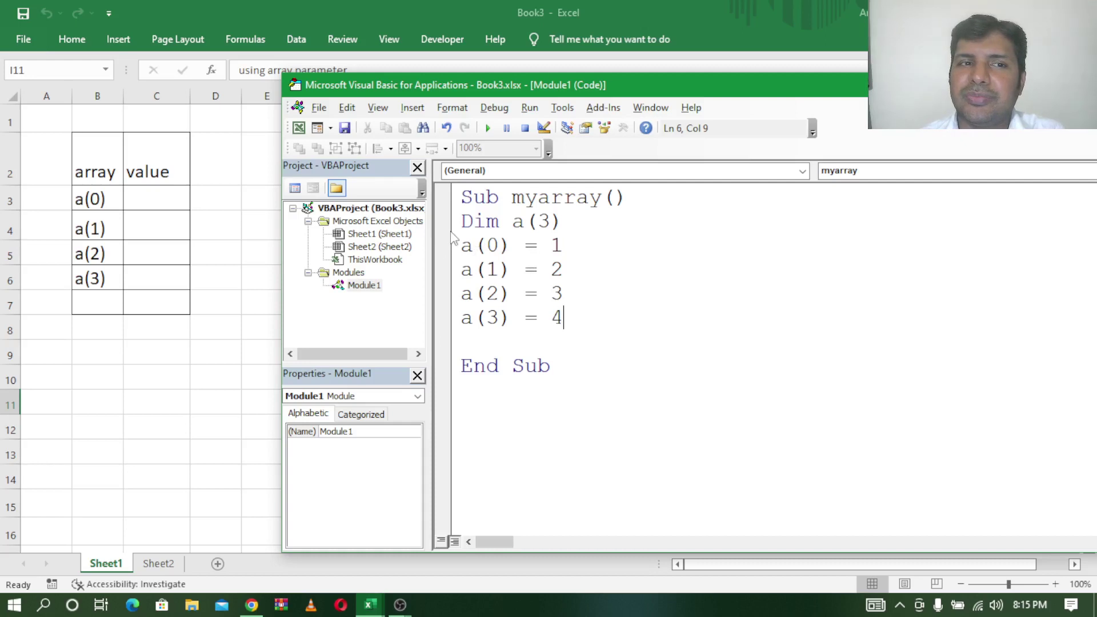
Step: Change a(0)'s value to 57 and a(1)'s value to 45
click(563, 243)
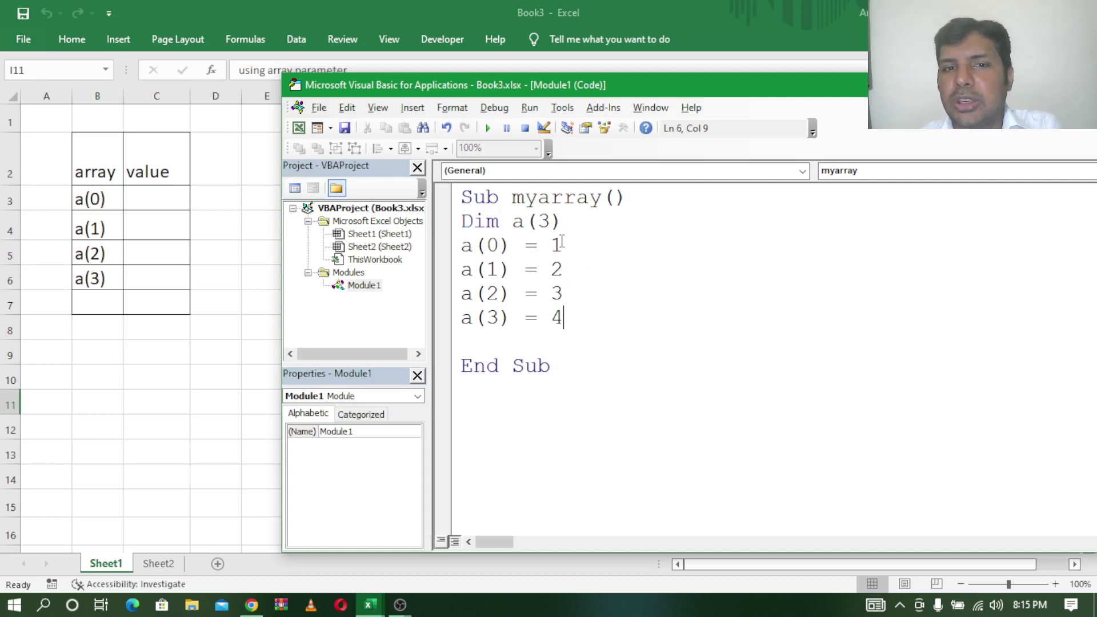
key(BackSpace)
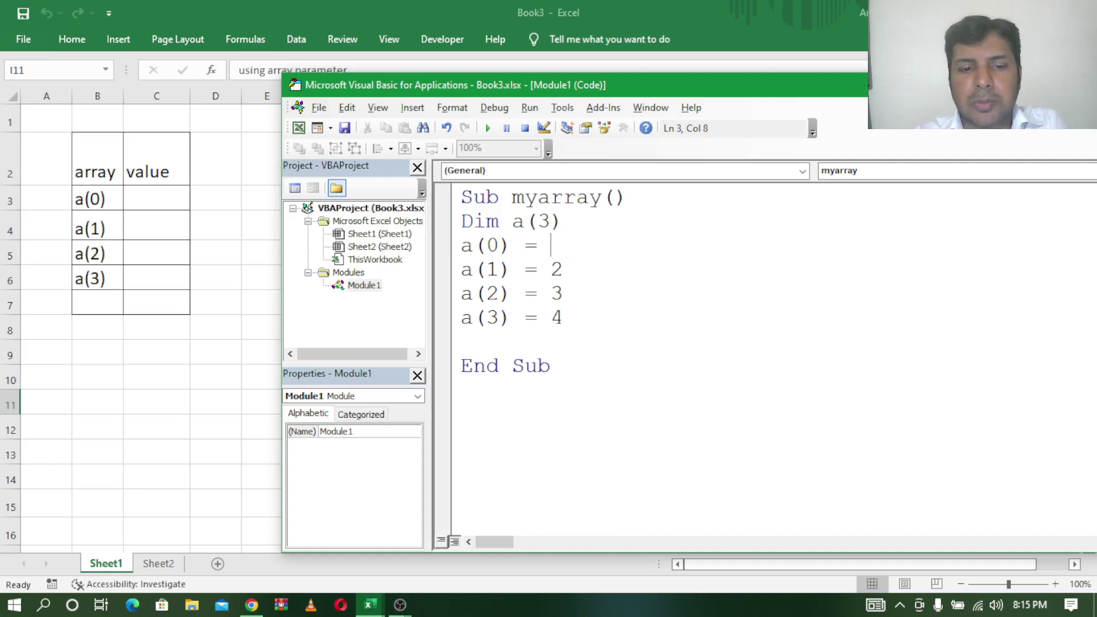
text(57)
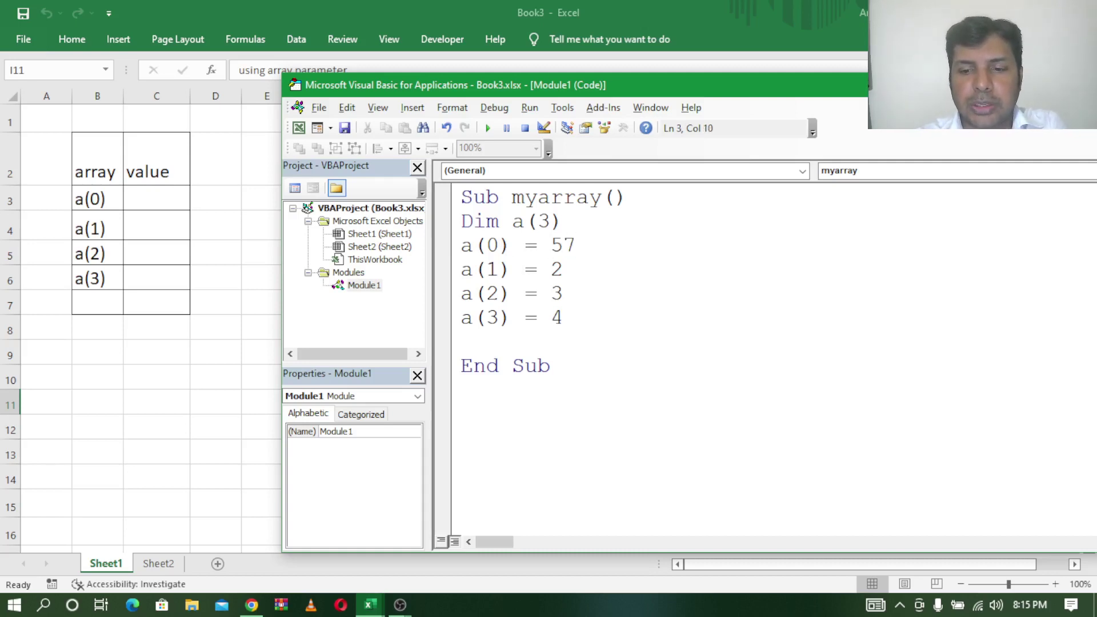
click(564, 269)
key(BackSpace)
text(5)
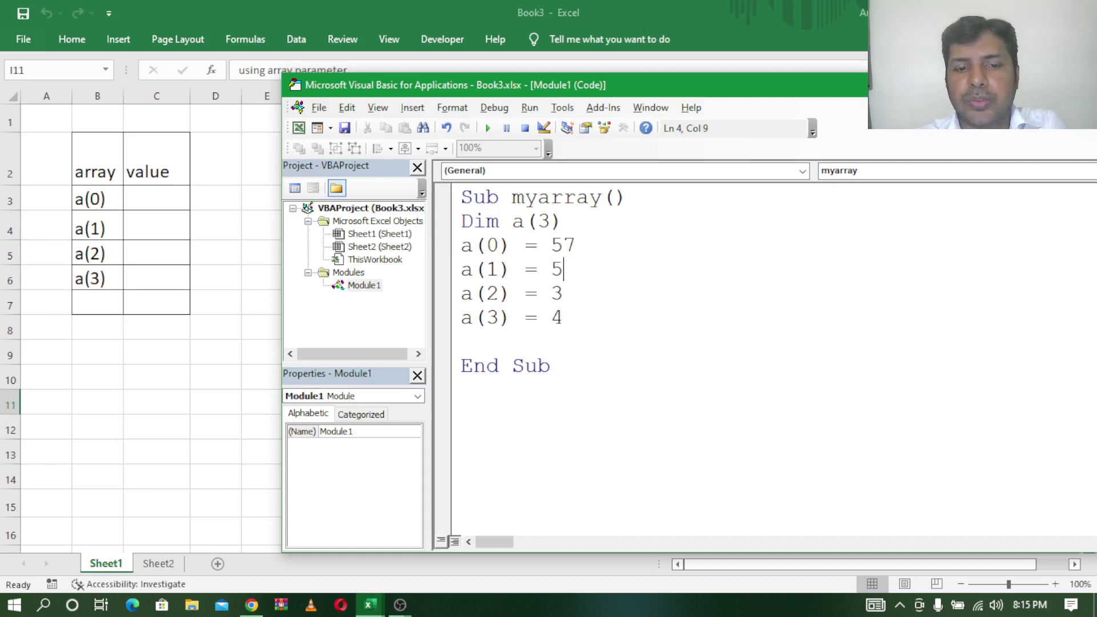
key(BackSpace)
text(45)
Step: Change a(2)'s value to 38 and a(3)'s value to 78
click(564, 293)
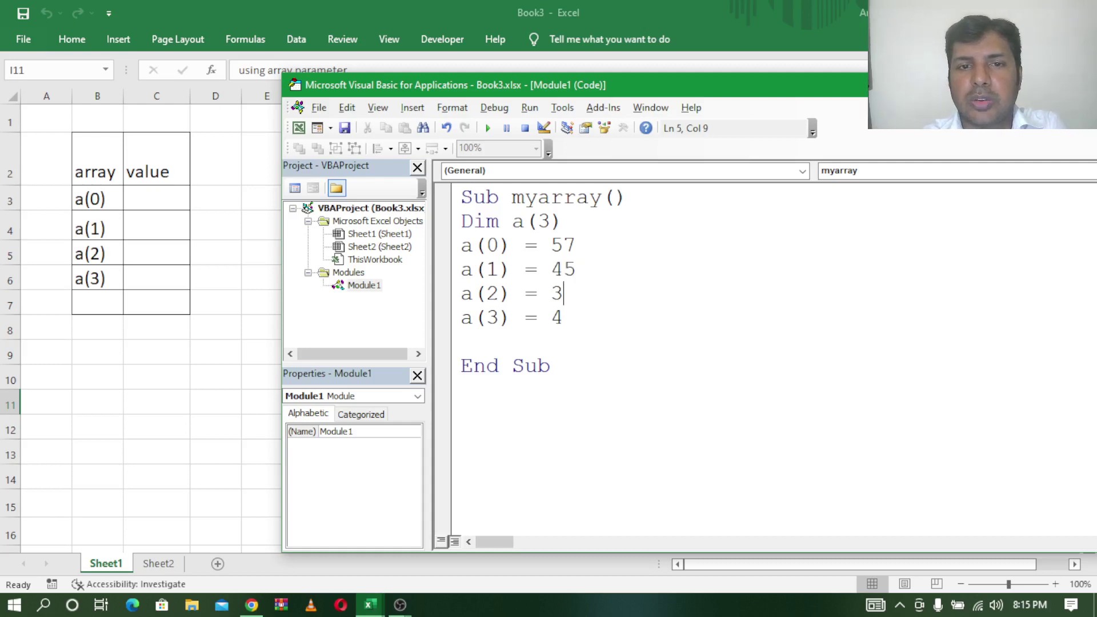
key(BackSpace)
text(38)
click(563, 317)
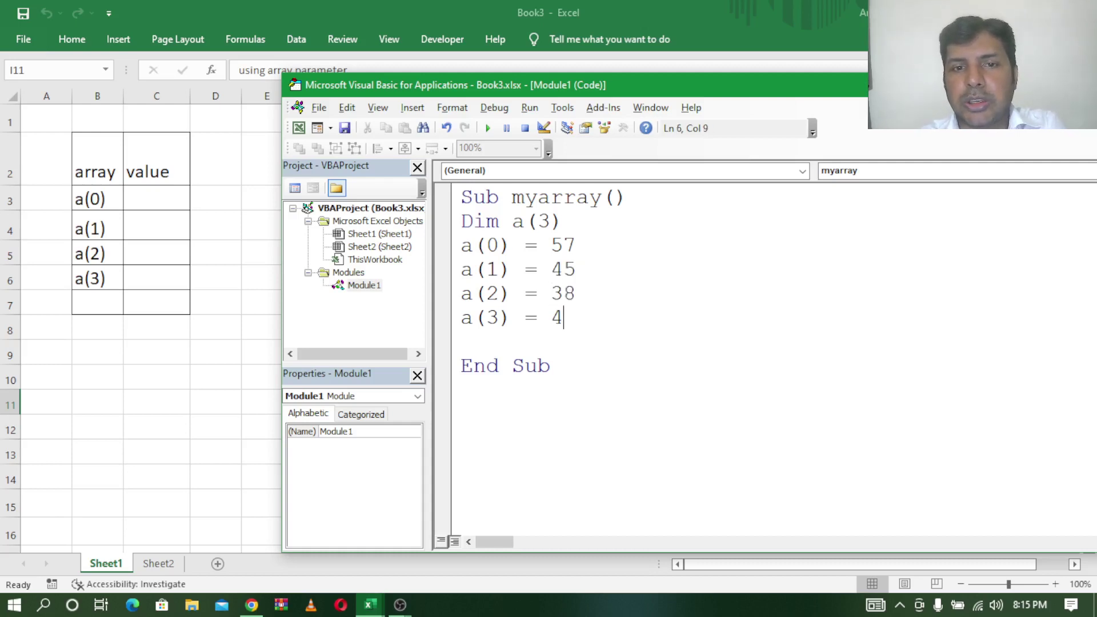
key(BackSpace)
text(78)
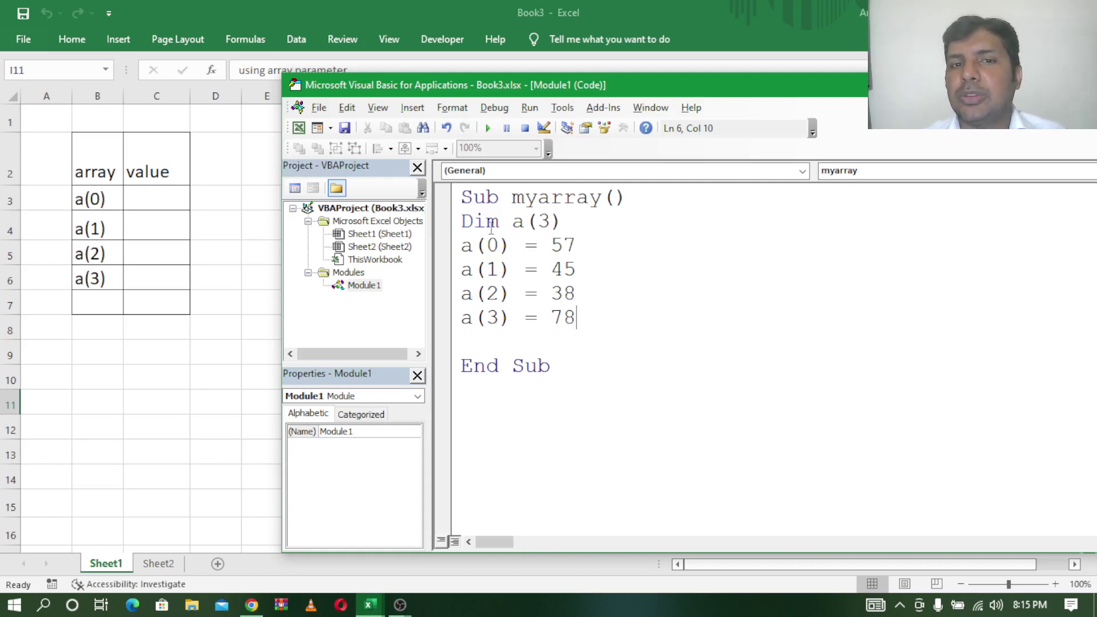
drag(511, 221, 583, 212)
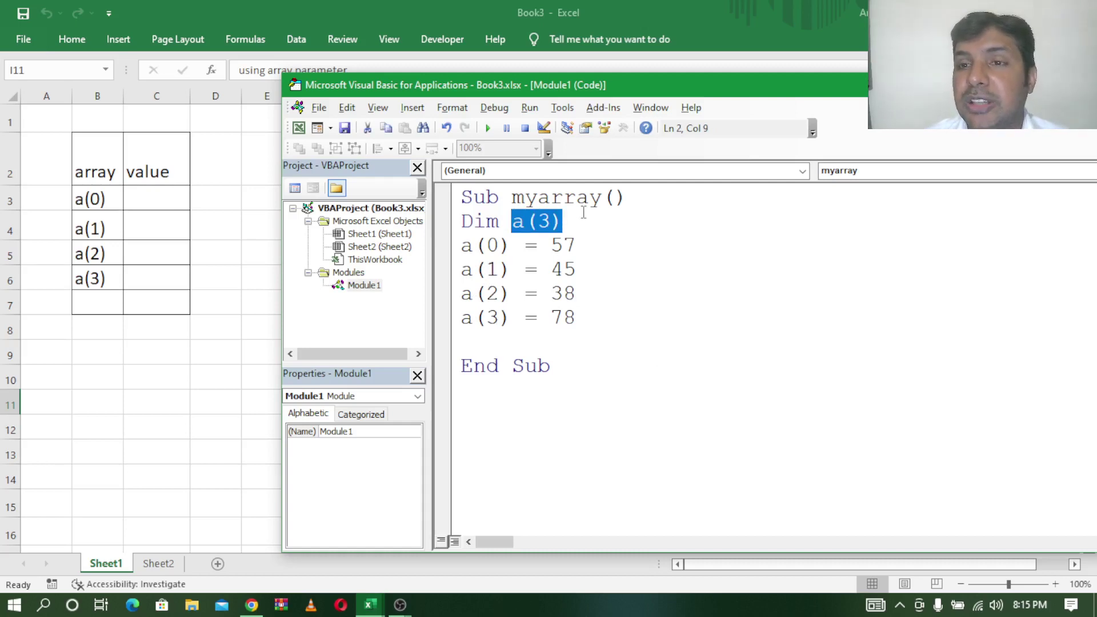
click(597, 341)
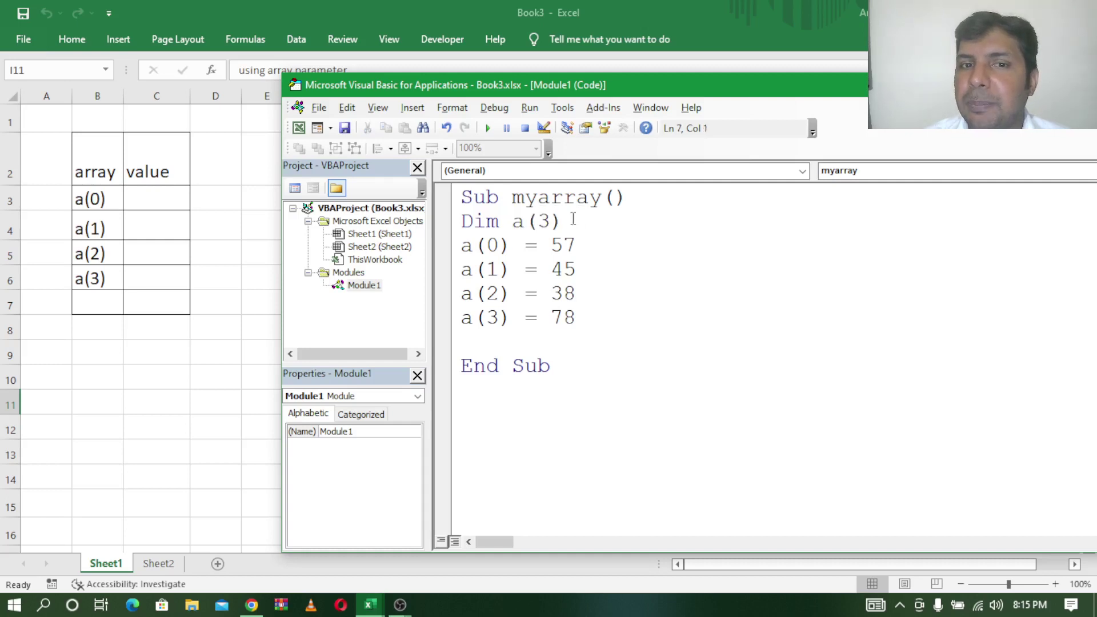
drag(565, 221, 512, 222)
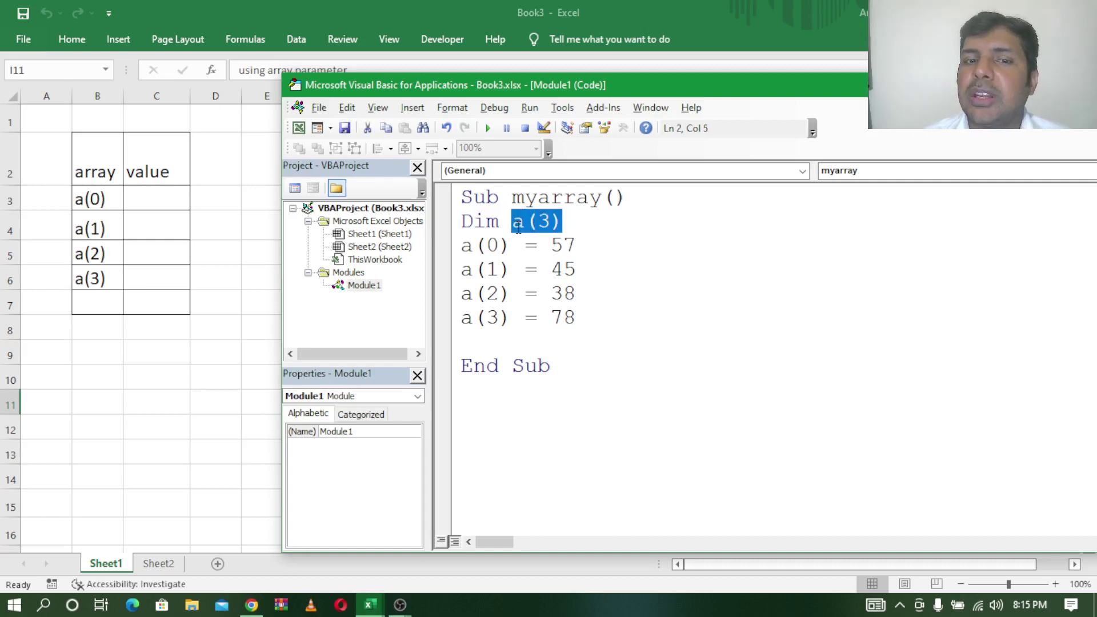
click(629, 339)
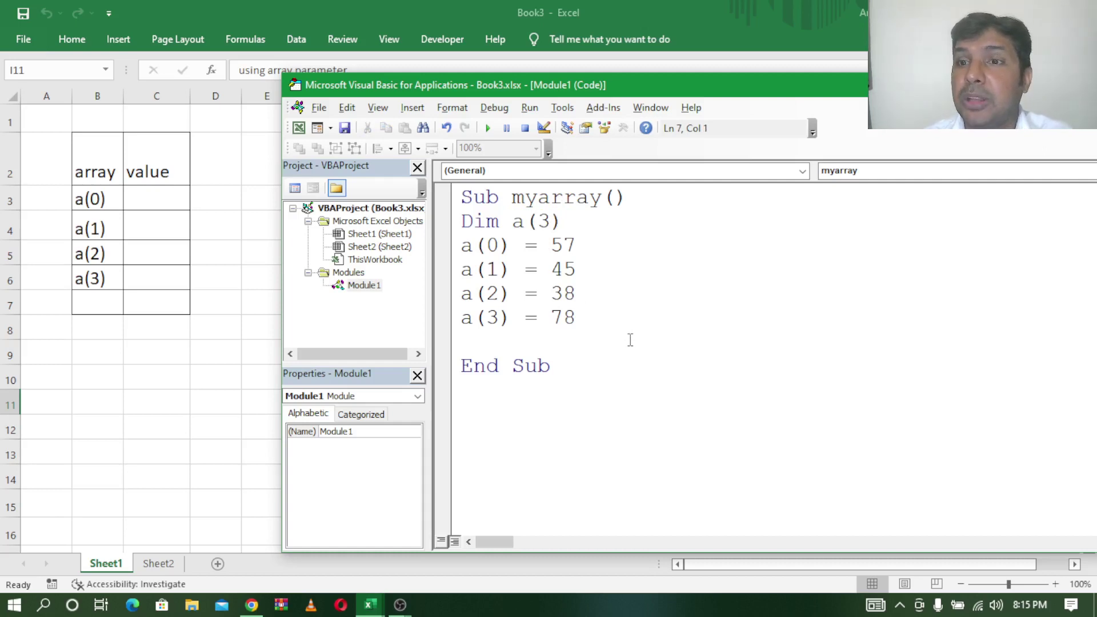
drag(538, 222, 546, 223)
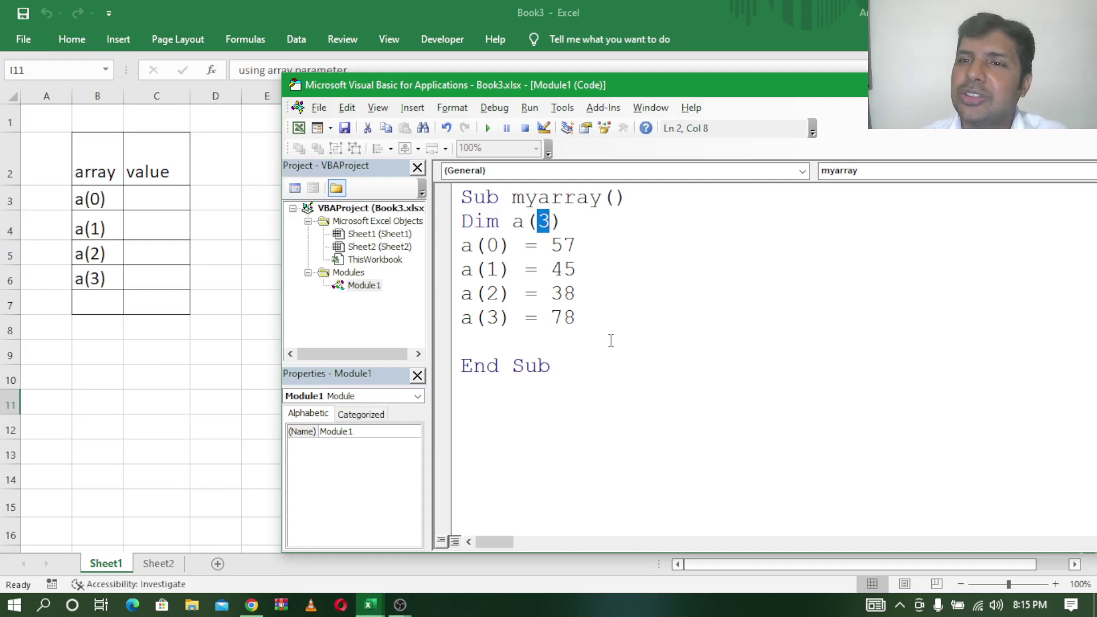
drag(569, 219, 521, 225)
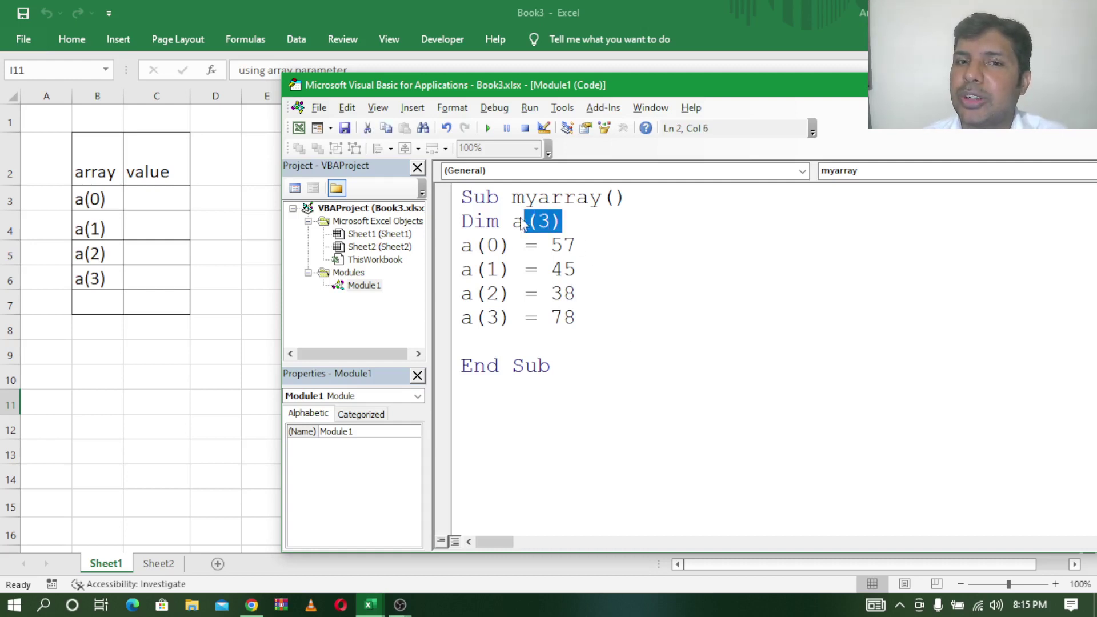
click(513, 223)
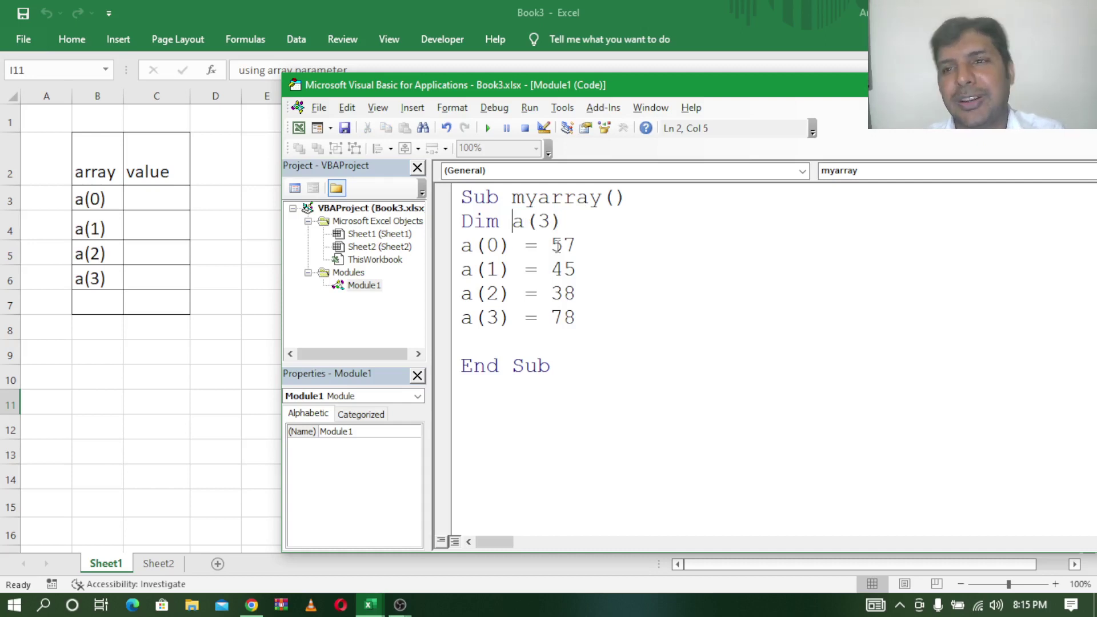
Step: Write the line Range("c3").Value = a(0) just above End Sub
click(492, 345)
text(ran)
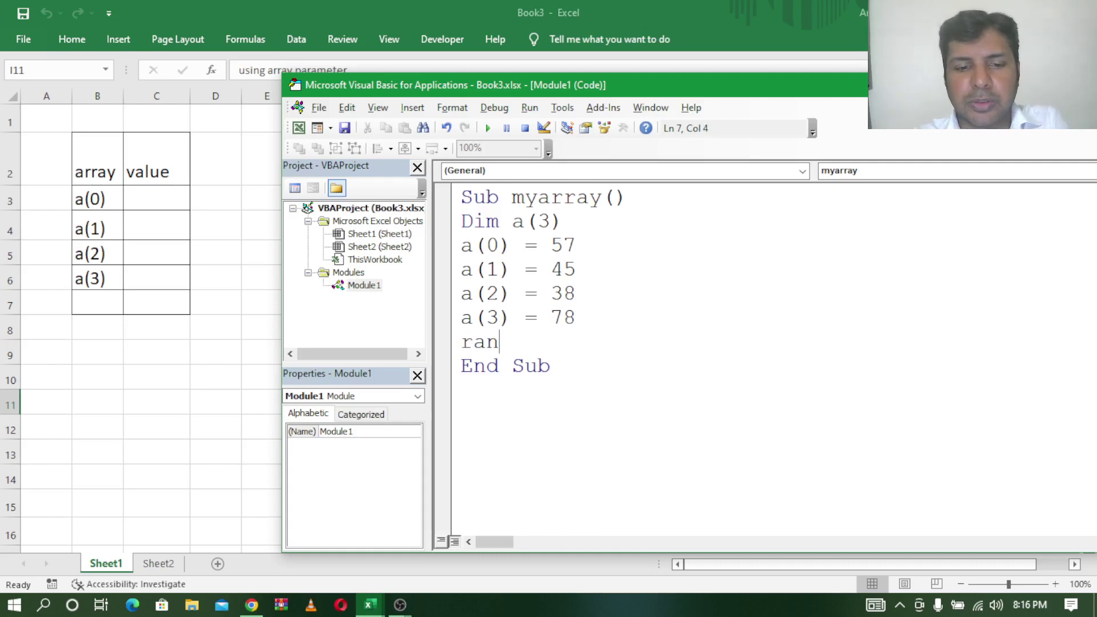
text(ge()
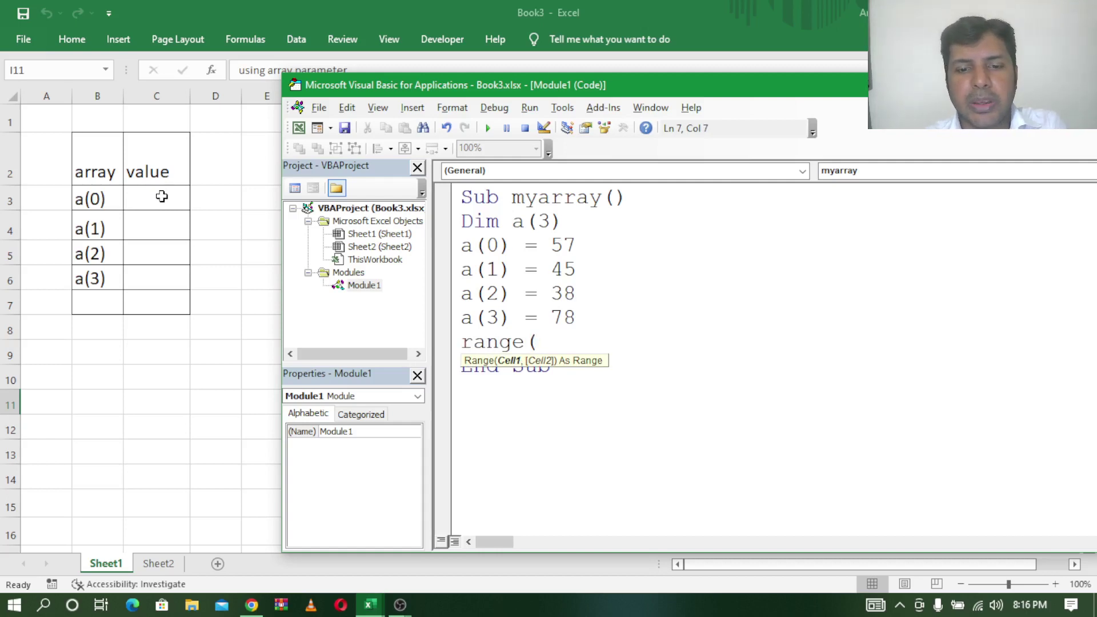
text(")
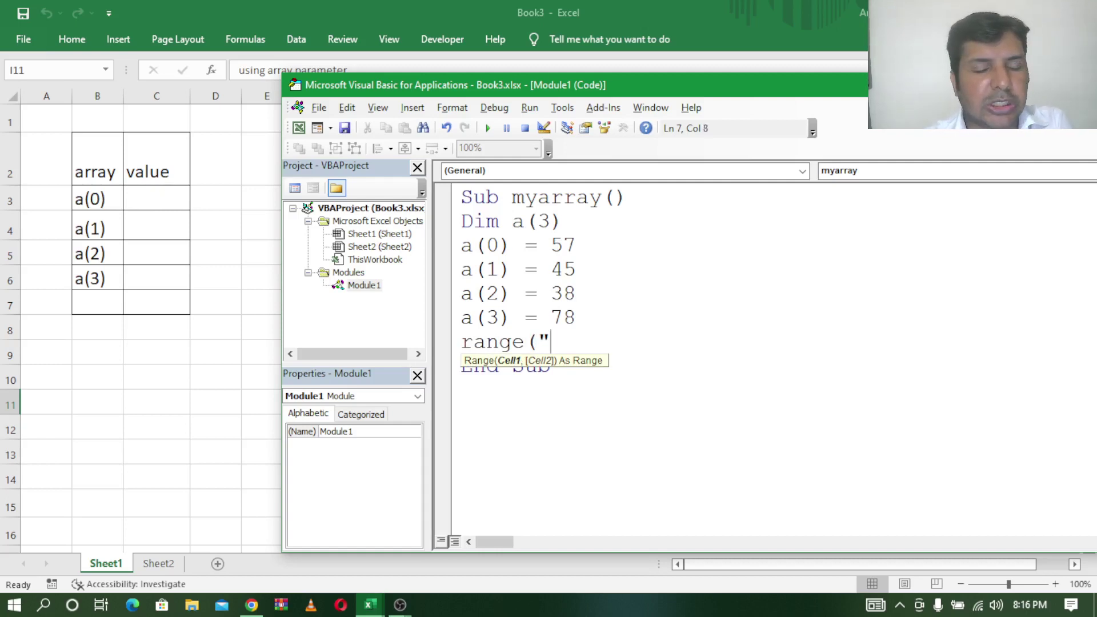
text(c3")
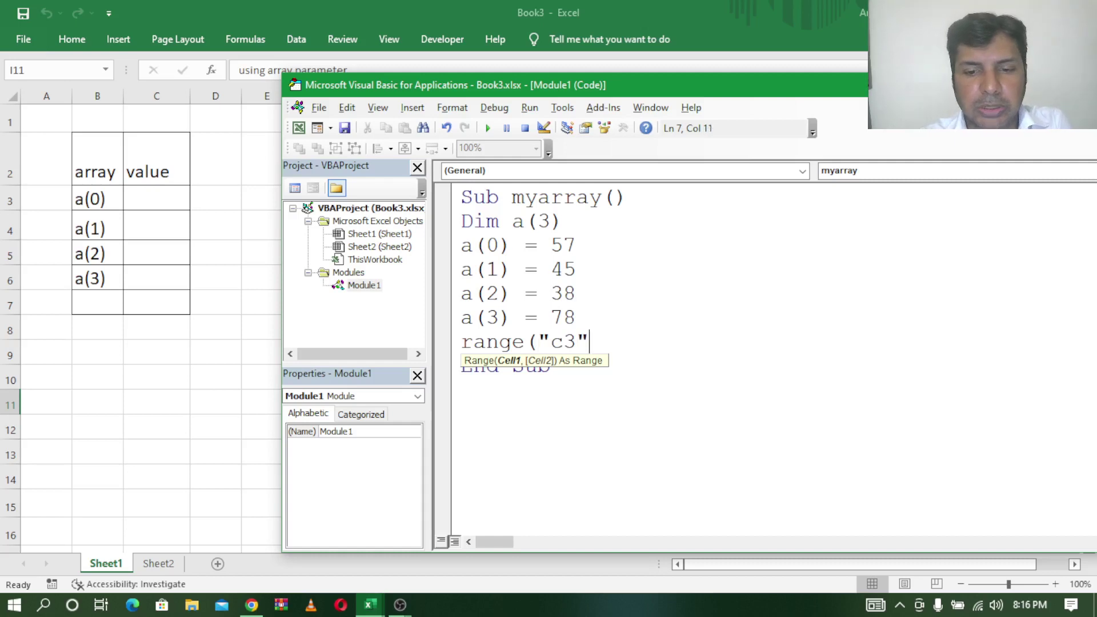
text()=)
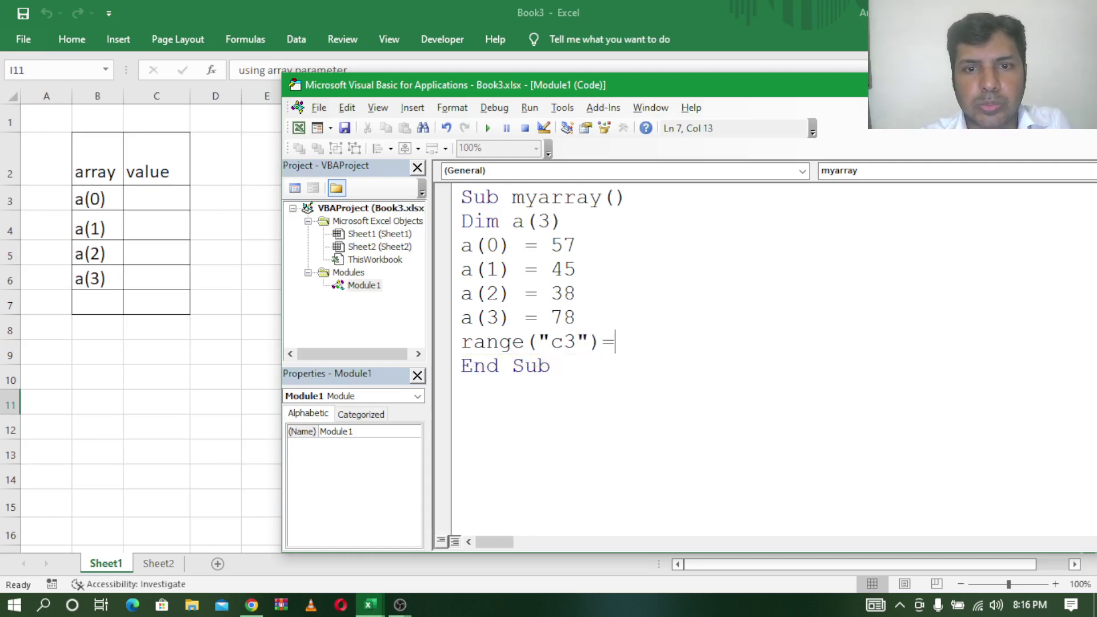
key(Home)
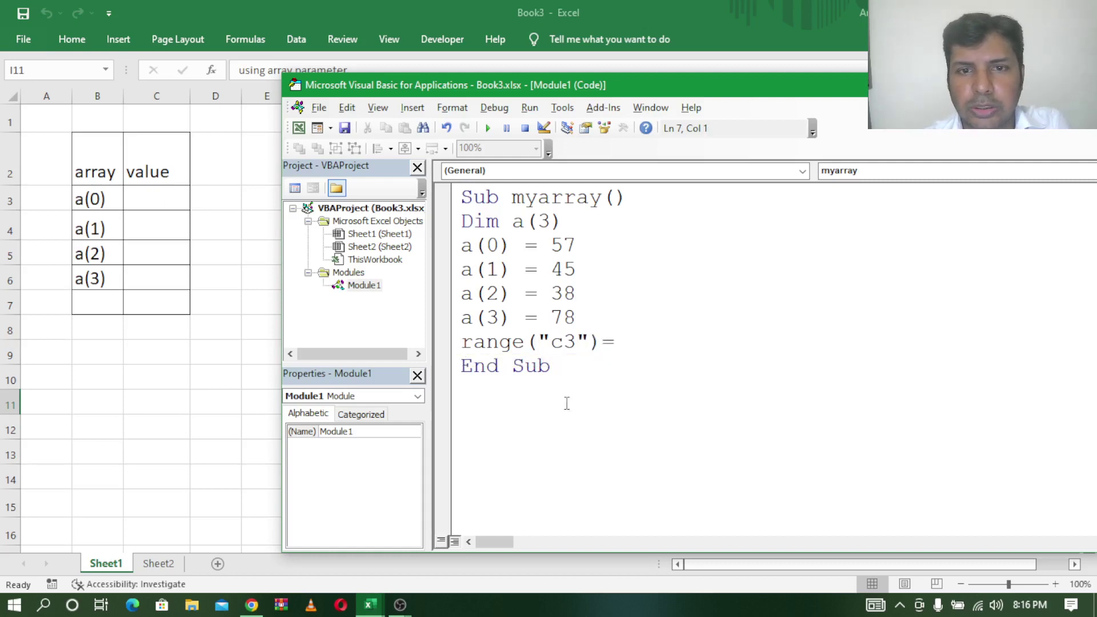
click(622, 342)
key(BackSpace)
text(.)
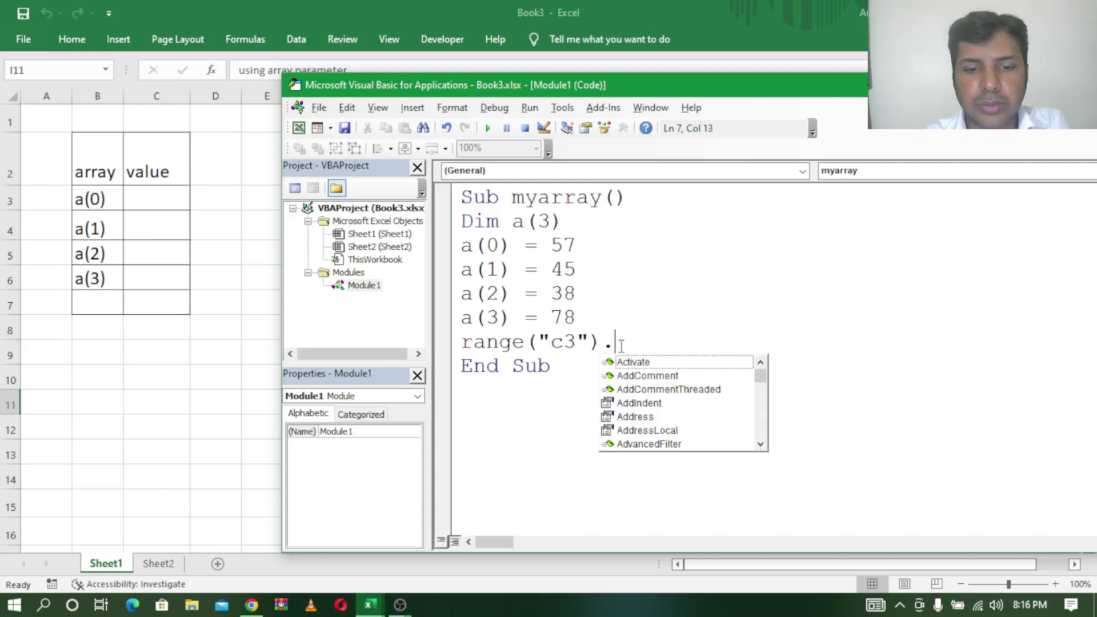
text(value)
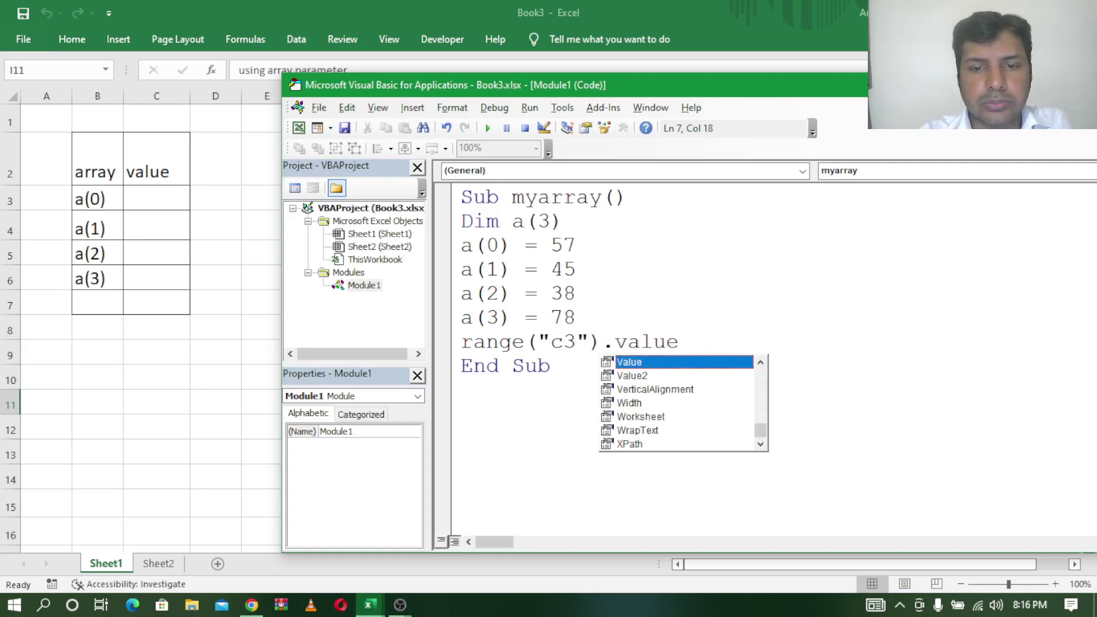
text(=)
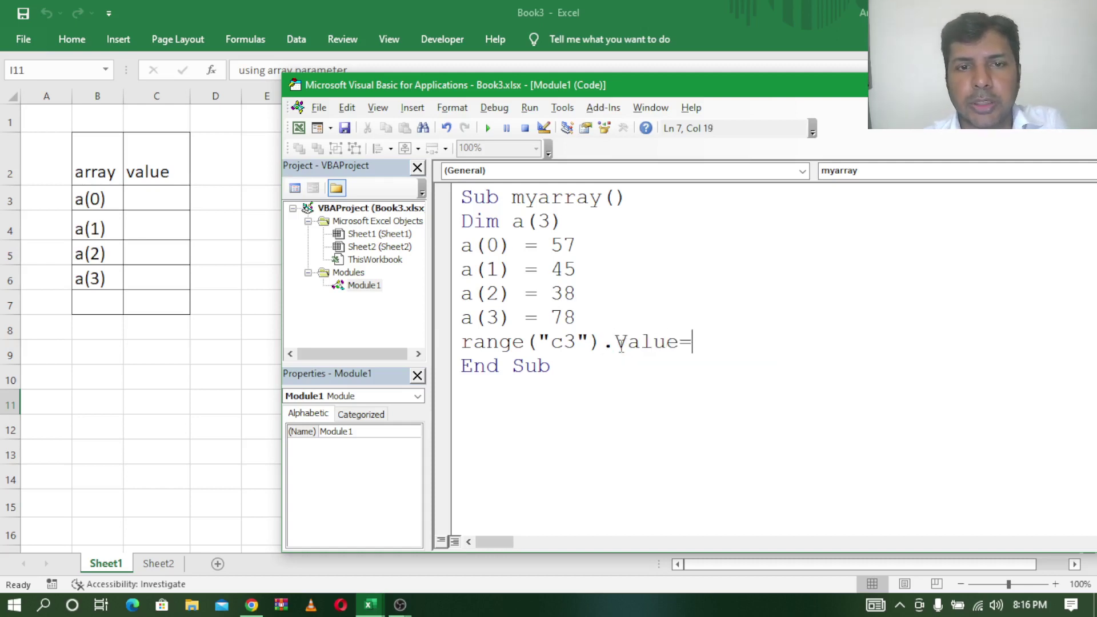
text(a(0)
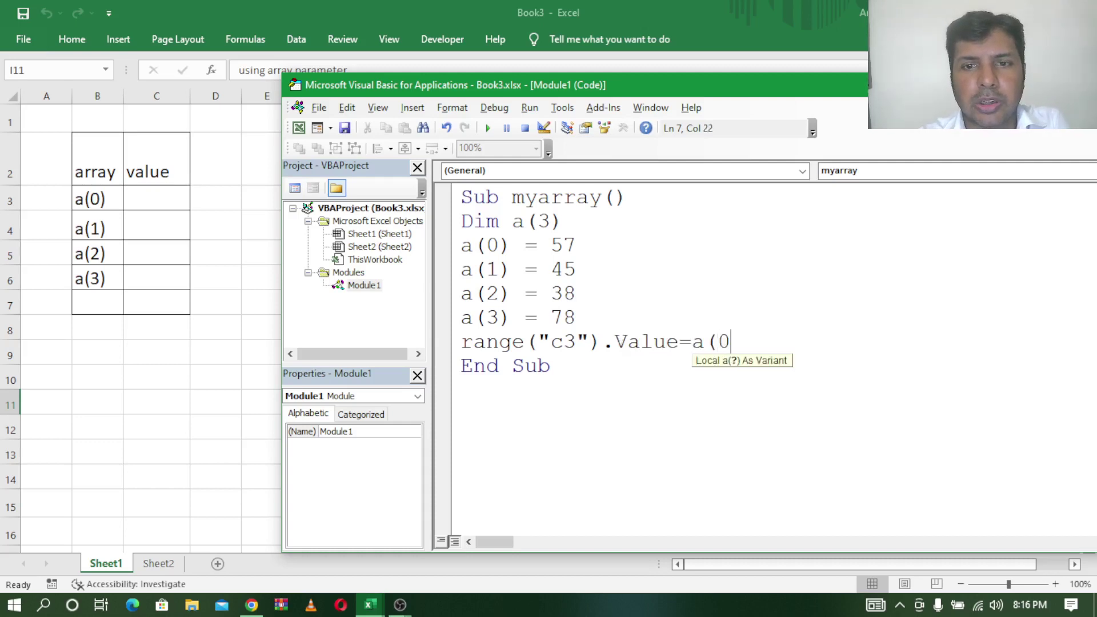
text())
key(Return)
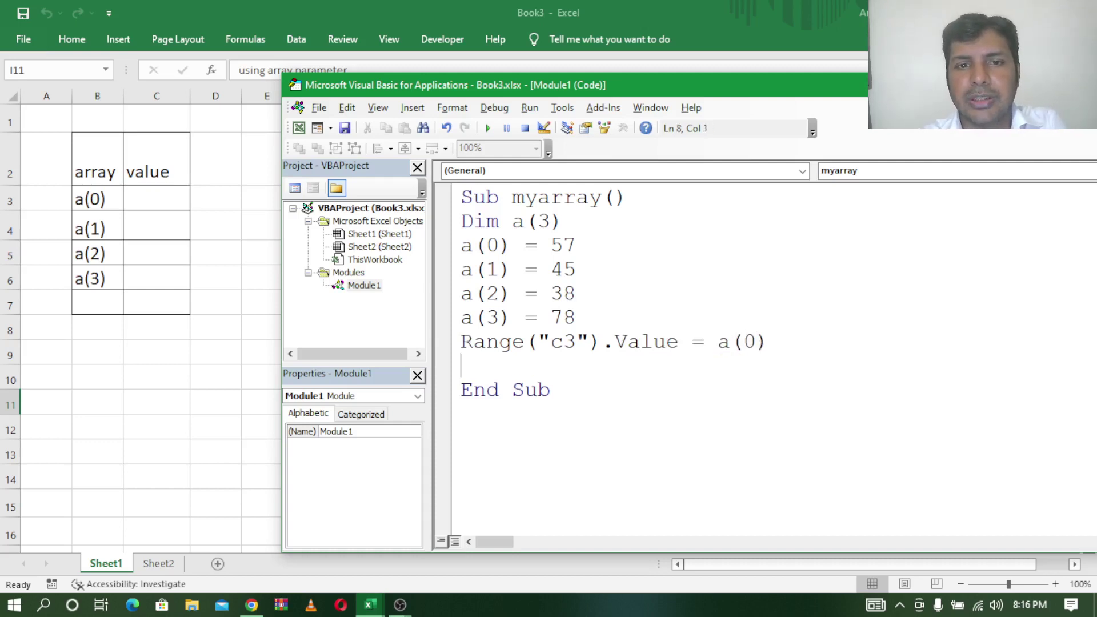
drag(786, 341, 449, 343)
key(ctrl+c)
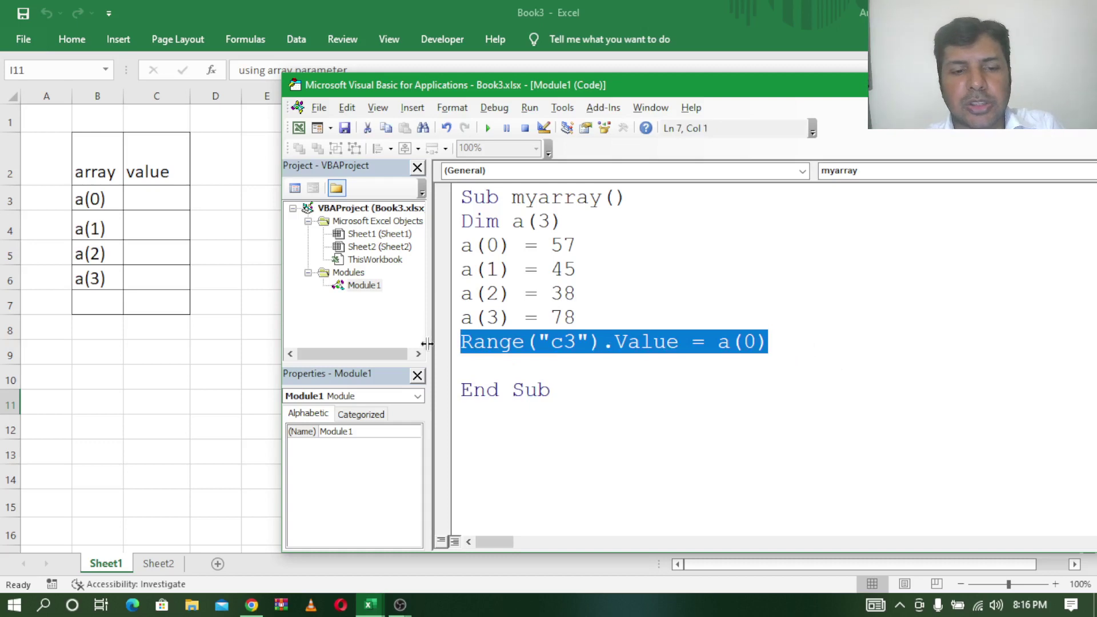
Step: Paste three copies of the Range("c3").Value = a(0) line below it
click(500, 375)
key(ctrl+v)
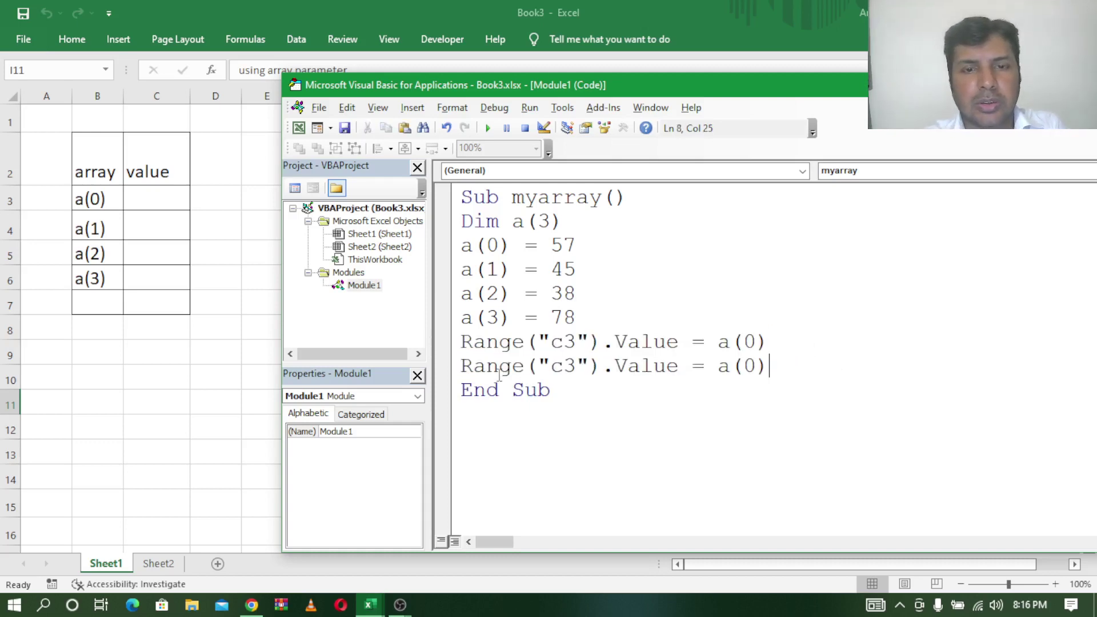
key(Return)
key(ctrl+v)
key(Return)
key(ctrl+v)
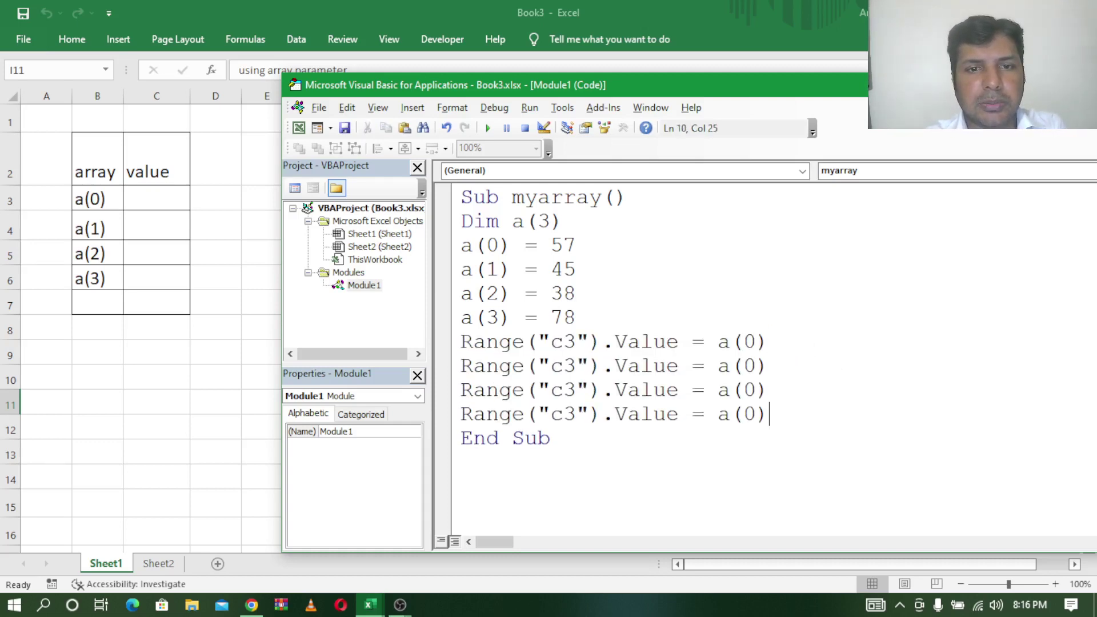
Step: Change the copies' target cells to C4, C5 and C6
click(576, 366)
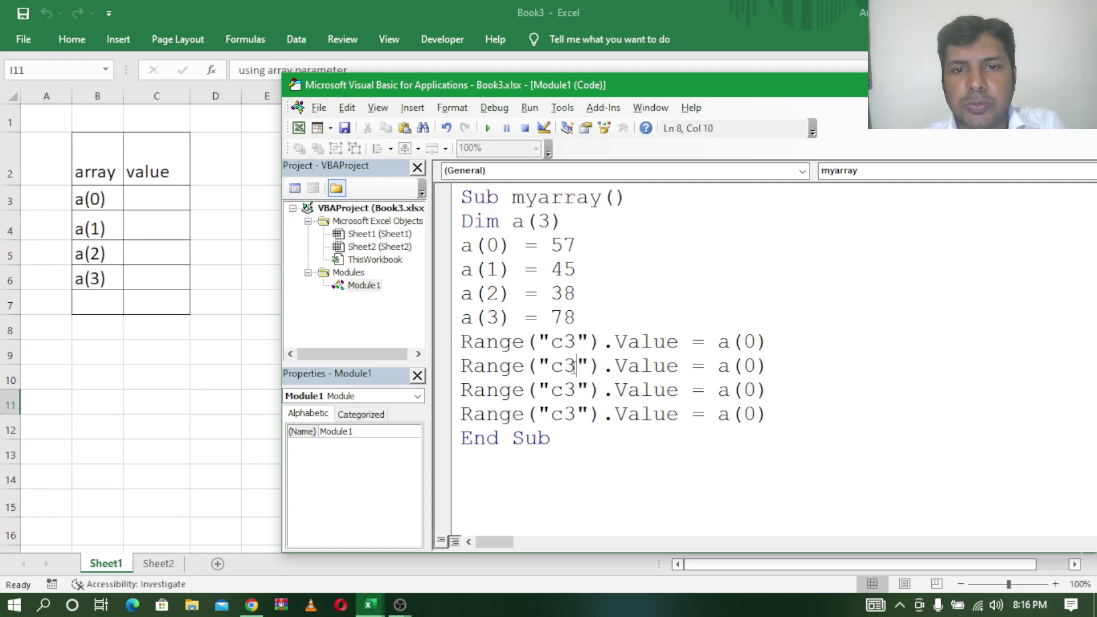
key(BackSpace)
text(4)
key(BackSpace)
text(5)
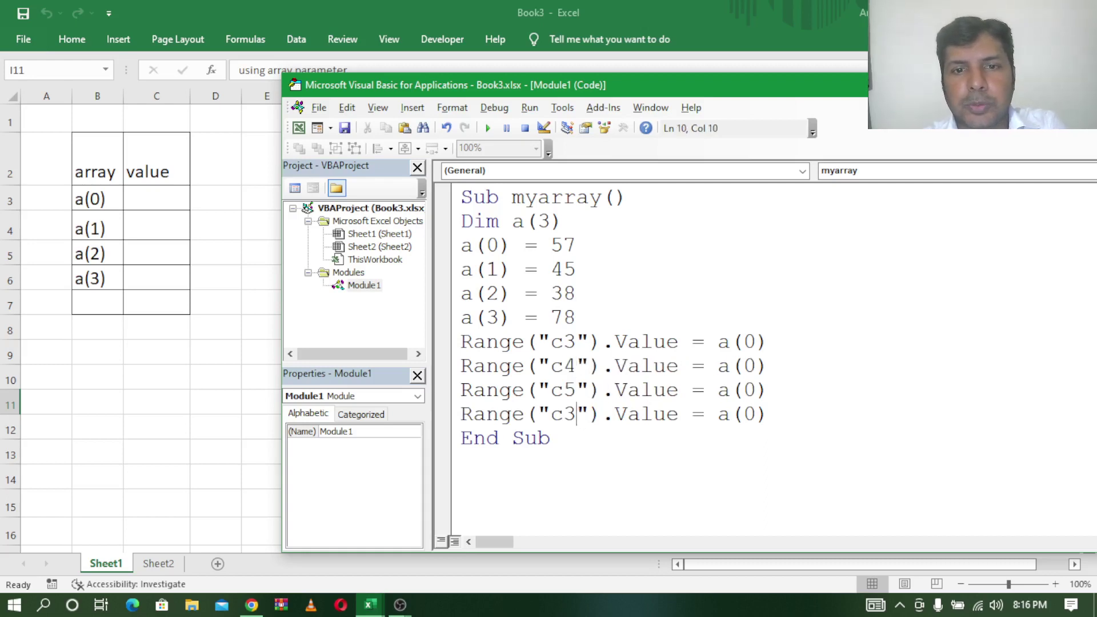
click(576, 414)
key(BackSpace)
text(6)
Step: Change the copies' array indexes to a(1), a(2) and a(3)
key(Right)
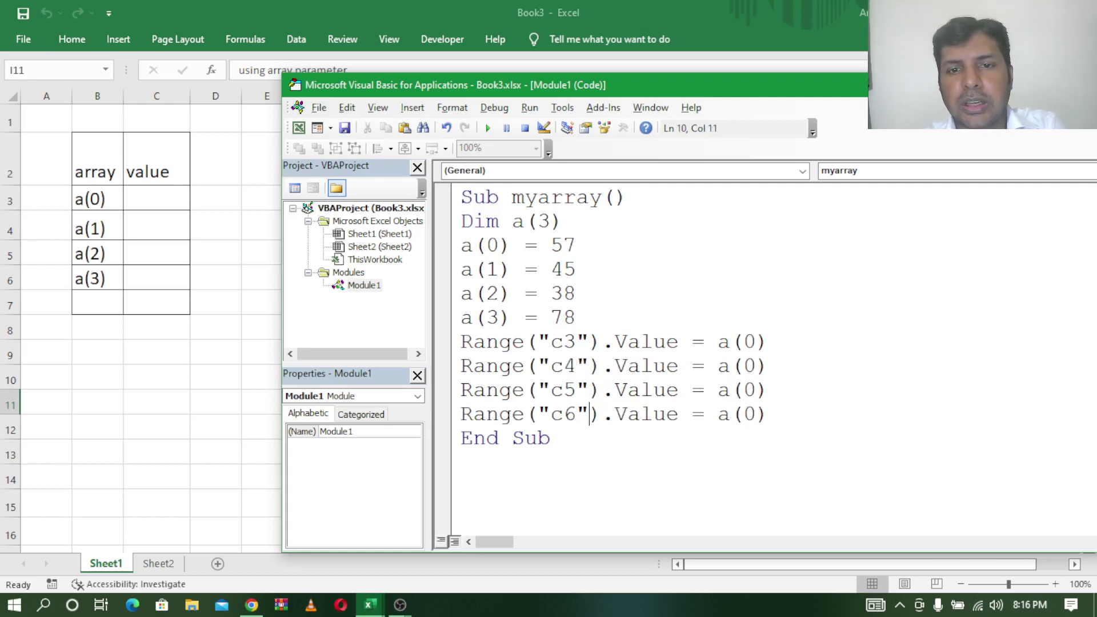
key(Right)
key(Right)
key(Right)
key(Right)
key(Right)
key(Right)
key(Right)
key(Right)
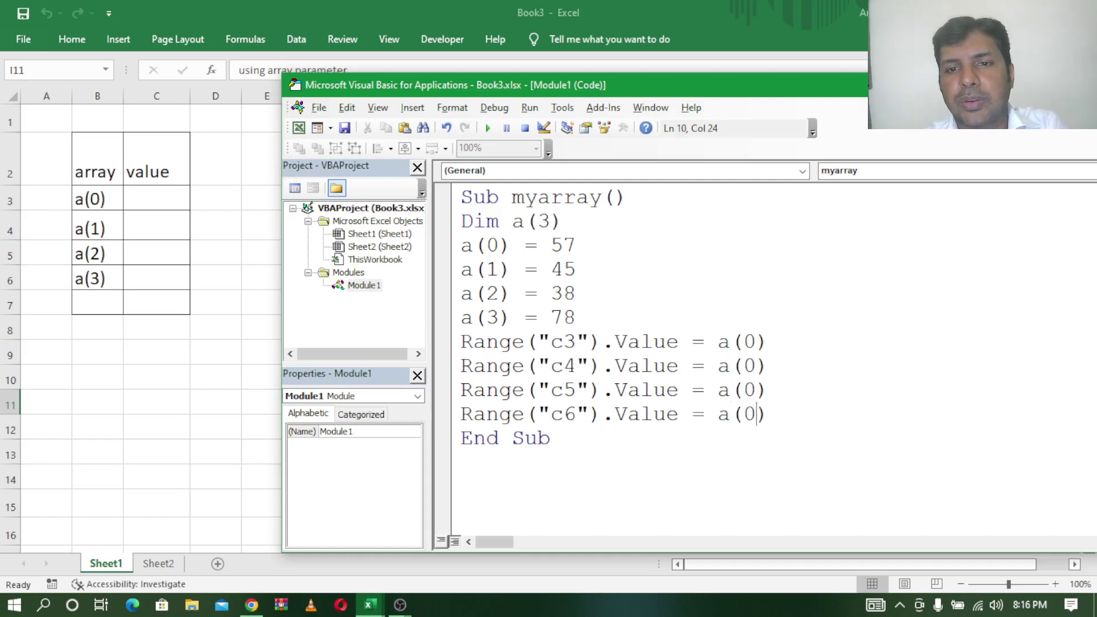
key(Up)
key(Up)
key(BackSpace)
text(1)
key(Down)
key(BackSpace)
text(2)
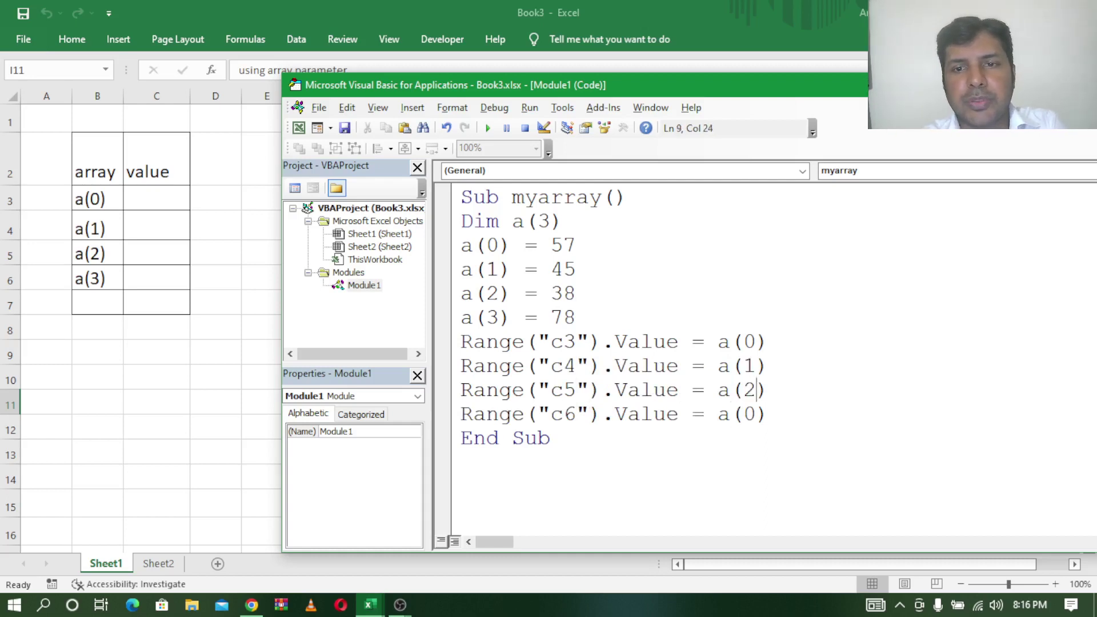
key(Down)
key(BackSpace)
text(3)
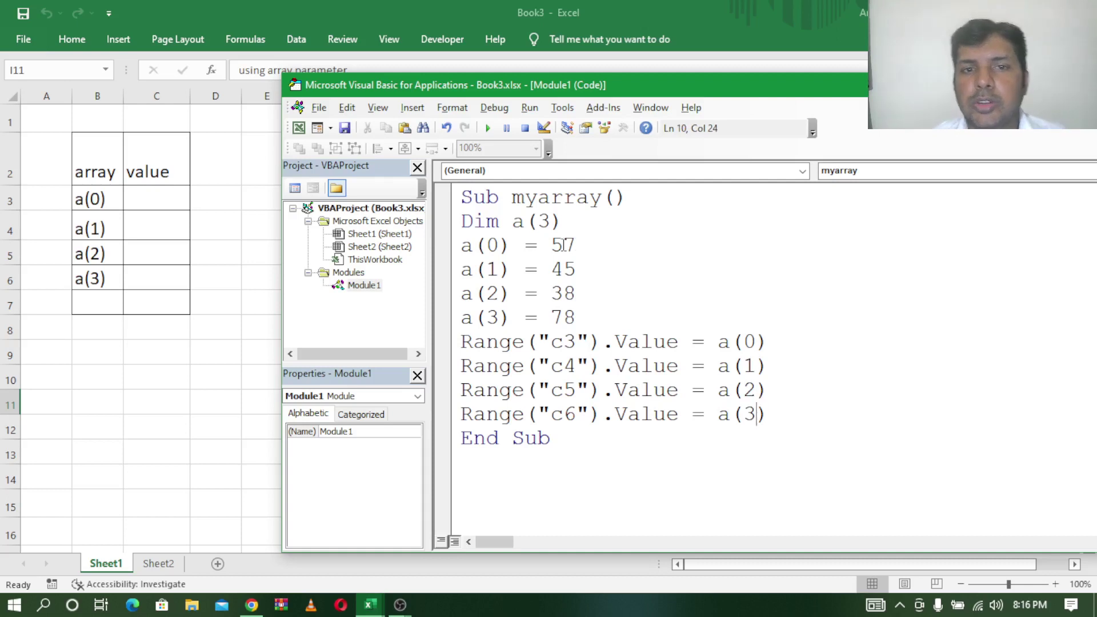
Step: Highlight the stored values 57, 45, 38 and 78 to match them to the output cells
double_click(565, 245)
double_click(577, 270)
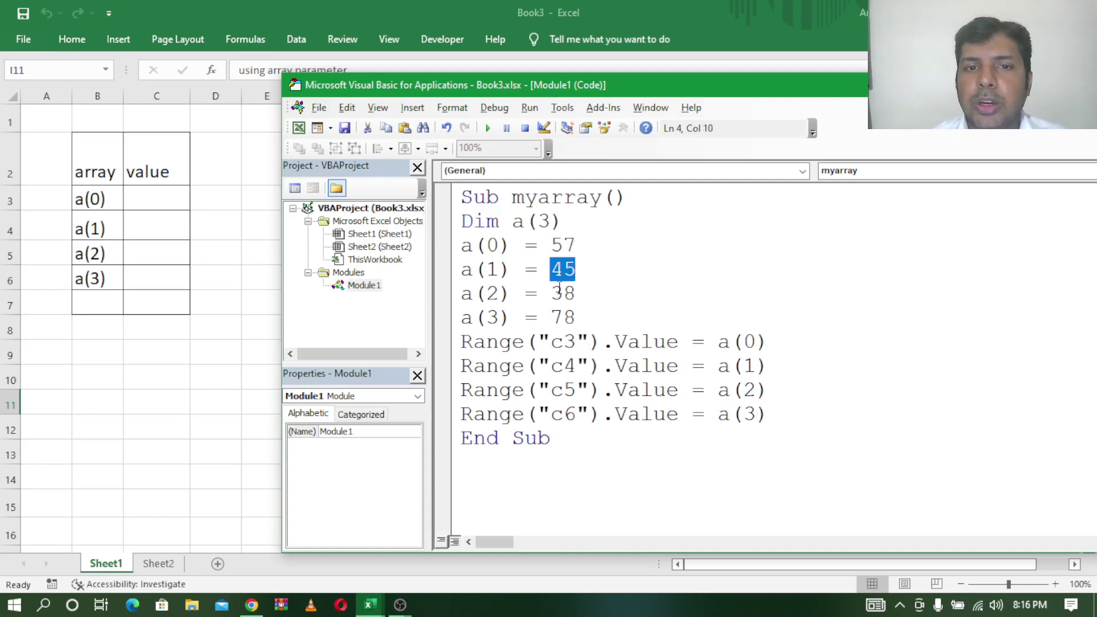
double_click(576, 294)
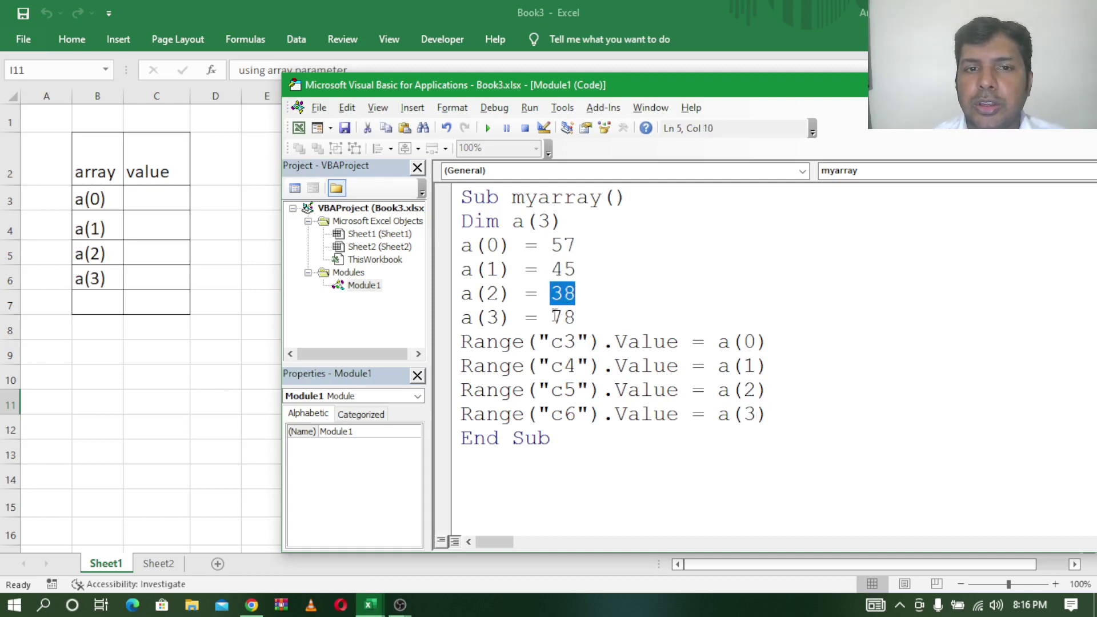
double_click(578, 246)
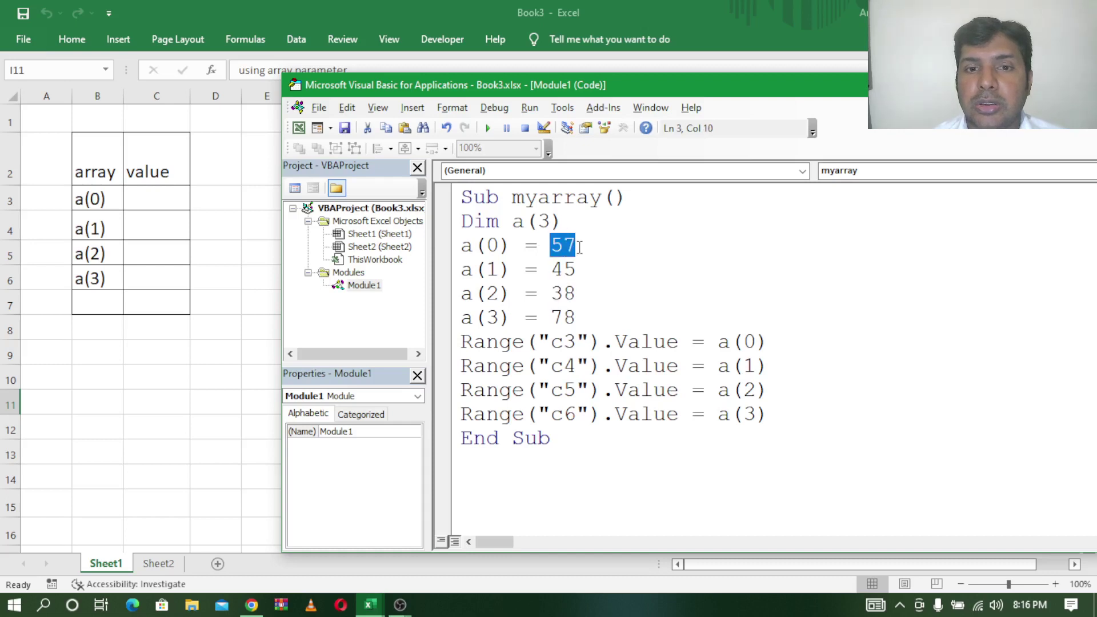
double_click(562, 270)
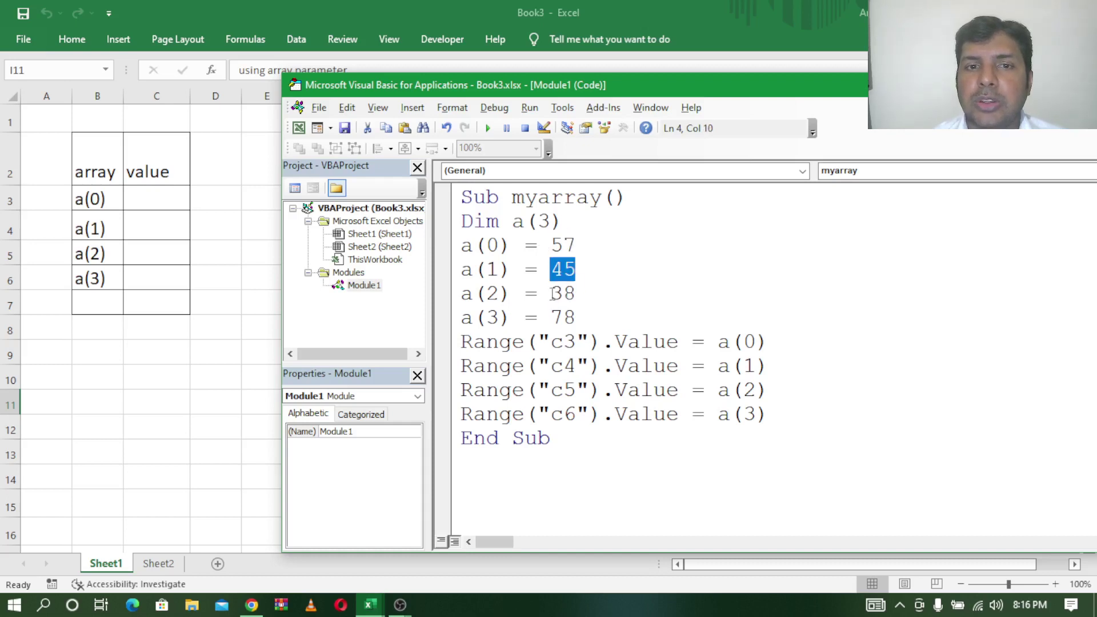
double_click(577, 294)
double_click(587, 318)
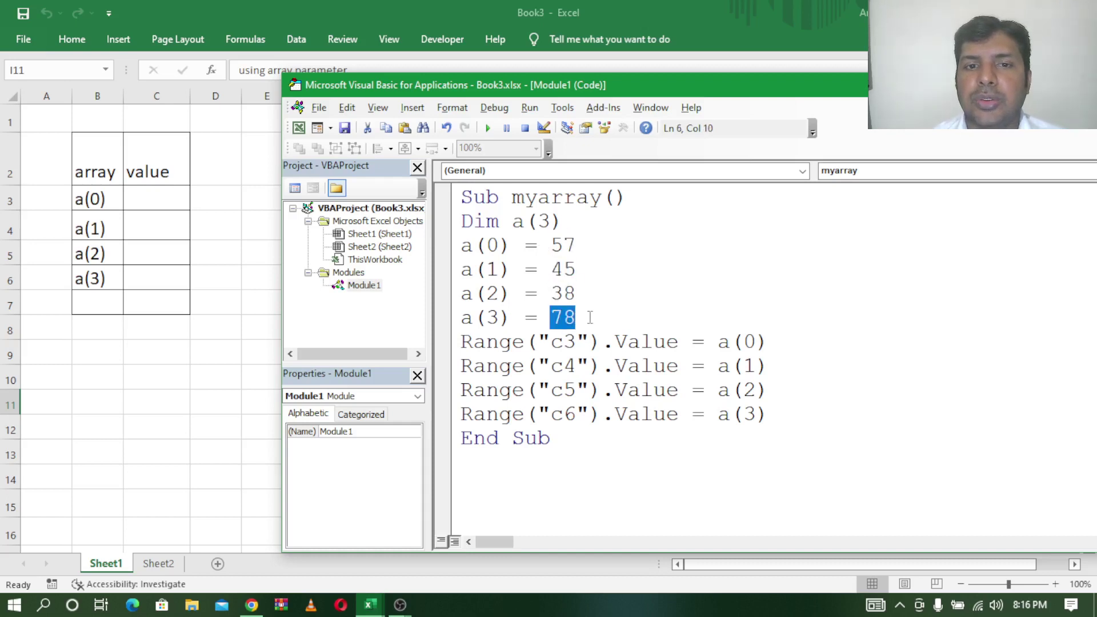
Step: Run the myarray macro, writing 57, 45, 38 and 78 into the value column
click(488, 129)
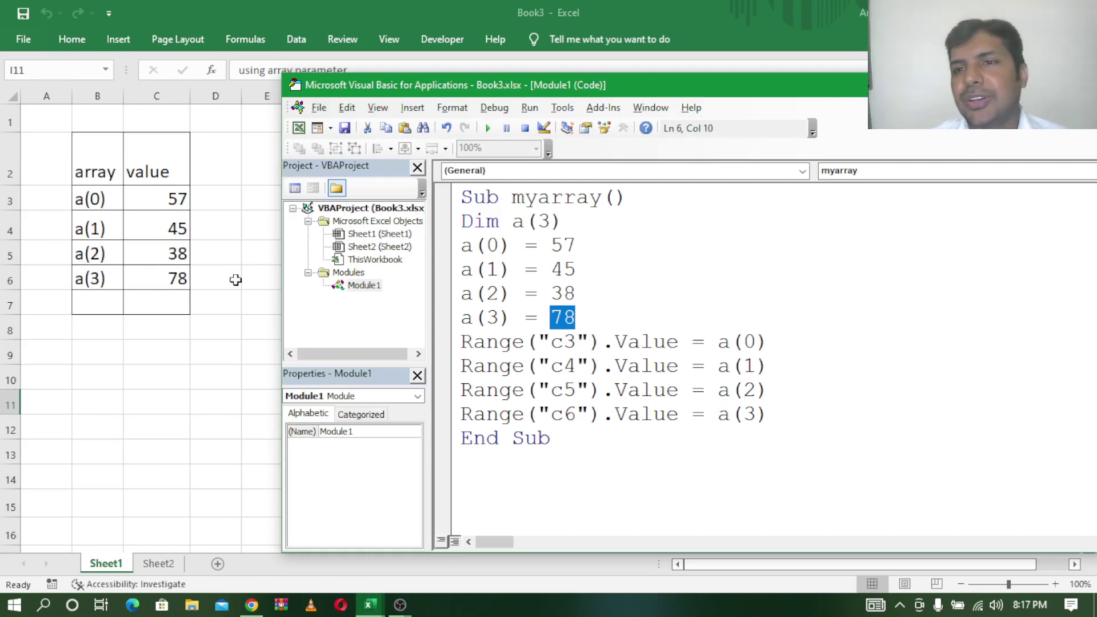
click(620, 268)
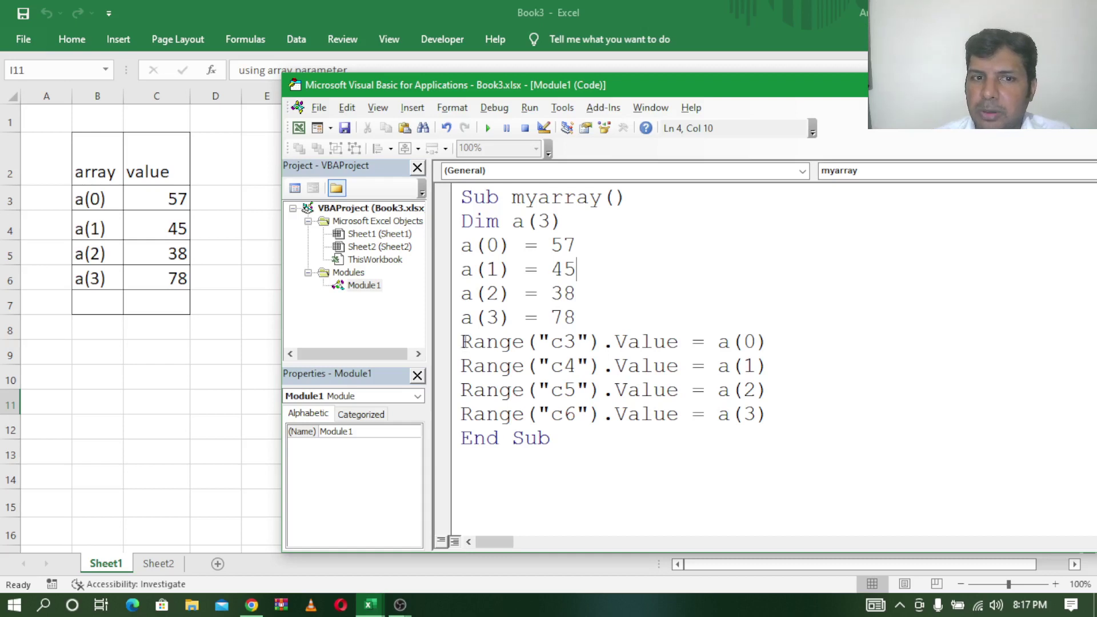
Step: Replace the four Range lines with the loop header For i = 0 To 3
drag(460, 341, 799, 416)
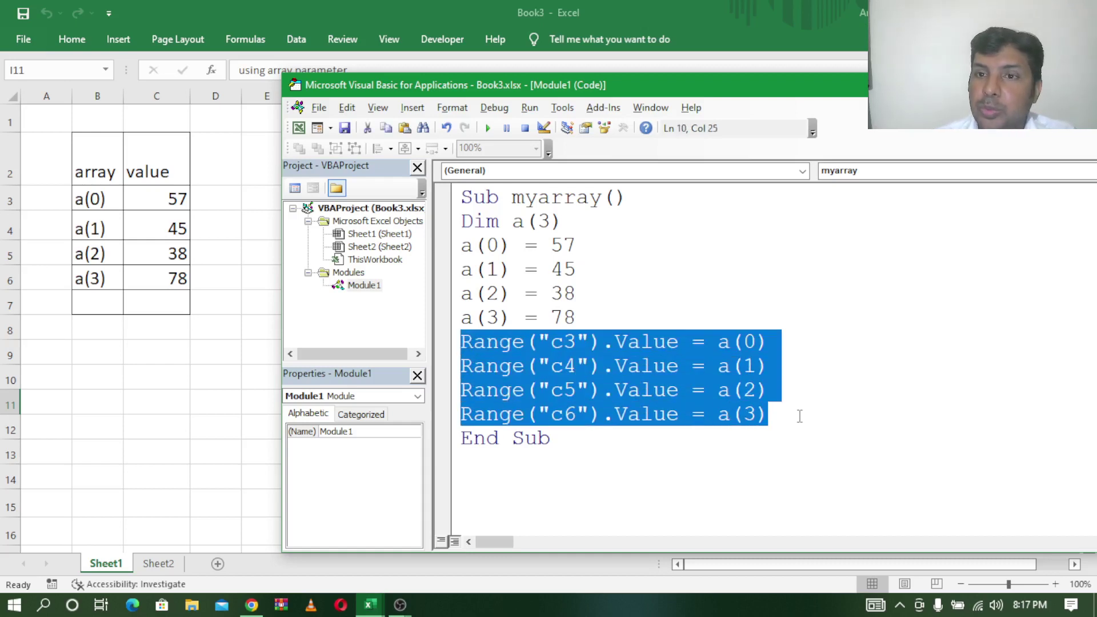
key(Delete)
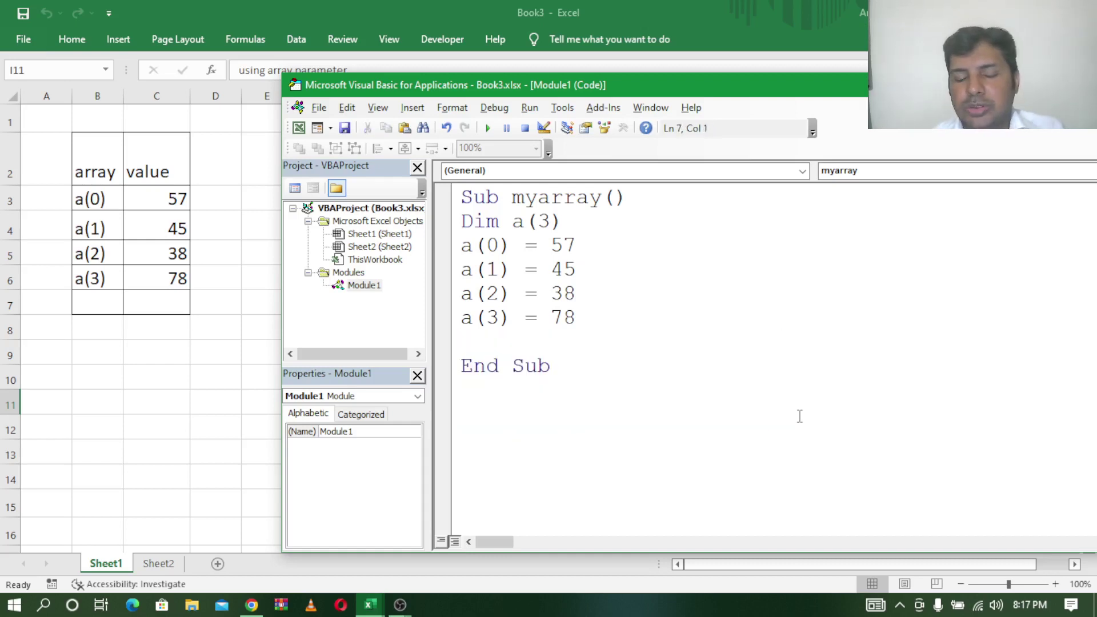
text(for )
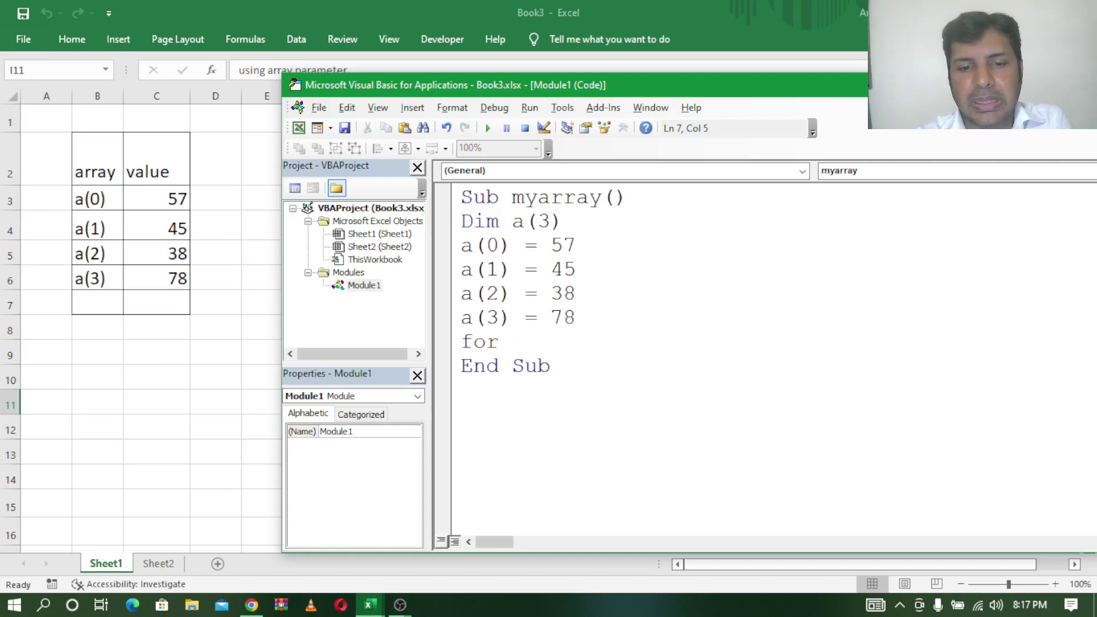
text(i=0)
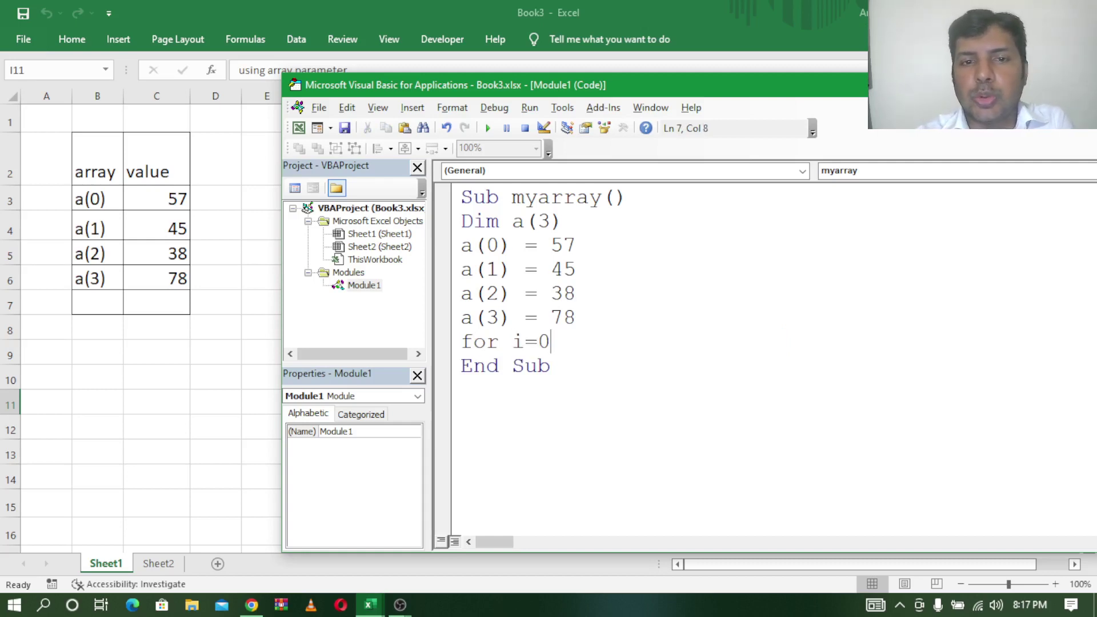
text( to )
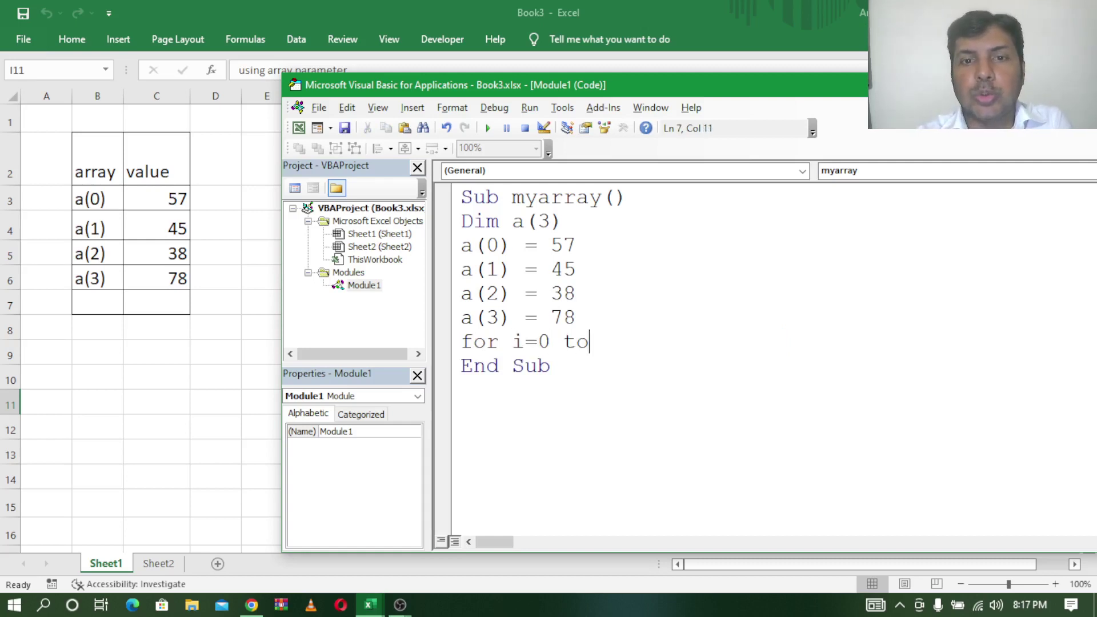
text(3)
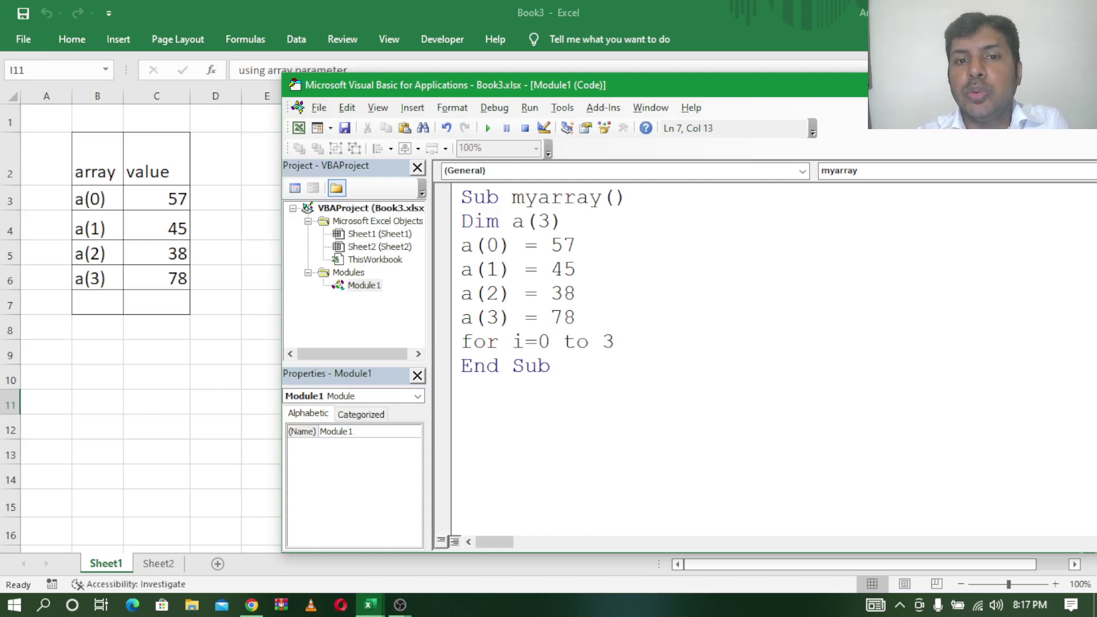
key(Return)
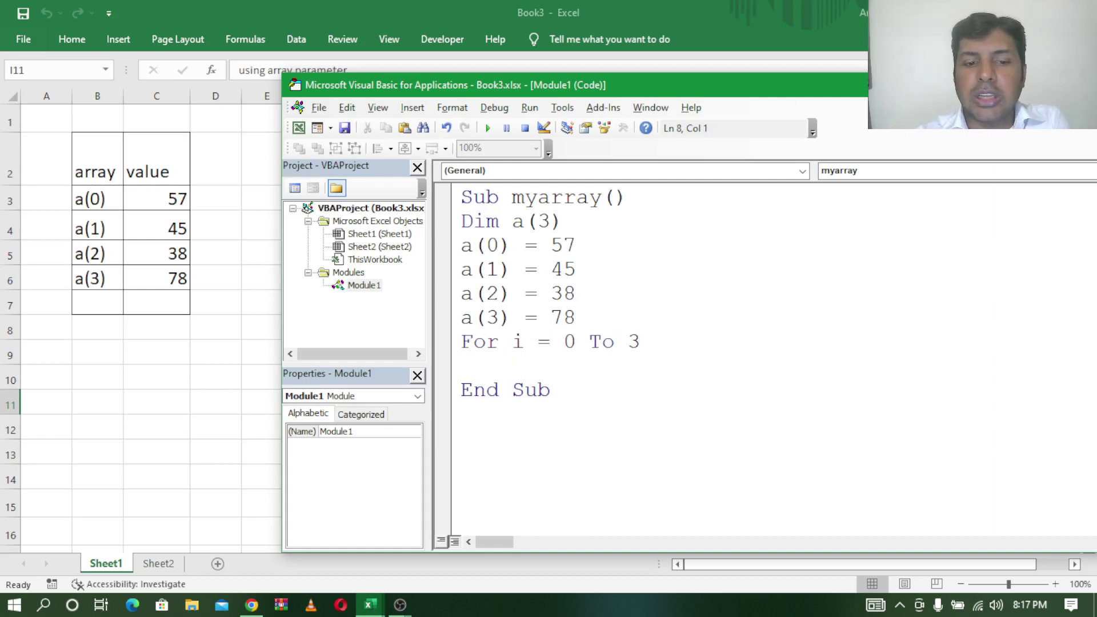
Step: Add the loop body MsgBox a(i)
text(msg)
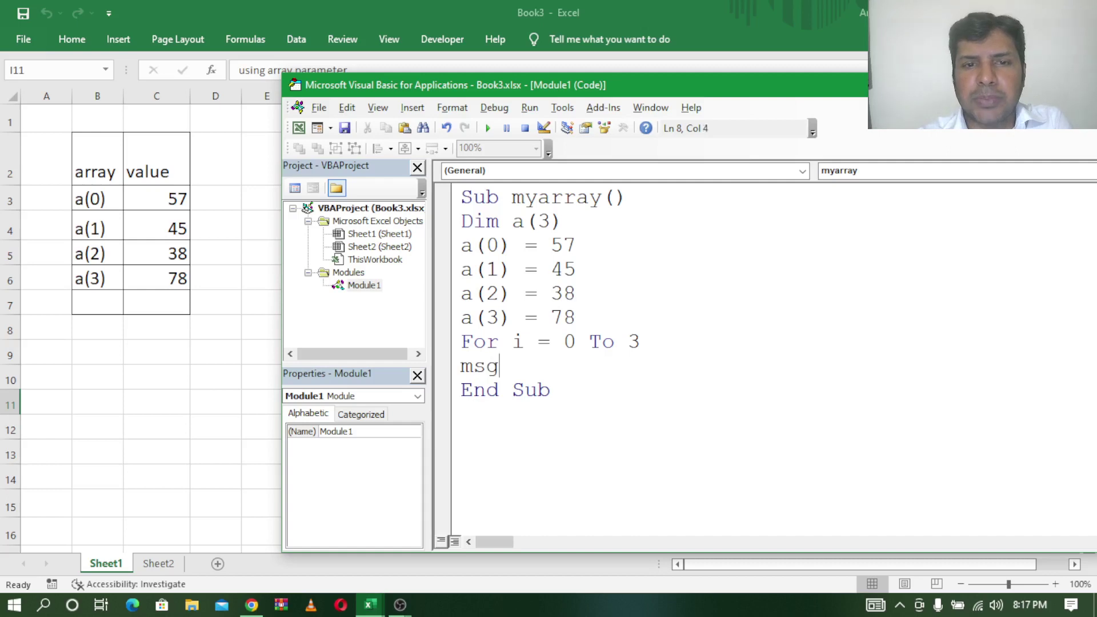
text(boc)
key(BackSpace)
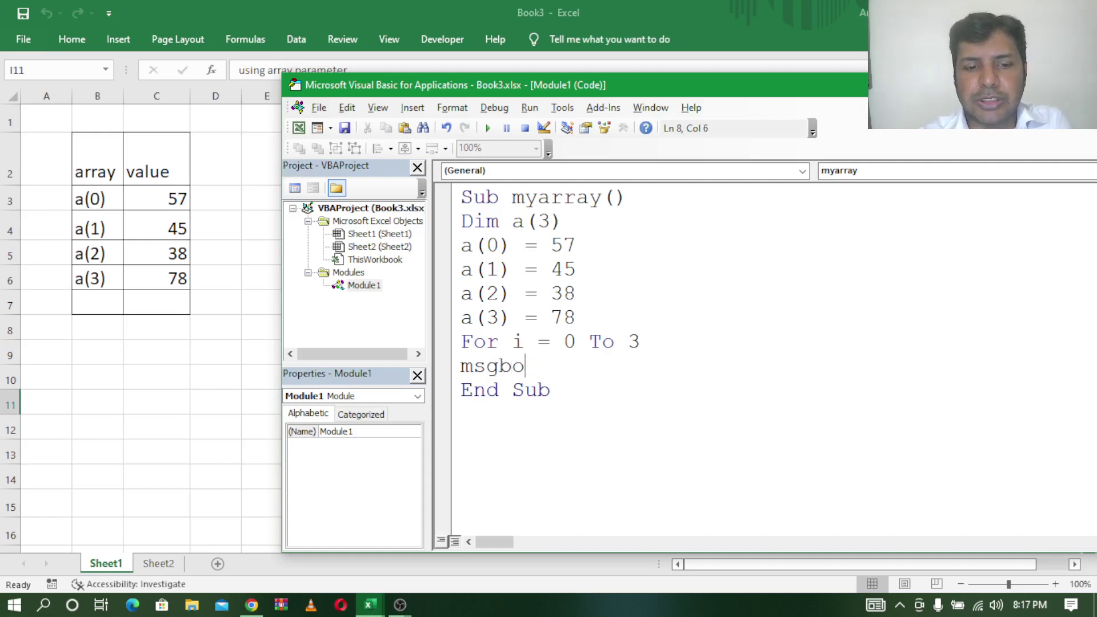
text(x()
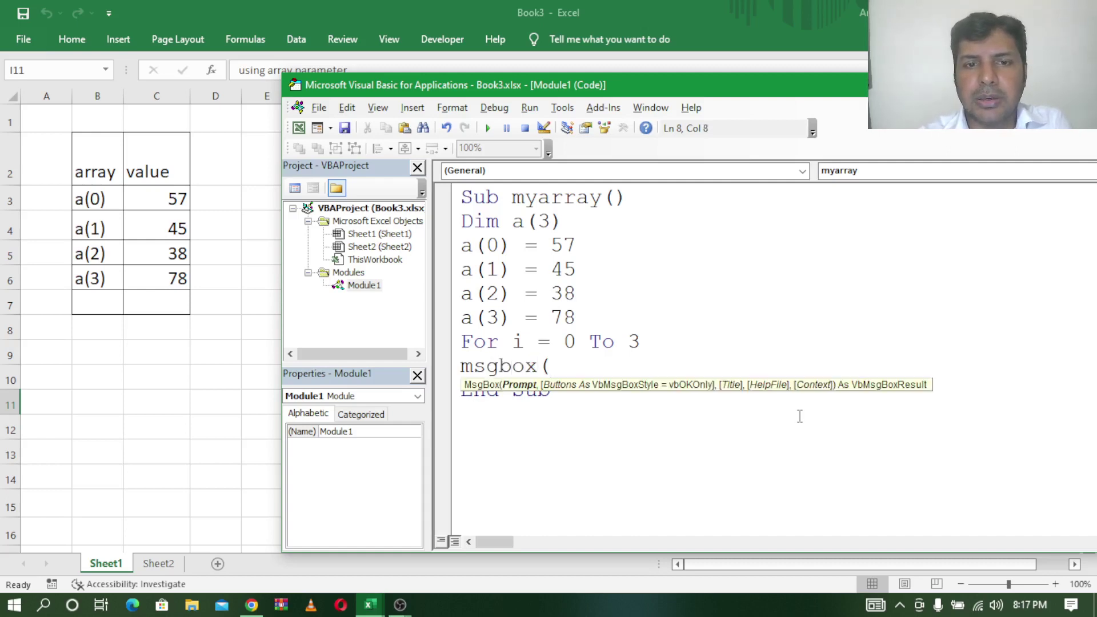
key(BackSpace)
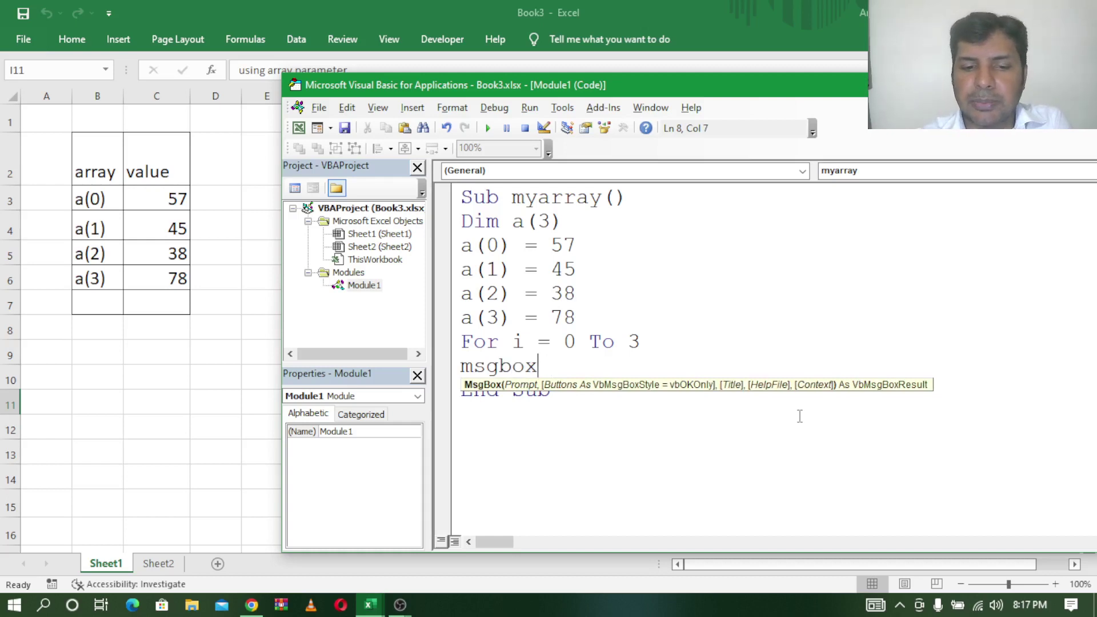
text(a)
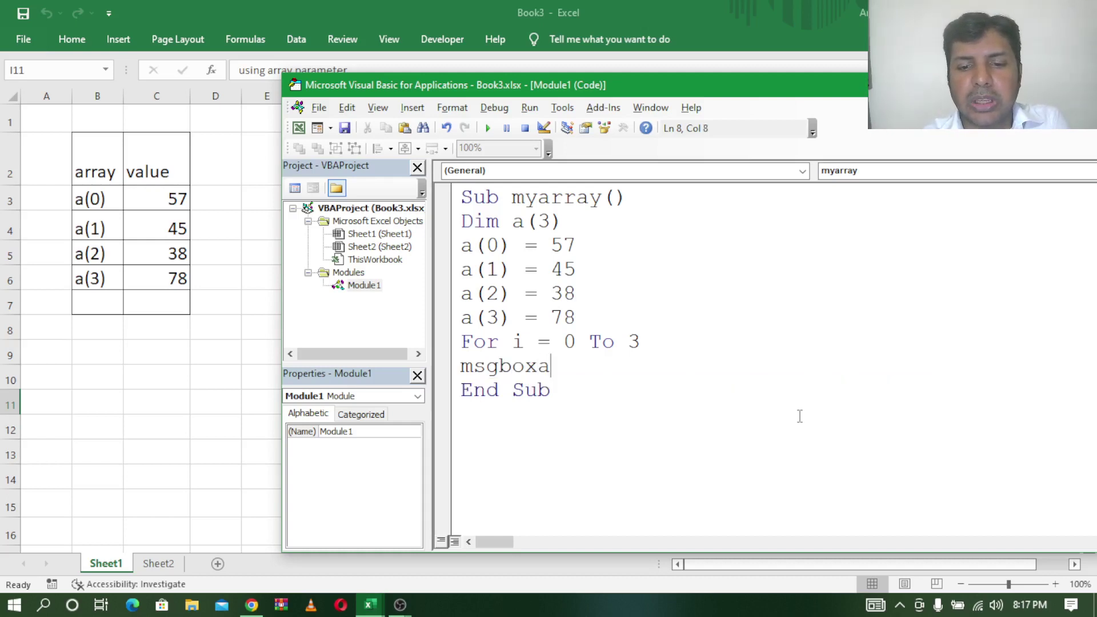
text(9)
key(BackSpace)
key(BackSpace)
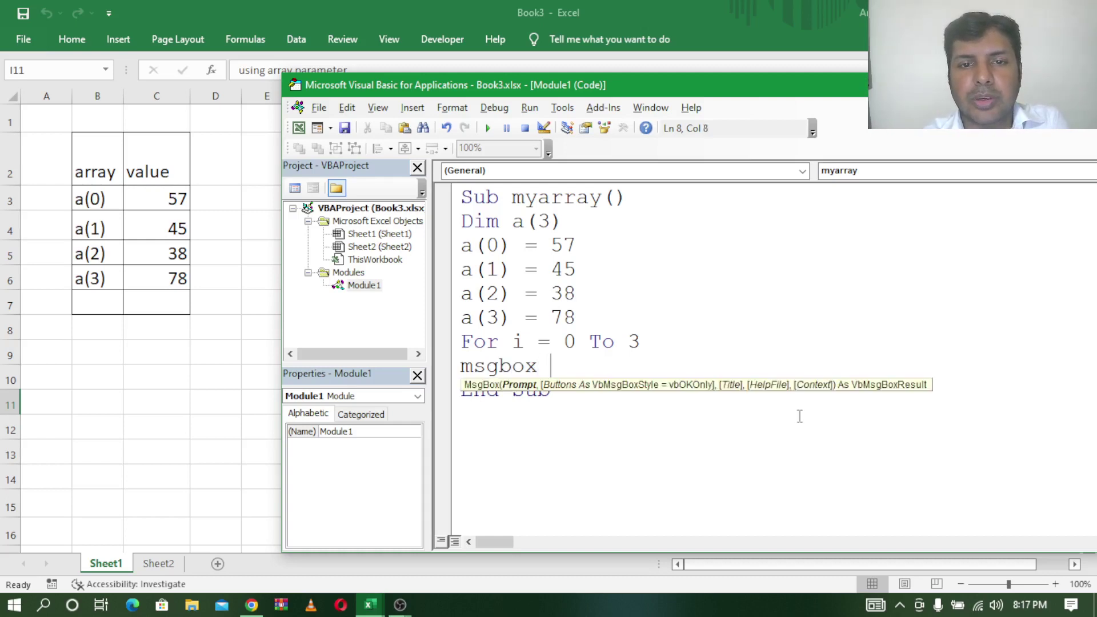
text(a(i)
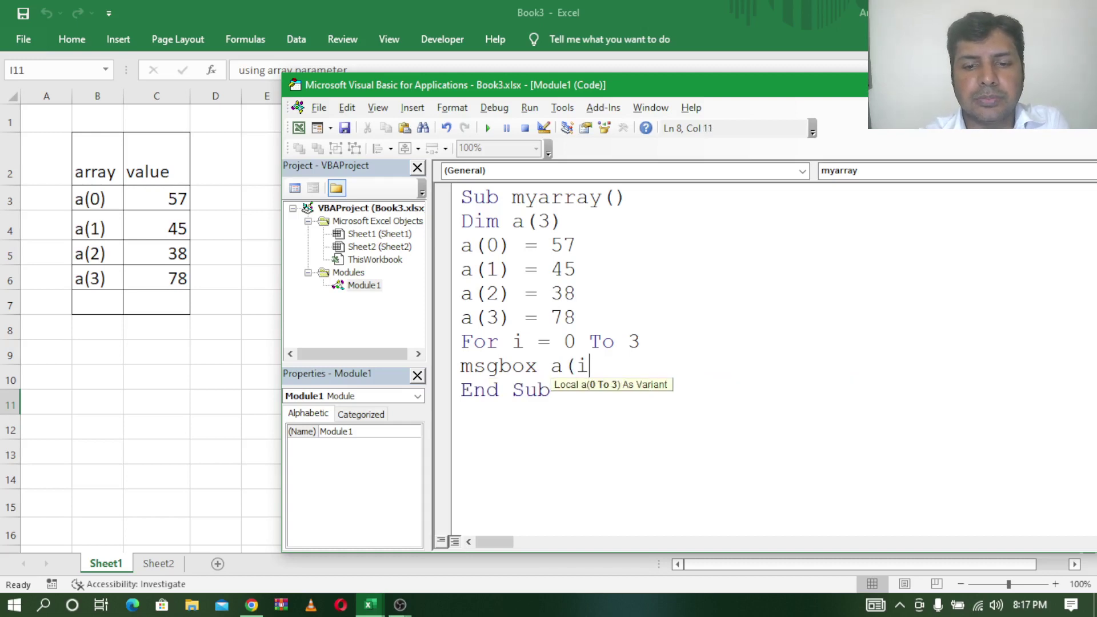
text(0)
key(BackSpace)
text())
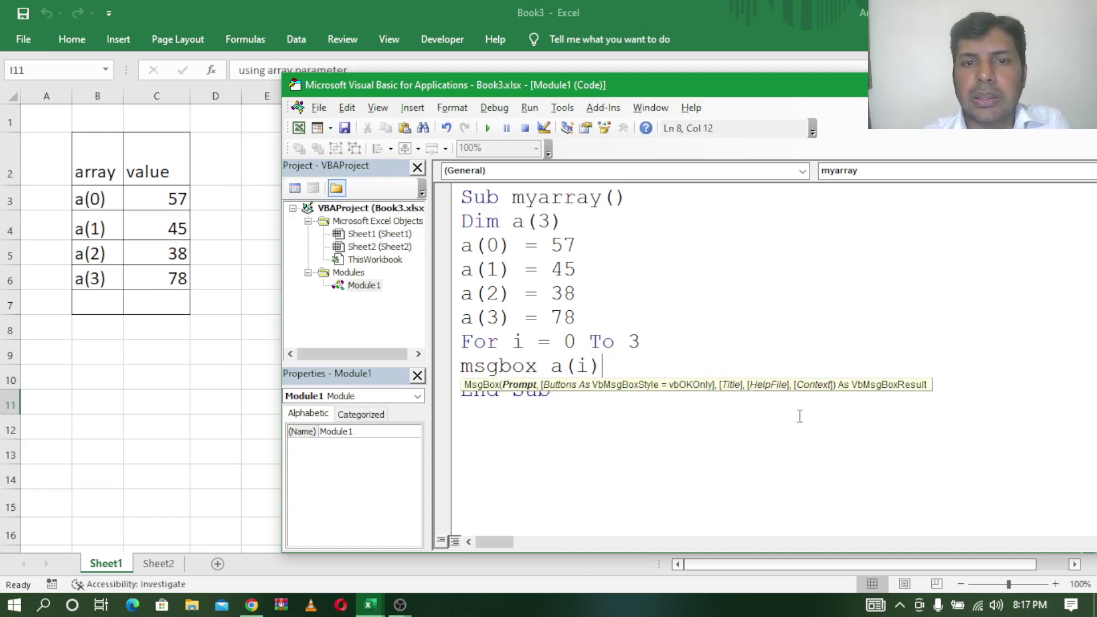
key(Return)
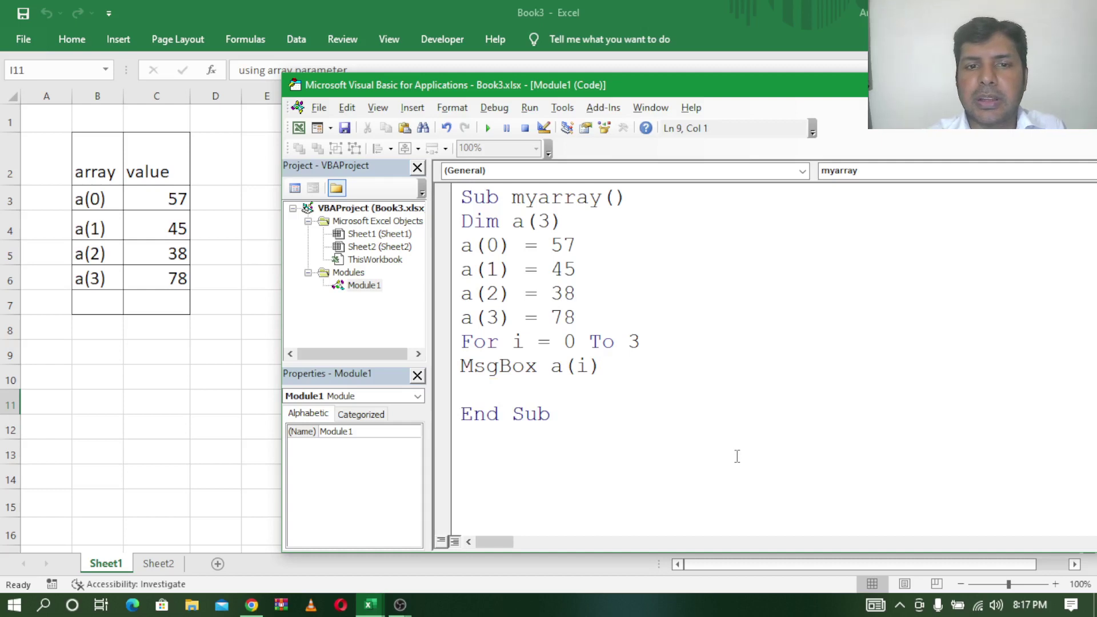
Step: Close the loop with Next and run the myarray macro
key(Delete)
key(Return)
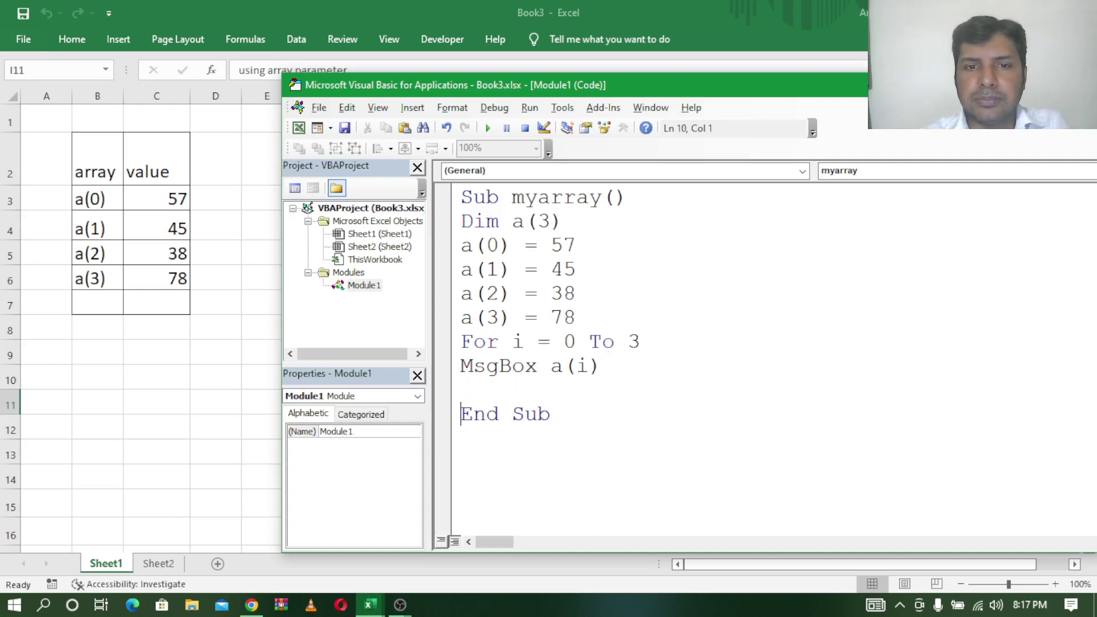
key(Up)
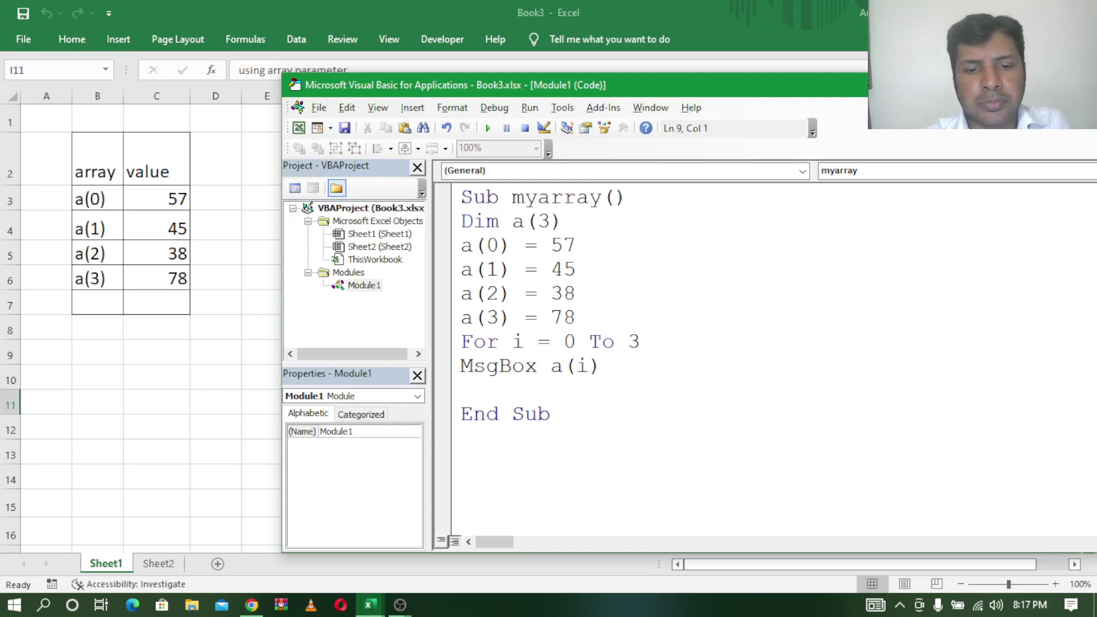
text(next)
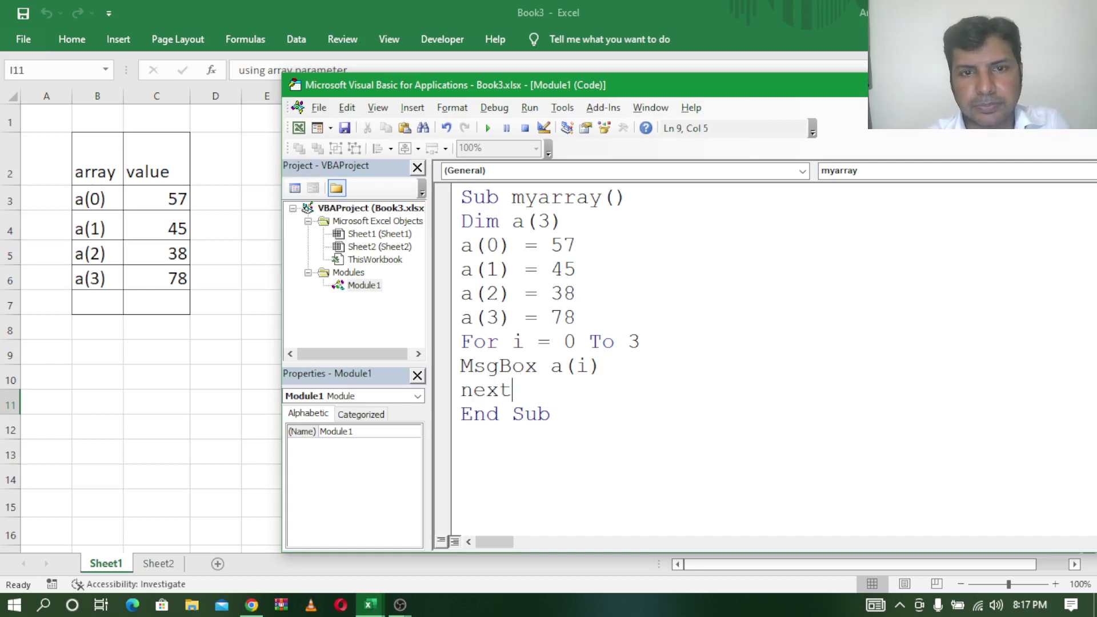
key(Return)
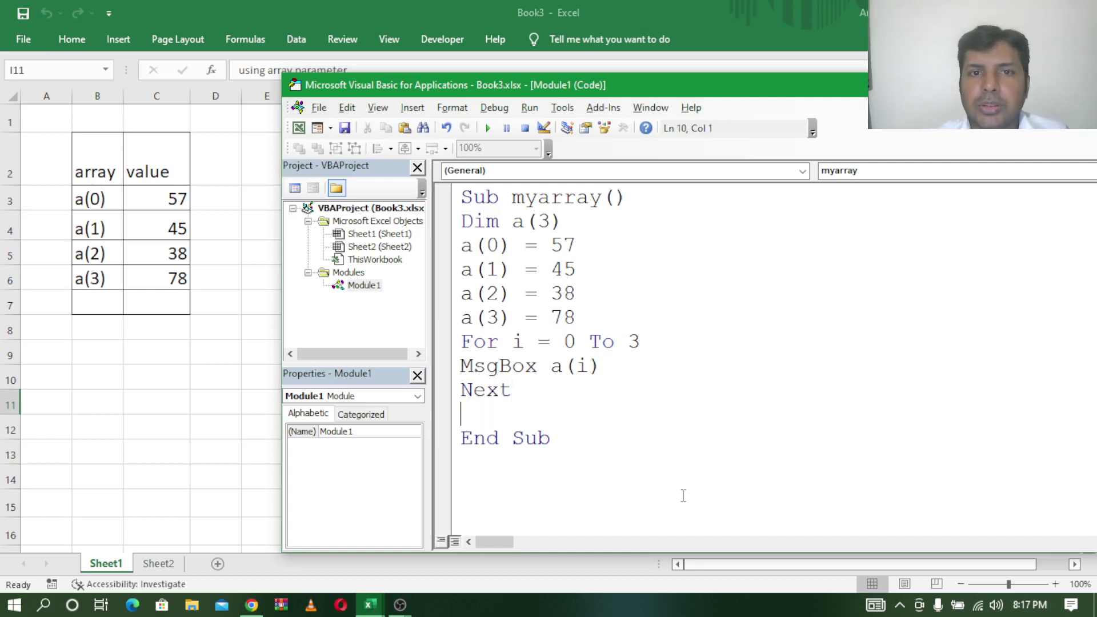
click(488, 128)
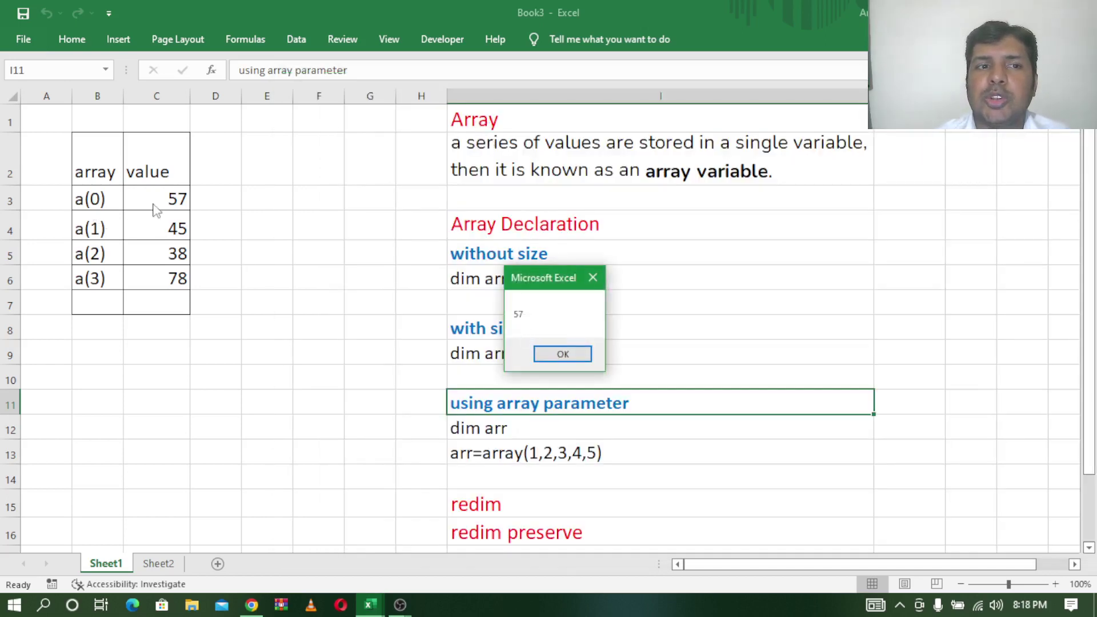
Step: Dismiss the message boxes showing 57, 45, 38 and 78 until the macro ends
click(563, 354)
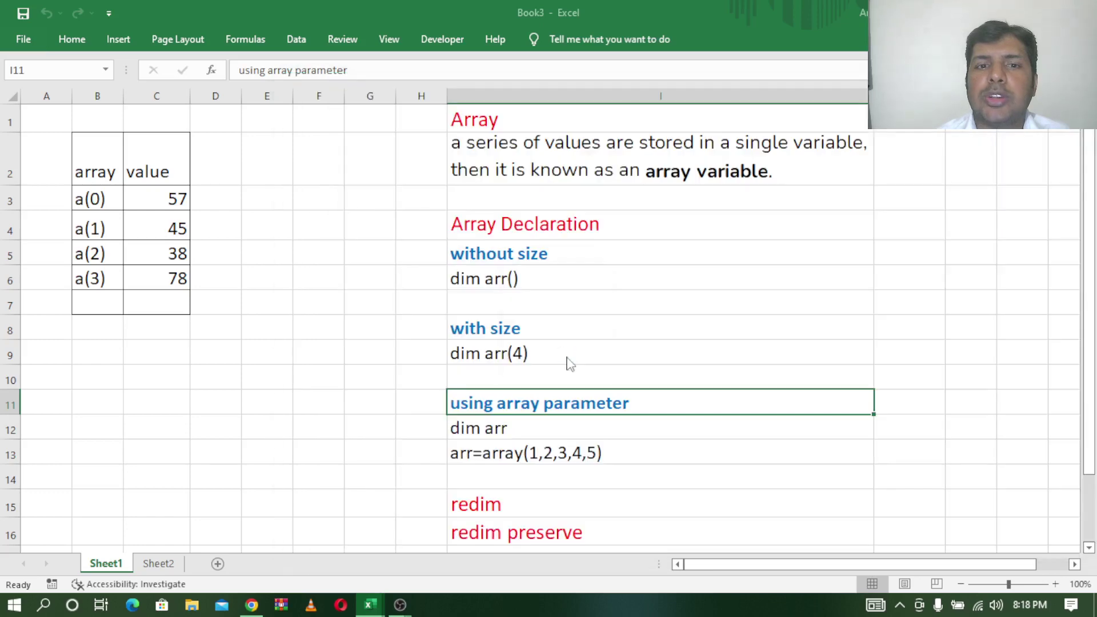
click(568, 359)
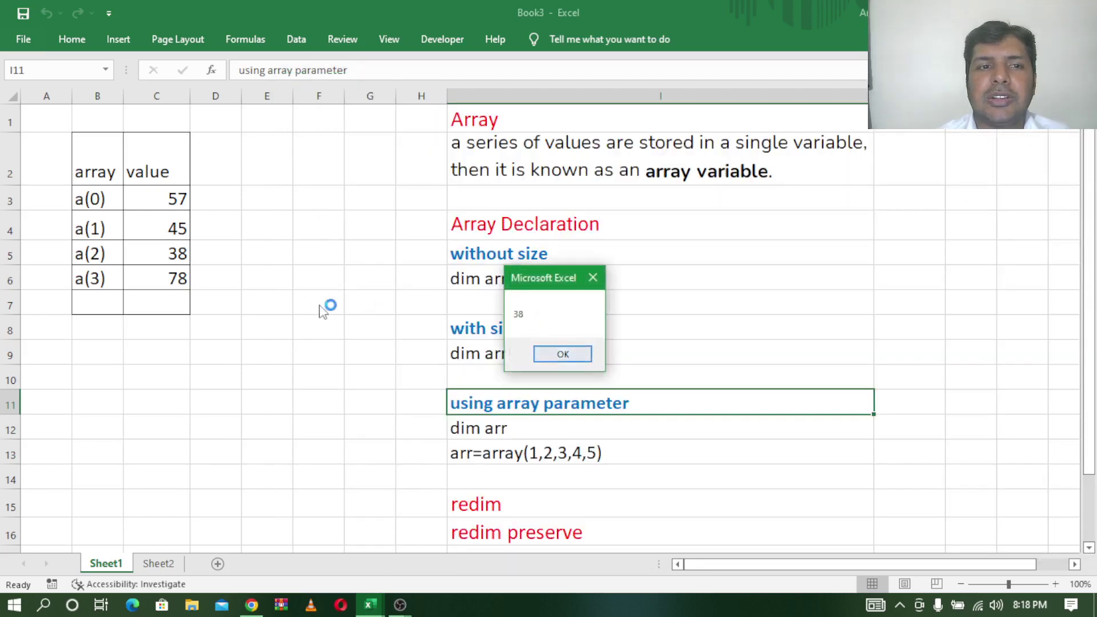
click(562, 358)
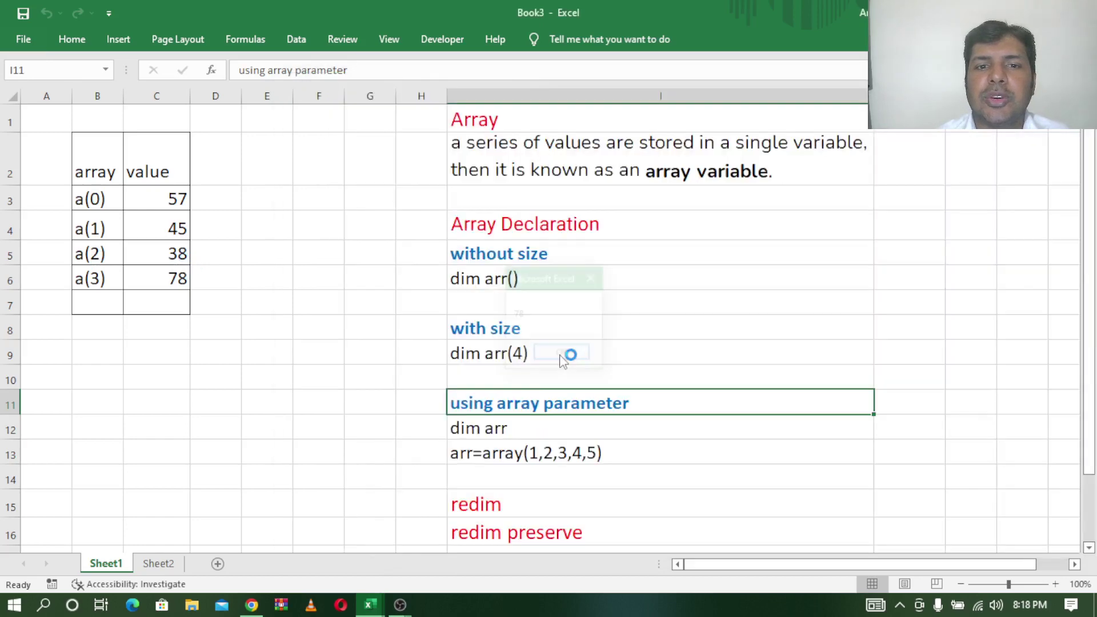
click(559, 355)
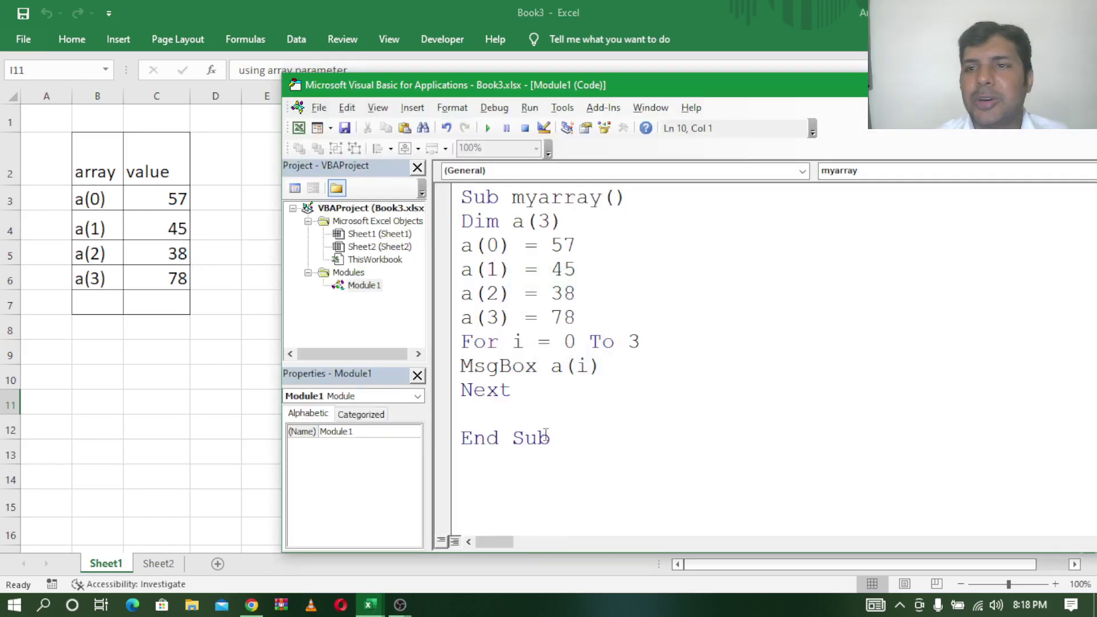
Step: Delete the For, MsgBox and Next loop lines from the macro
drag(461, 342, 517, 390)
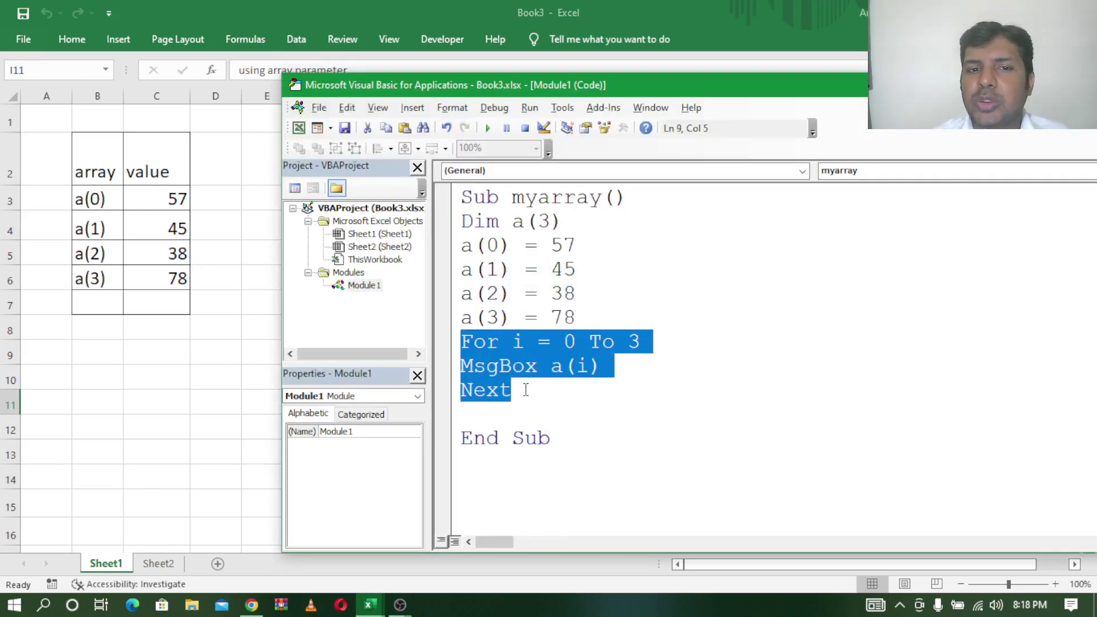
click(589, 410)
drag(538, 392, 431, 347)
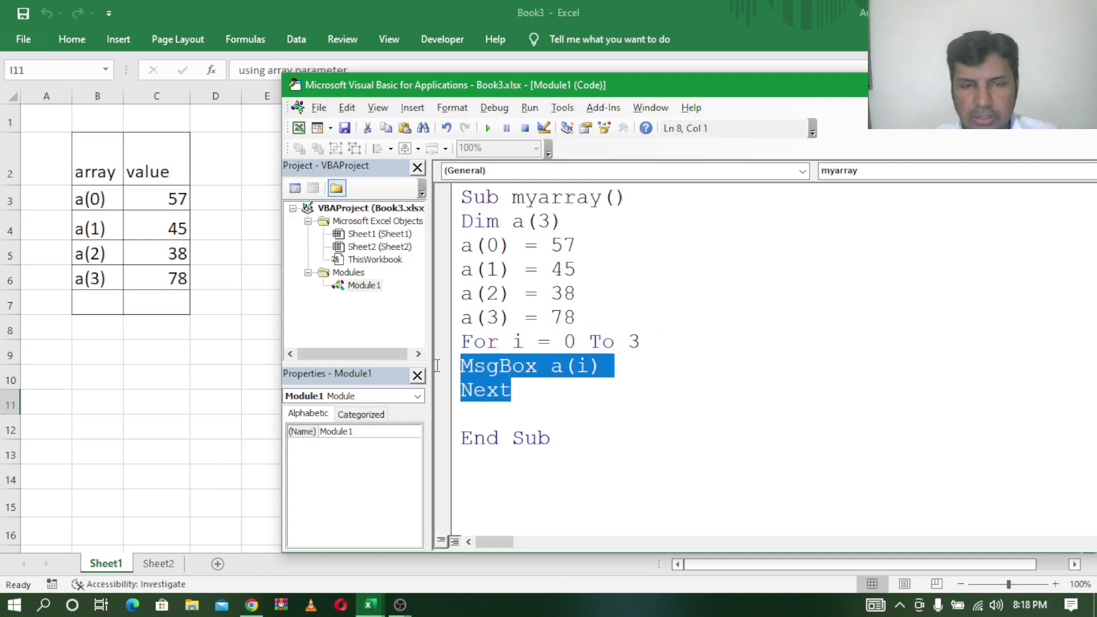
key(Delete)
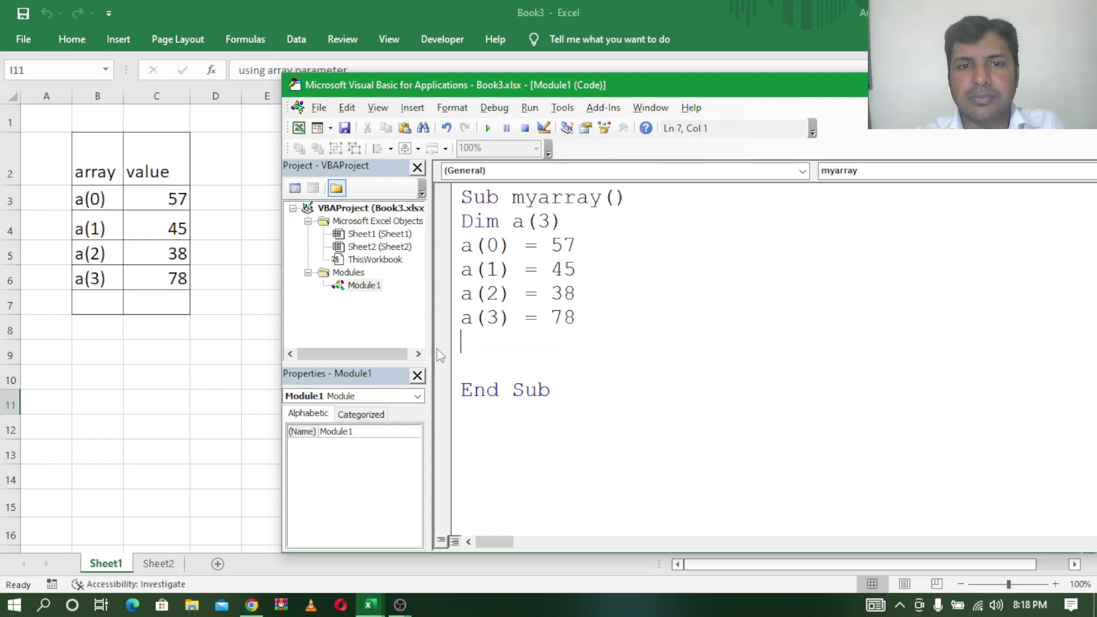
Step: Write the statement Range("c3").Value = a(0)
text(rang)
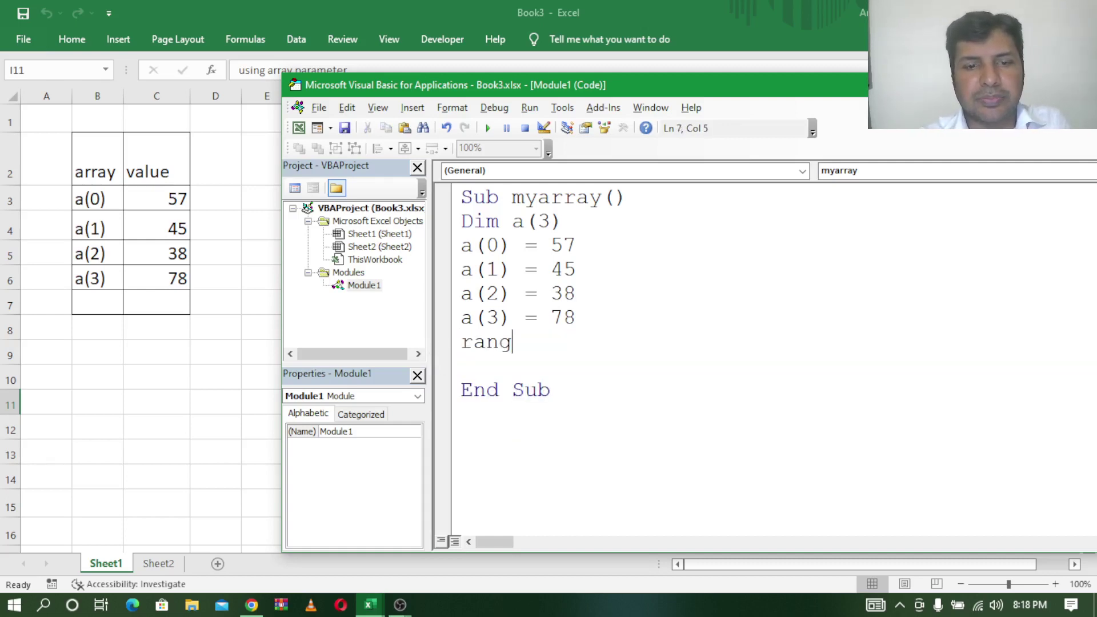
text(e()
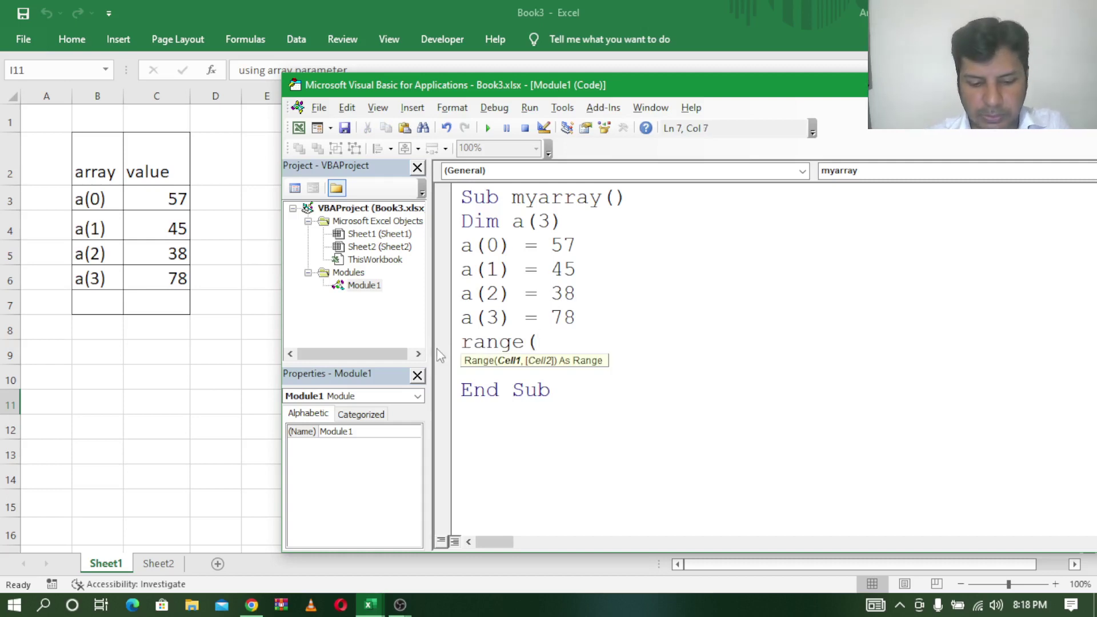
text(")
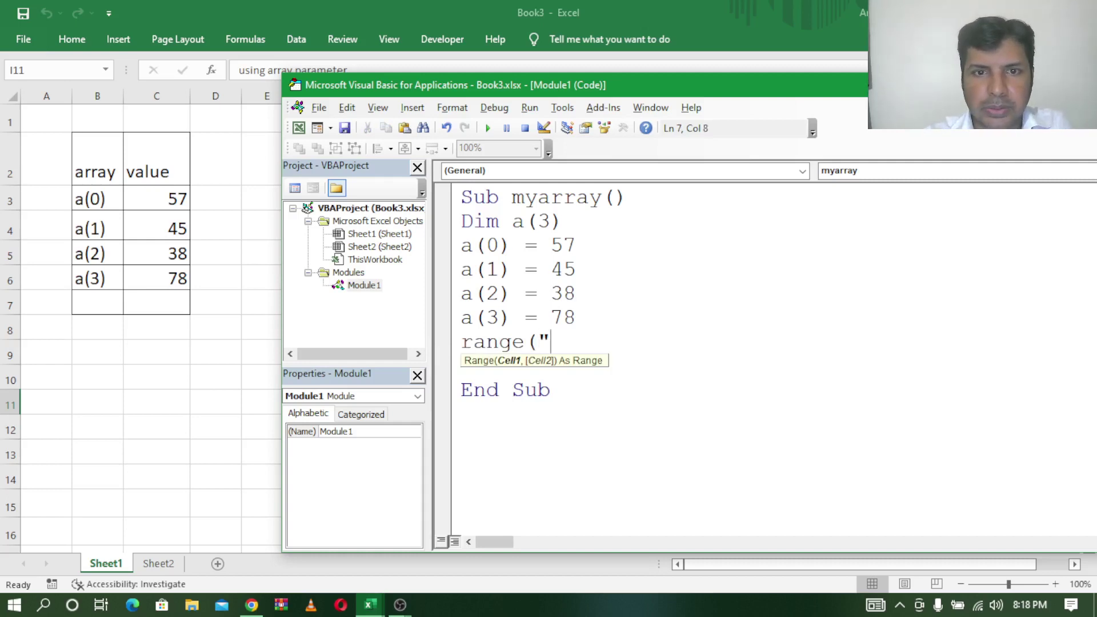
text(c3")
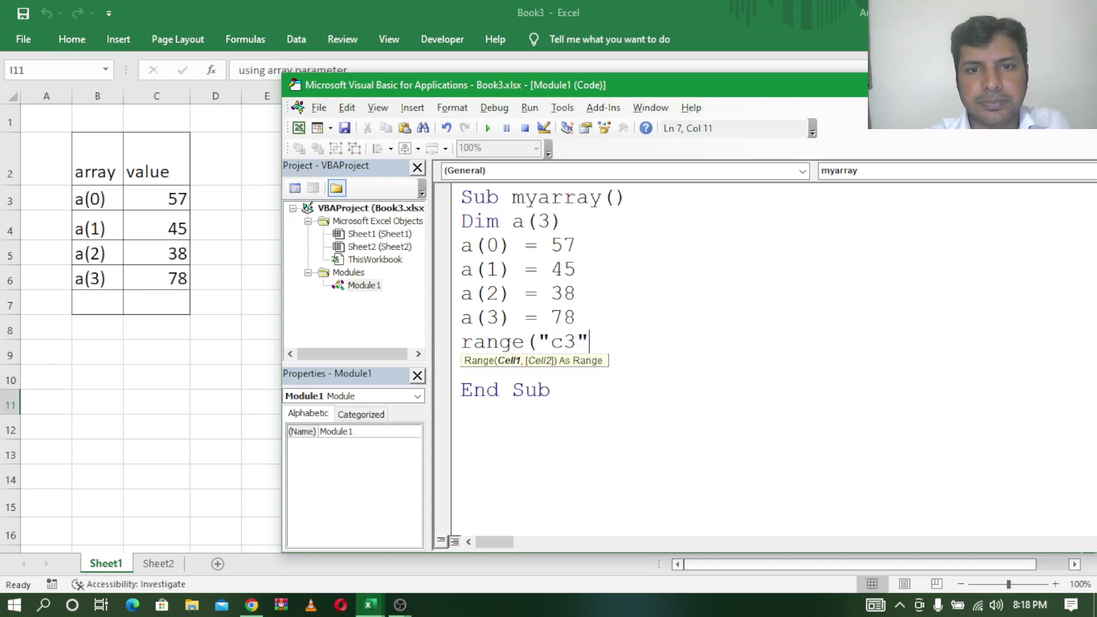
text().va)
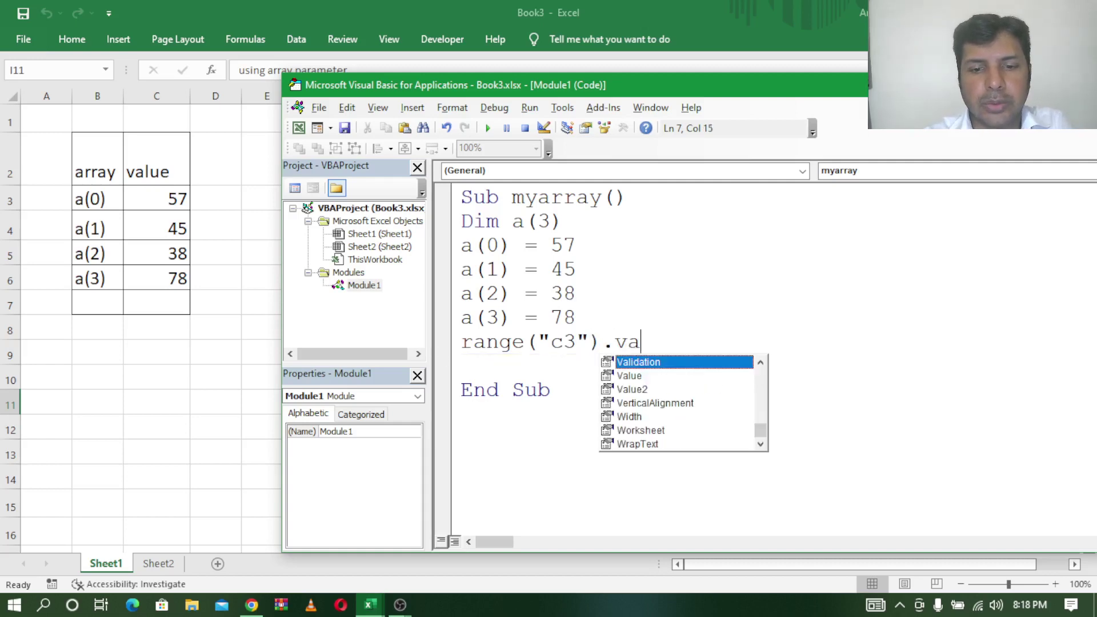
text(ue)
key(BackSpace)
key(BackSpace)
key(BackSpace)
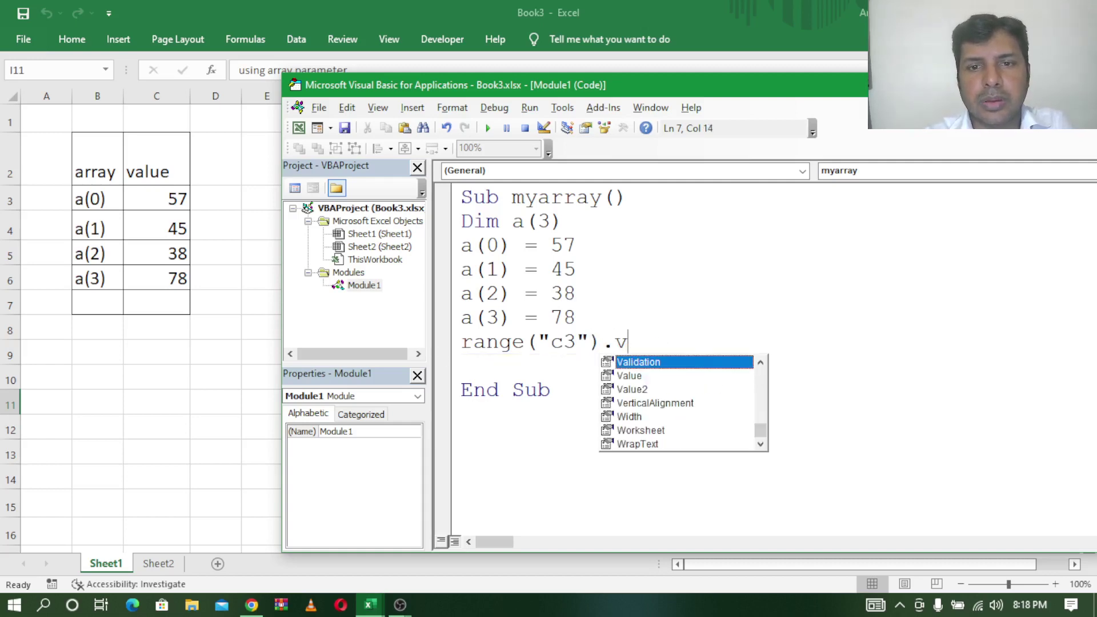
text(al)
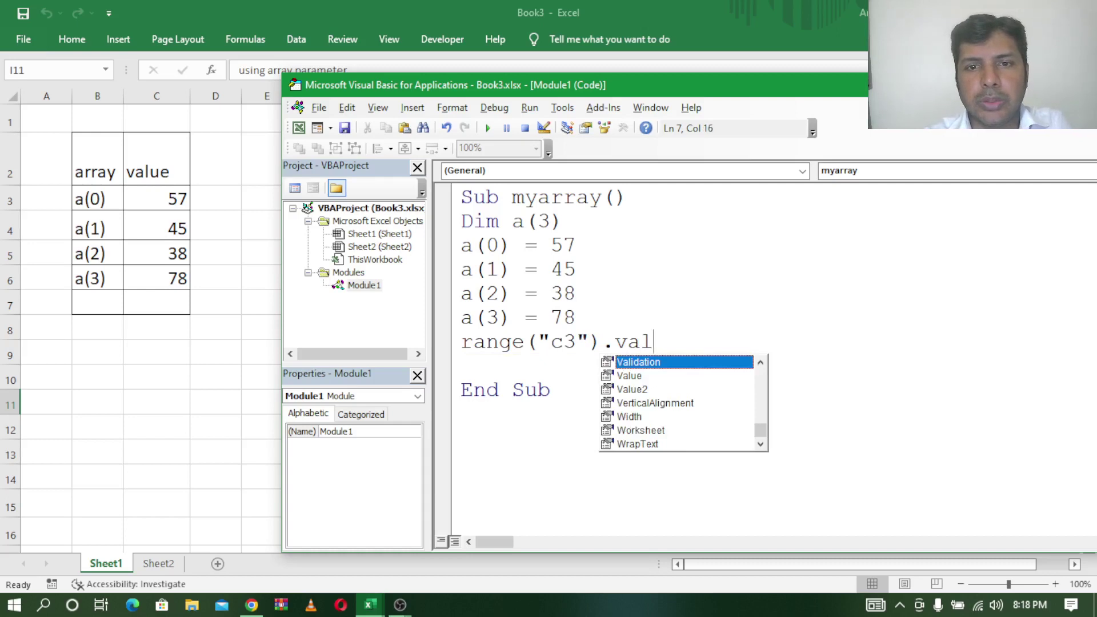
text(ue = )
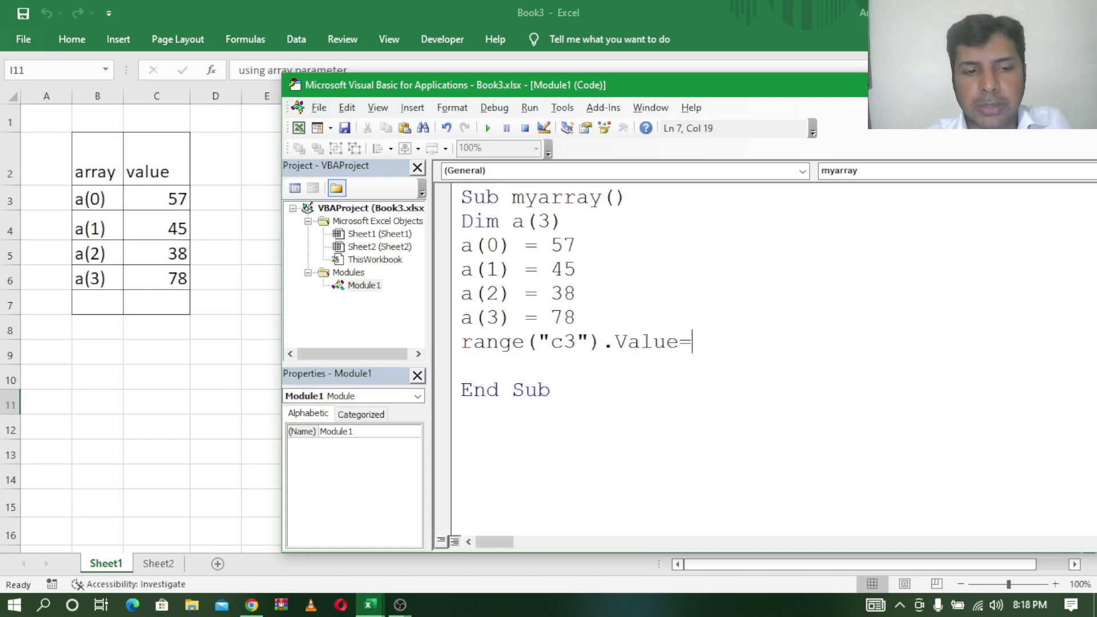
text(a(0)
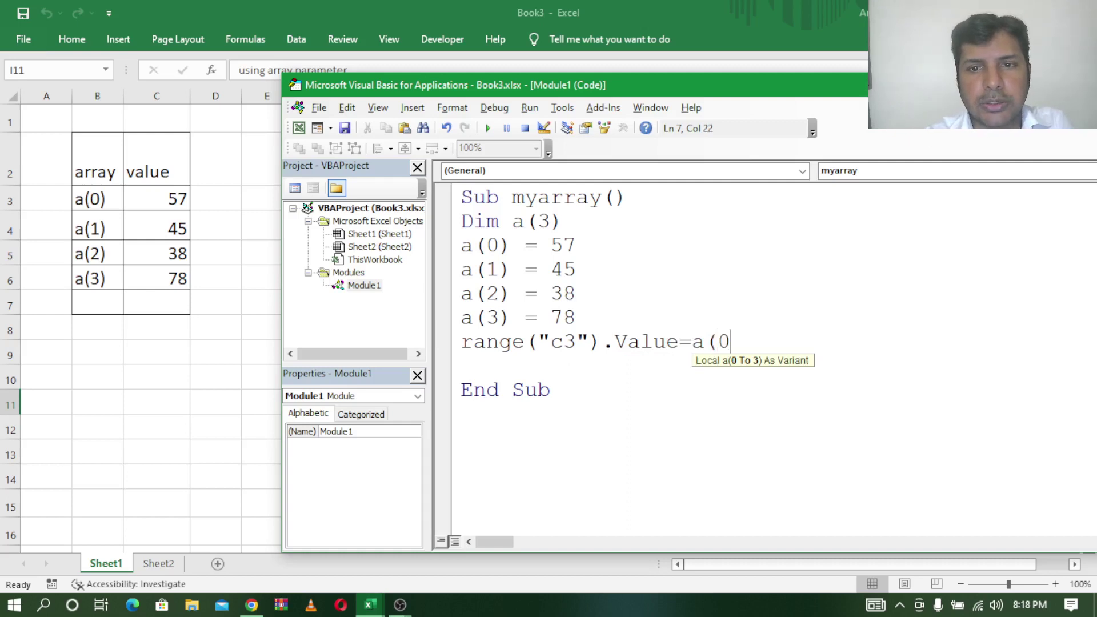
text())
key(Return)
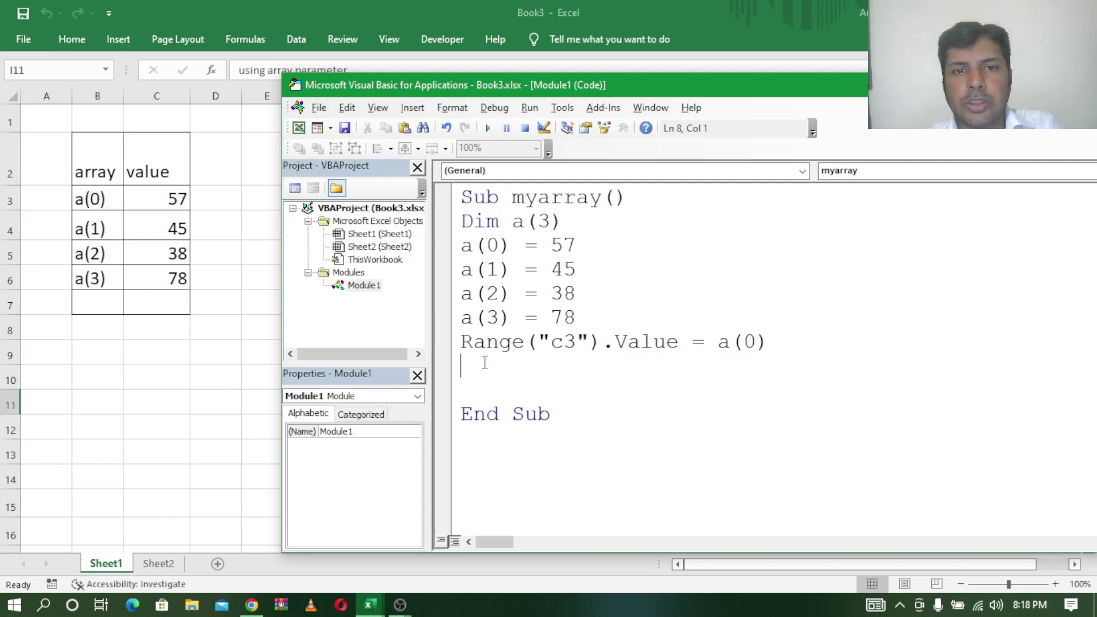
Step: Paste three more copies of the Range line before End Sub, then reveal the sheet notes
drag(465, 347, 764, 350)
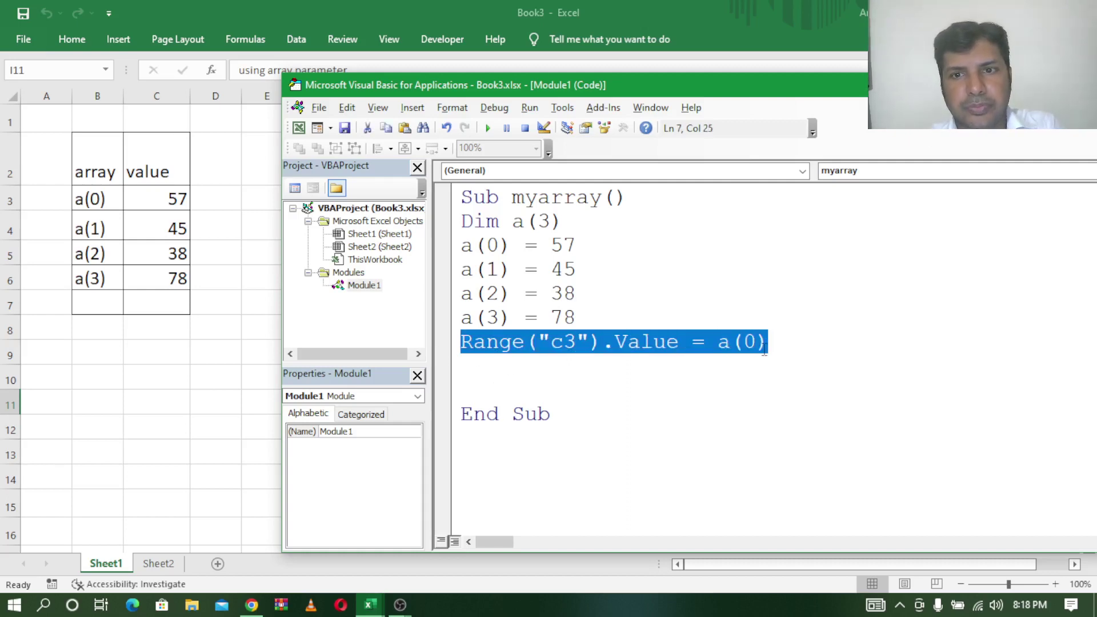
click(494, 376)
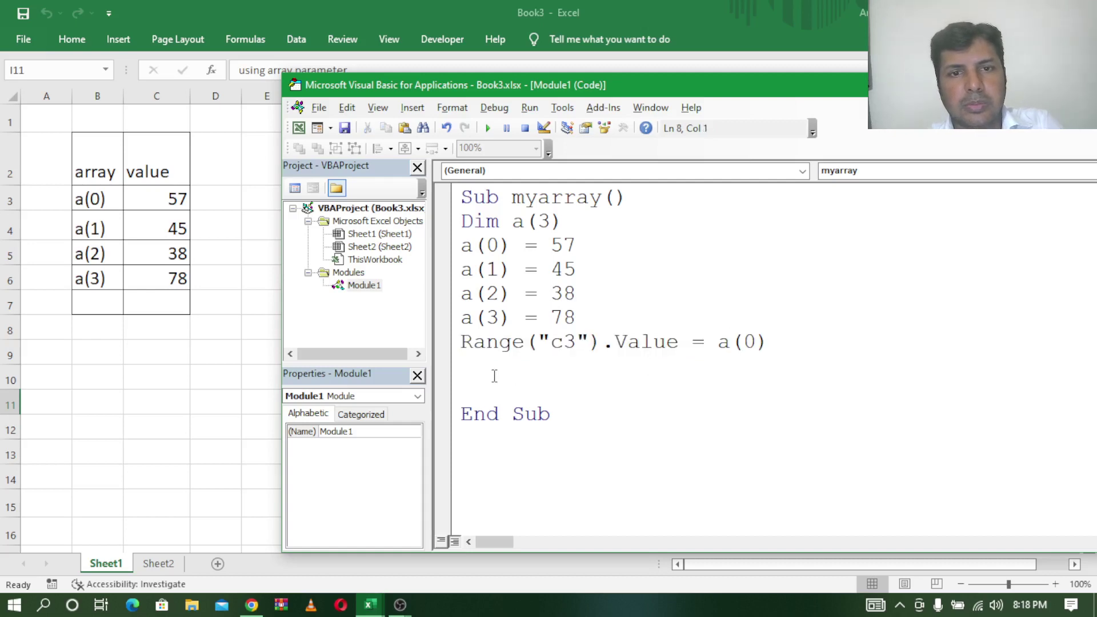
text(Range("c3").Value = a(0))
click(646, 402)
text(Range("c3").Value = a(0))
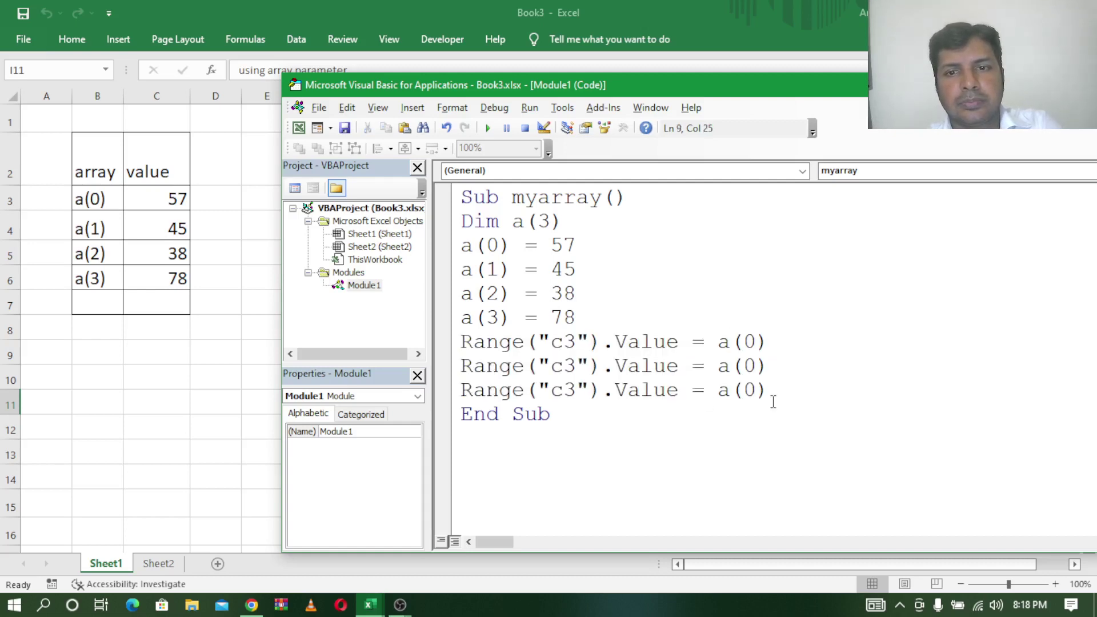
key(Return)
text(Range("c3").Value = a(0))
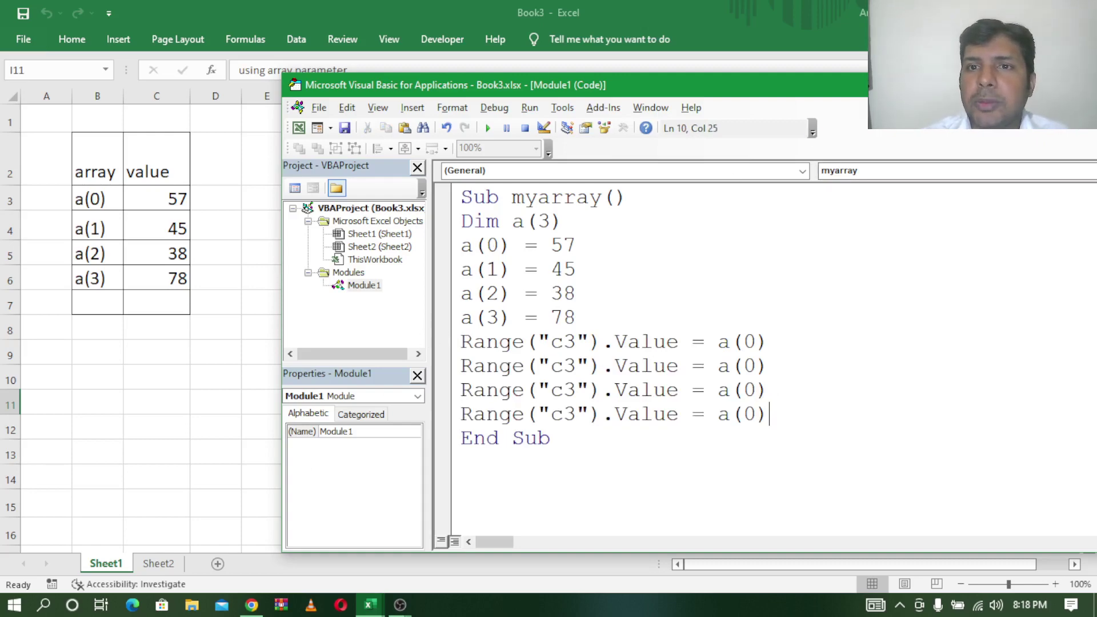
drag(873, 90, 757, 524)
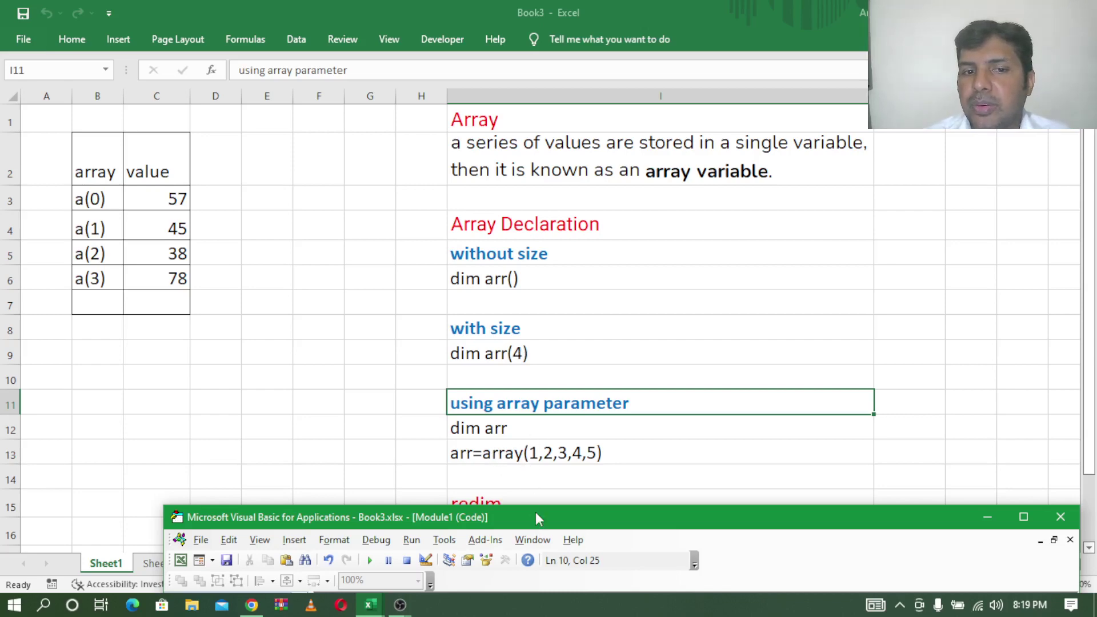
Step: Change the declaration Dim a(3) to Dim a with no size
drag(536, 523, 574, 80)
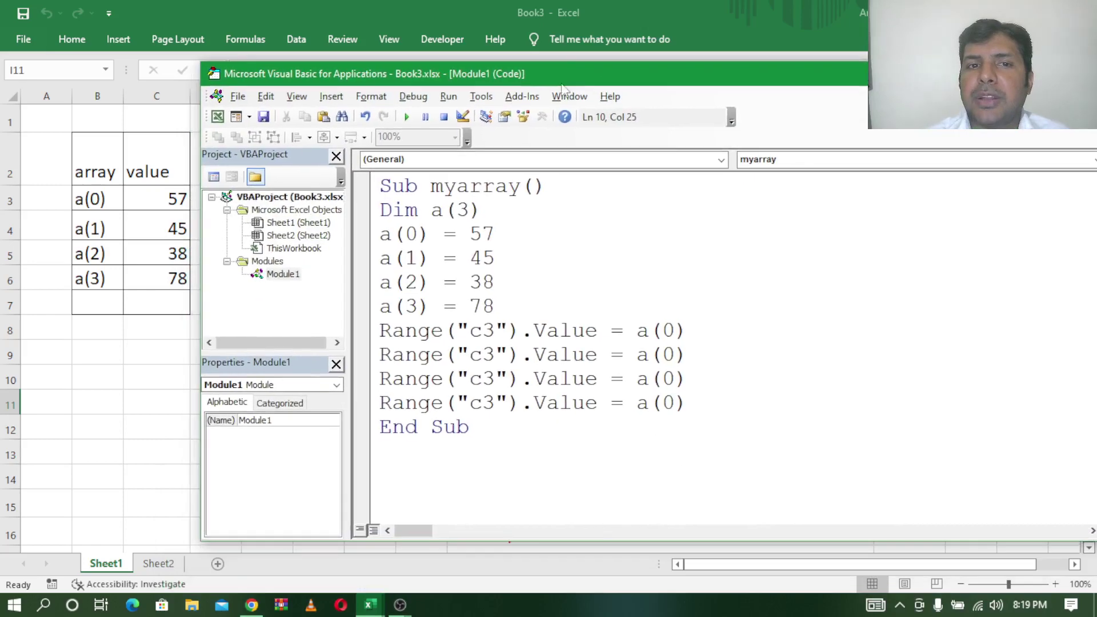
click(480, 210)
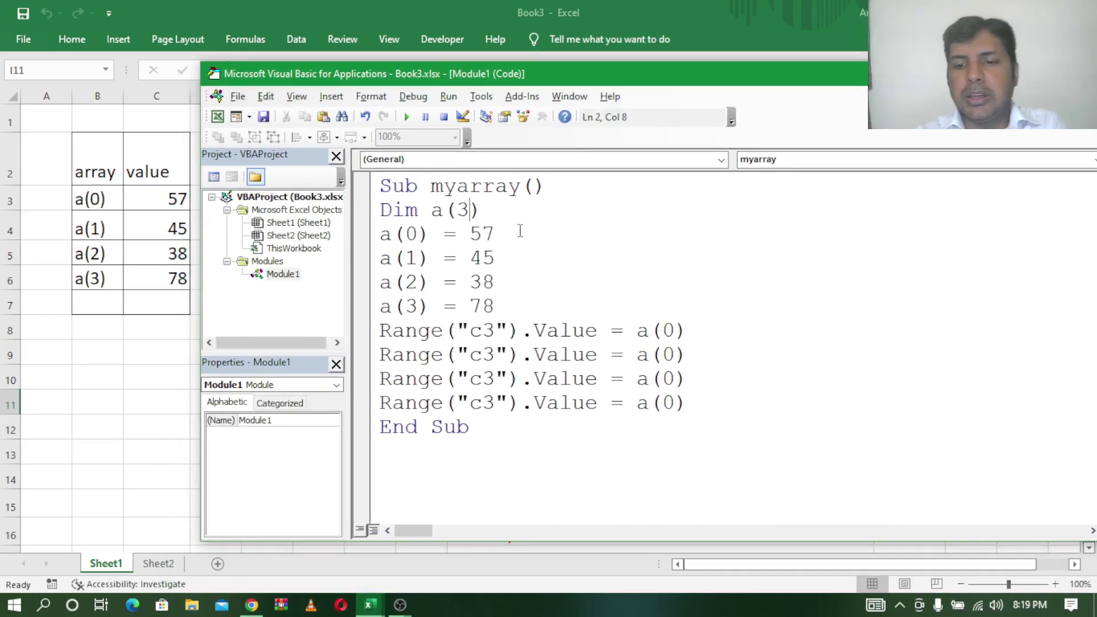
key(BackSpace)
key(BackSpace)
key(BackSpace)
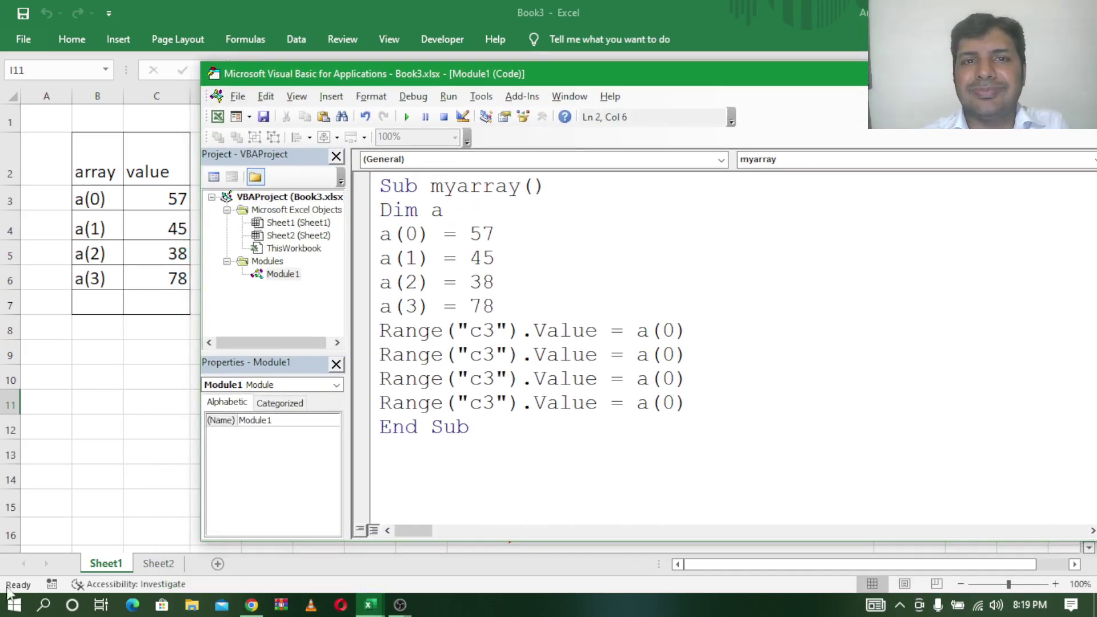
Step: Replace the four a(0)–a(3) assignments with a = Array(3, 4, 5, 6)
mouse_move(582, 74)
mouse_down()
mouse_move(583, 504)
mouse_move(678, 50)
mouse_up()
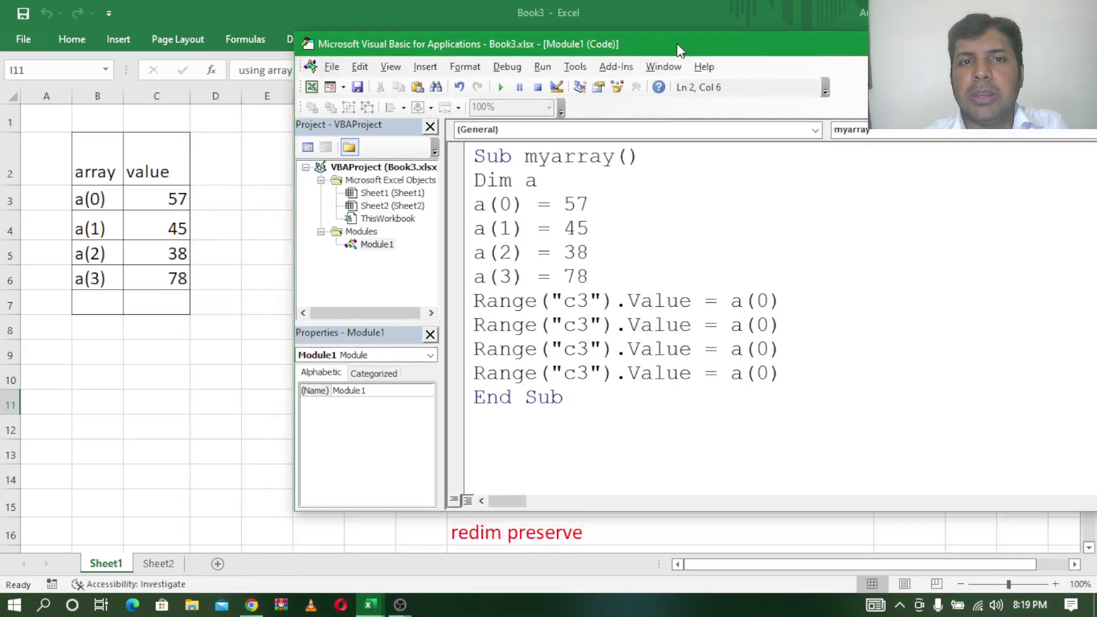
click(480, 206)
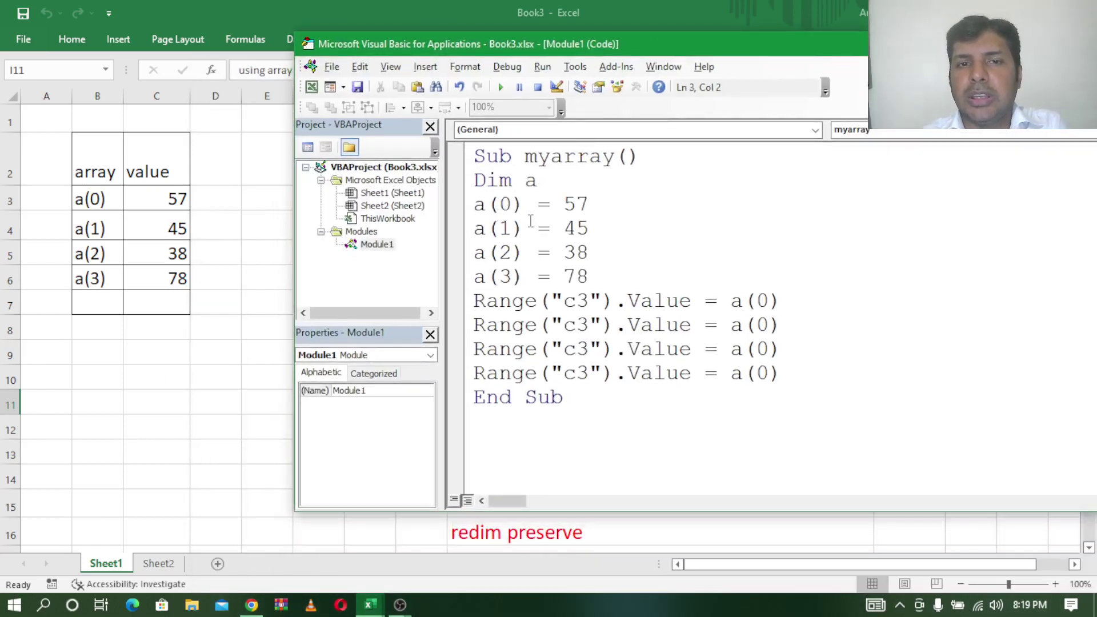
drag(473, 205, 597, 270)
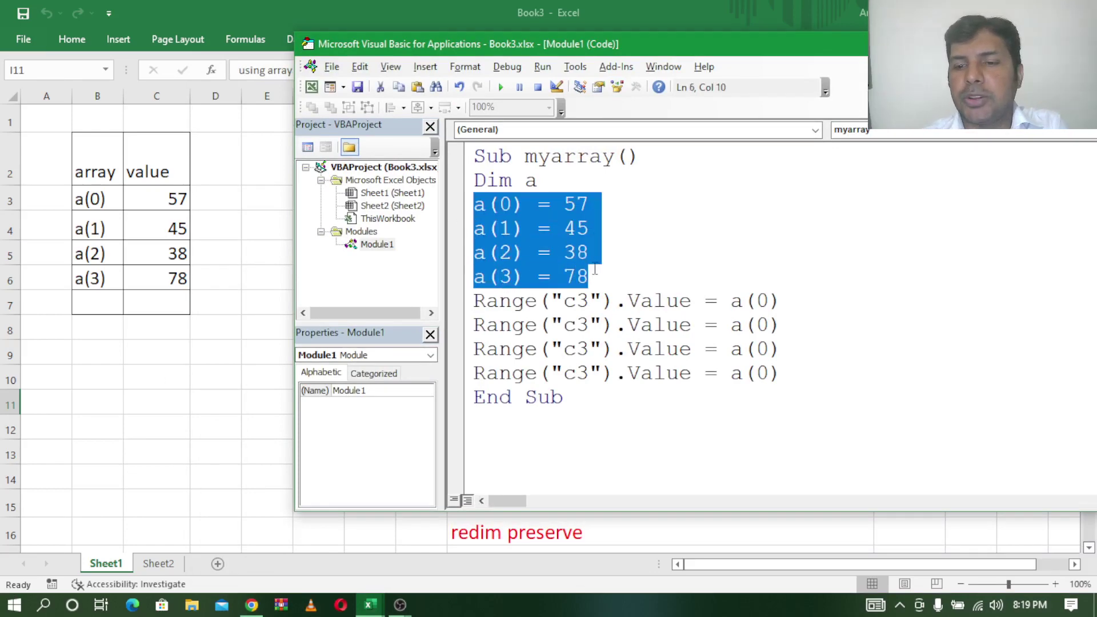
key(Delete)
text(a)
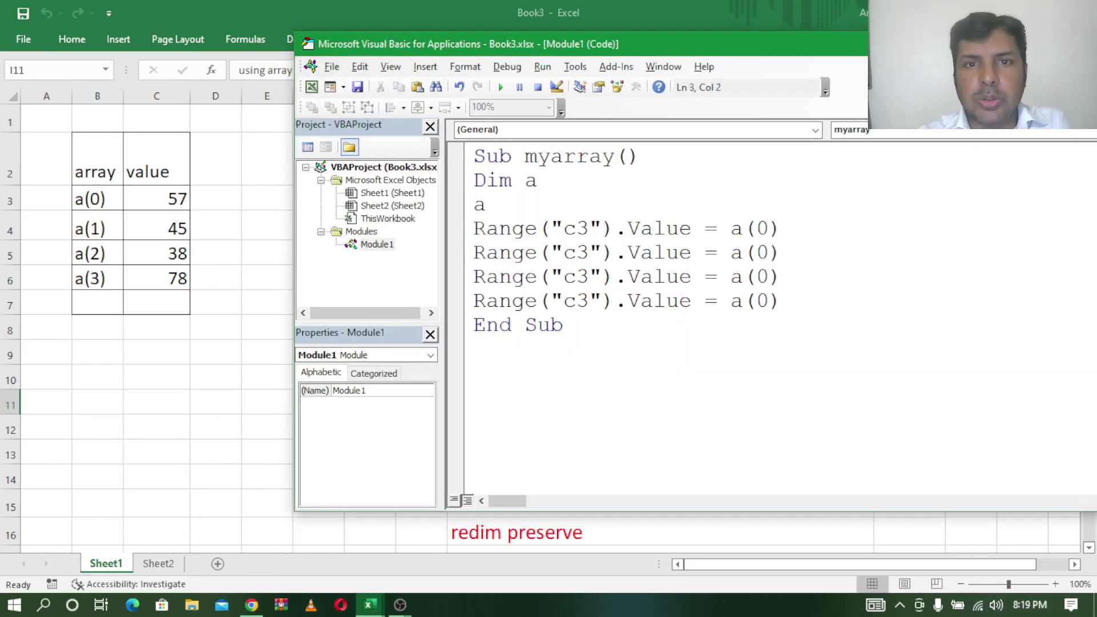
text(=array)
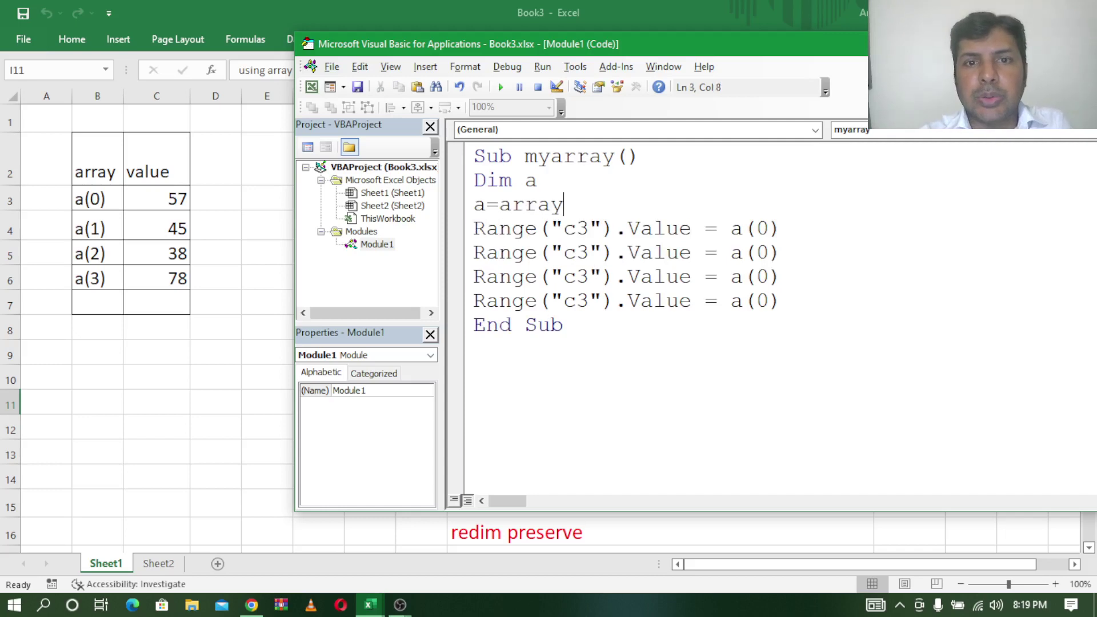
text(()
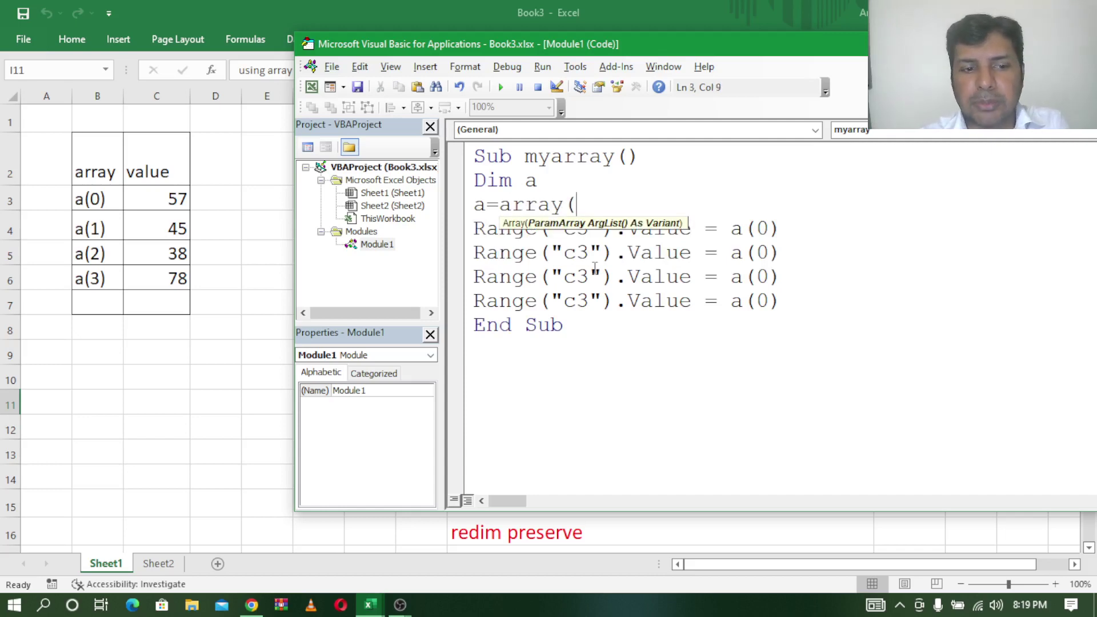
text(3,4,5,)
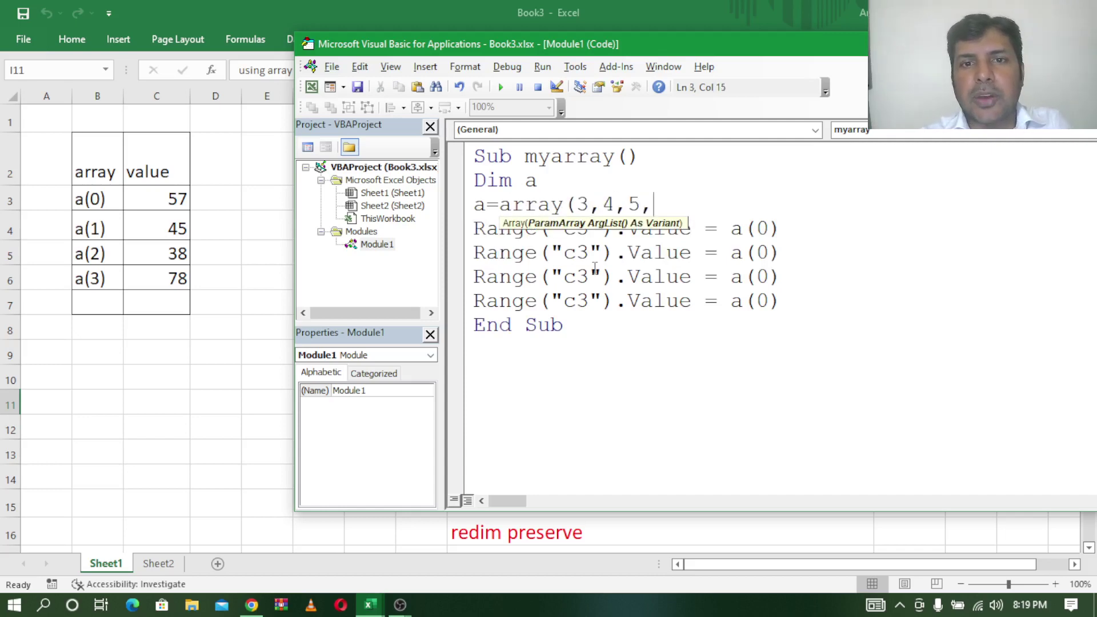
text(6))
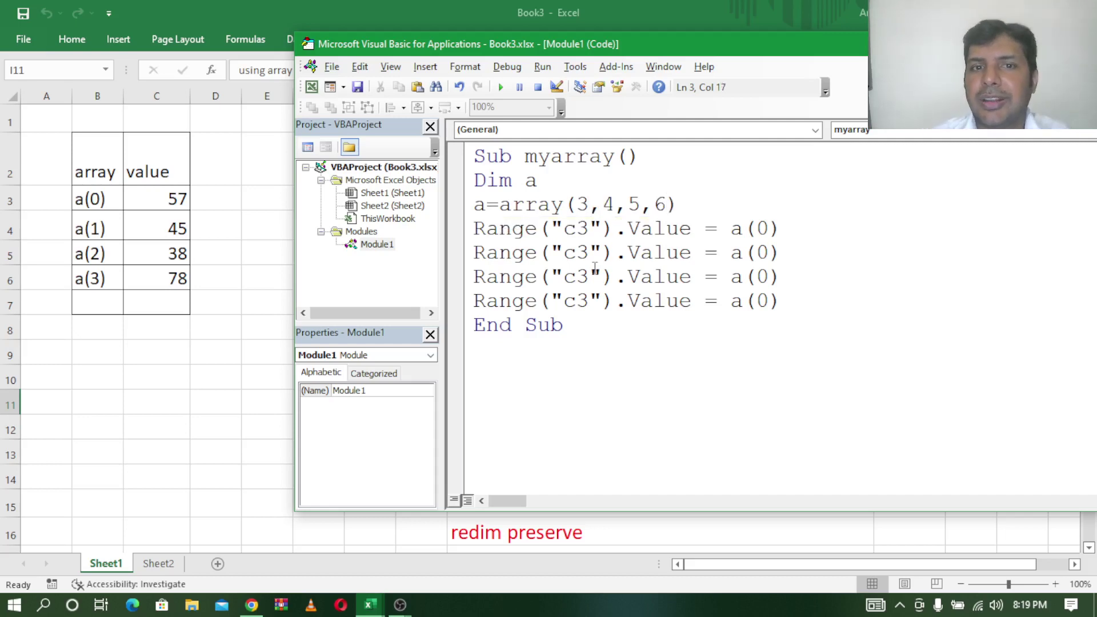
drag(678, 203, 476, 206)
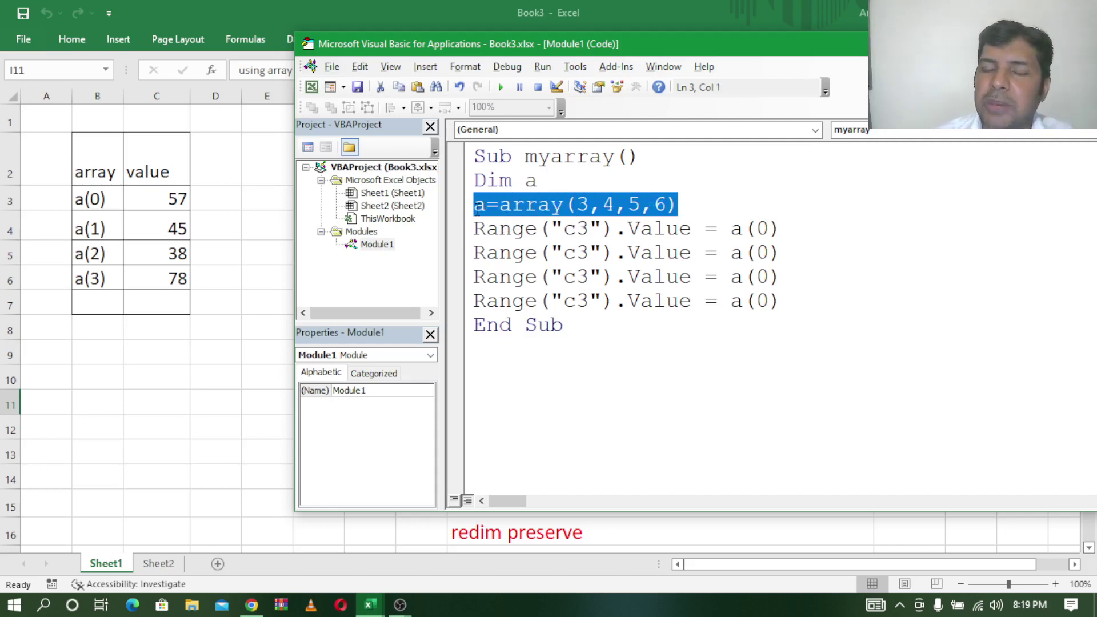
click(768, 188)
Step: Highlight the variable a and the values 3 and 6 in the Array line
click(485, 206)
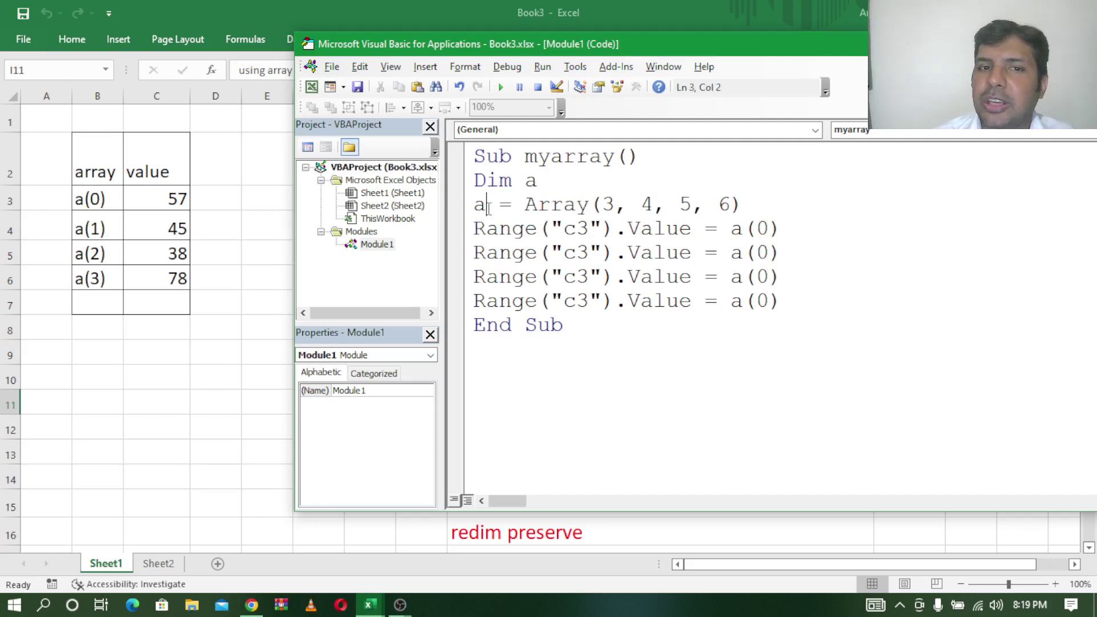
drag(485, 209, 474, 207)
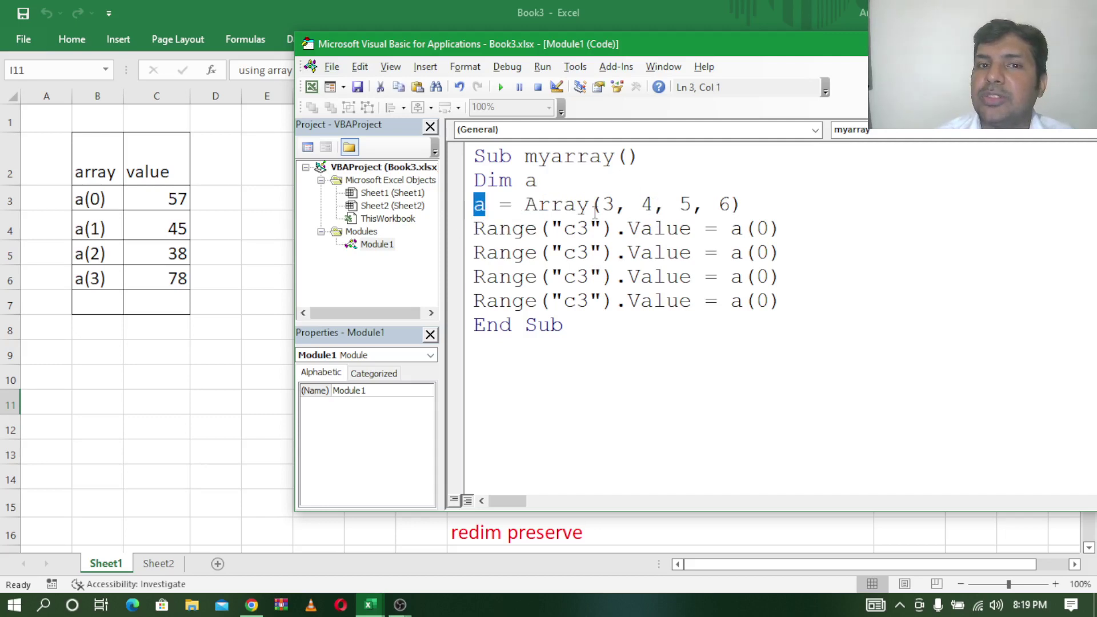
click(615, 204)
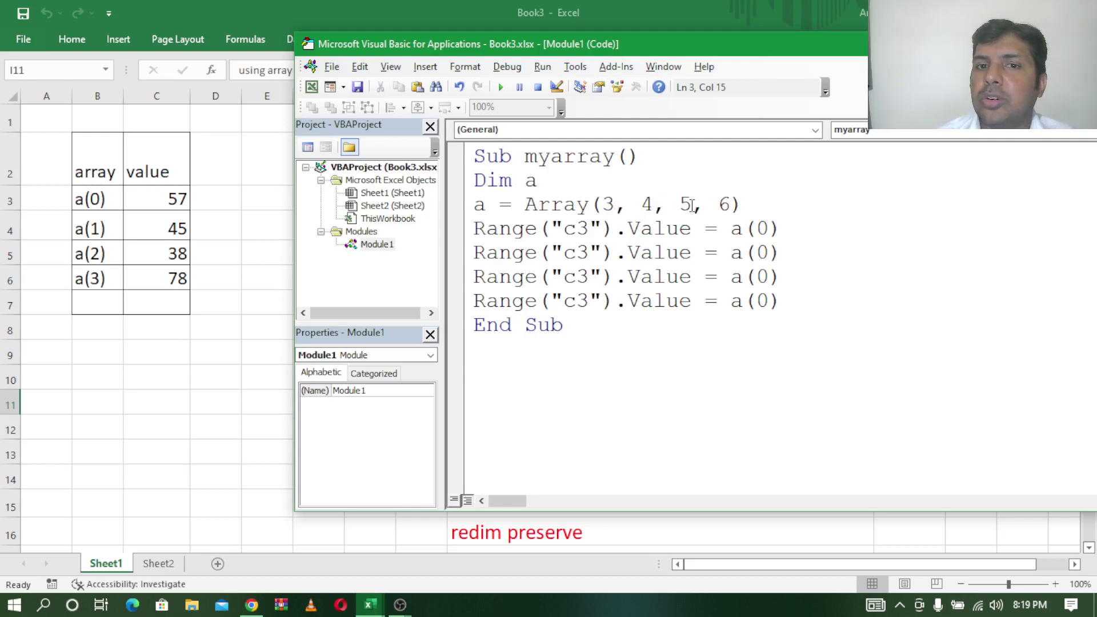
click(731, 205)
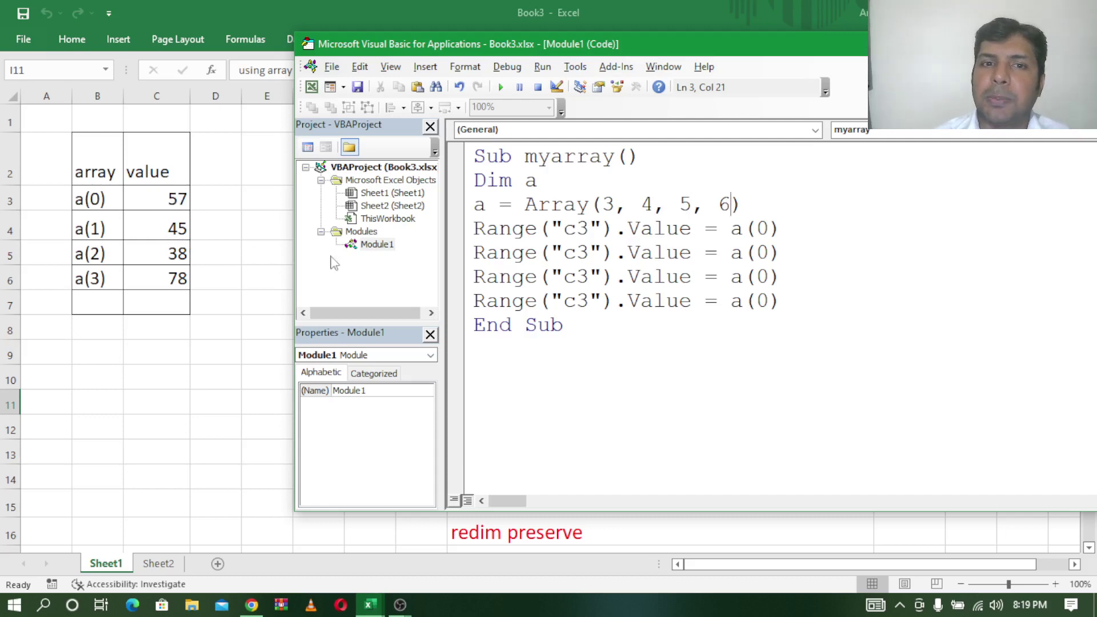
Step: Change the target cells of the last three Range lines to c4, c5 and c6
click(594, 253)
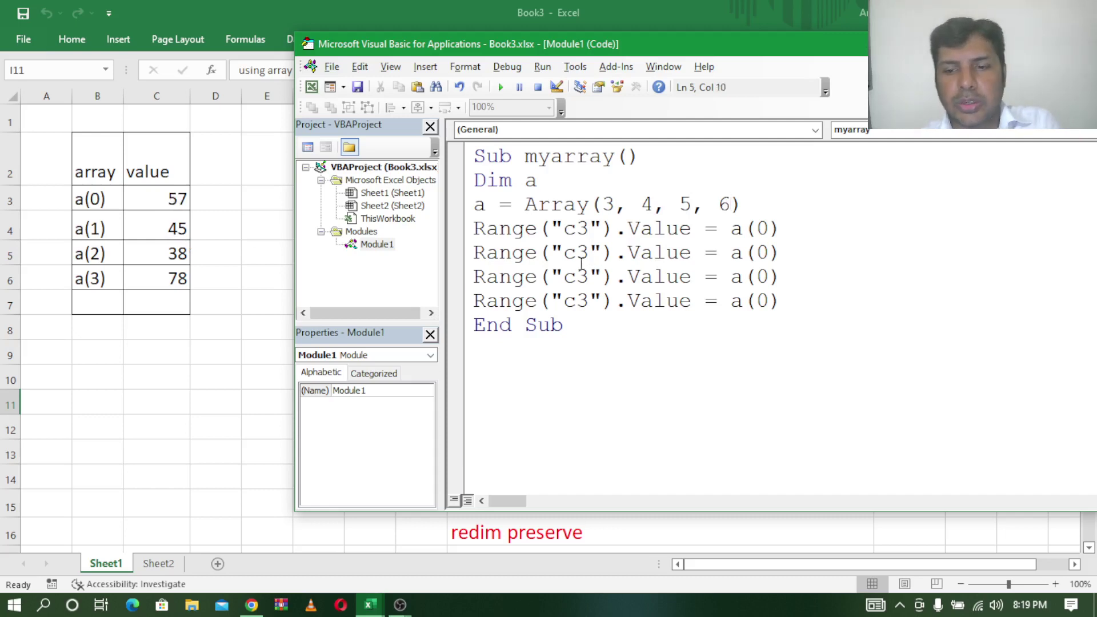
key(BackSpace)
text(4)
key(Down)
key(BackSpace)
text(5)
key(Down)
key(BackSpace)
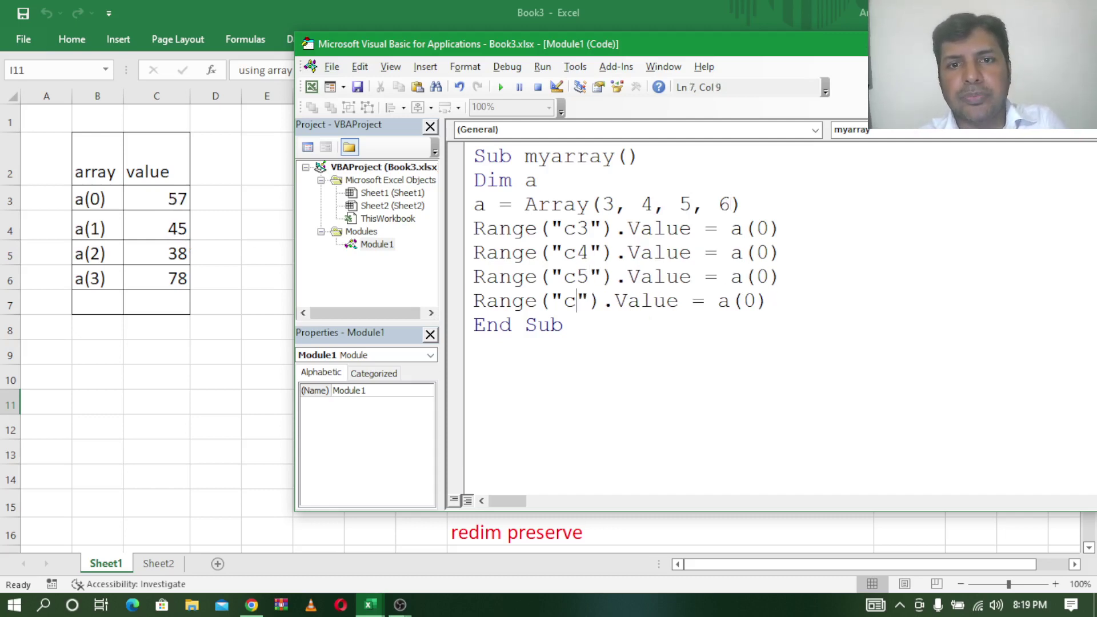
text(6)
key(Right)
key(Right)
key(Right)
key(Right)
key(Right)
key(Right)
key(Right)
key(Right)
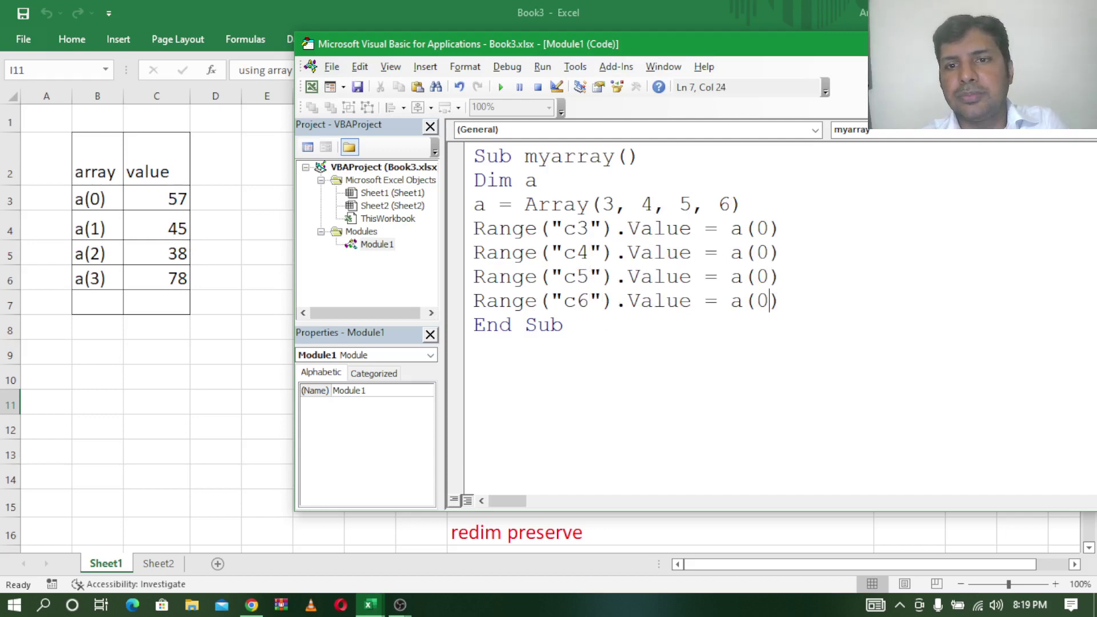
Step: Change the array indexes on those lines to a(1), a(2) and a(3)
key(Up)
key(Up)
key(BackSpace)
text(1)
key(Down)
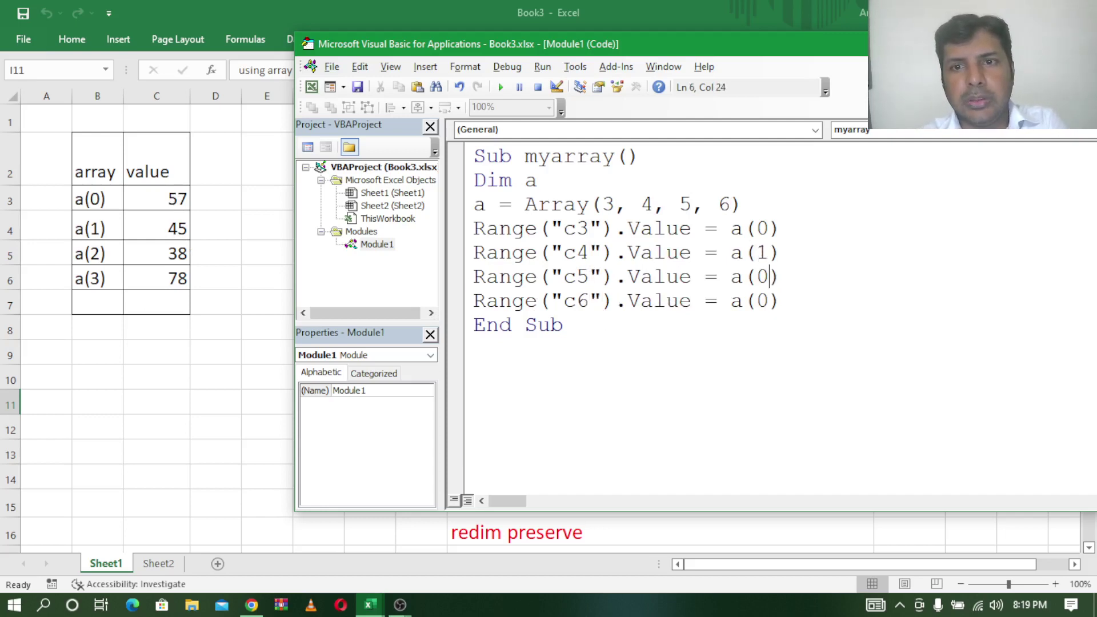
key(BackSpace)
text(2)
key(Down)
key(BackSpace)
text(3)
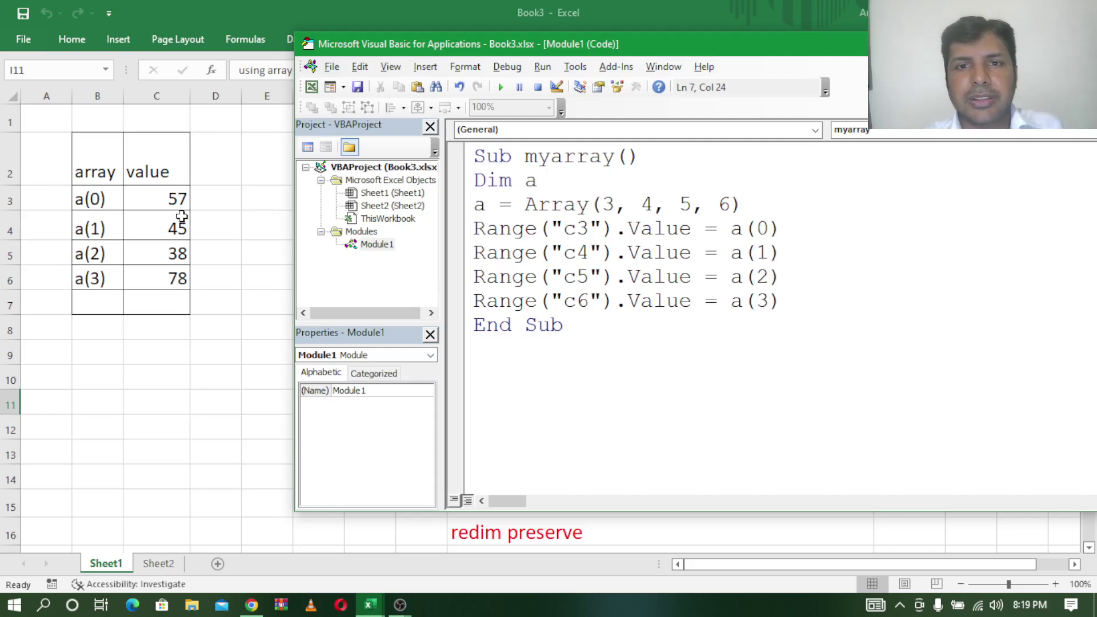
Step: Clear the old values from C3:C6 and run myarray with F5
click(169, 203)
drag(169, 202, 173, 277)
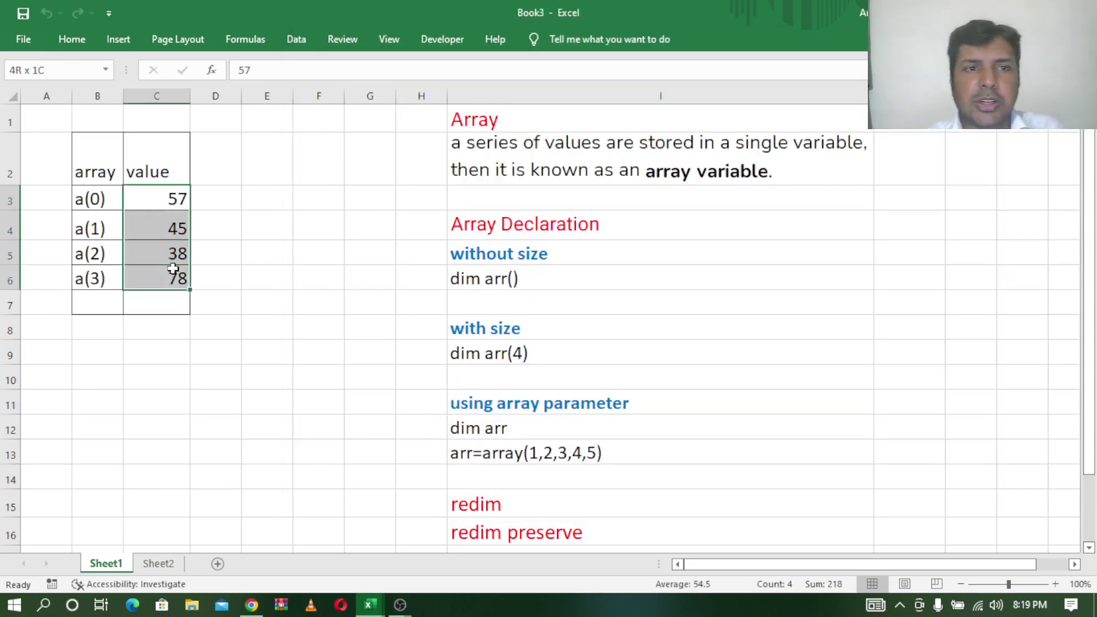
key(Delete)
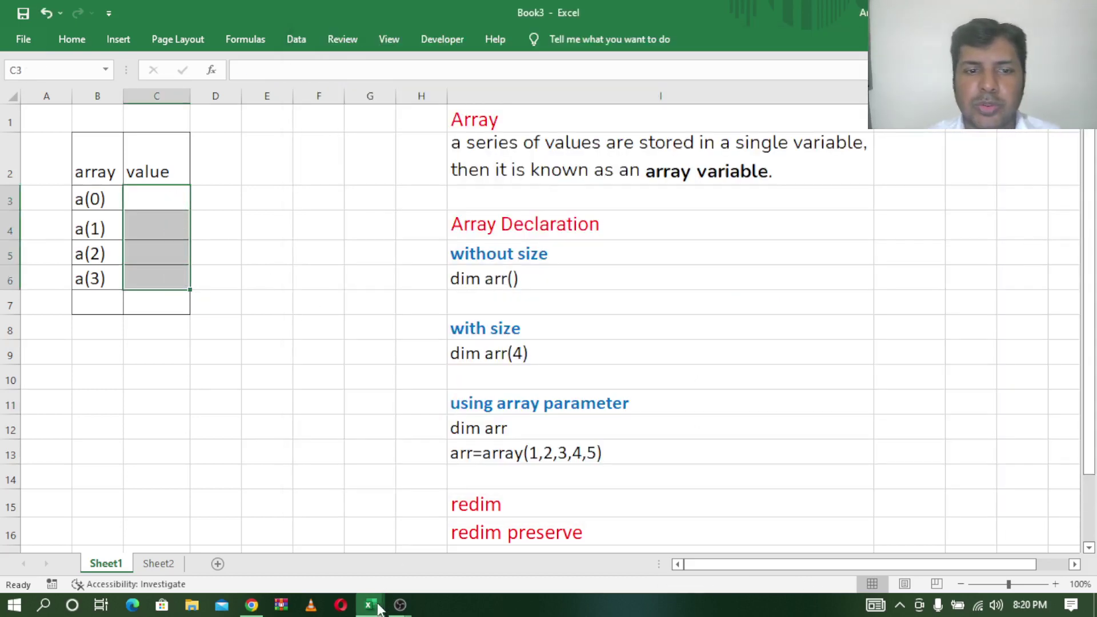
click(470, 521)
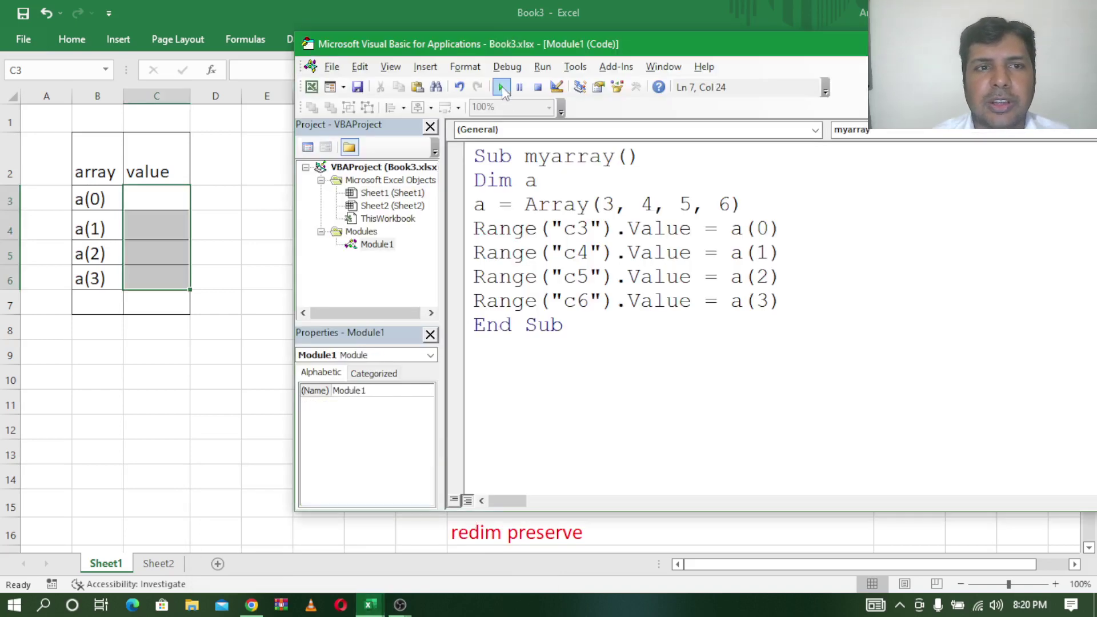
key(F5)
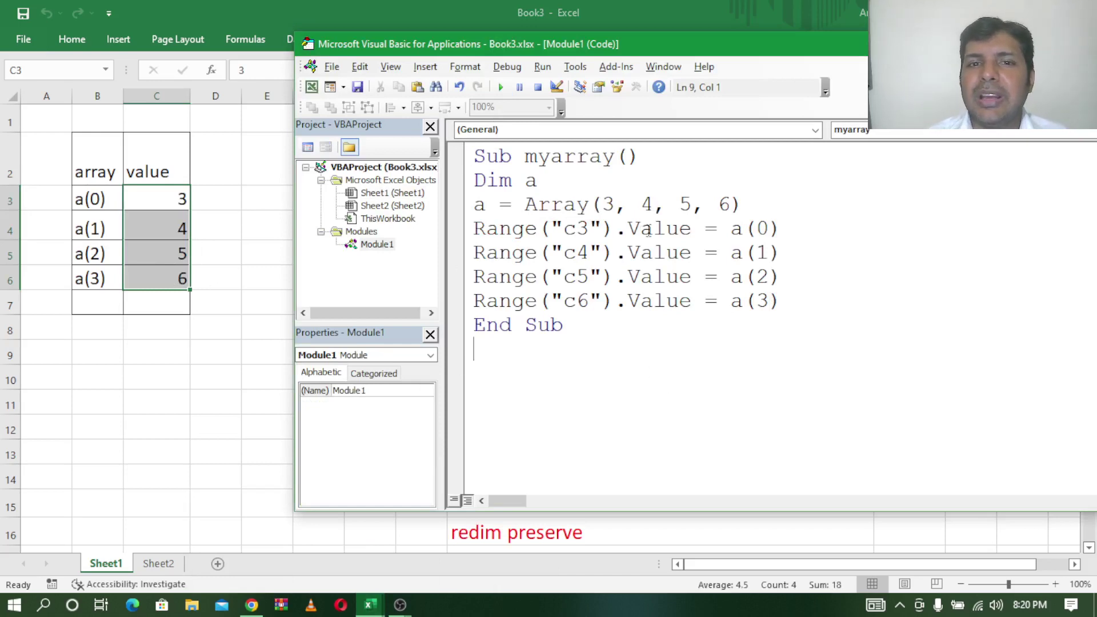
double_click(607, 204)
drag(640, 203, 692, 206)
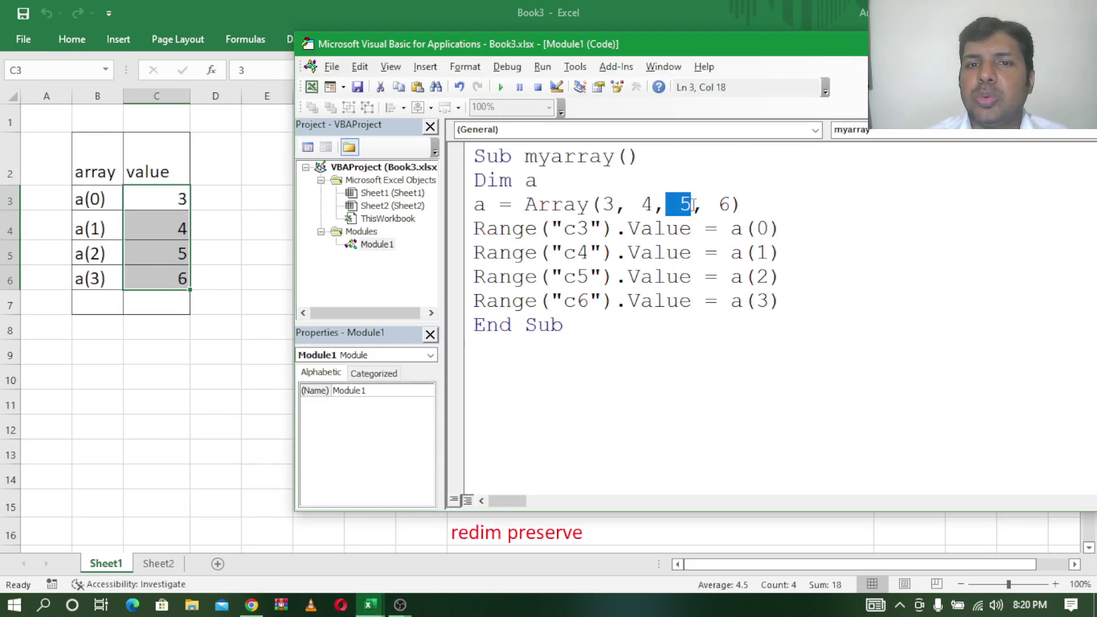
double_click(723, 204)
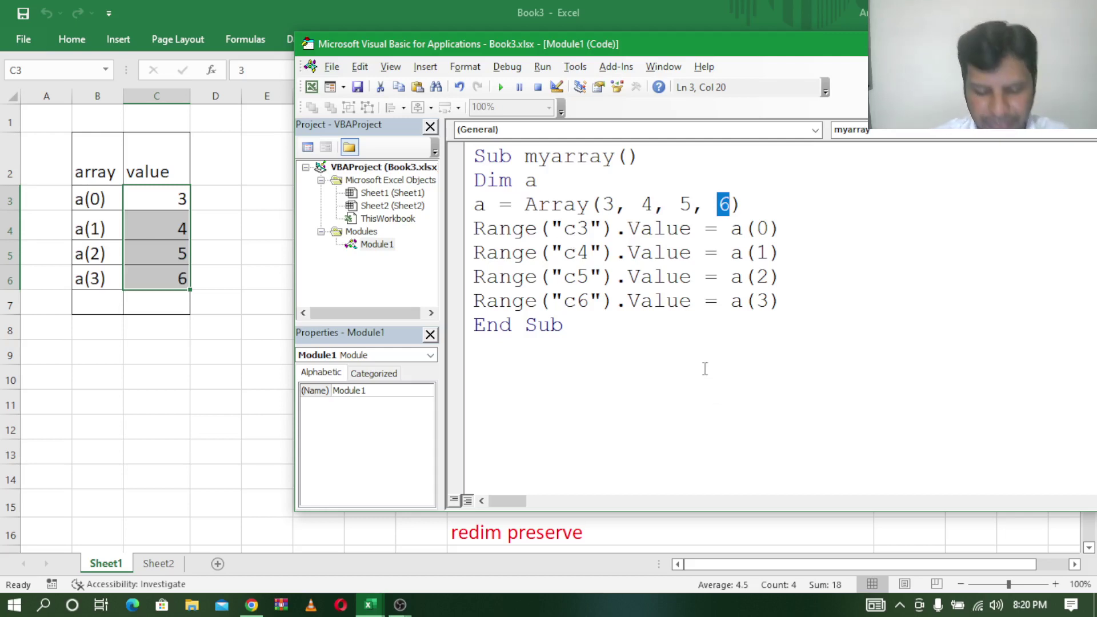
click(684, 344)
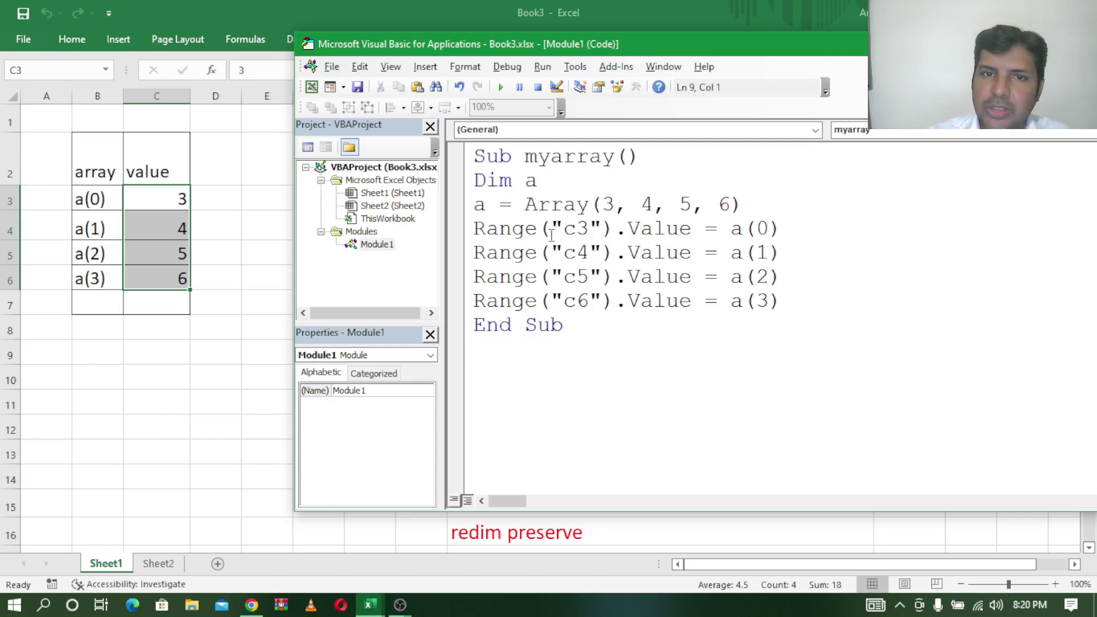
click(397, 548)
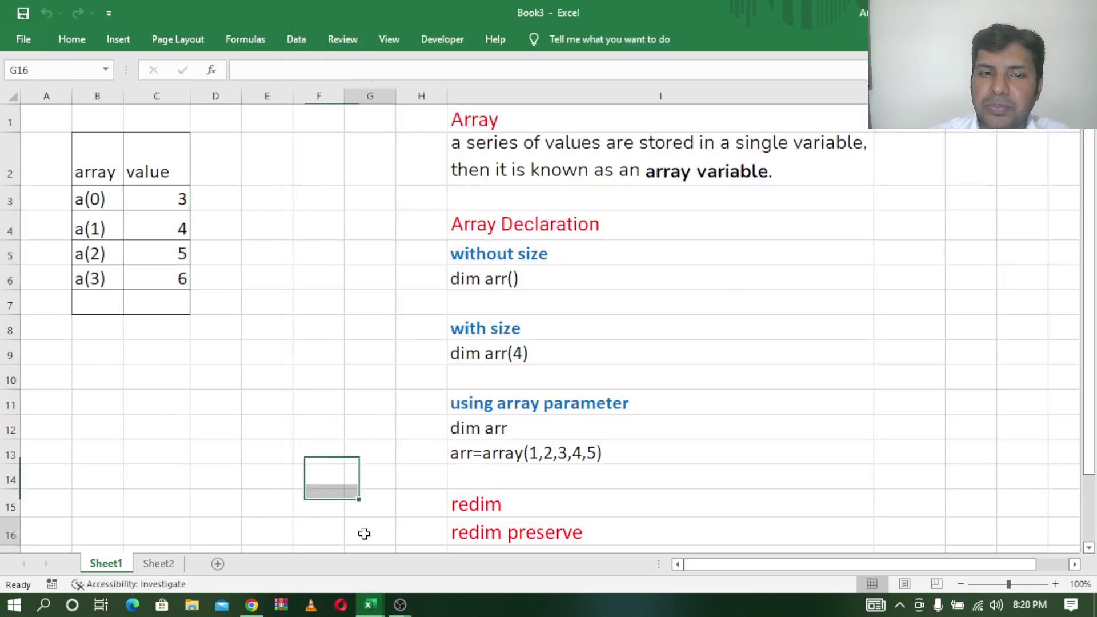
click(501, 508)
click(510, 537)
mouse_move(369, 604)
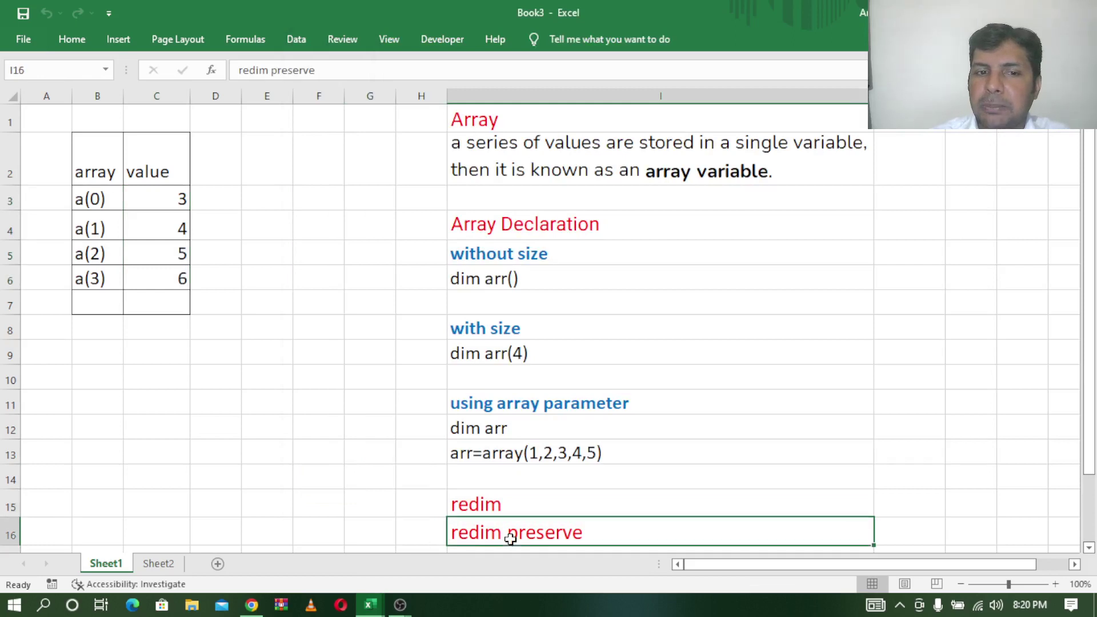
click(455, 551)
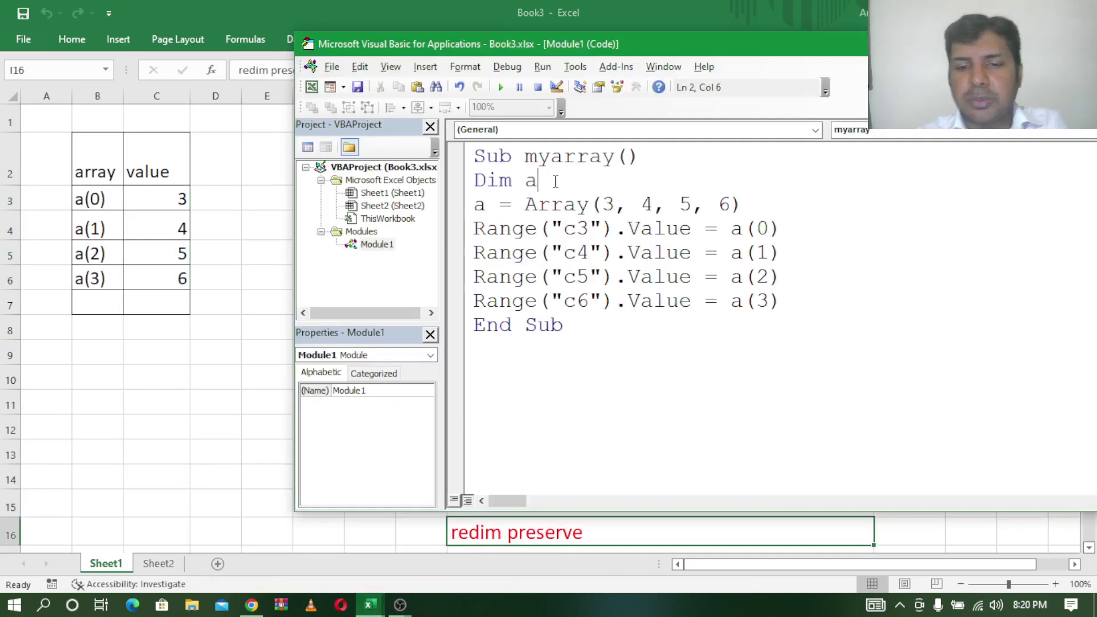
Step: Change the declaration to Dim a() and delete the a = Array(3, 4, 5, 6) line
text(())
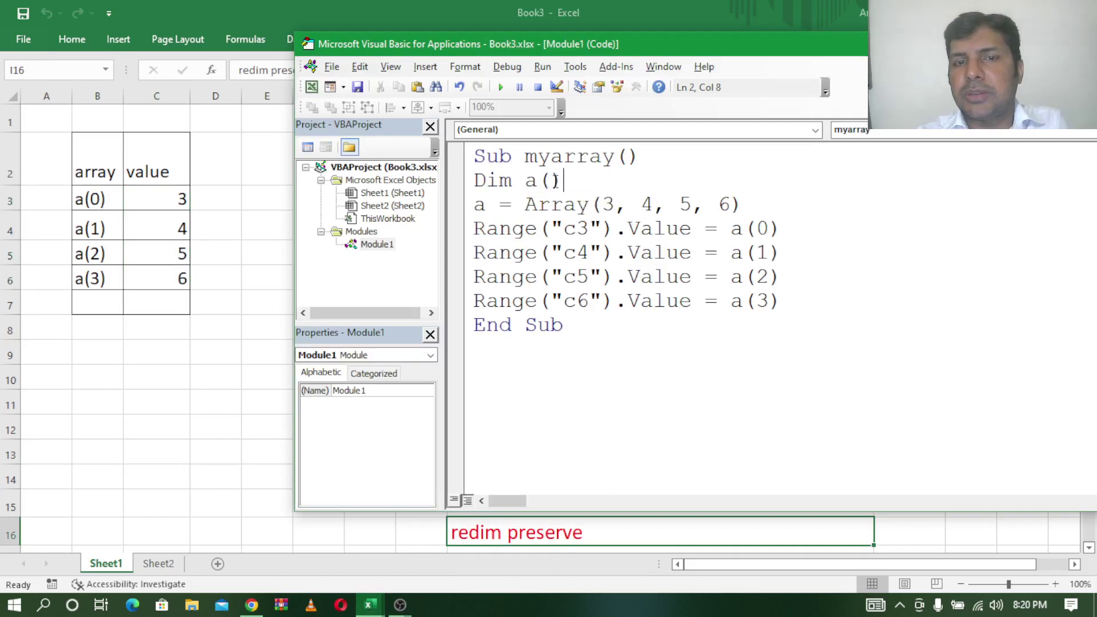
key(Return)
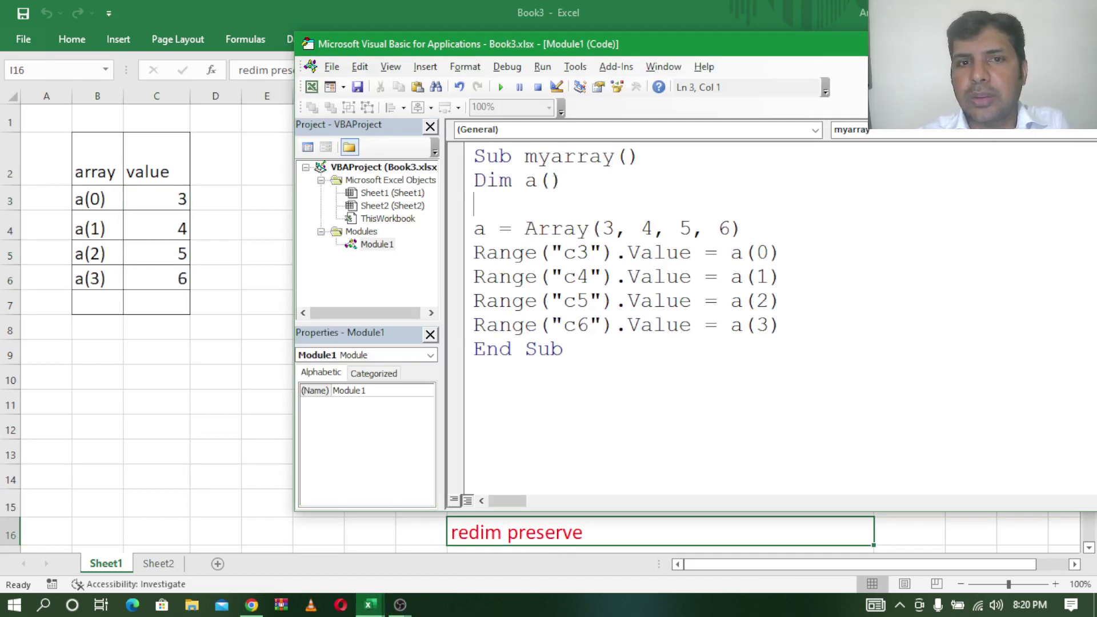
key(Delete)
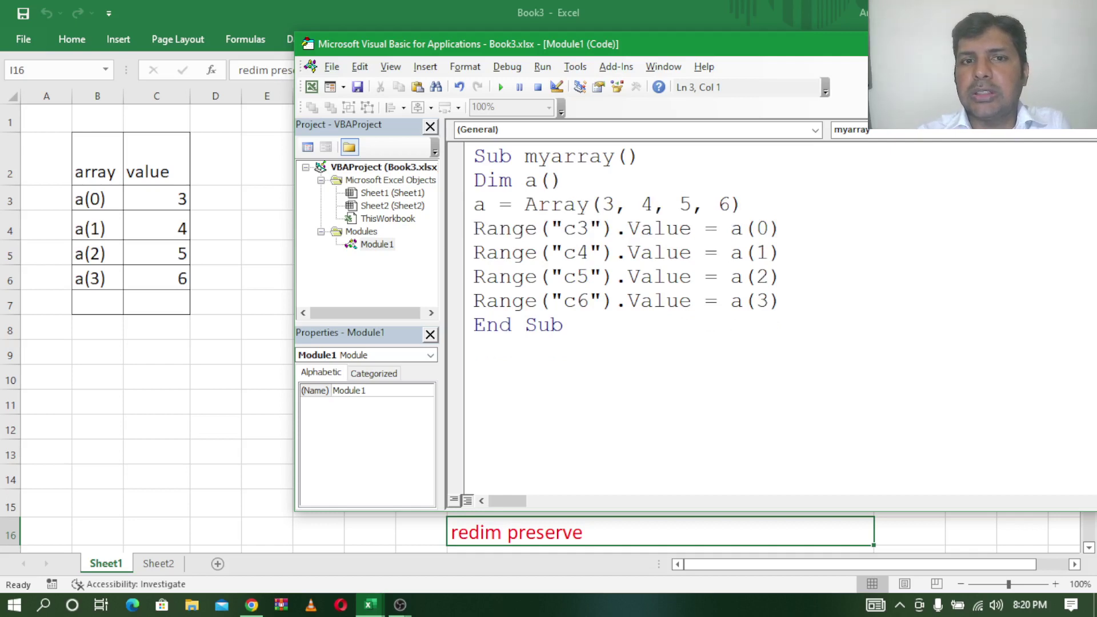
key(Delete)
key(Delete)
key(Delete)
key(Delete)
key(Delete)
key(Delete)
key(Delete)
key(Delete)
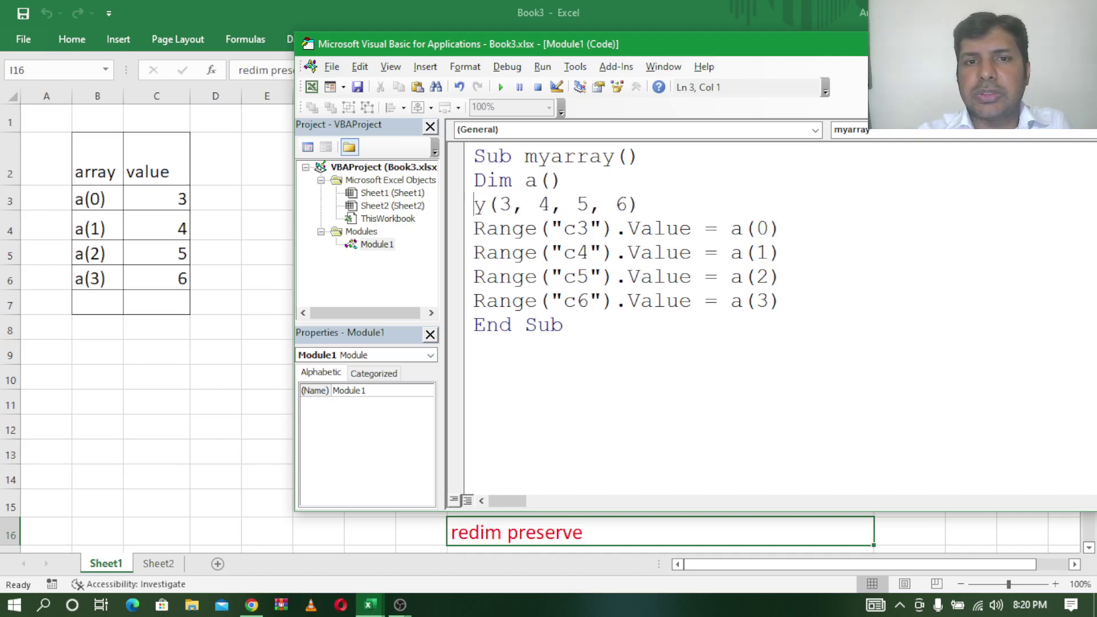
key(Delete)
key(Delete)
key(Delete)
key(Delete)
key(Delete)
key(Delete)
key(Delete)
key(Delete)
key(Delete)
key(Delete)
key(Delete)
key(Delete)
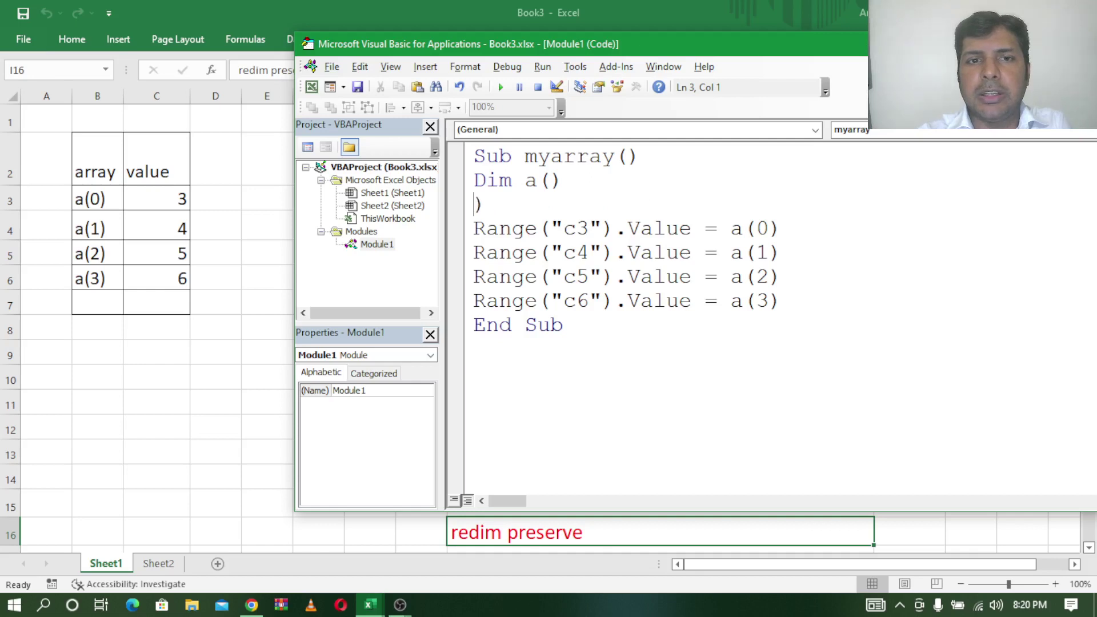
Step: Write a(0) = 3 and paste copies of it on the lines below
text(a9)
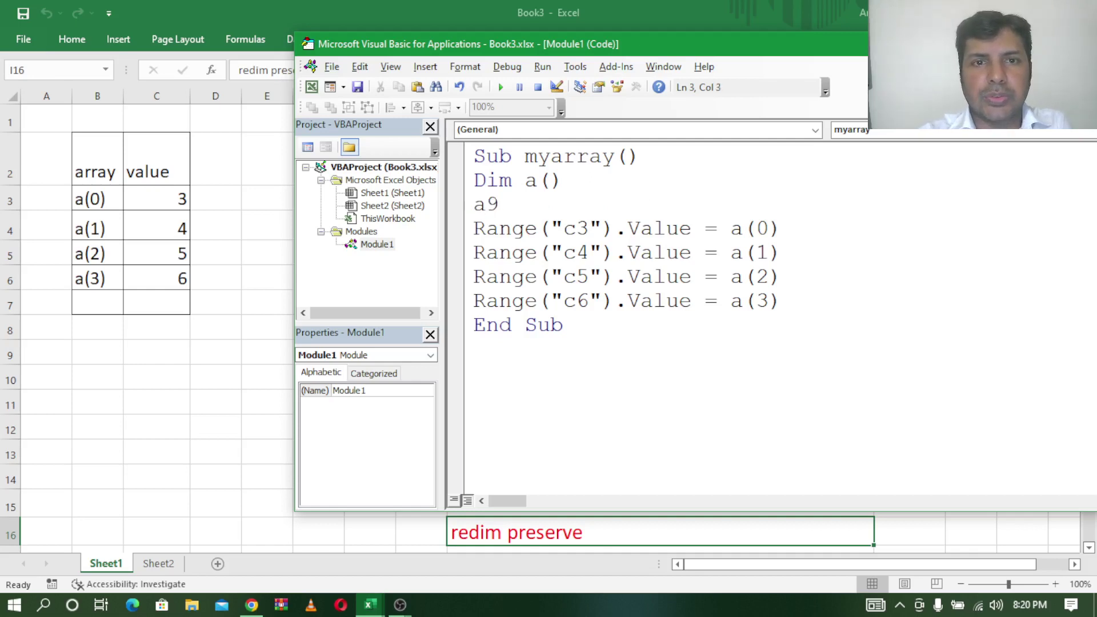
key(BackSpace)
text((-)
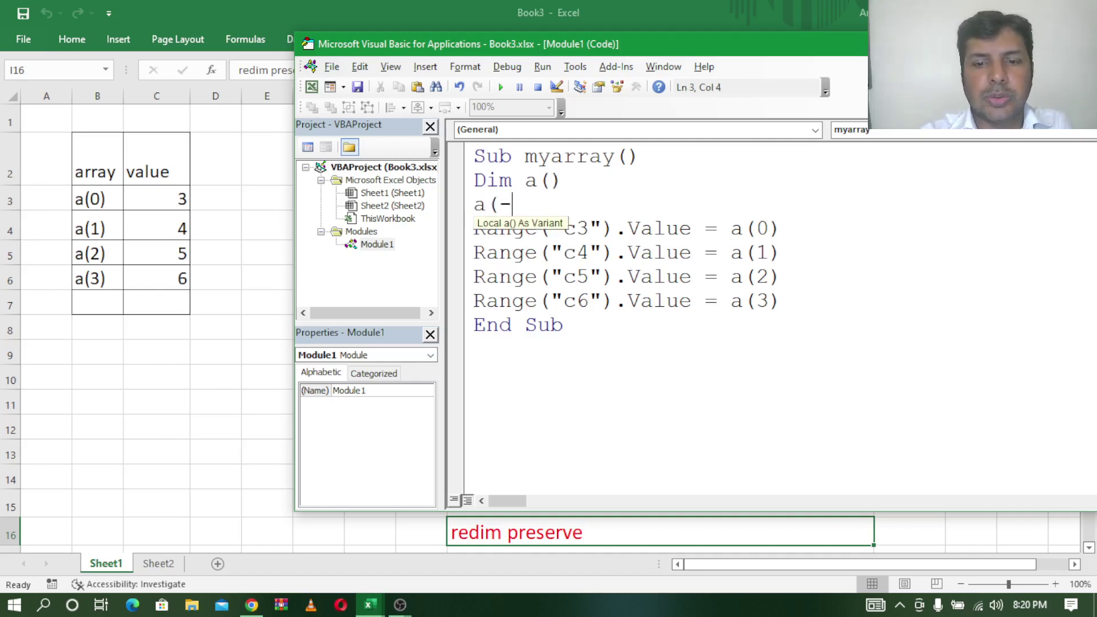
text(0))
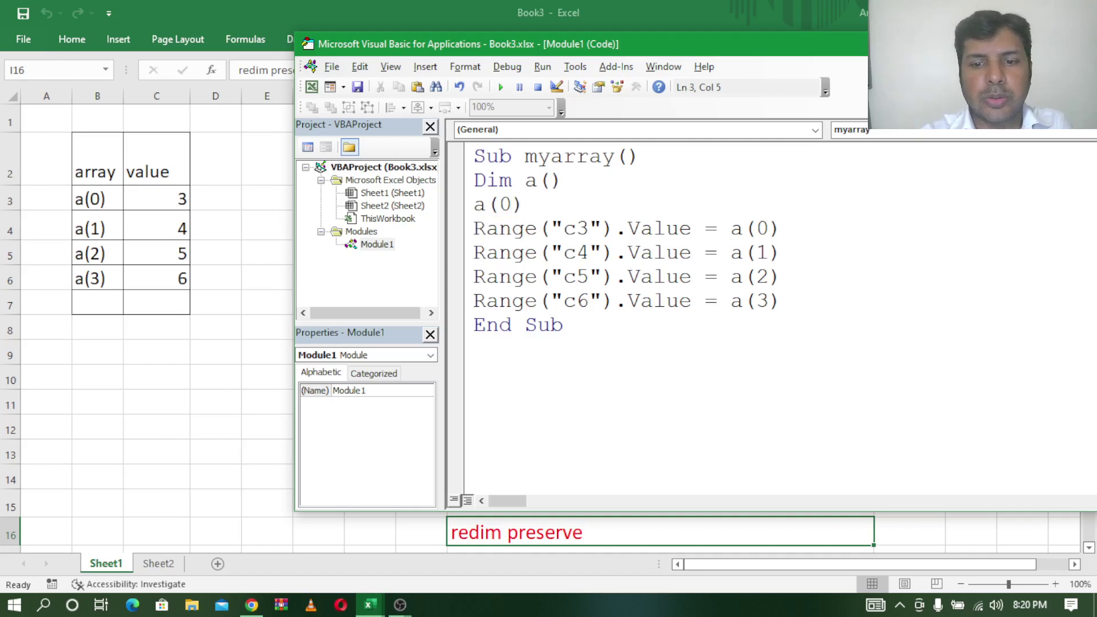
text(=3)
key(Return)
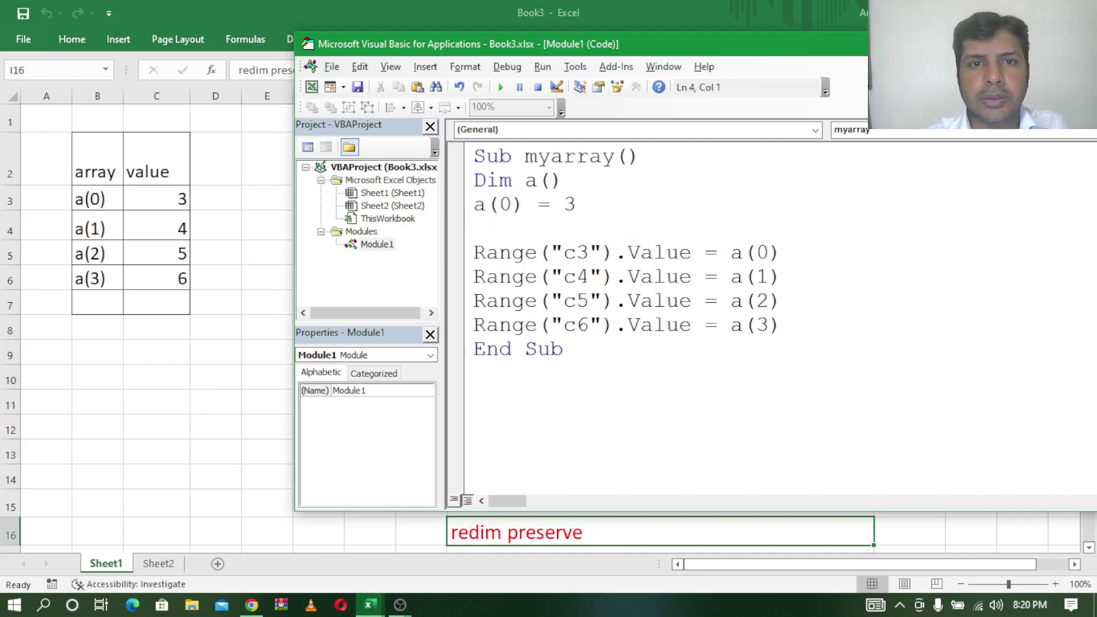
drag(473, 205, 557, 231)
key(ctrl+c)
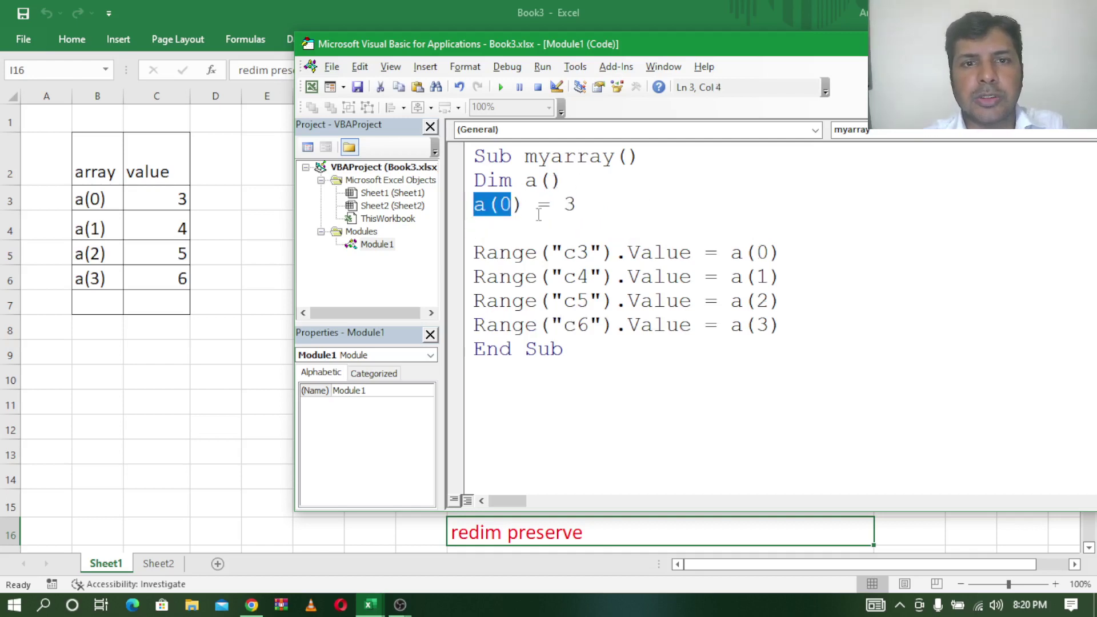
click(500, 225)
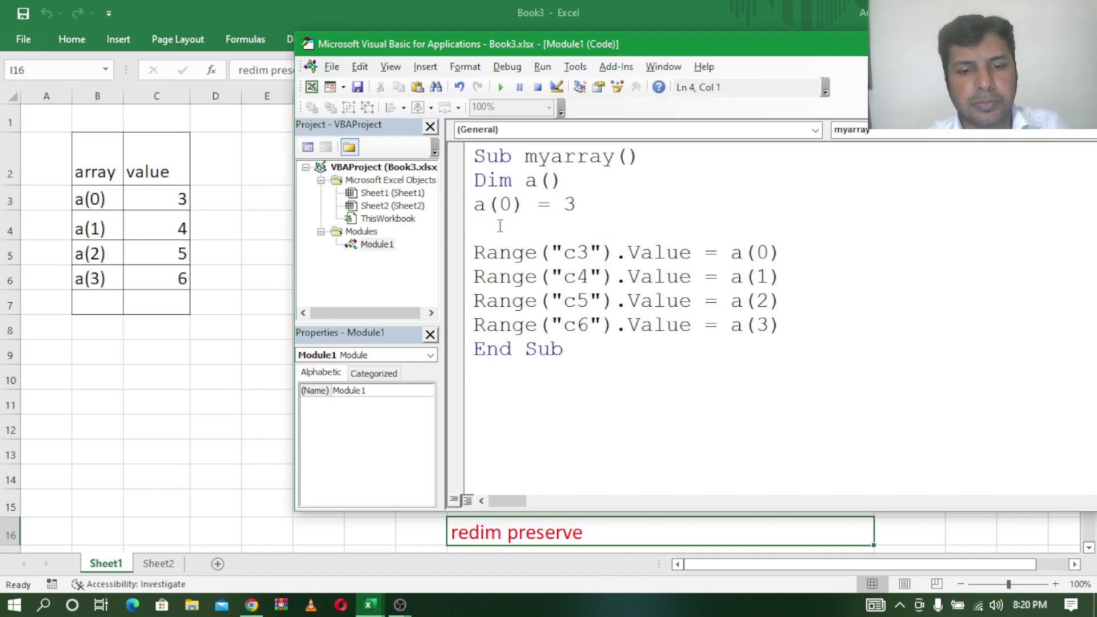
key(ctrl+v)
key(ctrl+v)
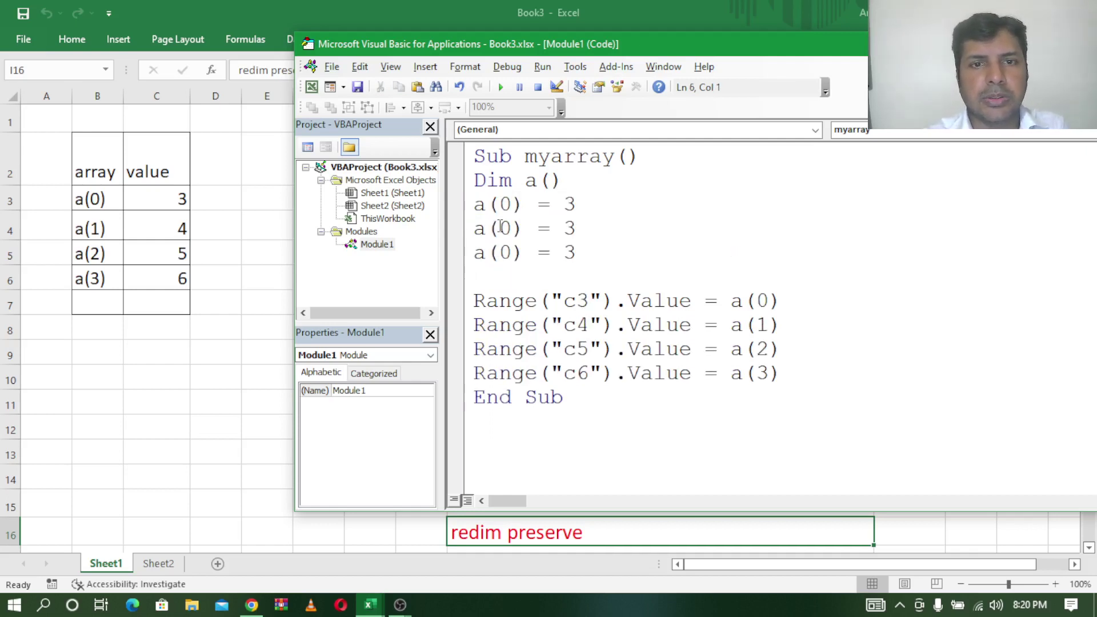
key(ctrl+v)
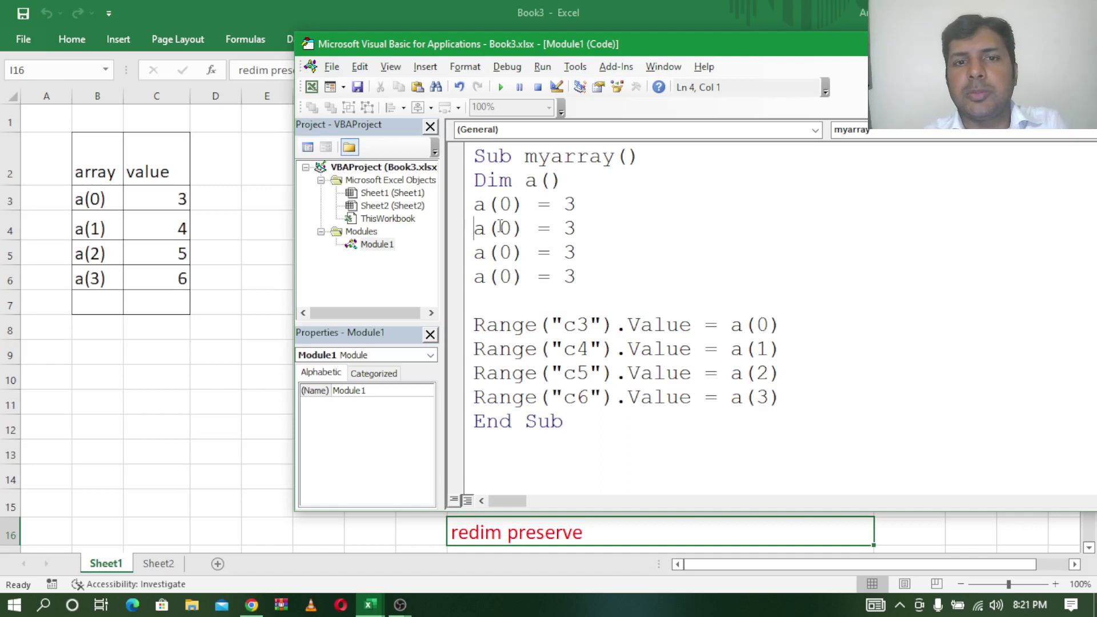
Step: Renumber the pasted assignments to a(1), a(2) and a(3)
key(Delete)
text(1)
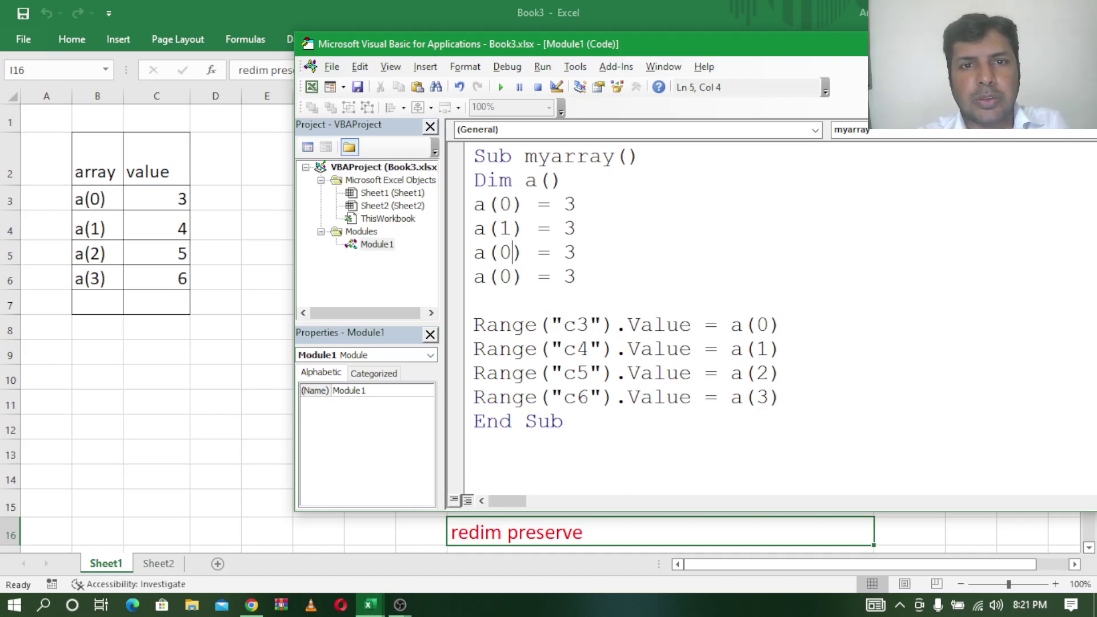
key(BackSpace)
text(2)
key(Down)
key(BackSpace)
text(3)
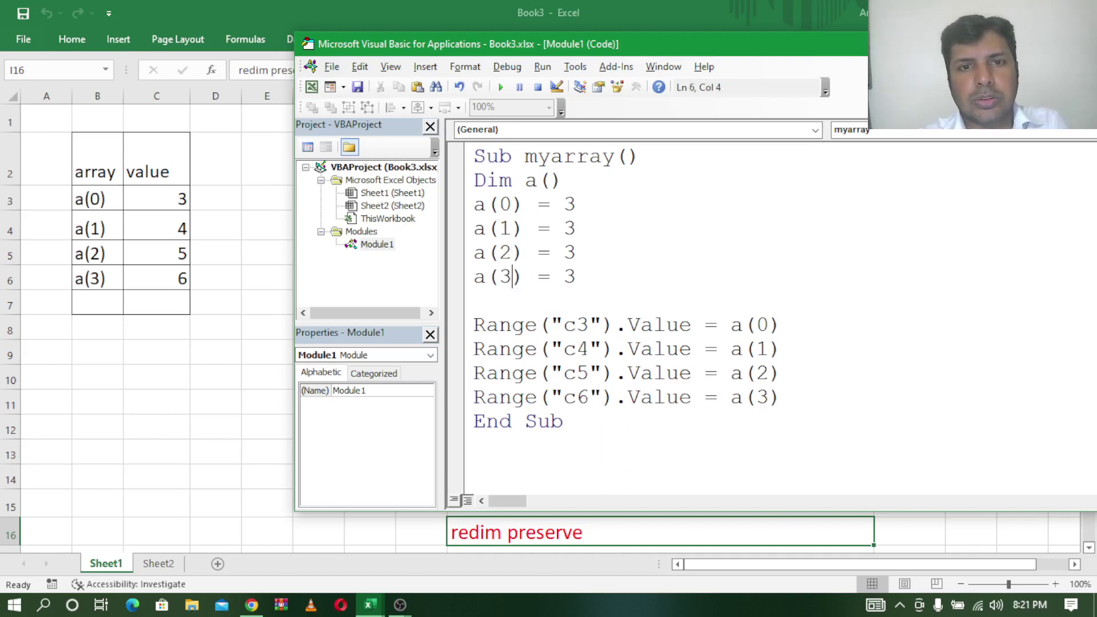
Step: Change the assigned values so a(1)–a(3) hold 4, 5 and 6
click(538, 277)
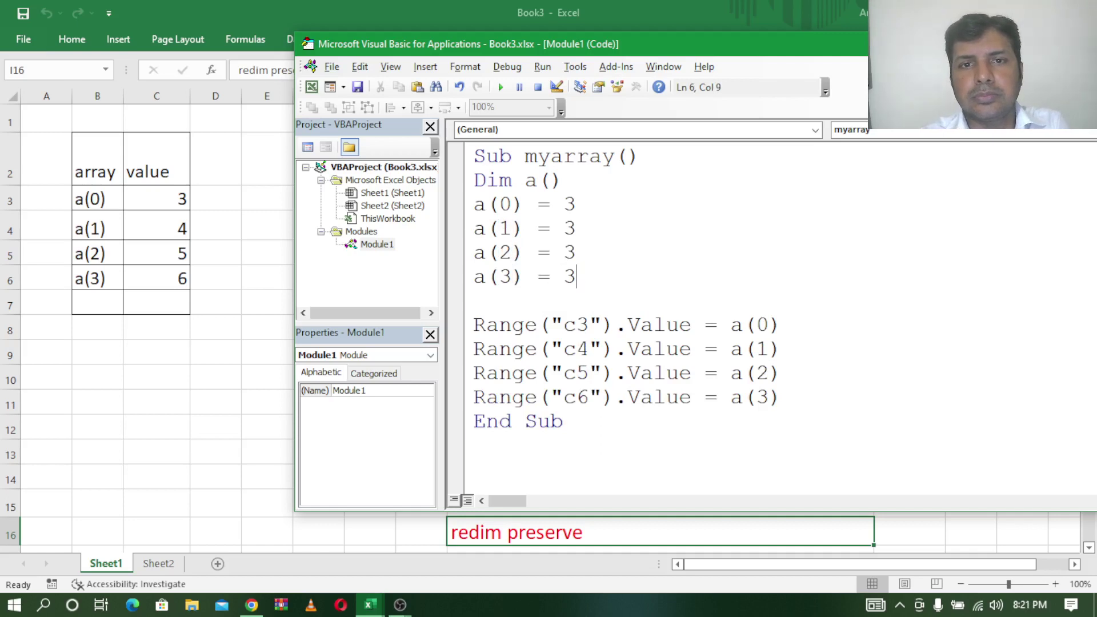
text(4)
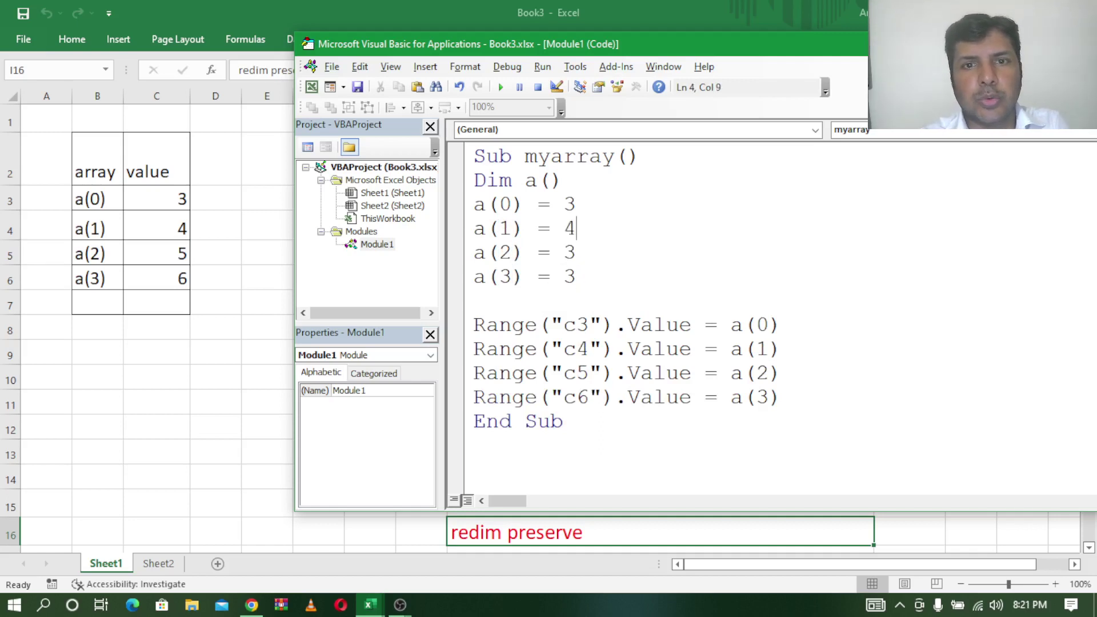
key(Down)
key(BackSpace)
text(5)
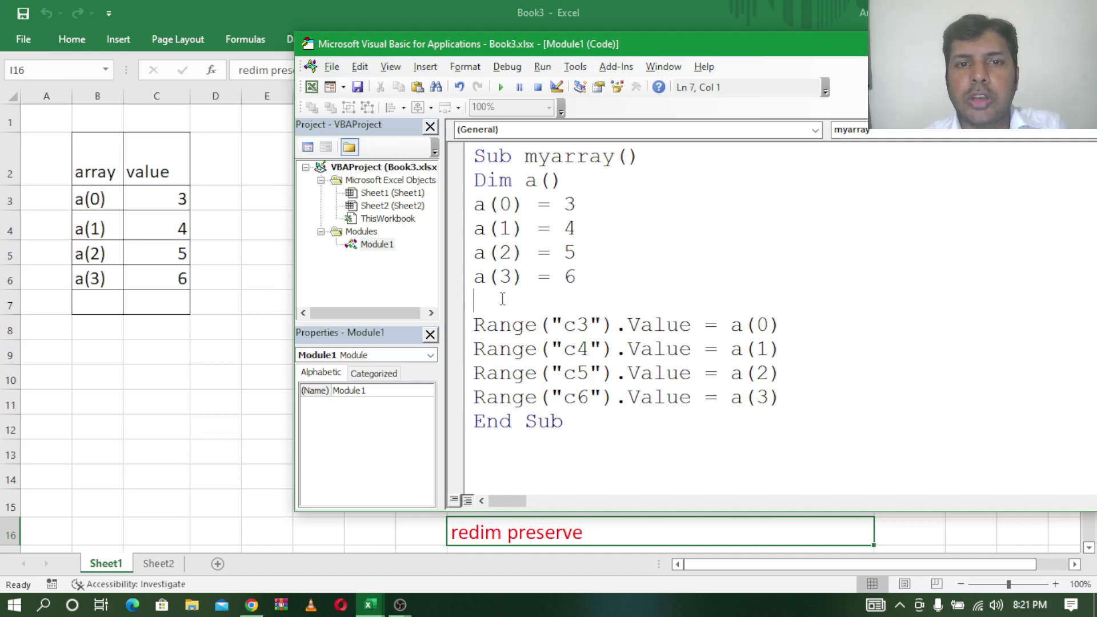
key(BackSpace)
Step: Begin a redim(3) line directly below Dim a()
click(578, 184)
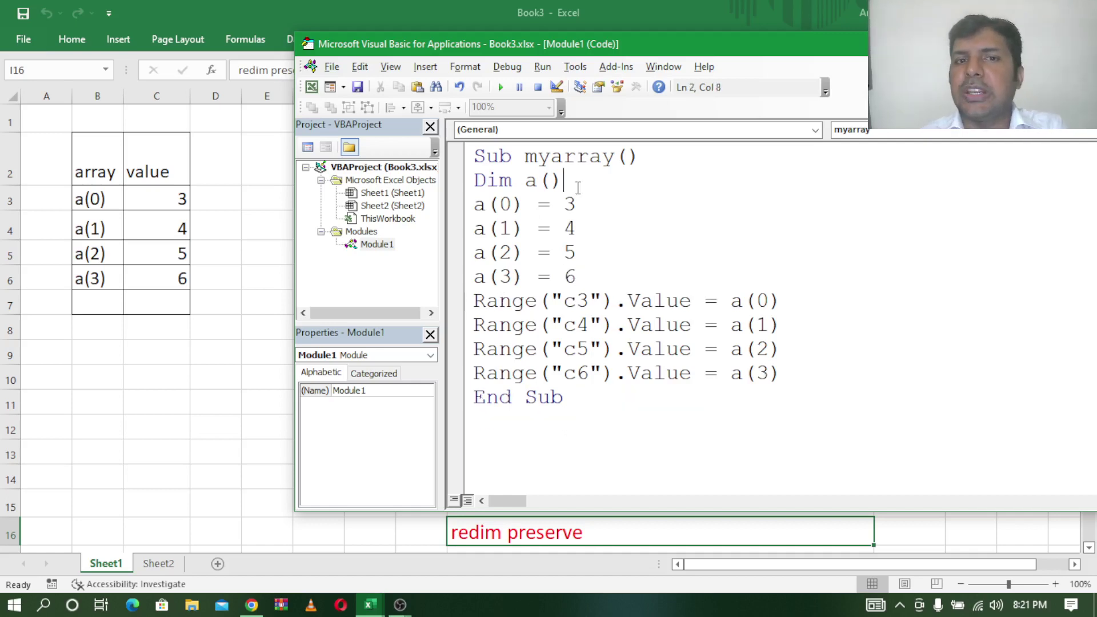
key(Return)
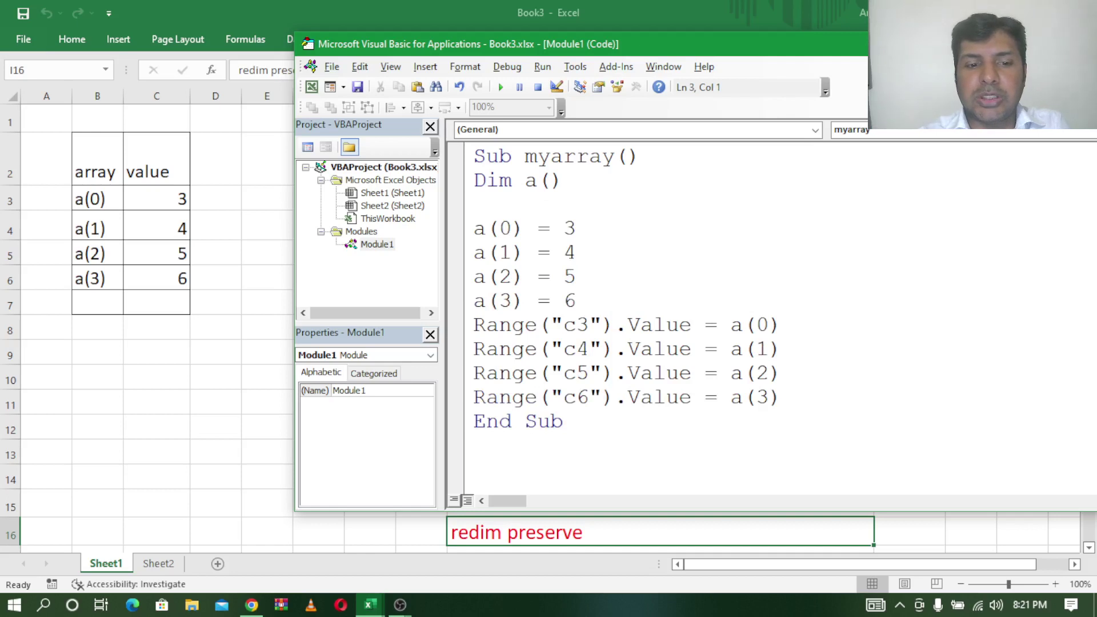
text(redim)
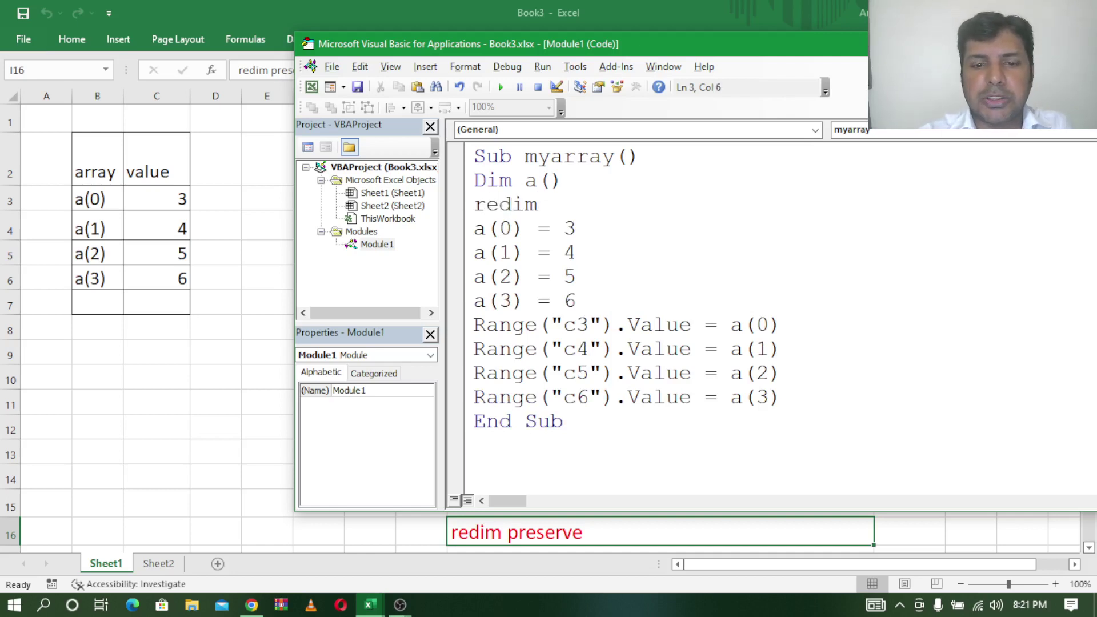
text((3)
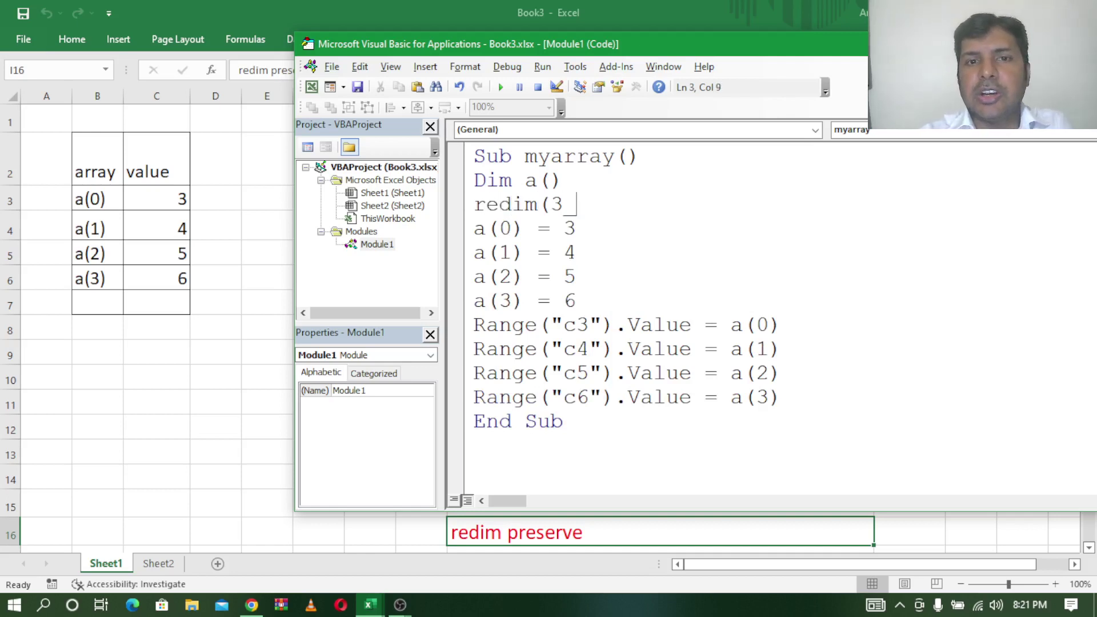
text())
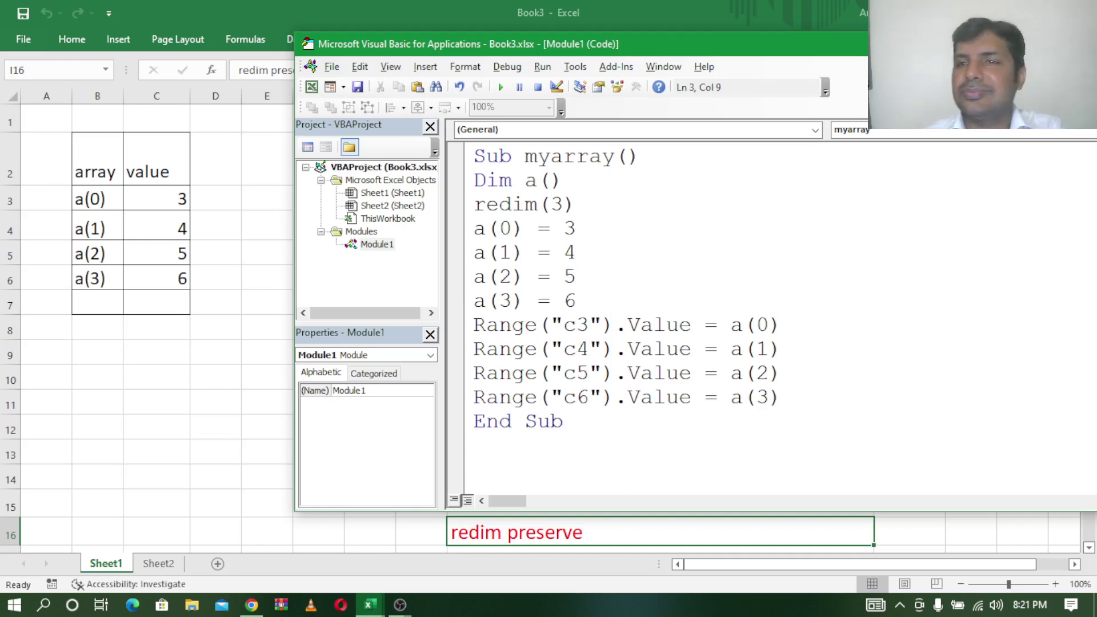
Step: Clear the values 3–6 from cells C3:C6 on the worksheet
click(152, 201)
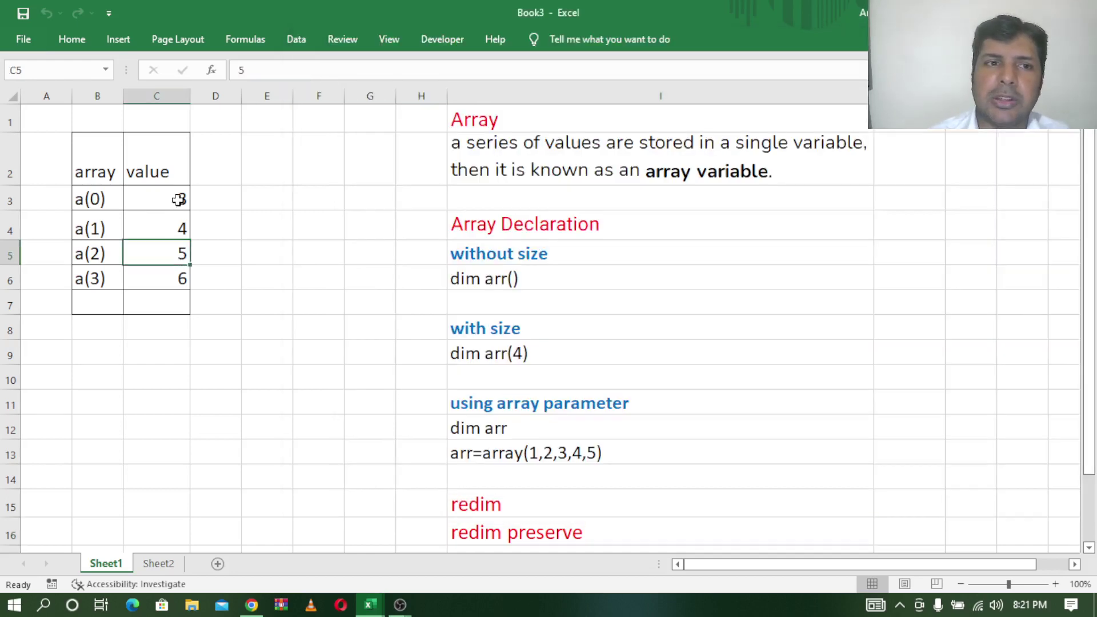
drag(152, 201, 172, 276)
key(Delete)
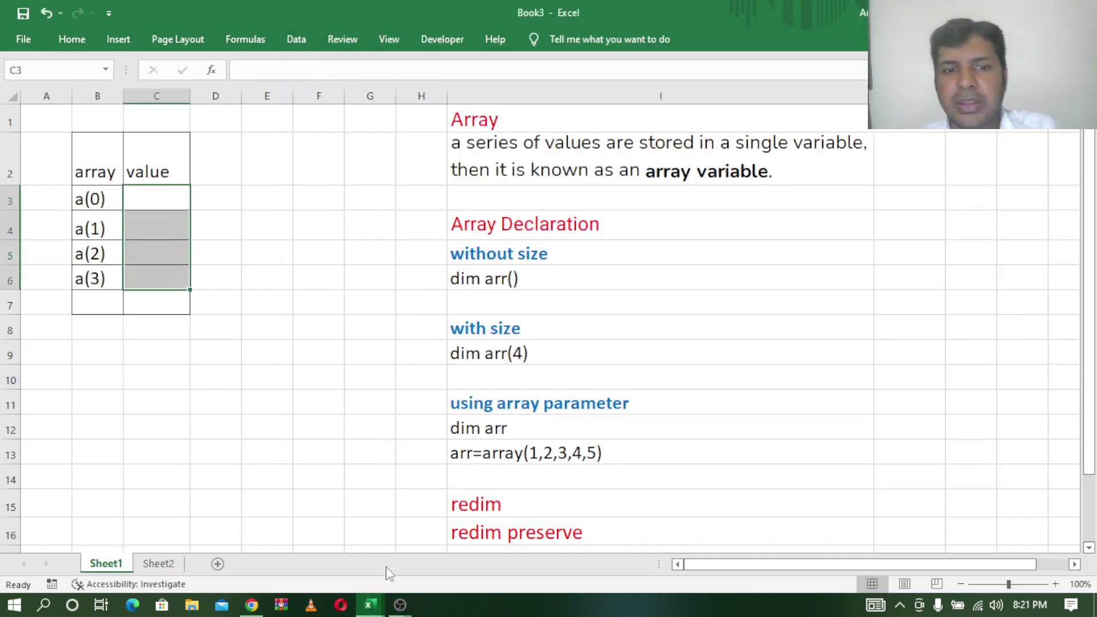
click(431, 534)
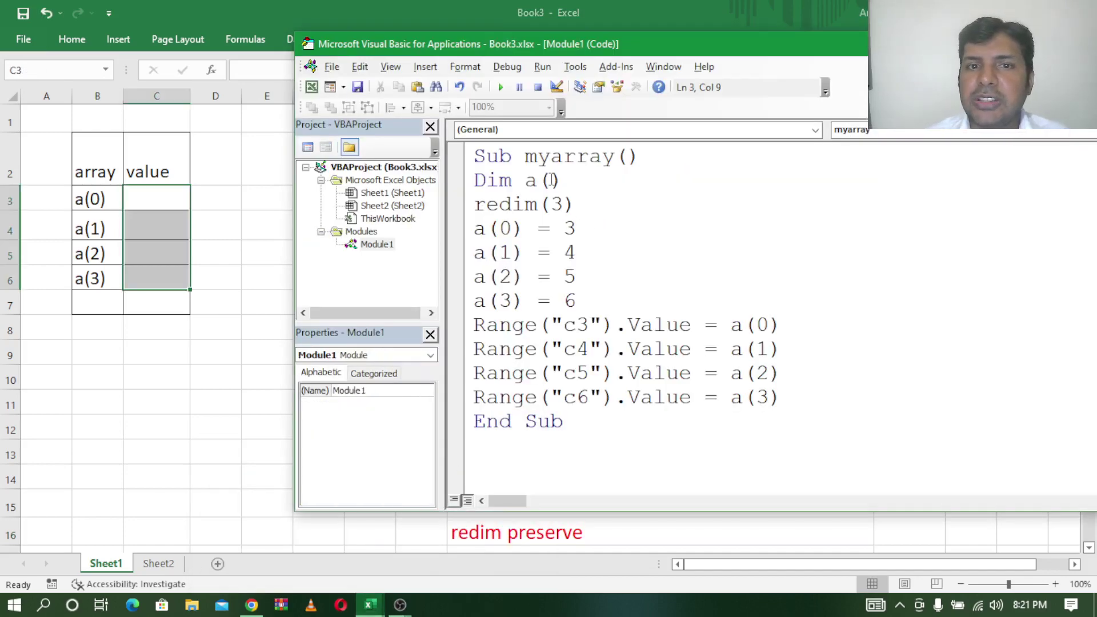
click(238, 292)
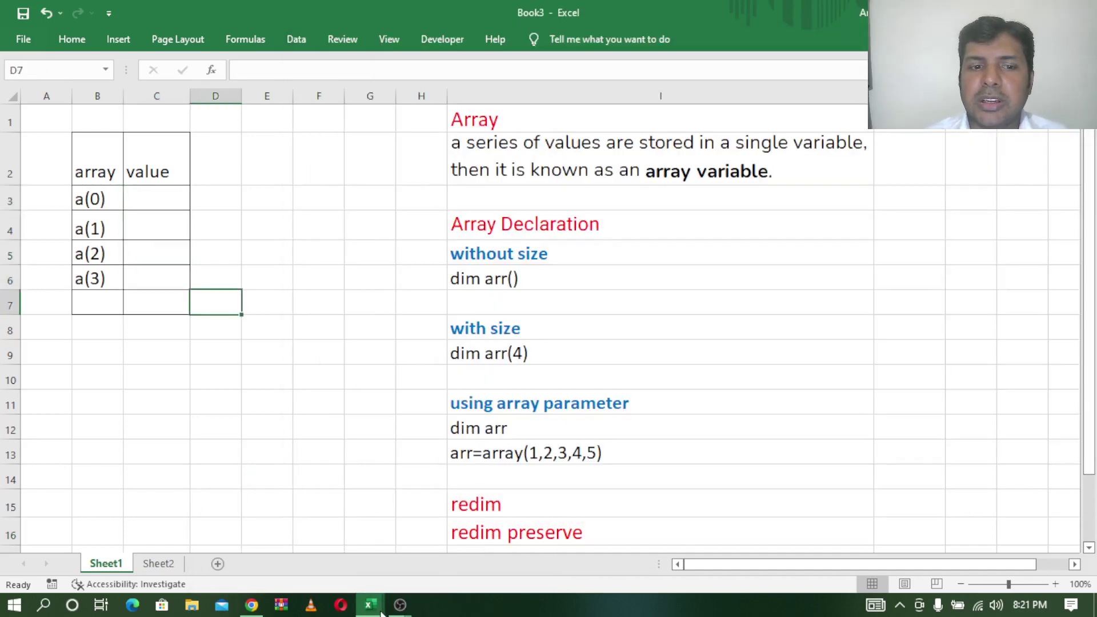
mouse_move(369, 604)
click(434, 534)
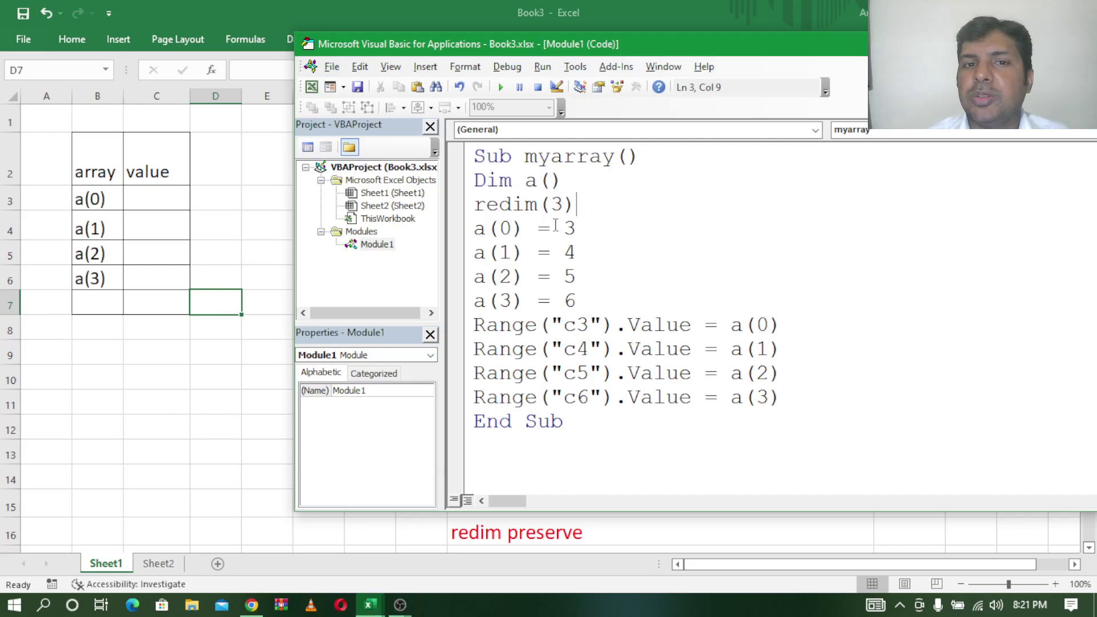
Step: Complete the line as ReDim a(3) and run myarray
click(538, 203)
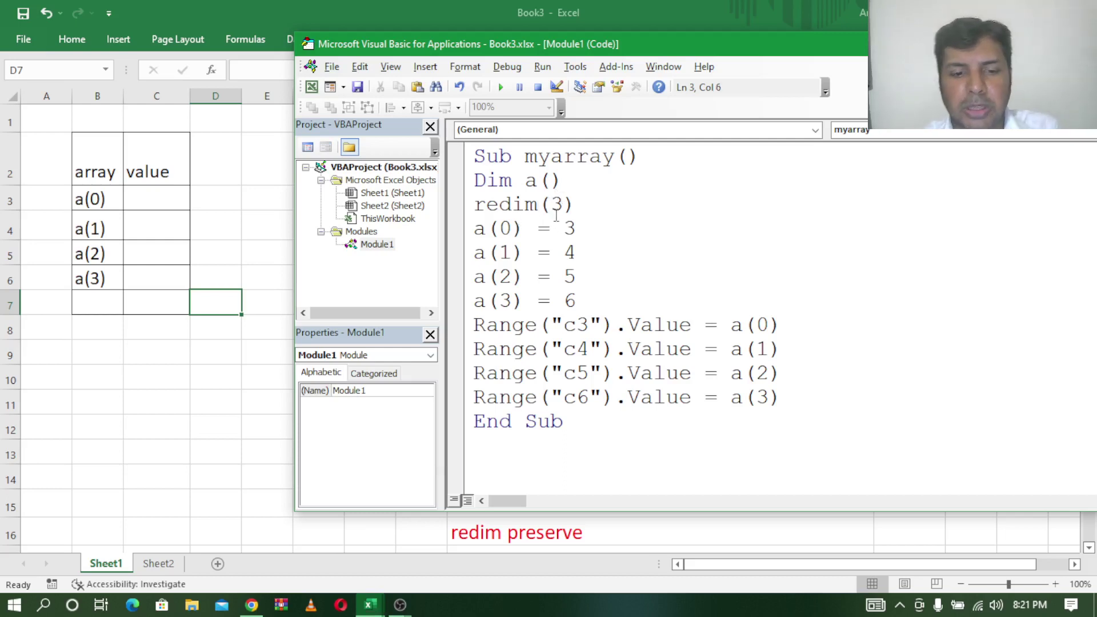
text(a)
click(624, 208)
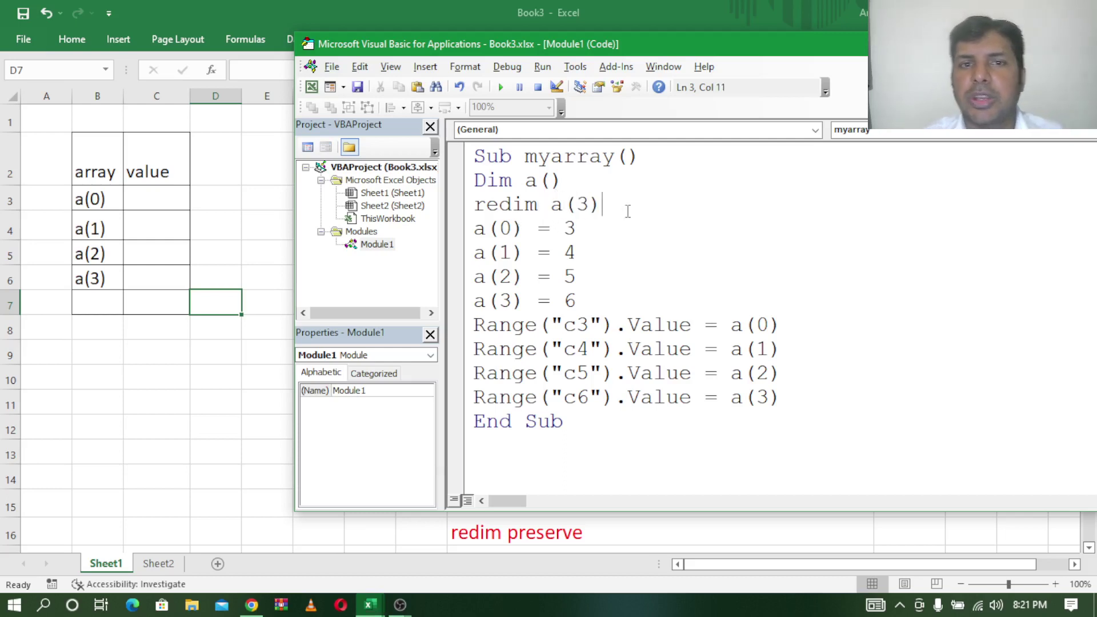
click(501, 87)
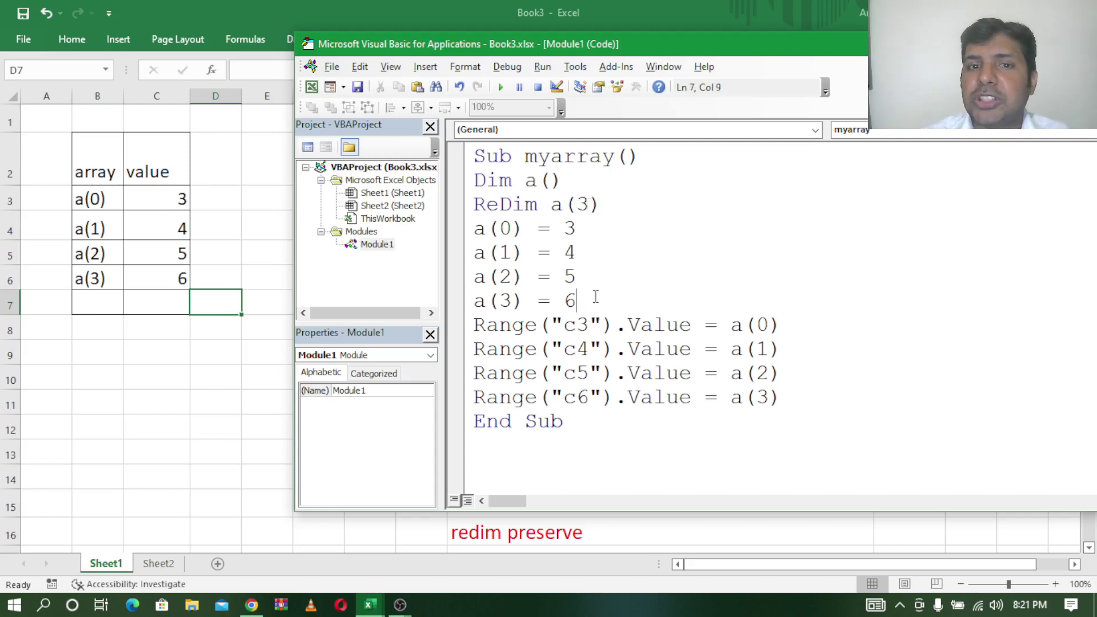
Step: Add a ReDim a(4) line after a(3) = 6
key(Return)
text(r)
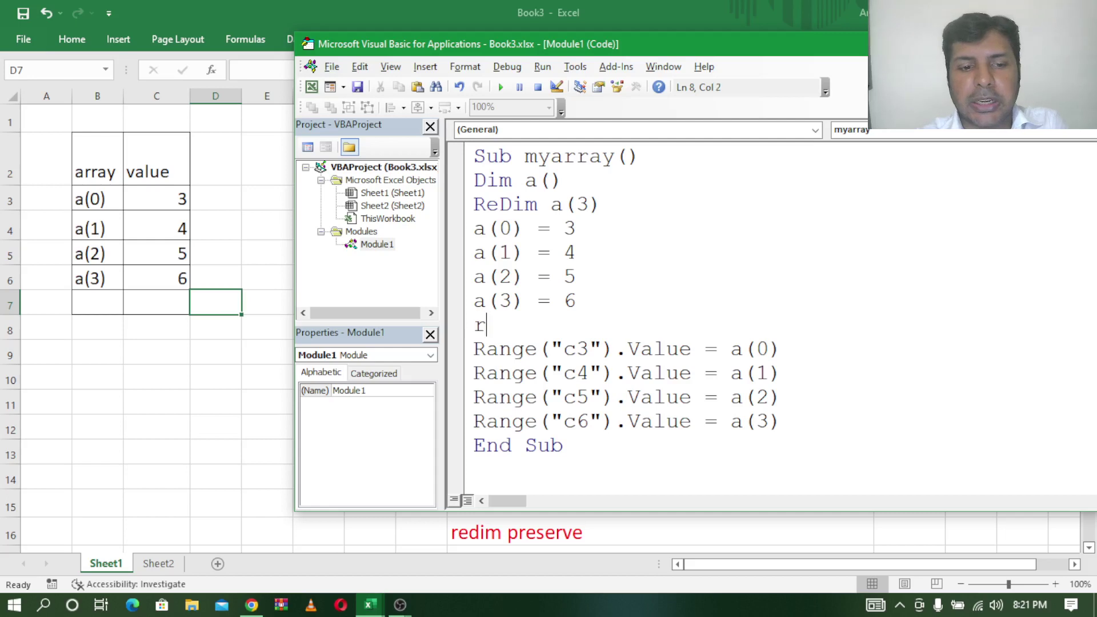
text(edim ()
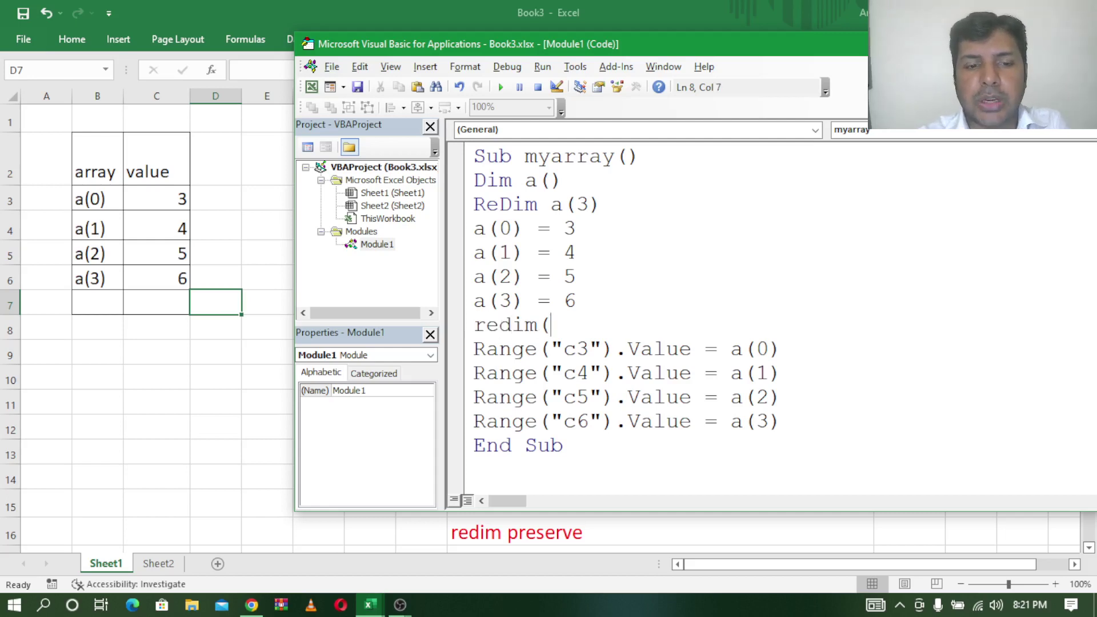
key(BackSpace)
text(a)
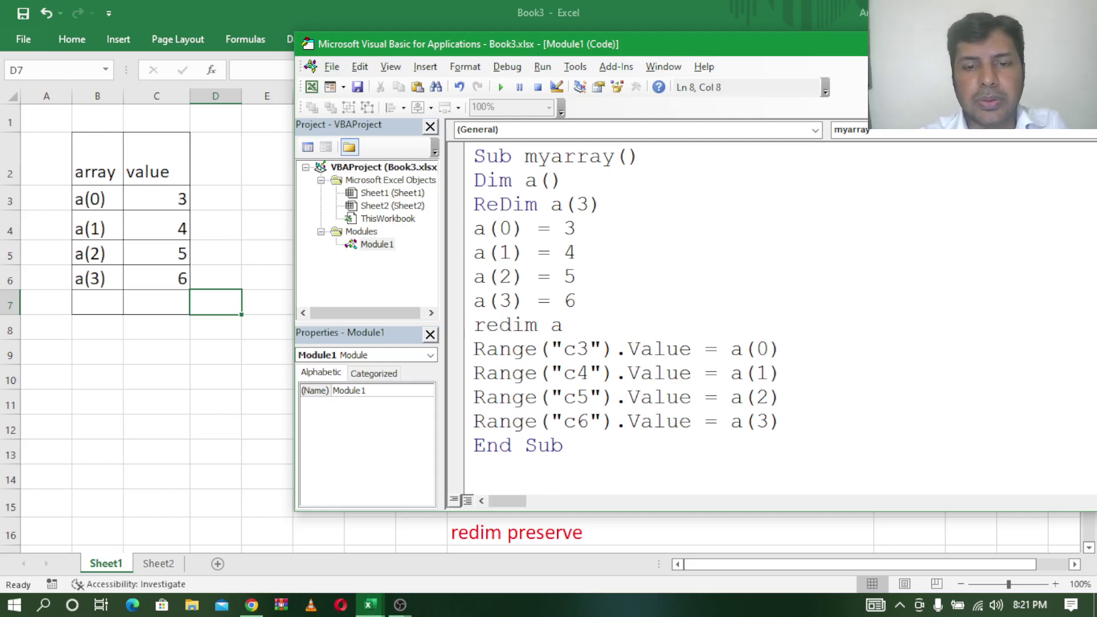
text((4))
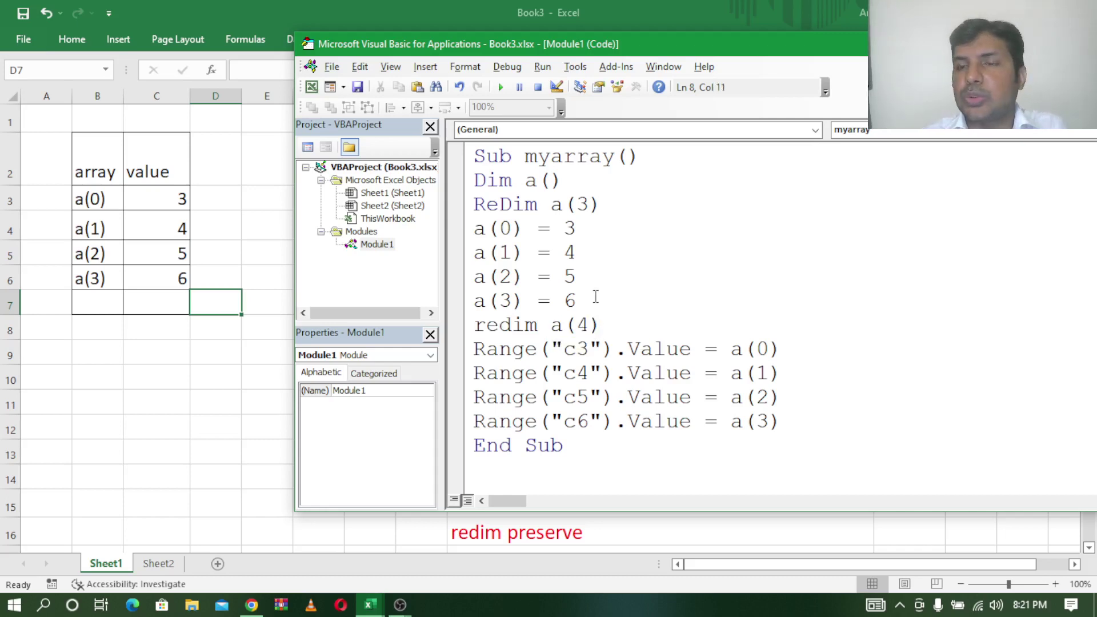
click(702, 292)
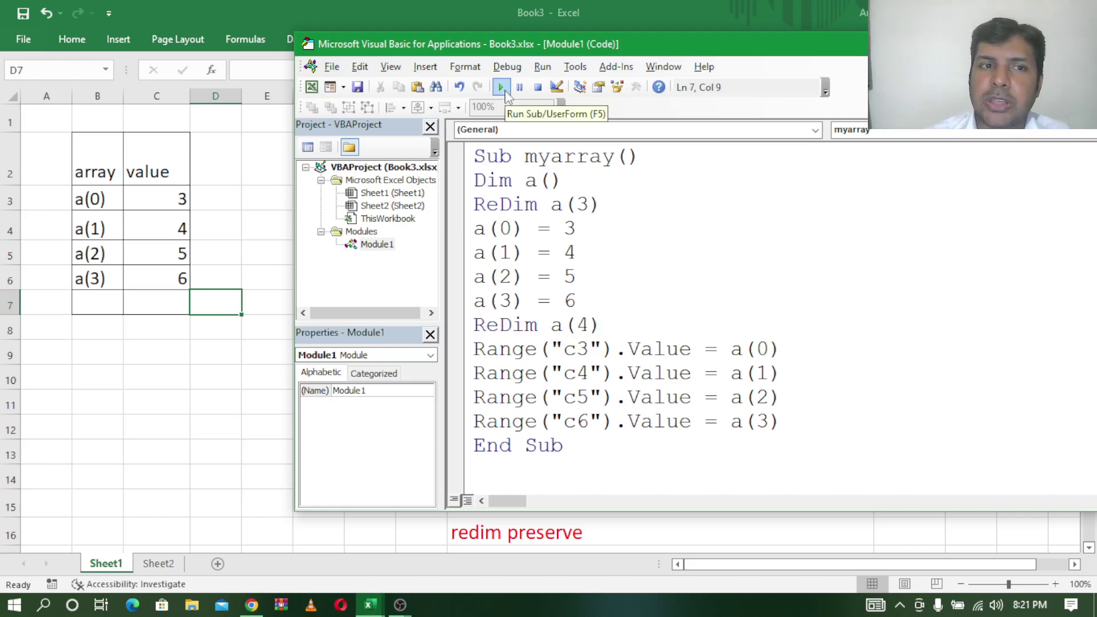
Step: Clear C3:C6 and rerun myarray, which leaves the cells blank
click(166, 206)
drag(169, 203, 176, 271)
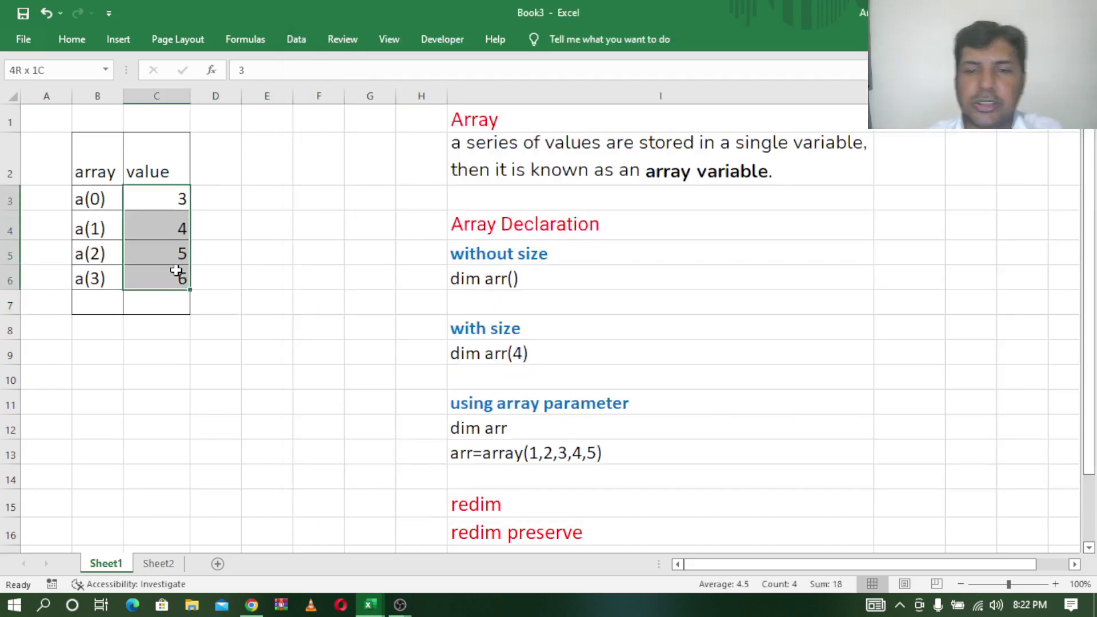
key(Delete)
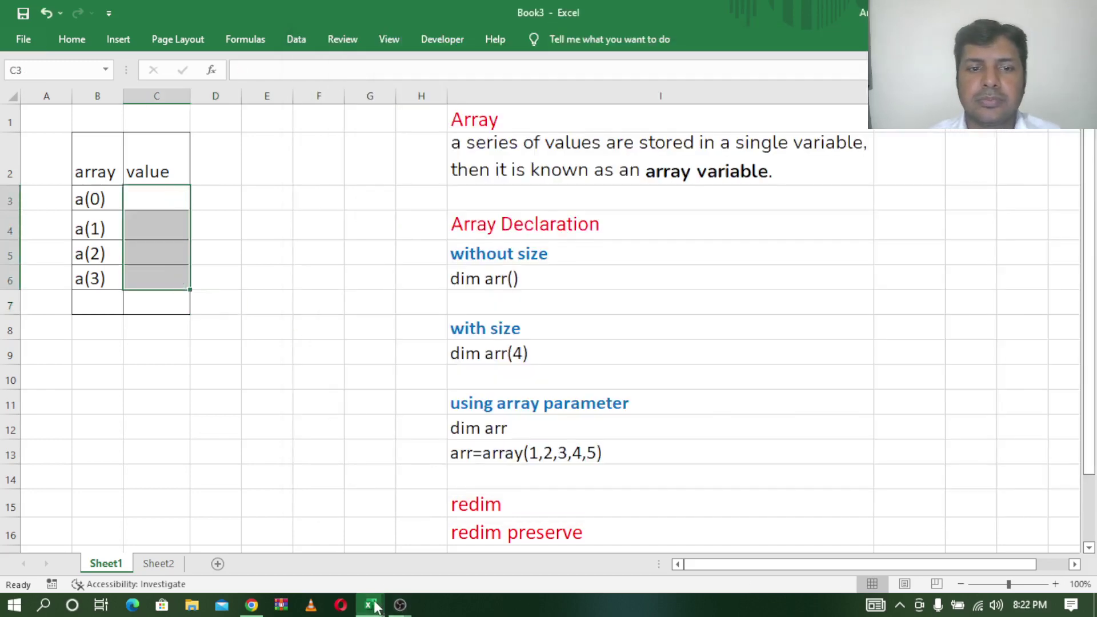
mouse_move(369, 605)
click(441, 530)
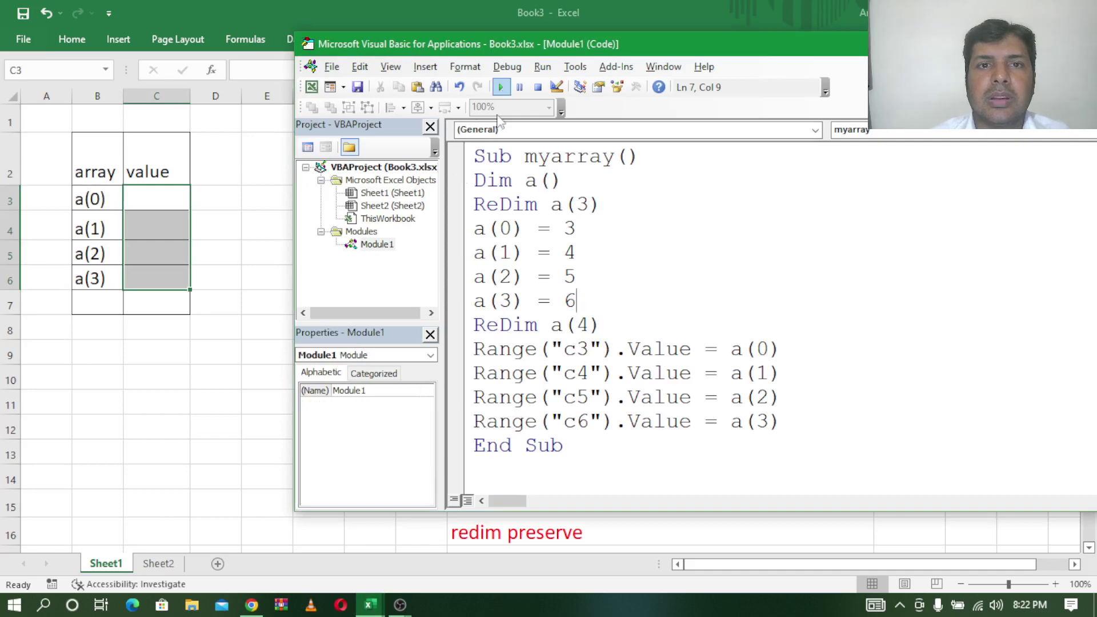
click(264, 276)
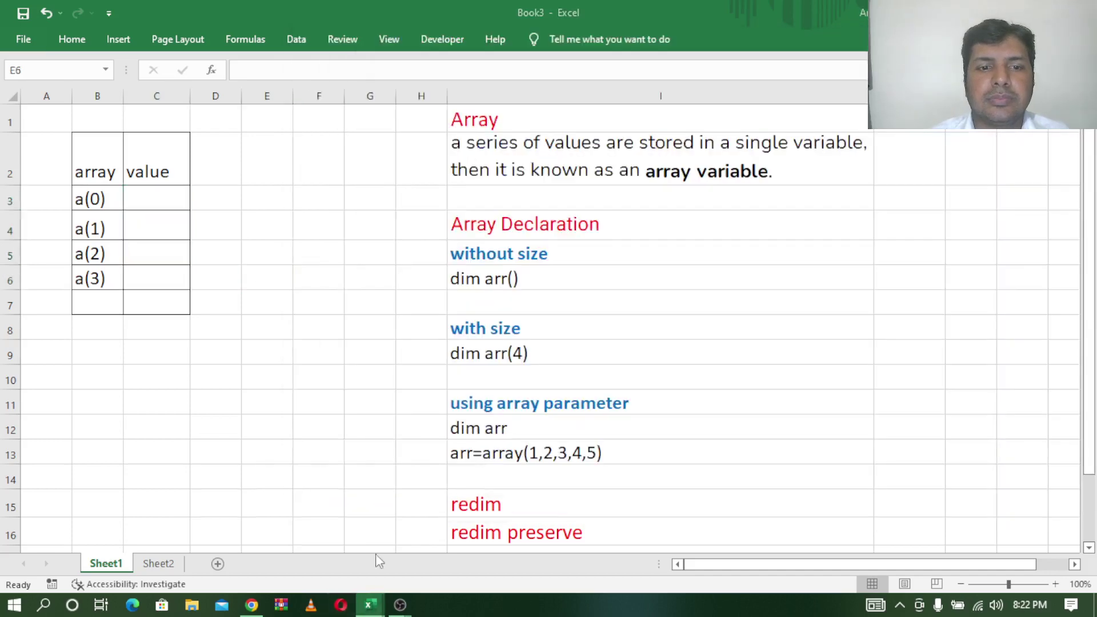
click(440, 530)
click(501, 86)
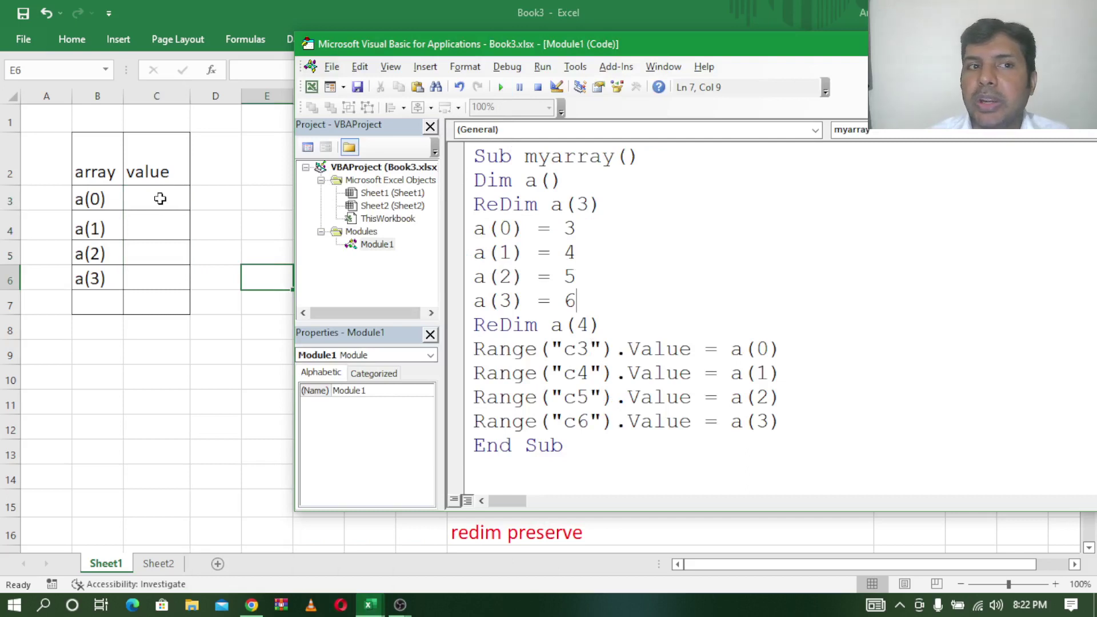
Step: Highlight the ReDim a(4) line and the four assignments, then return to the worksheet notes
drag(608, 330, 478, 337)
click(664, 308)
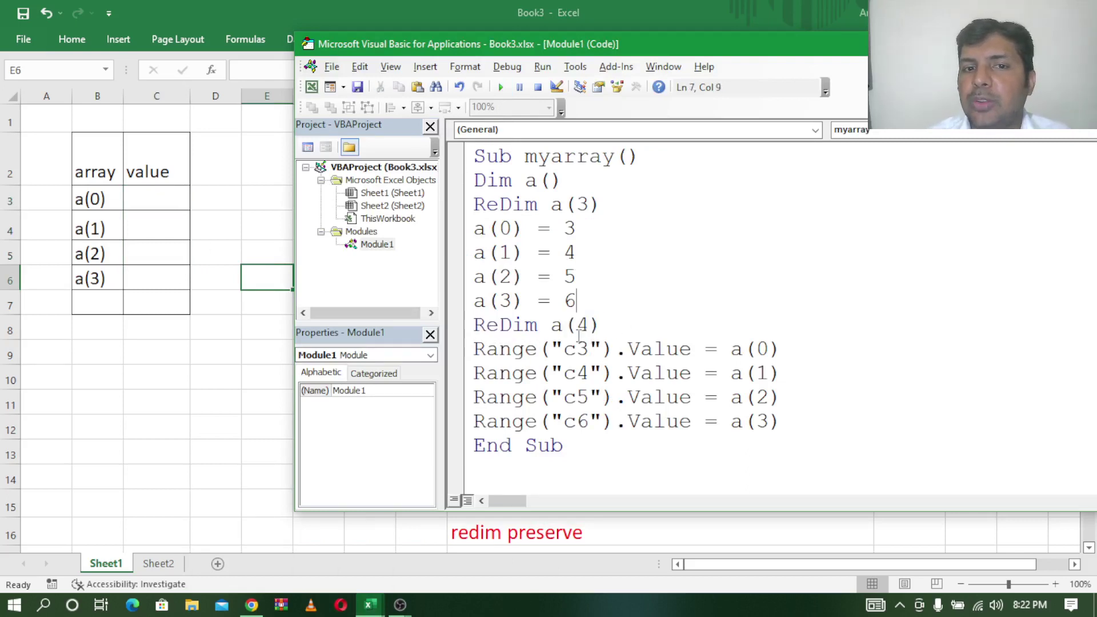
drag(562, 227, 577, 298)
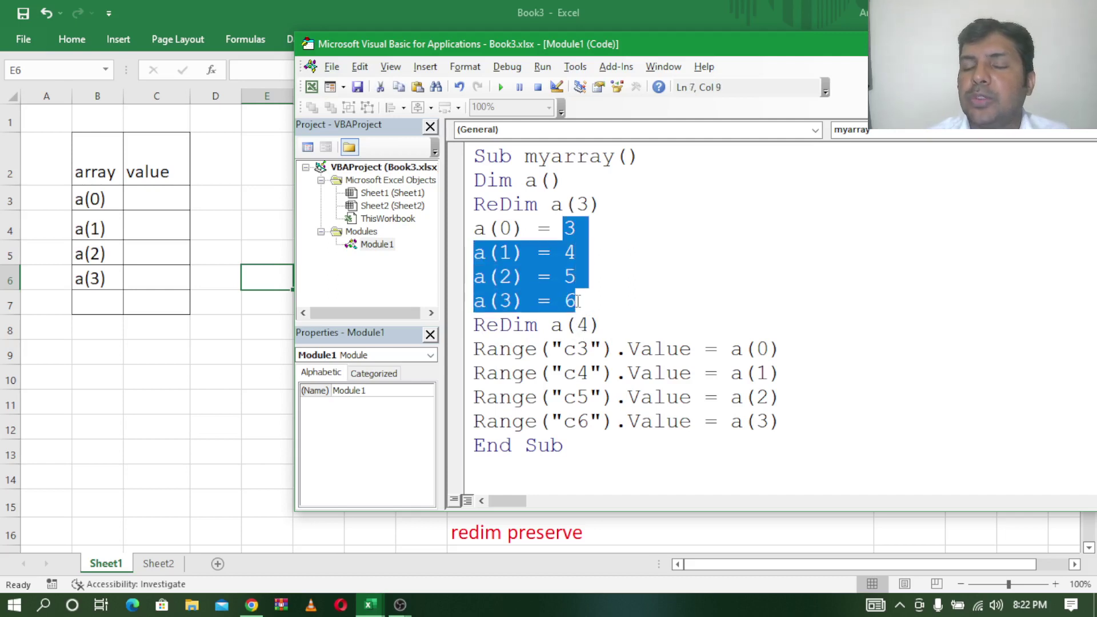
click(724, 281)
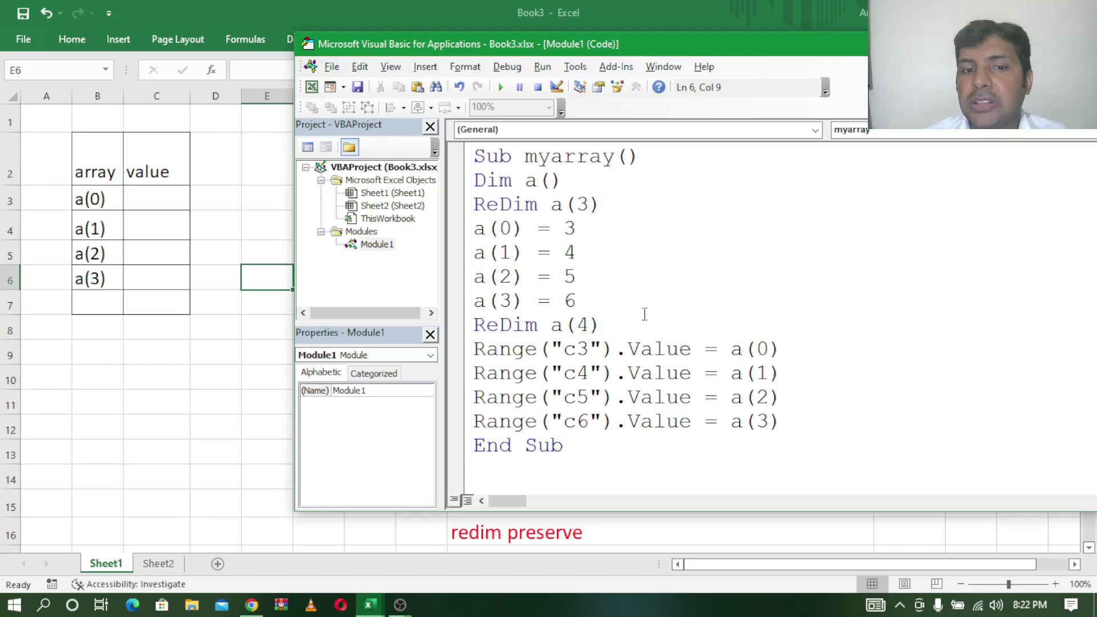
key(alt+F11)
click(384, 534)
Step: Change the line to ReDim Preserve a(4) and run myarray
click(517, 540)
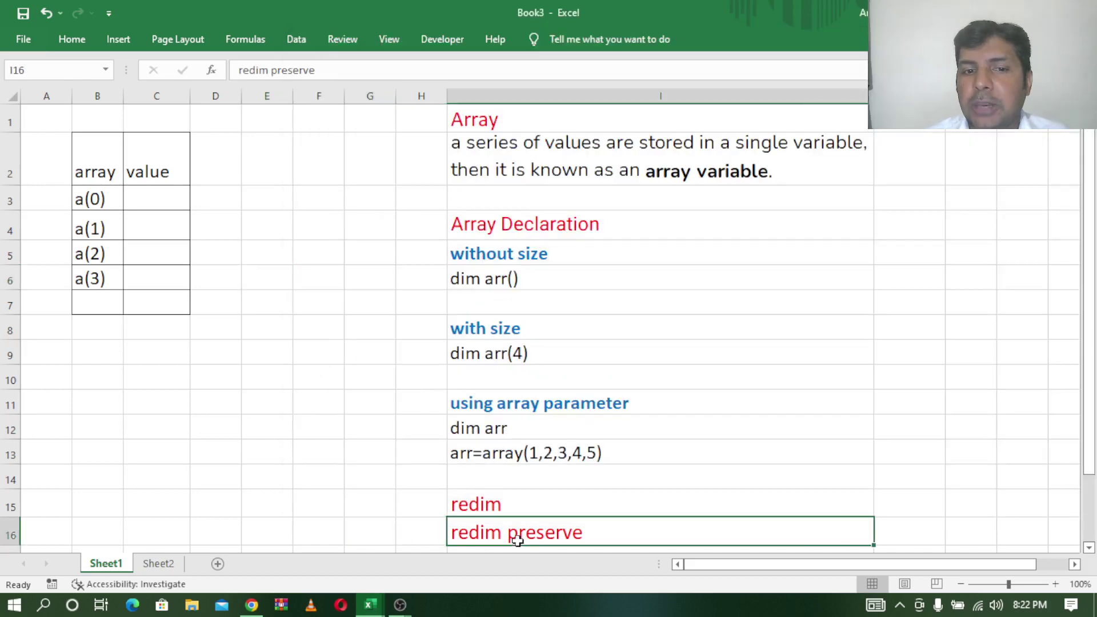
mouse_move(369, 605)
click(457, 503)
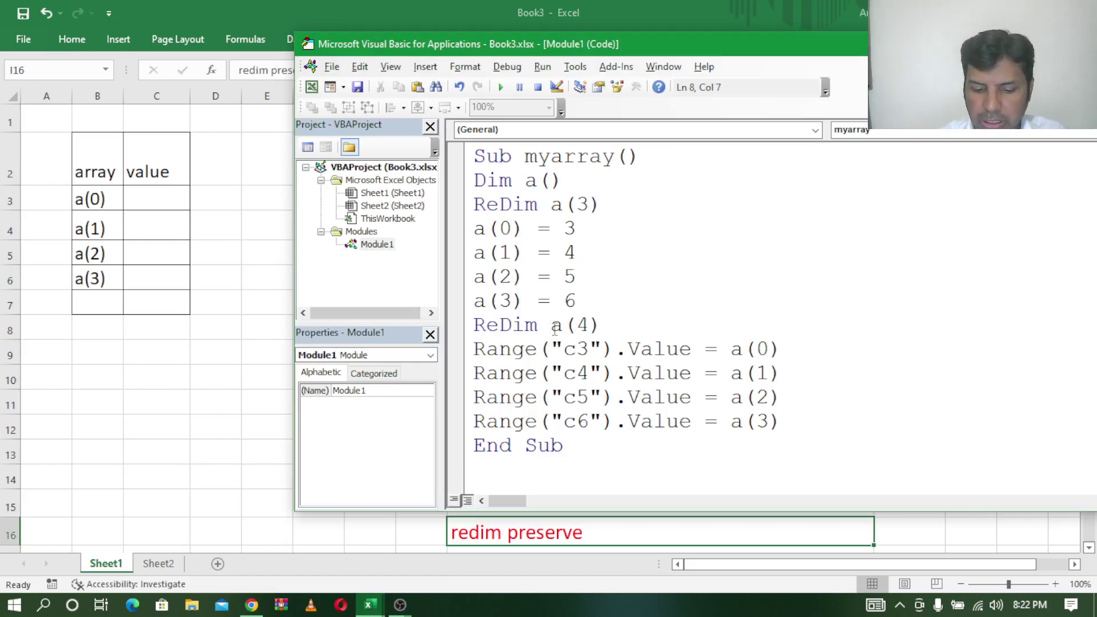
text(pr)
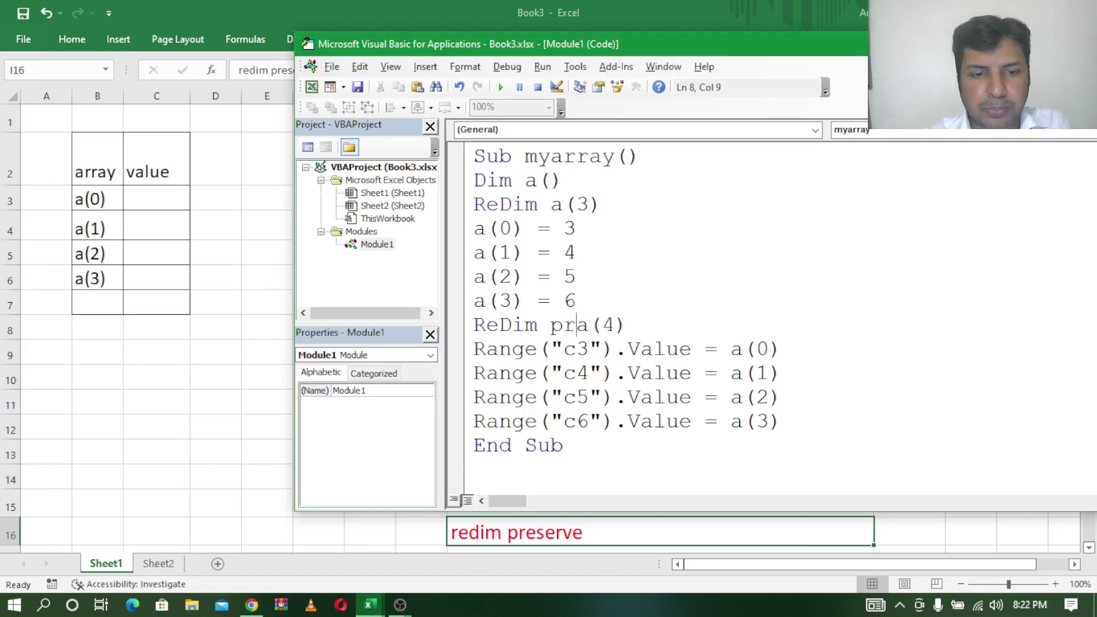
text(es)
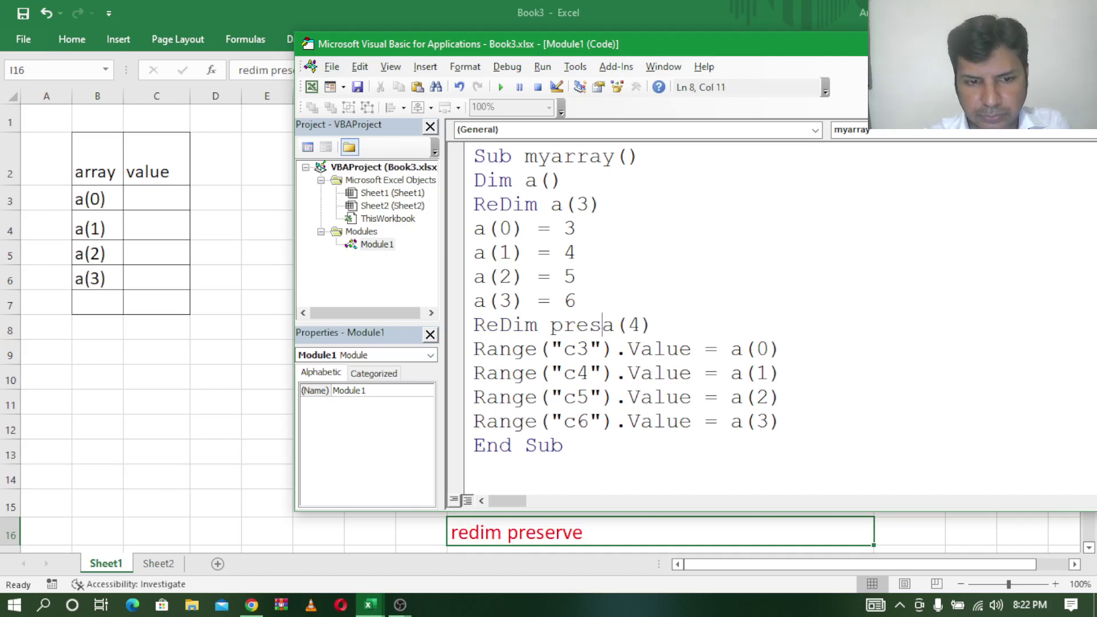
text(erve)
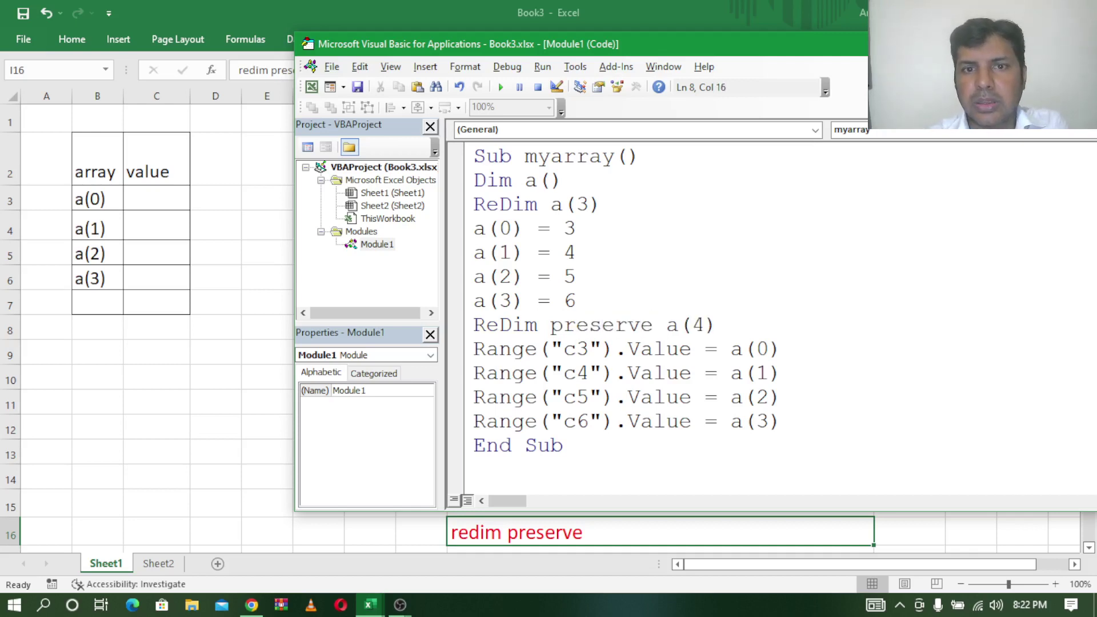
key(BackSpace)
key(BackSpace)
key(BackSpace)
key(BackSpace)
key(BackSpace)
key(BackSpace)
key(BackSpace)
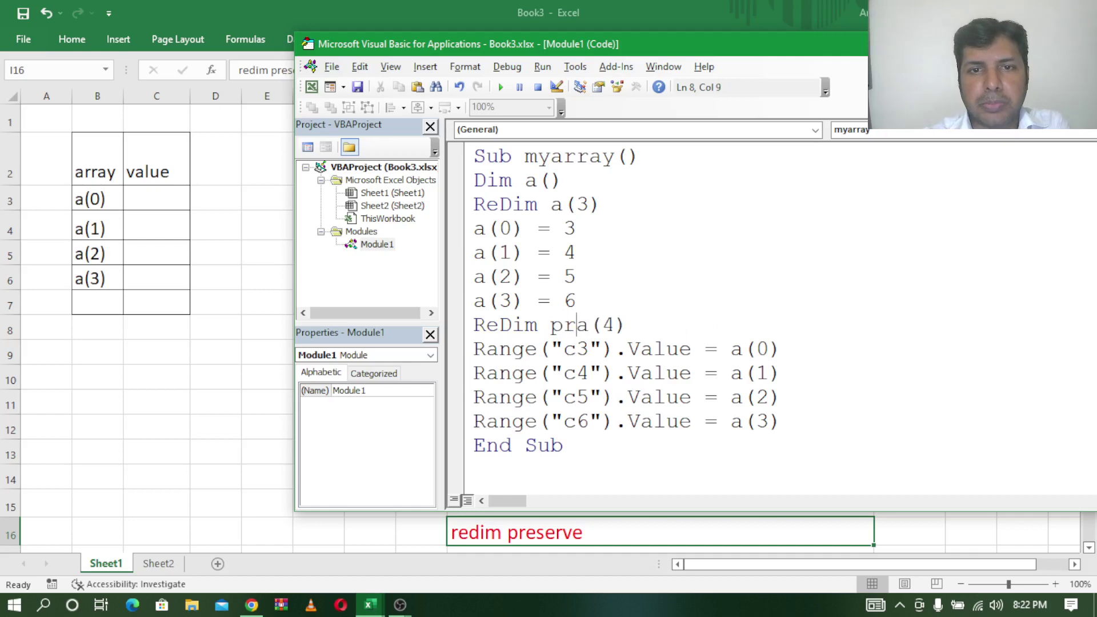
text(es)
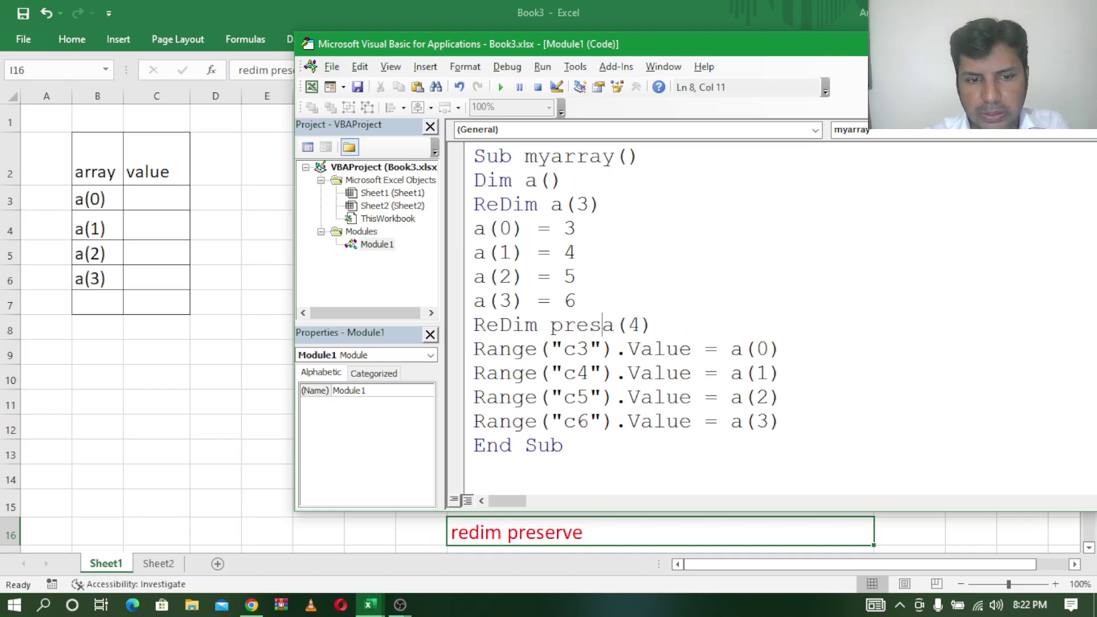
text(erve)
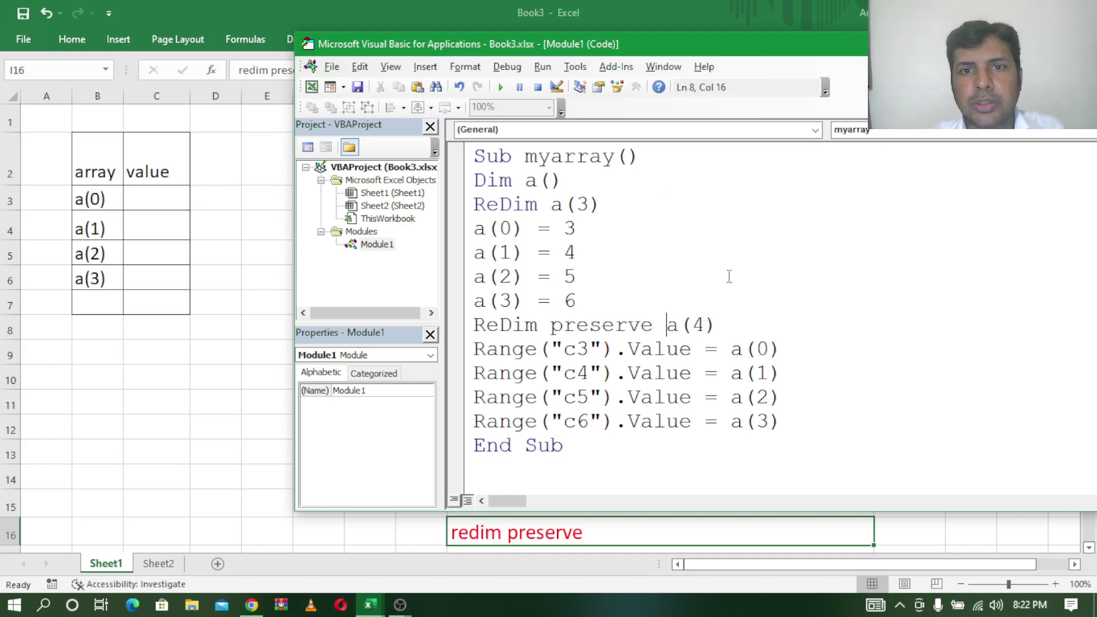
click(768, 372)
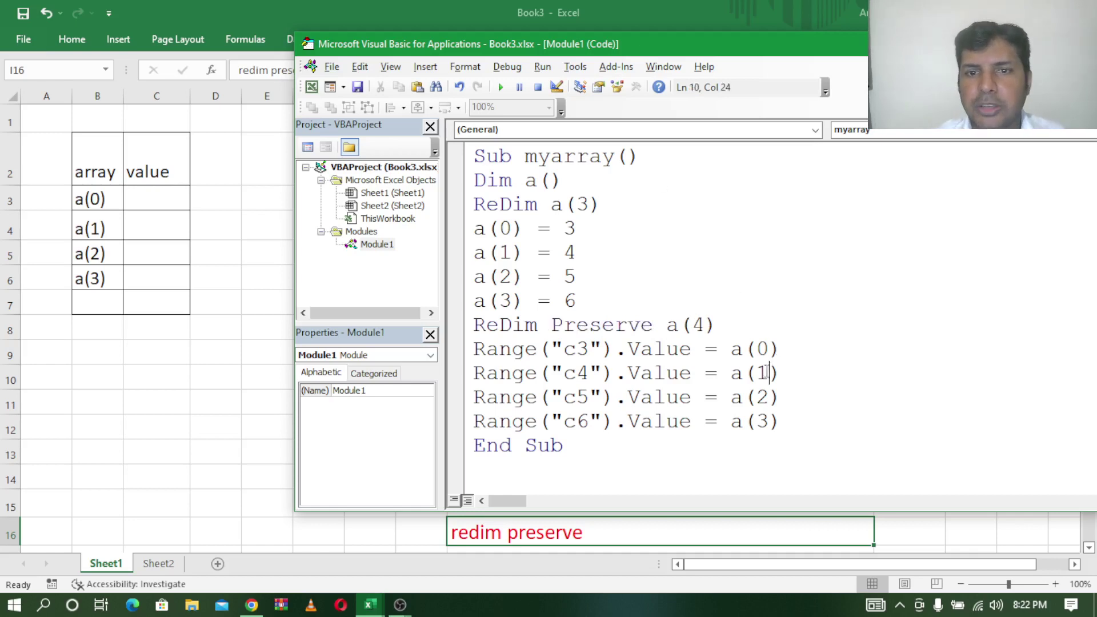
click(500, 87)
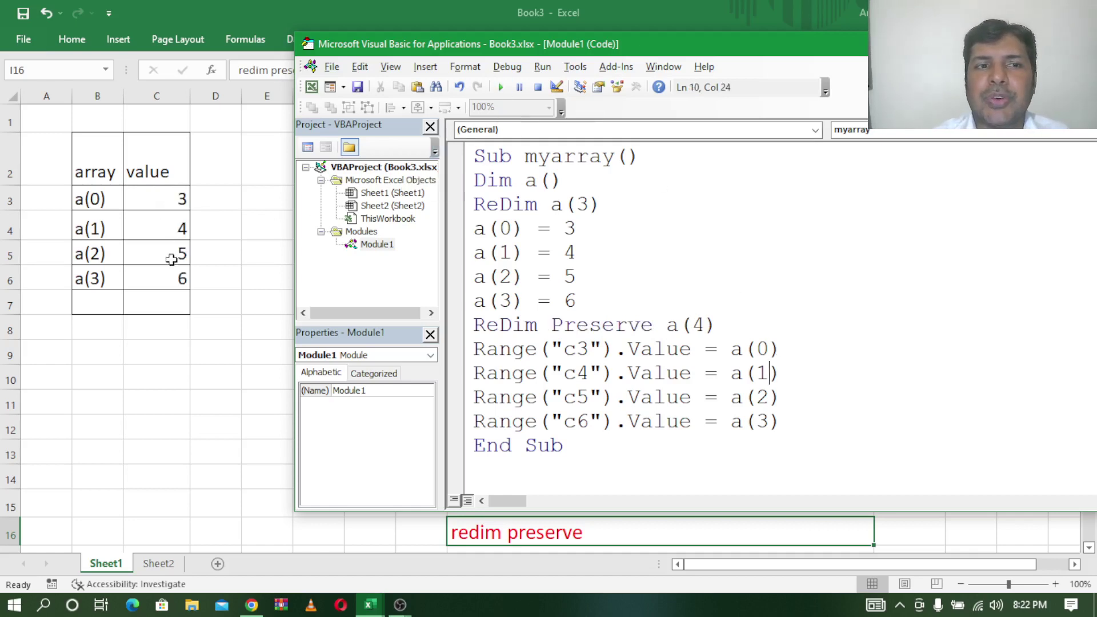
Step: Compare the new size 4 in a(4) with the original ReDim a(3), then return to the worksheet
drag(706, 327, 688, 327)
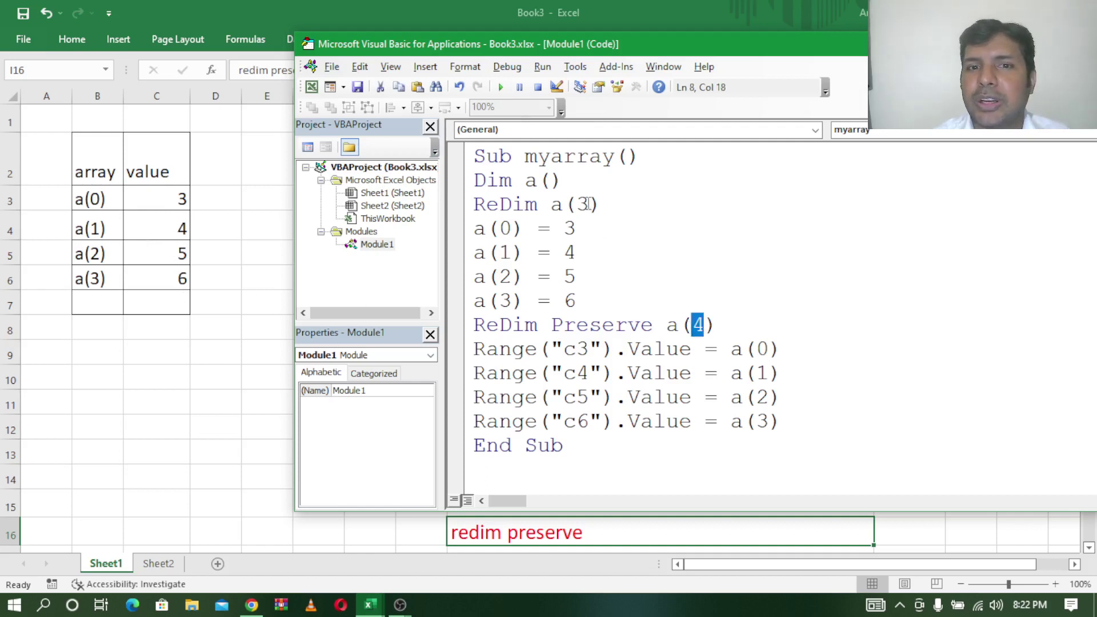
drag(588, 204, 575, 204)
click(703, 326)
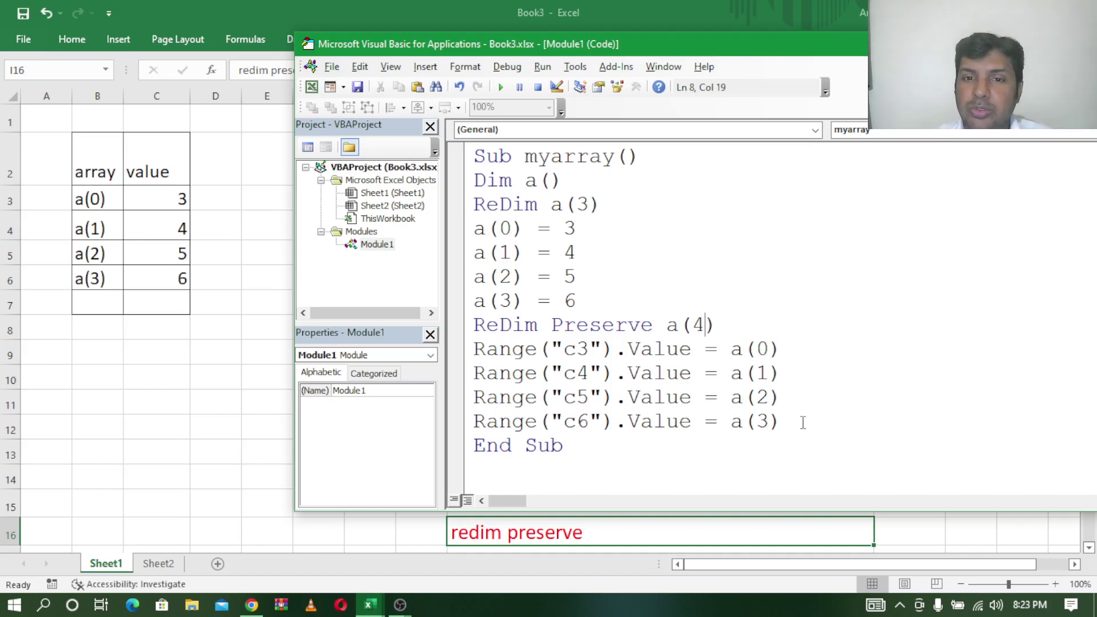
key(alt+F11)
Step: On Sheet2, point out column indices 0–1 in F4:G4 and row indices 0–1 in E5:E6
click(163, 564)
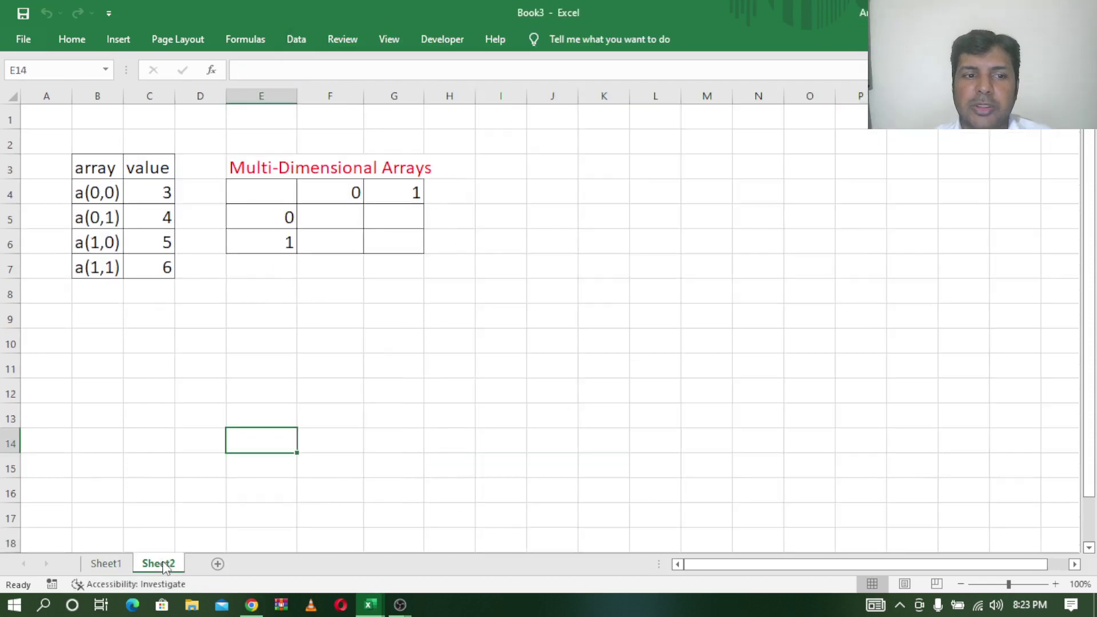
click(156, 210)
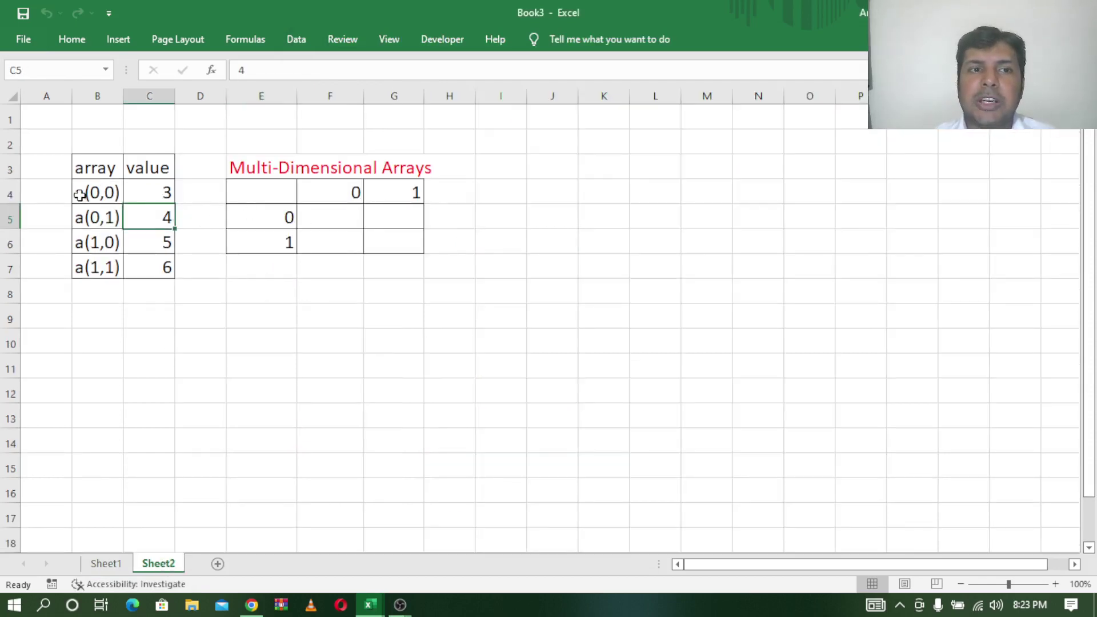
click(335, 189)
click(400, 187)
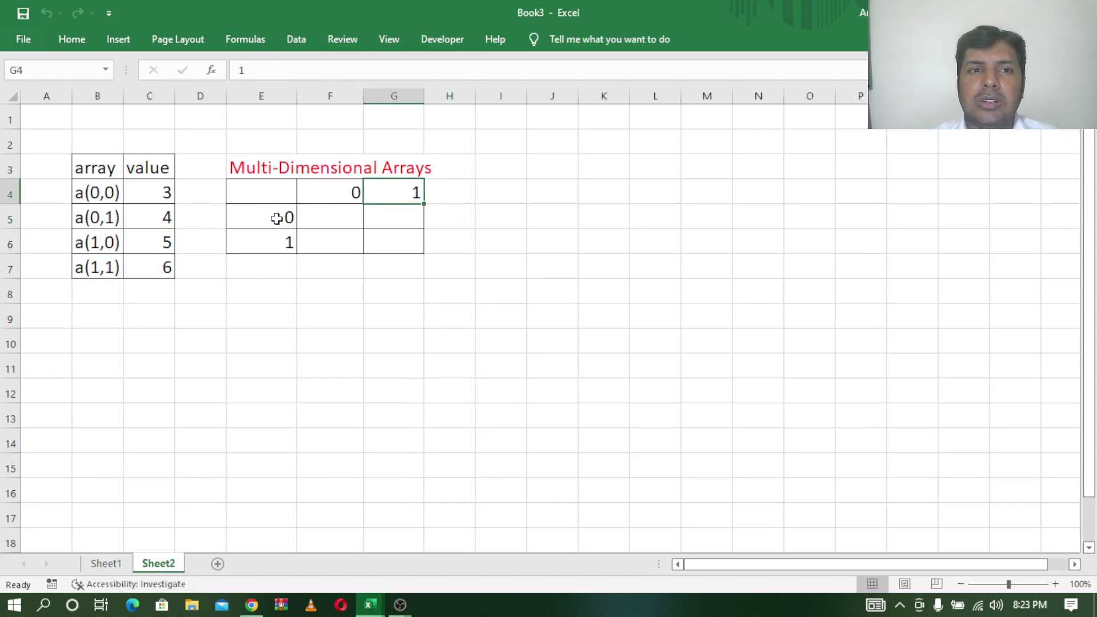
click(278, 260)
click(279, 222)
click(280, 248)
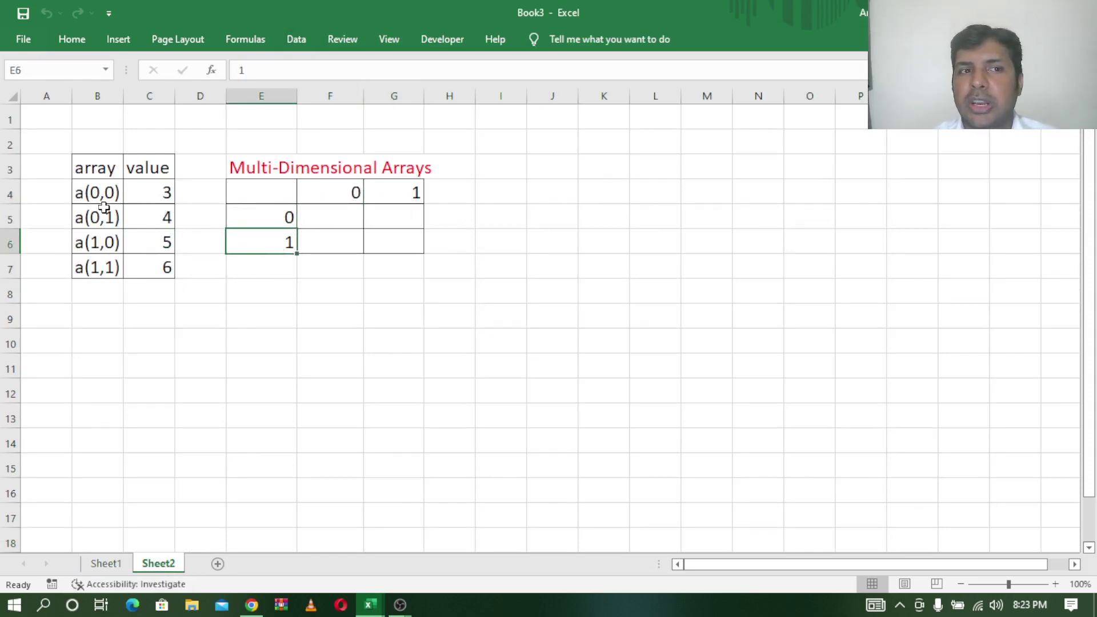
click(95, 193)
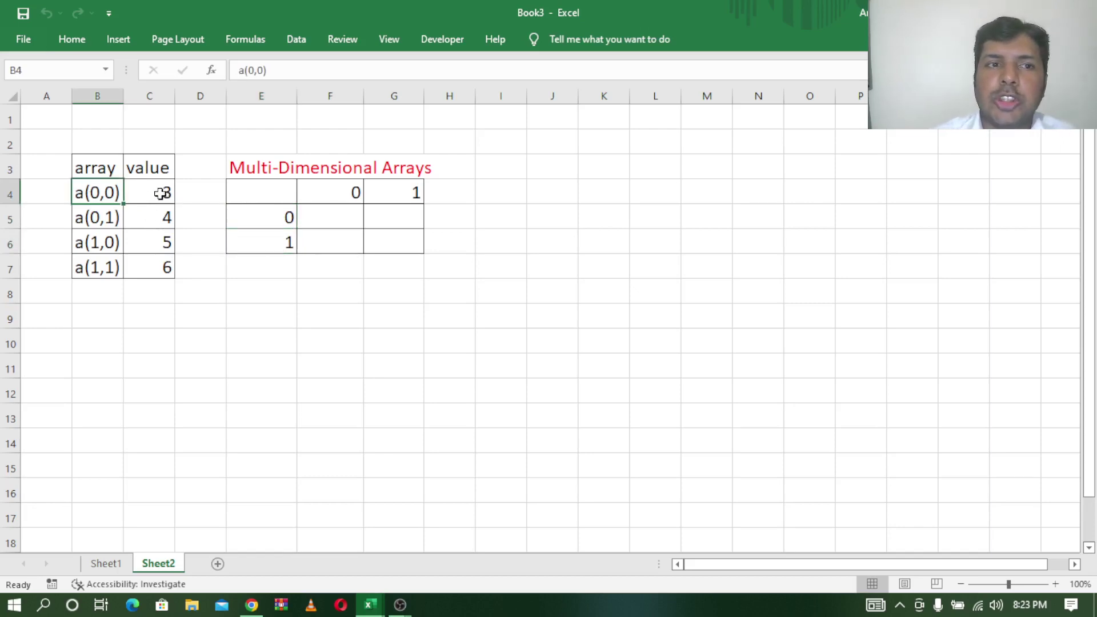
Step: Trace a(0,0) to grid cell F5 and a(0,1) to G5 through their row and column indices
click(259, 220)
click(327, 192)
click(332, 219)
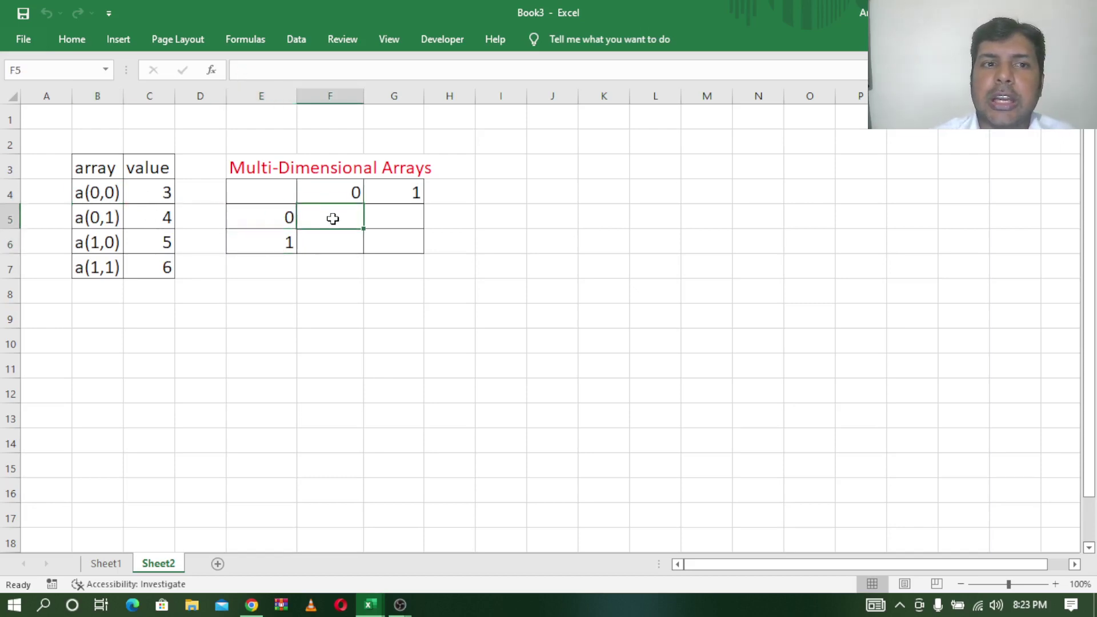
click(100, 217)
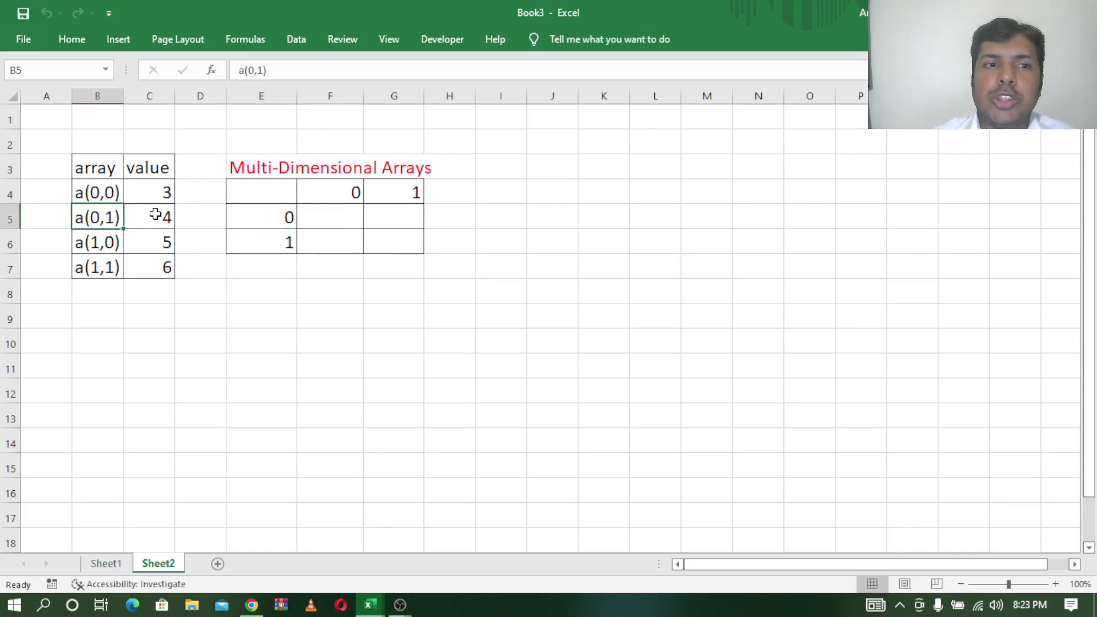
click(281, 219)
click(408, 190)
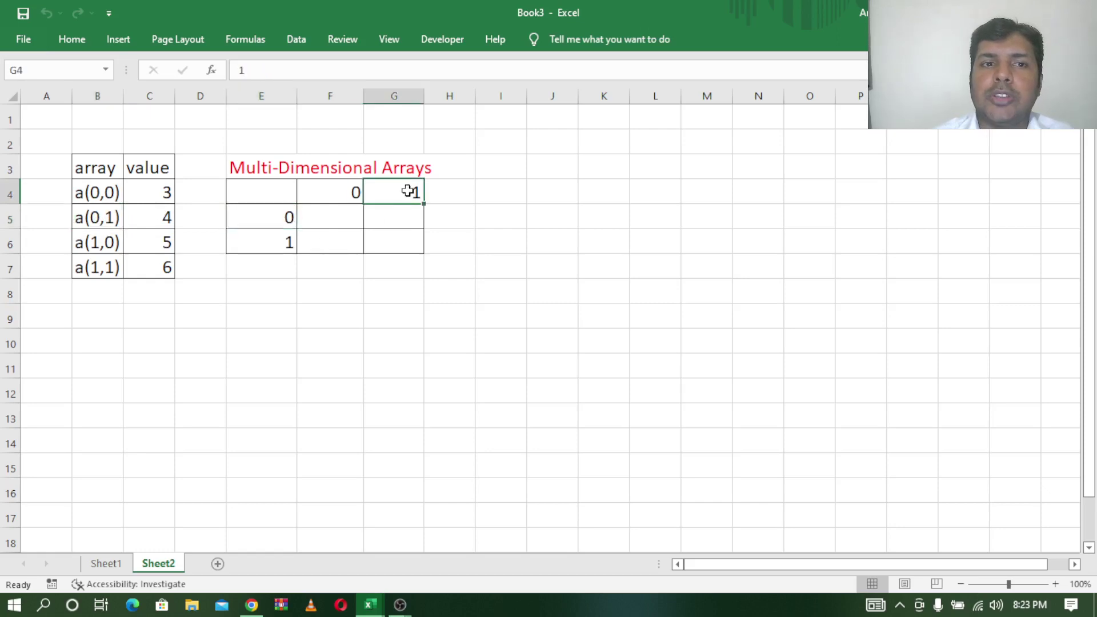
click(393, 216)
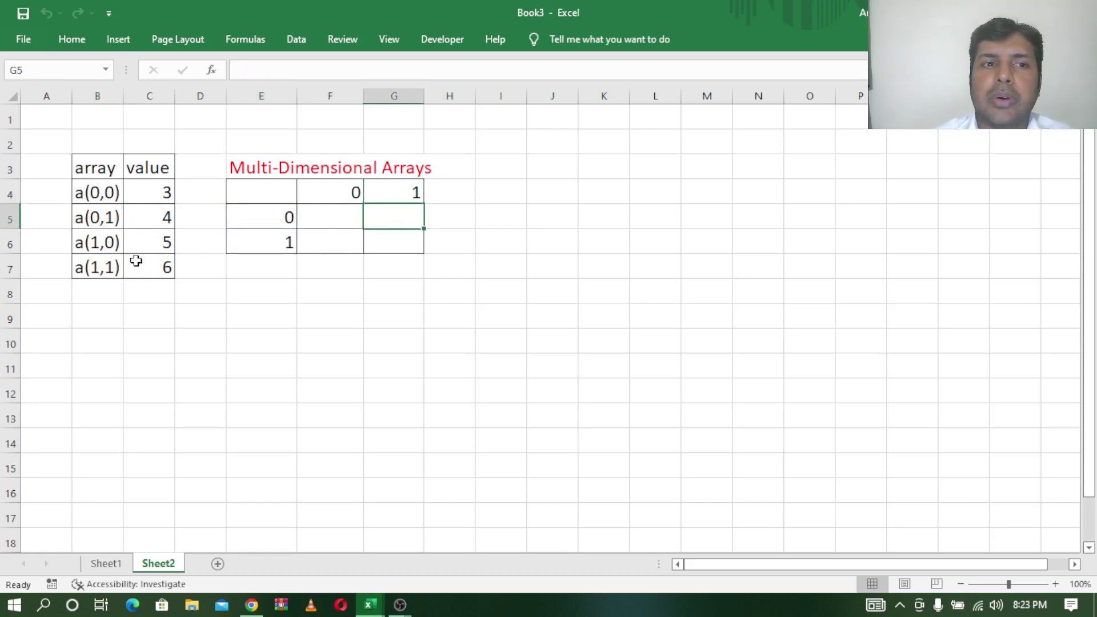
Step: Trace a(1,0) to F6 and a(1,1) to G6, then return to the VBA editor
click(99, 244)
click(269, 245)
click(319, 188)
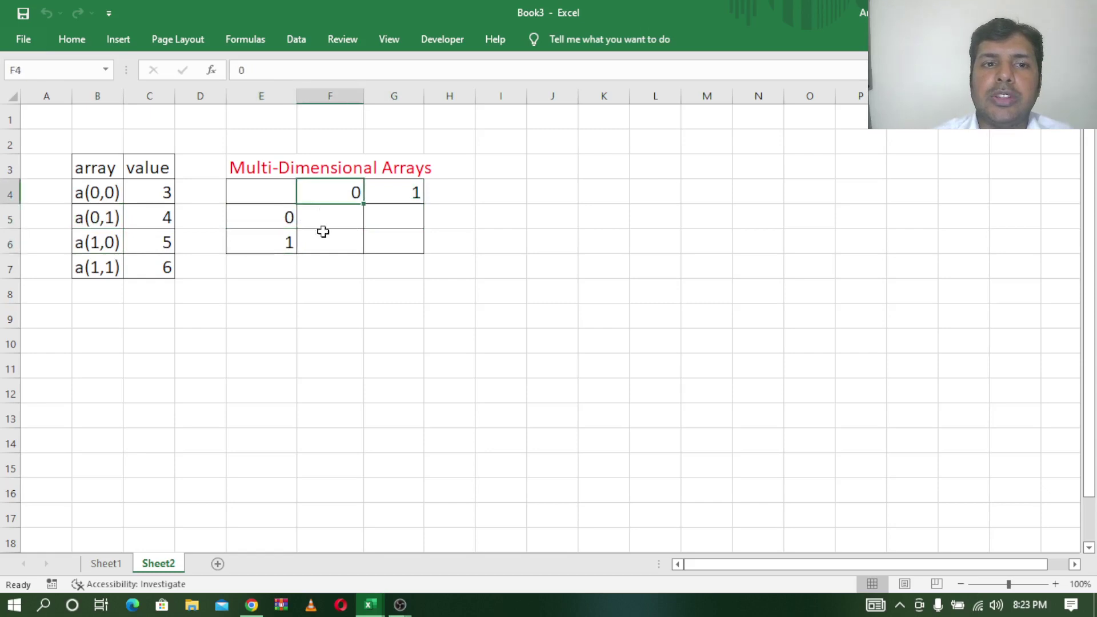
click(323, 246)
click(91, 273)
click(157, 268)
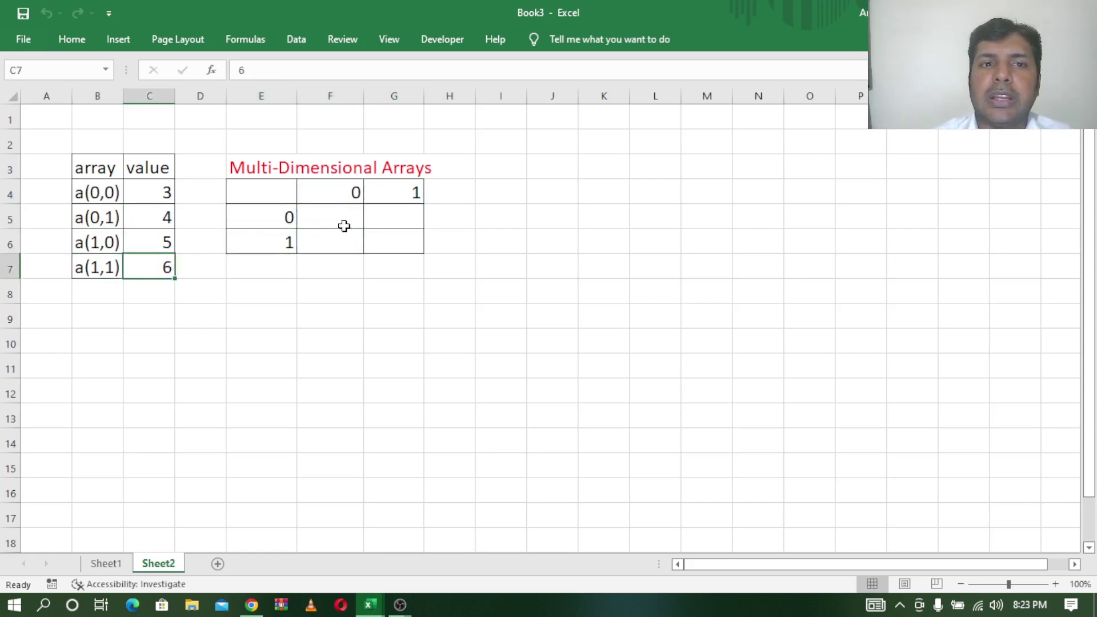
click(389, 248)
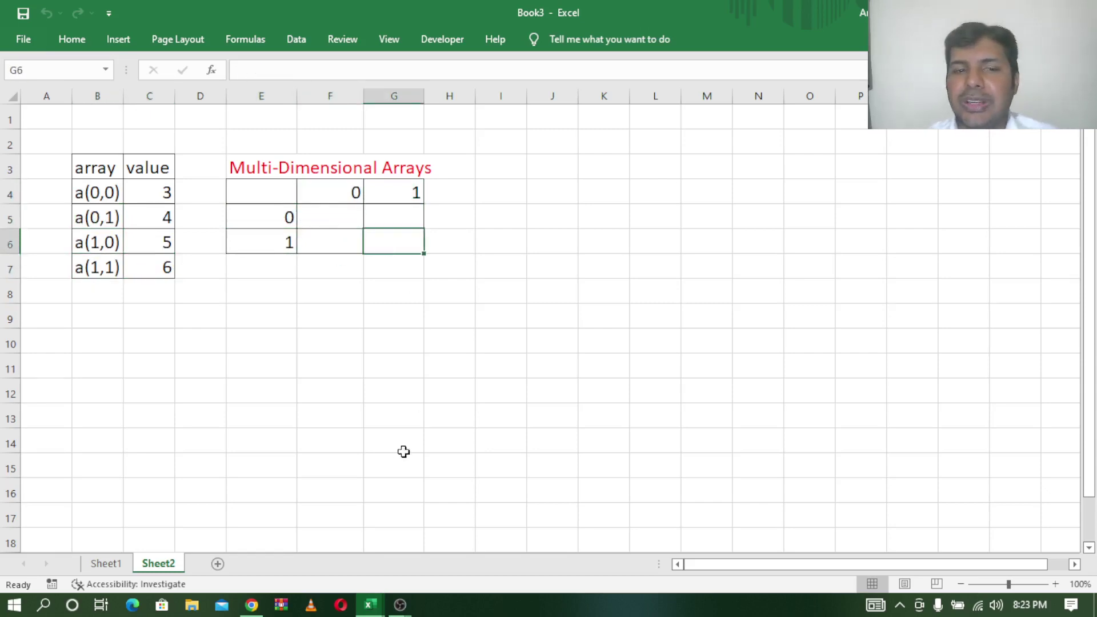
mouse_move(369, 604)
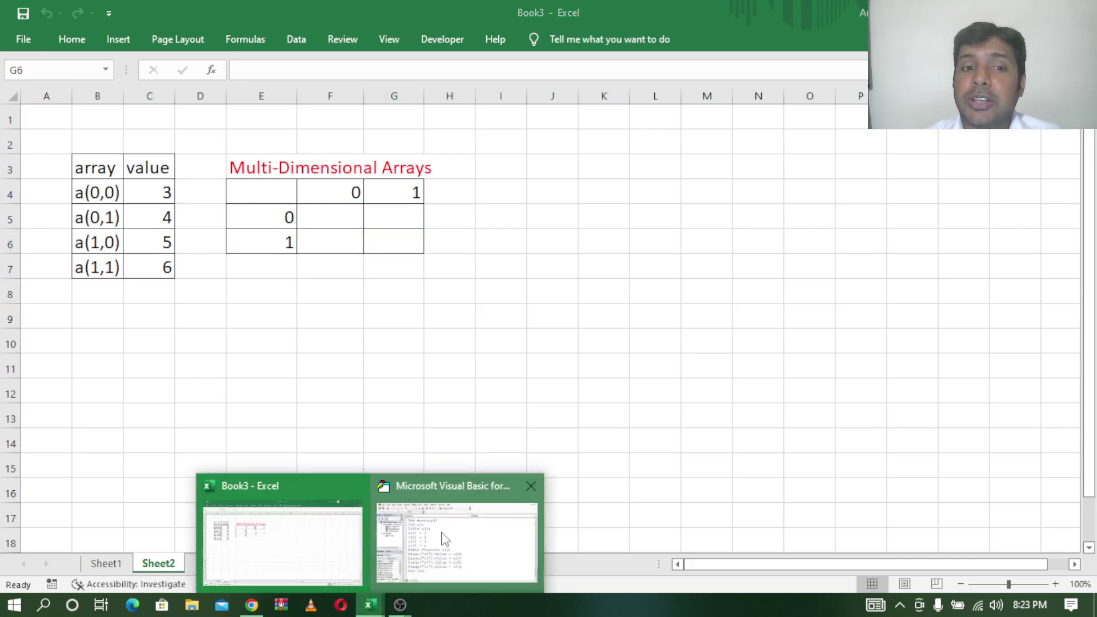
click(440, 532)
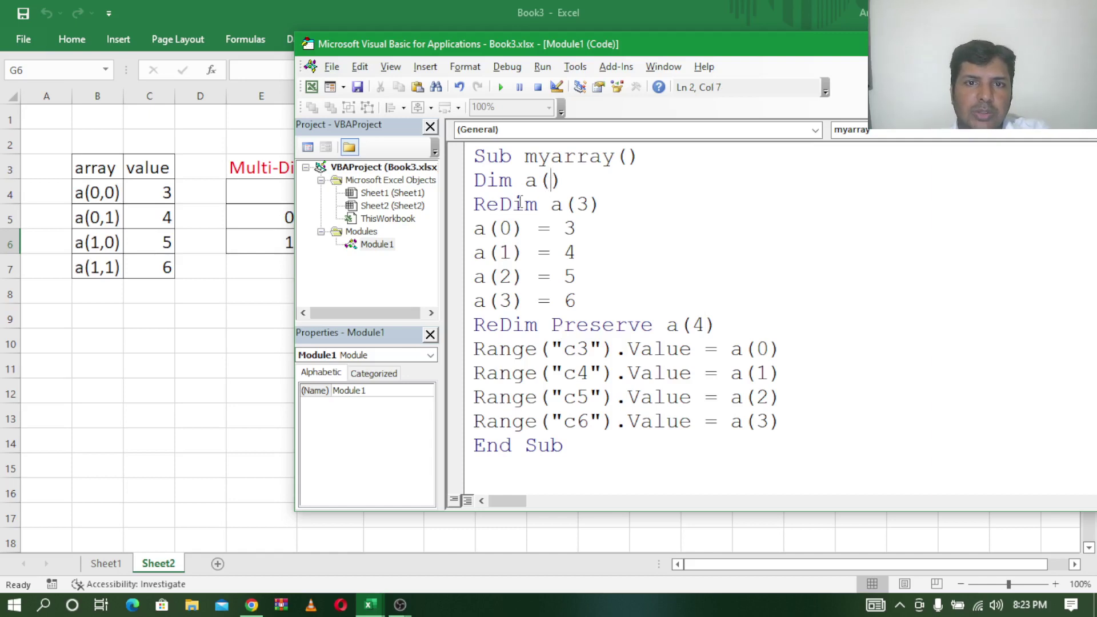
Step: Delete the 'ReDim a(3)' and 'ReDim Preserve a(4)' lines, leaving only Dim a()
drag(472, 204, 605, 206)
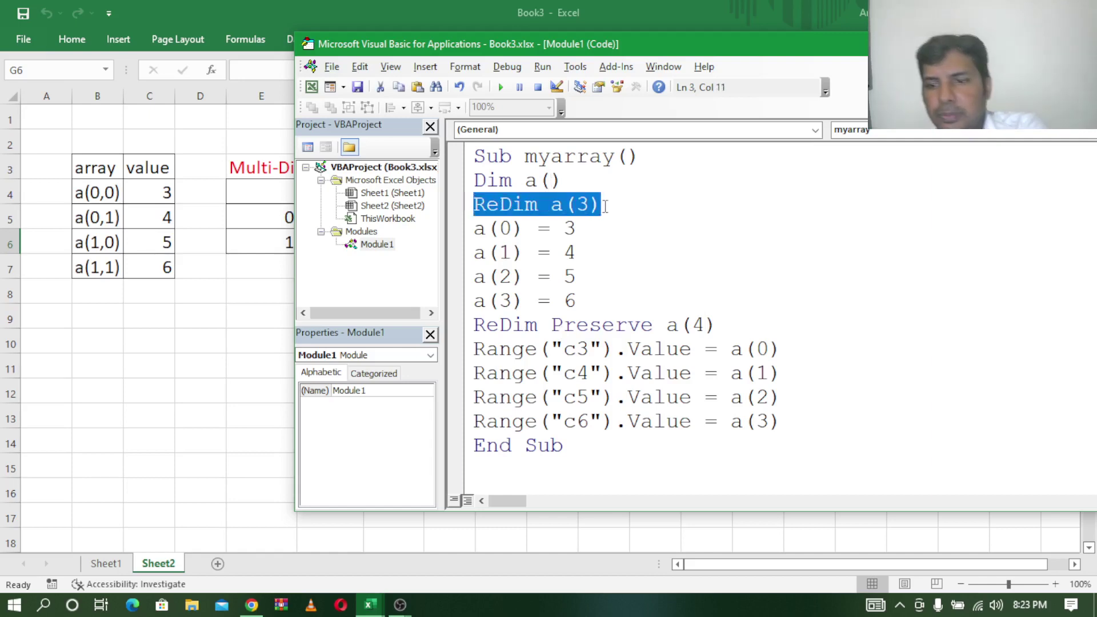
key(Delete)
drag(718, 325, 474, 326)
key(Delete)
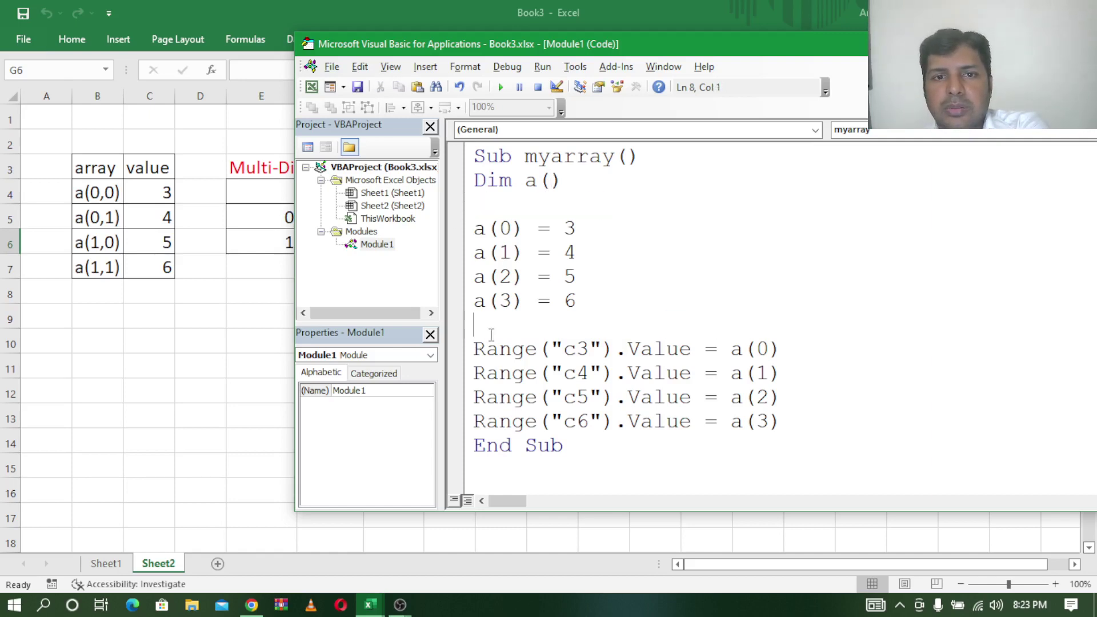
click(551, 181)
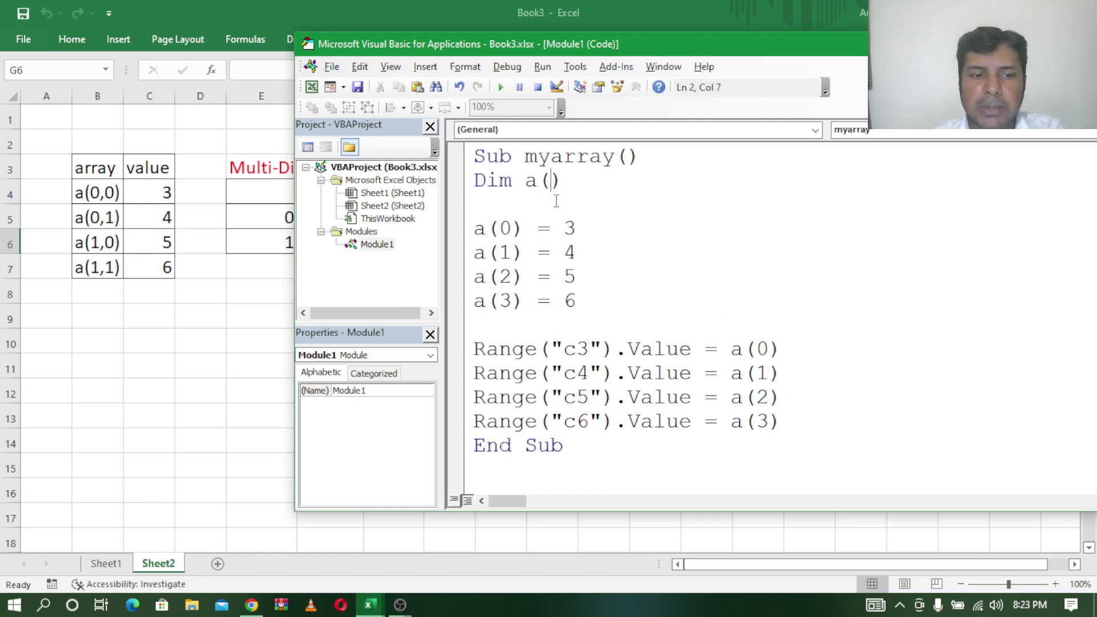
Step: Declare the array as Dim a(1,1) and remove the blank line beneath it
text(1)
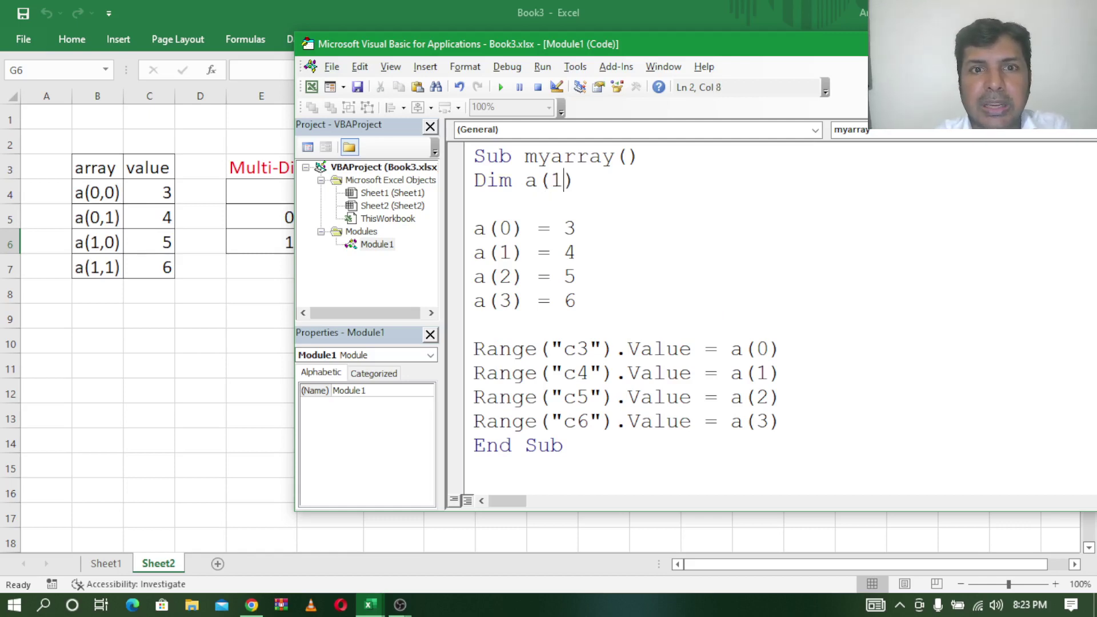
text(,1)
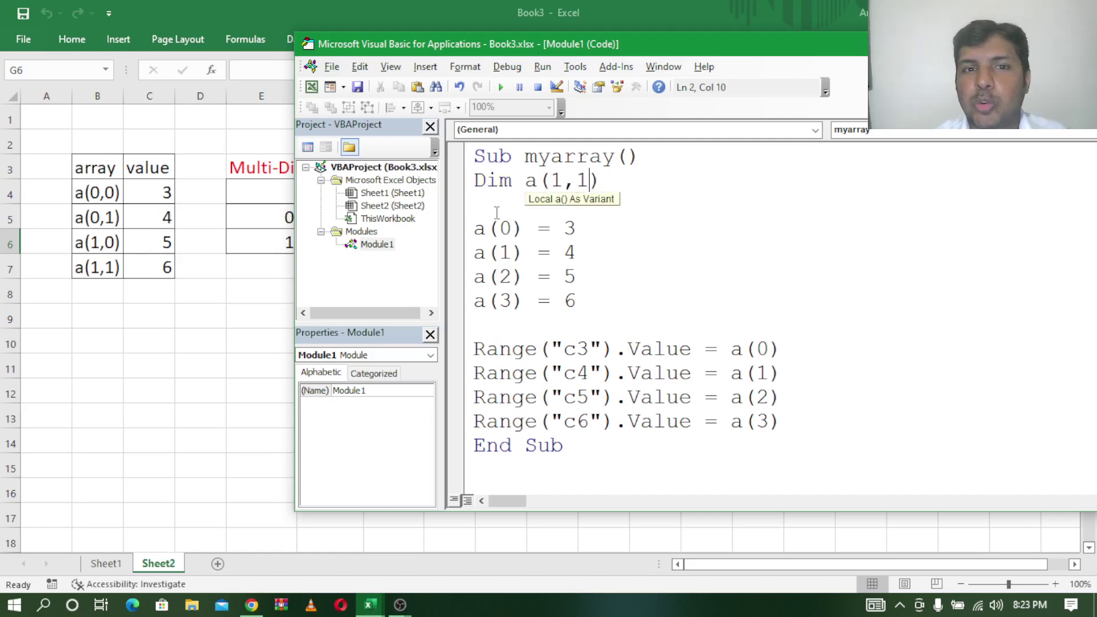
click(496, 213)
key(Delete)
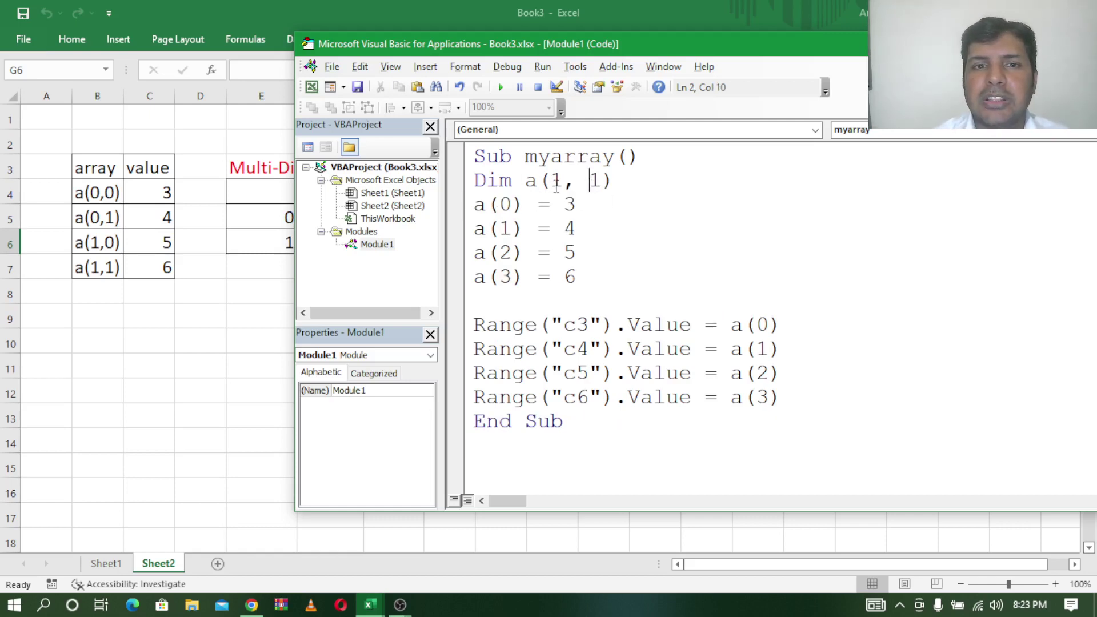
Step: Re-index the first two assignments as a(0, 0) = 3 and a(0, 1) = 4
click(510, 203)
text(, )
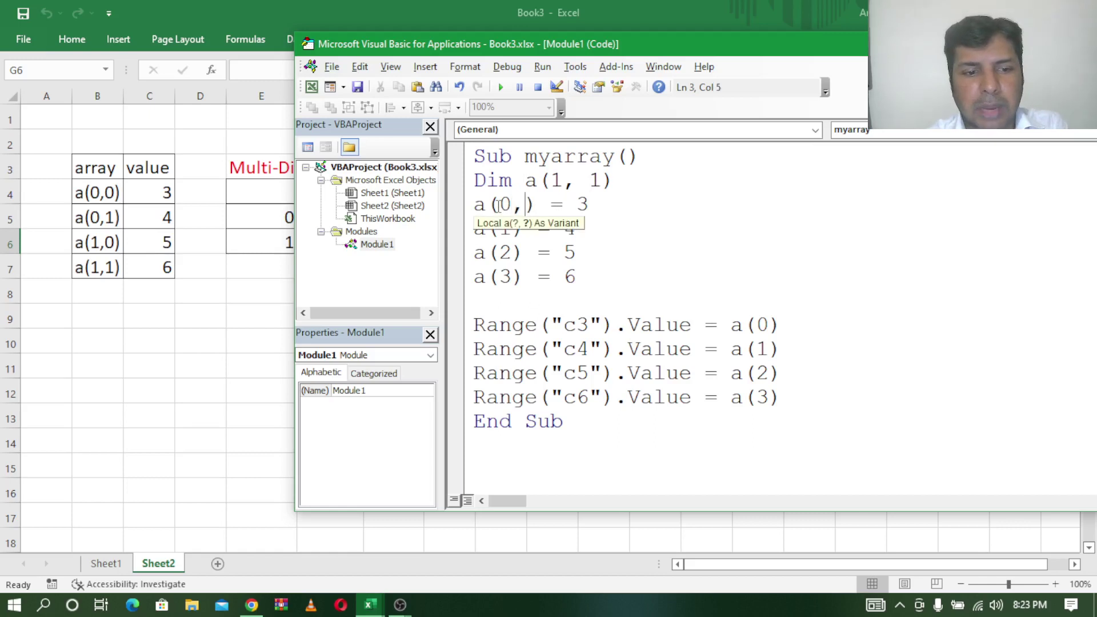
text(1)
key(Down)
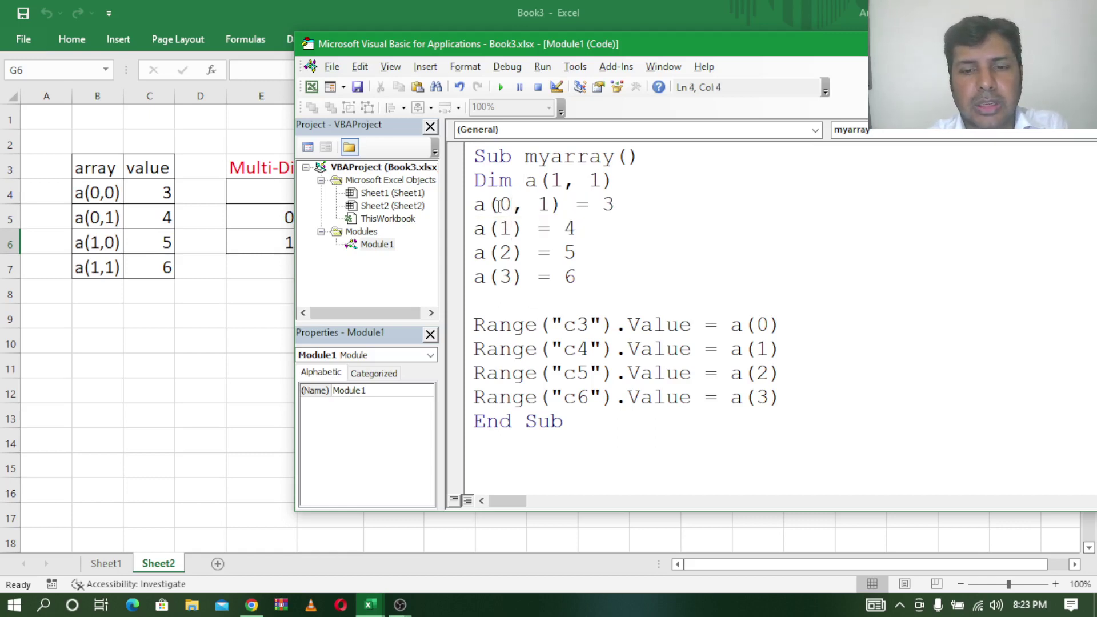
key(BackSpace)
text(0)
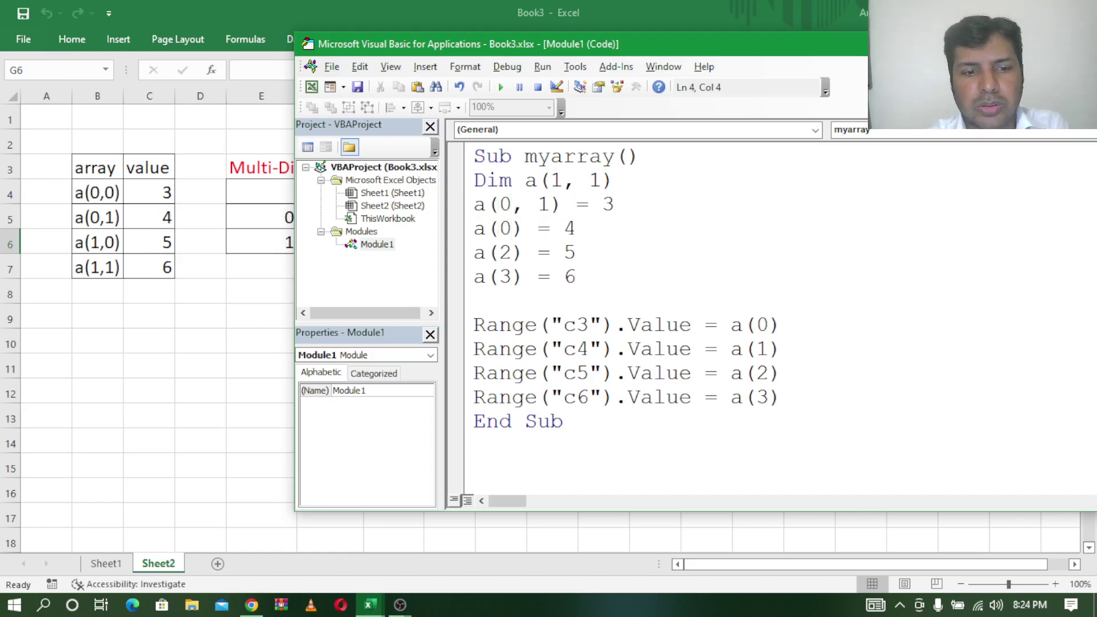
click(553, 204)
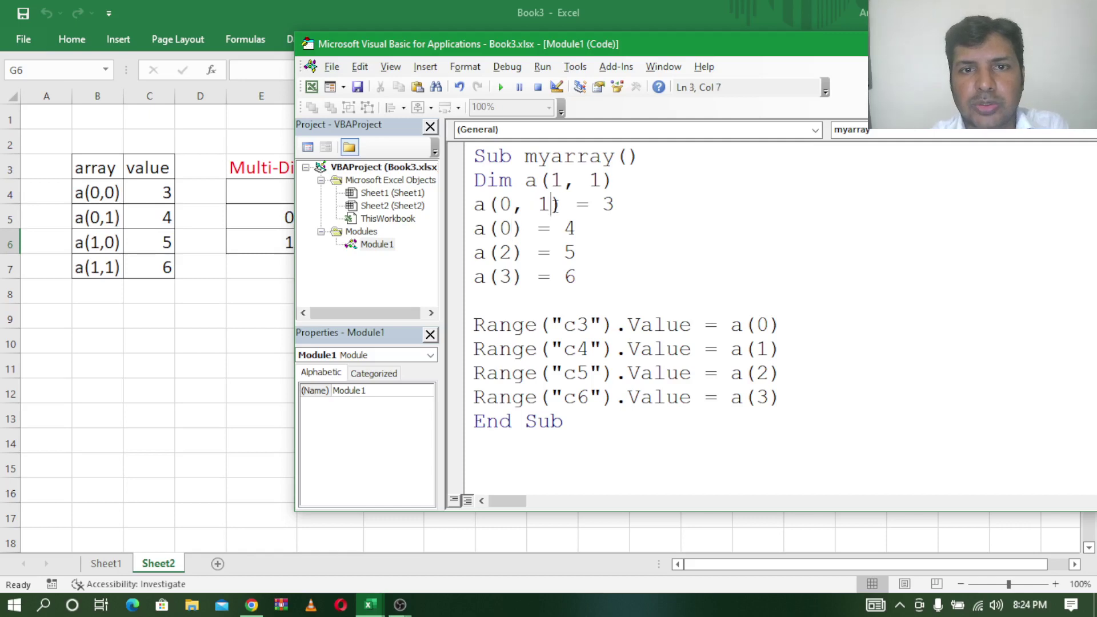
key(BackSpace)
text(0)
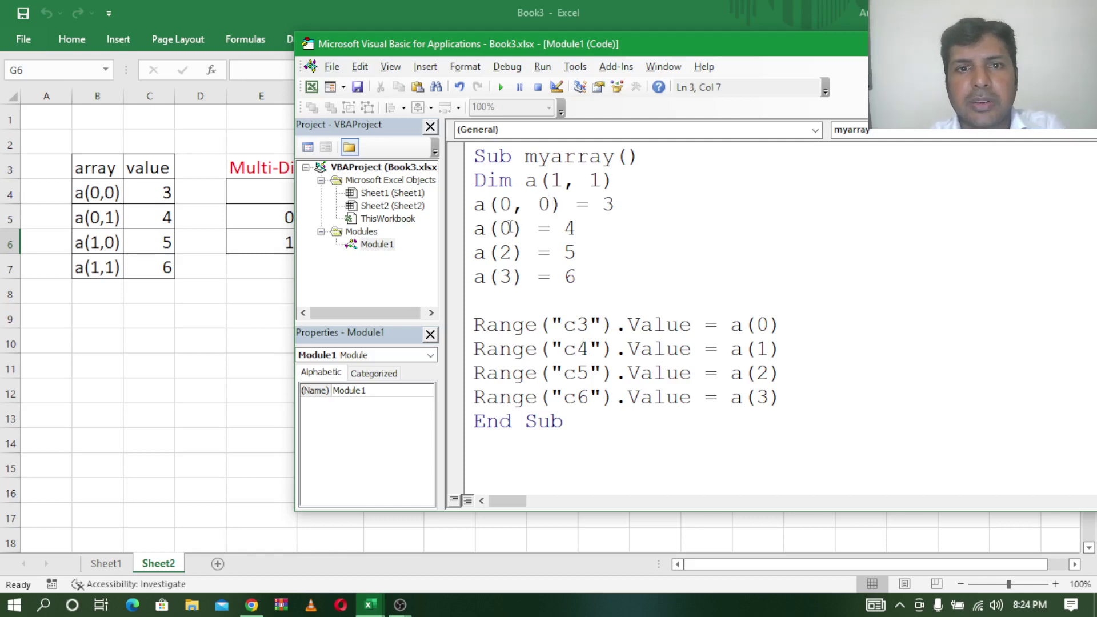
text(, 1)
Step: Re-index the last two assignments as a(1, 0) = 5 and a(1, 1) = 6
key(Down)
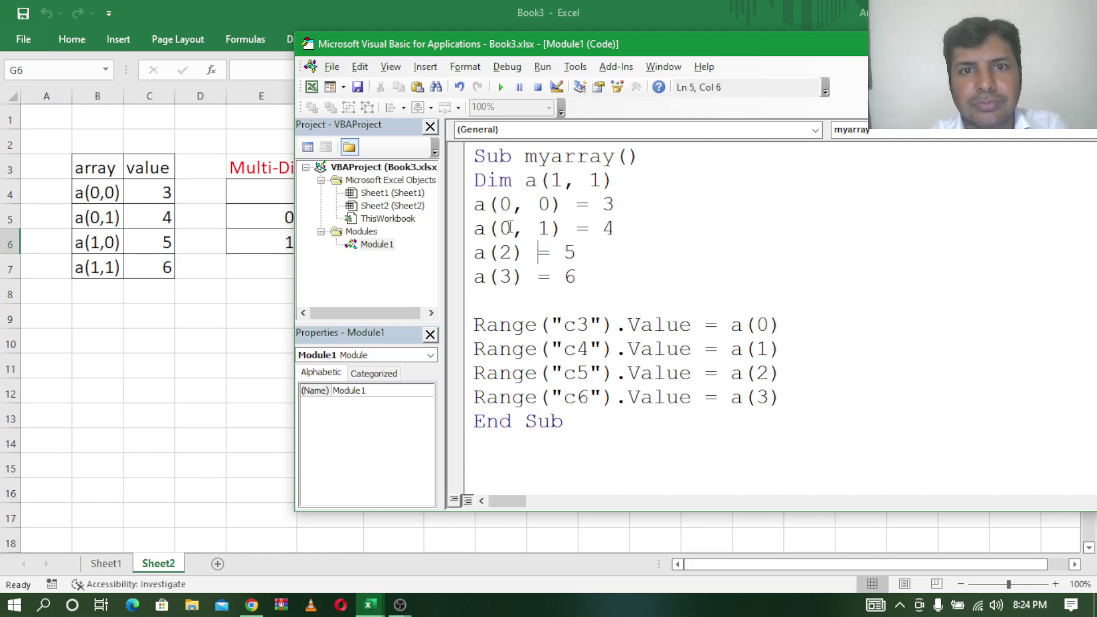
key(BackSpace)
text(1)
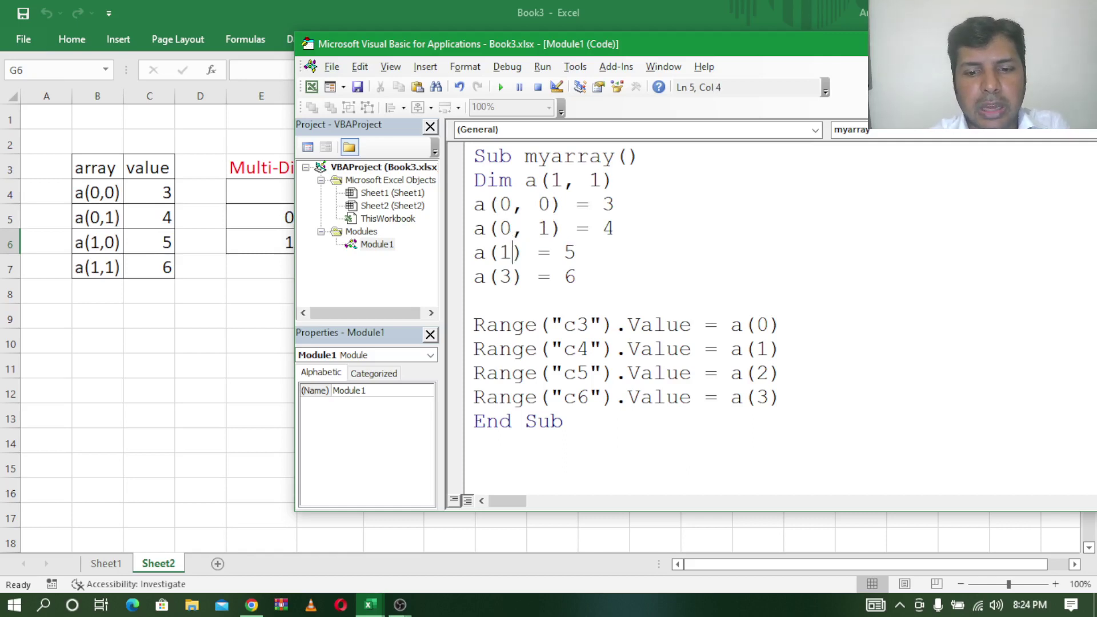
text(,0)
key(Down)
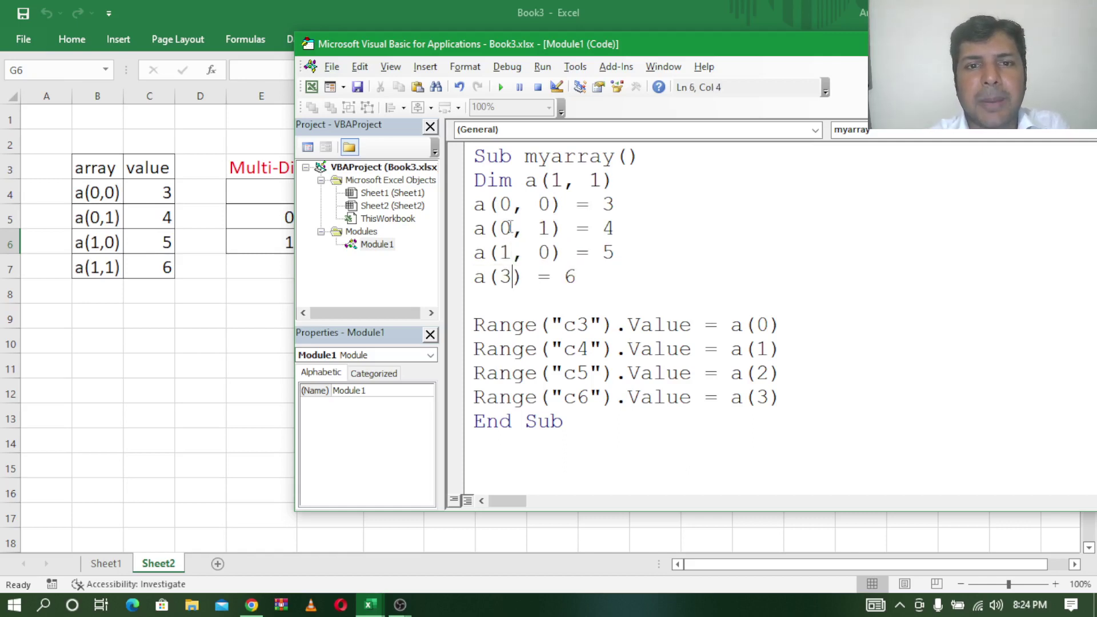
key(BackSpace)
text(1,1)
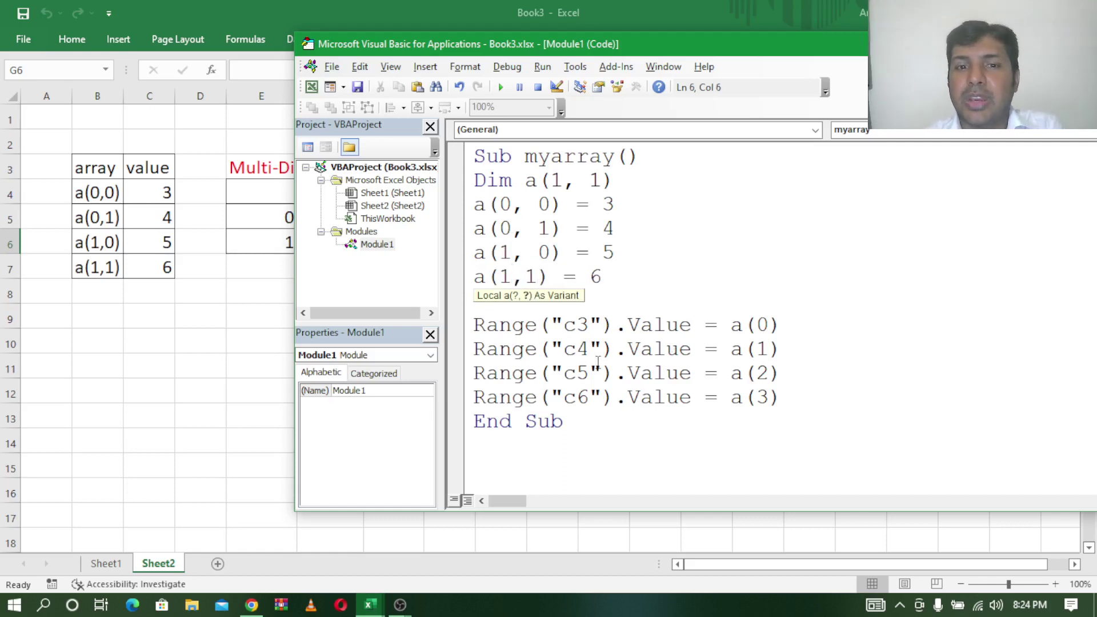
click(589, 320)
Step: Retarget the first two Range lines from C3 and C4 to F5 and G5
drag(420, 44, 579, 54)
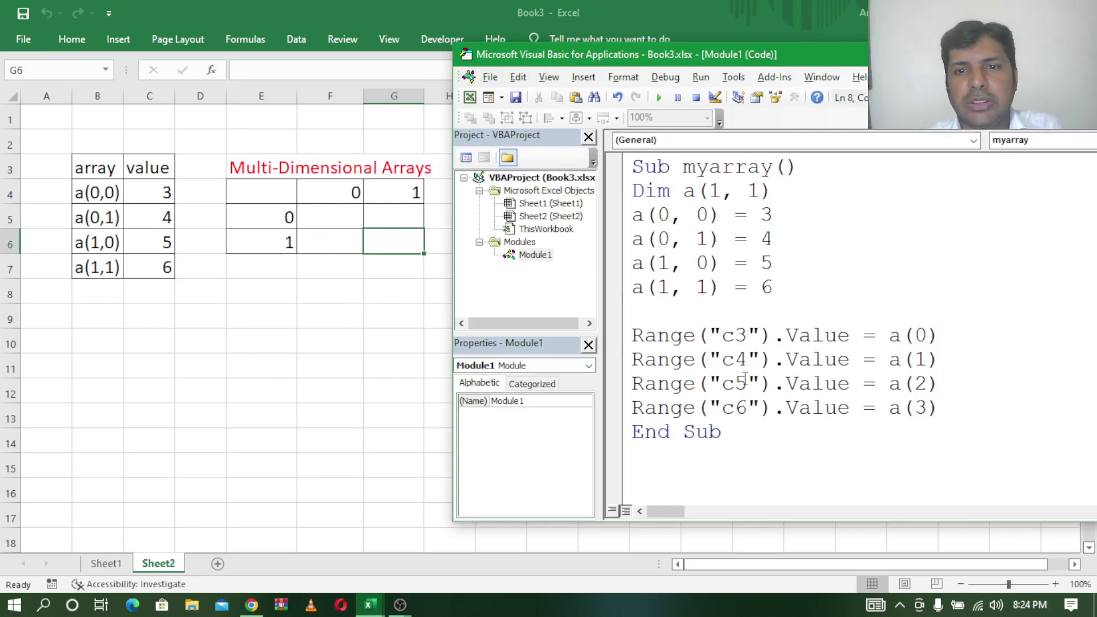
key(BackSpace)
key(BackSpace)
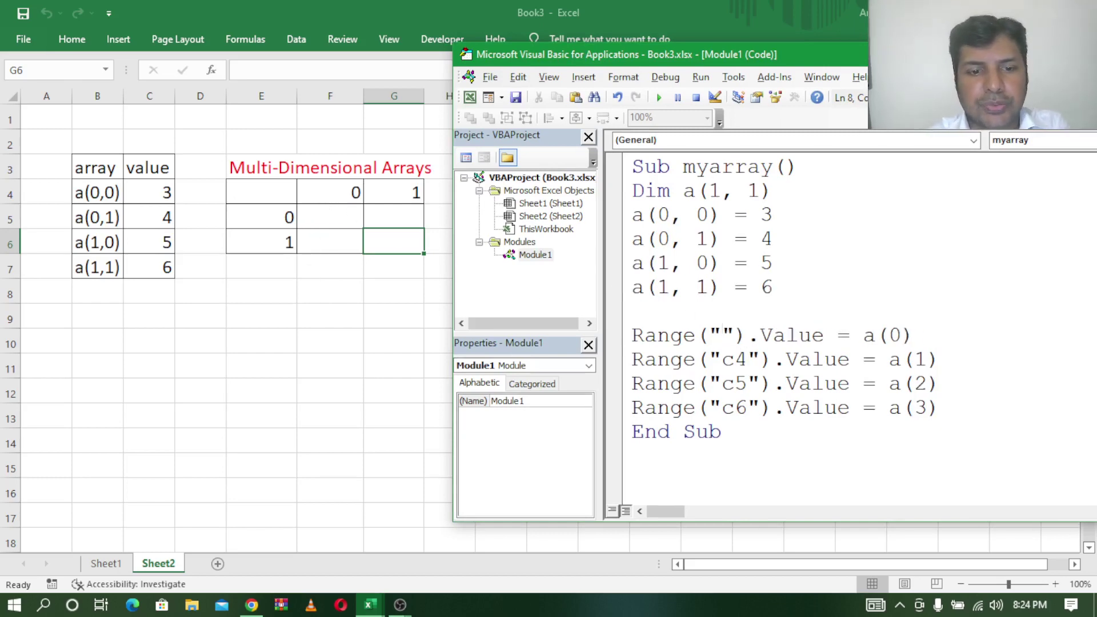
text(f5)
key(BackSpace)
key(BackSpace)
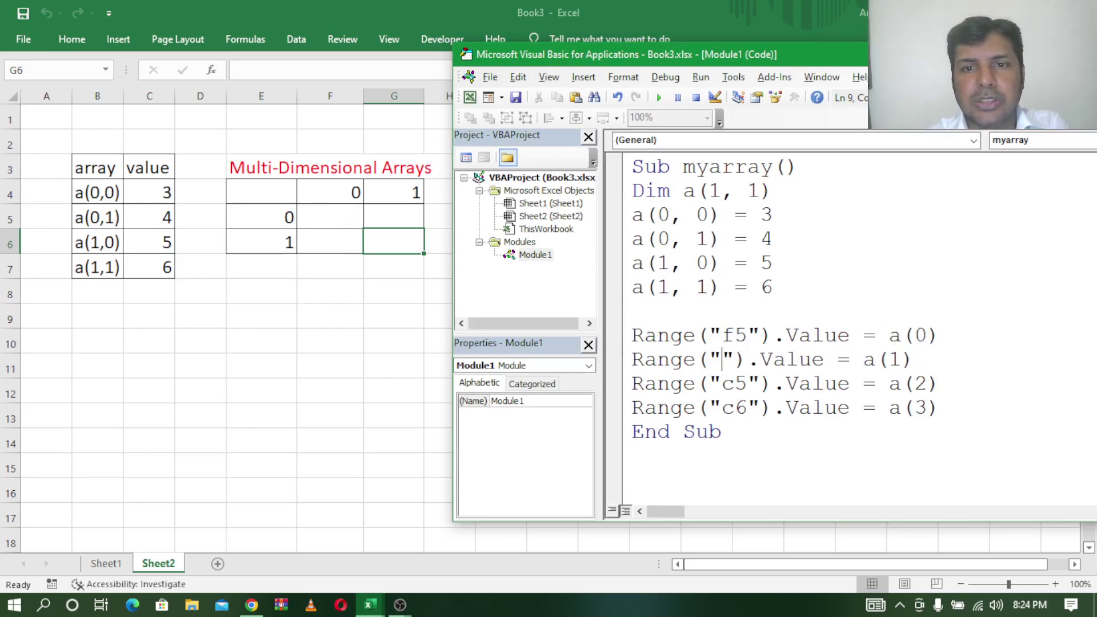
text(g5)
Step: Retarget the last two Range lines from C5 and C6 to F6 and G6
key(Down)
key(BackSpace)
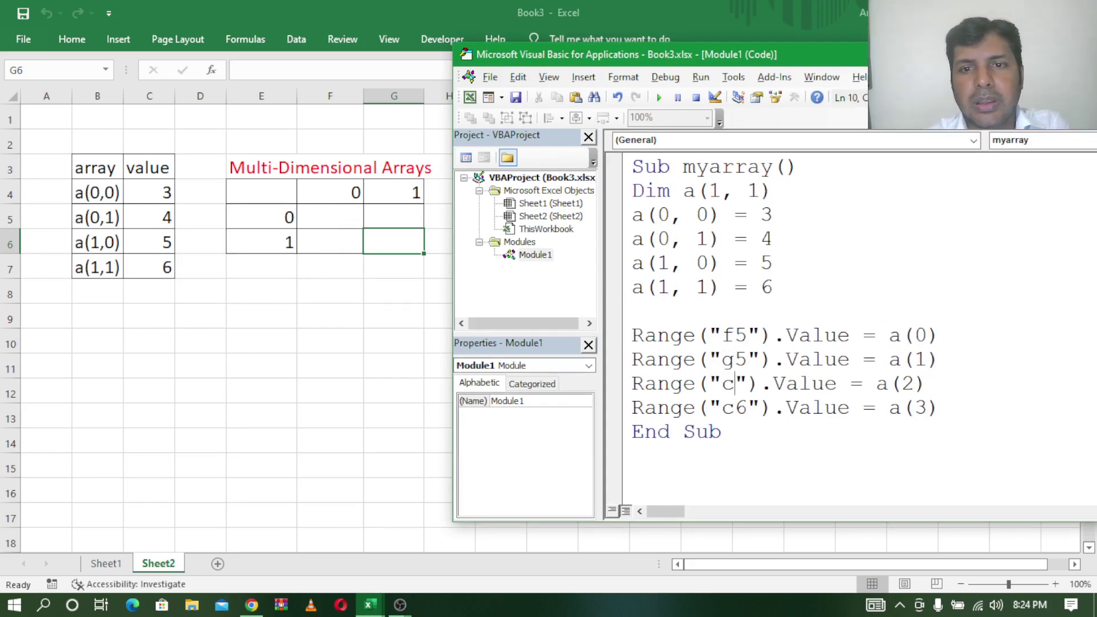
key(BackSpace)
text(f)
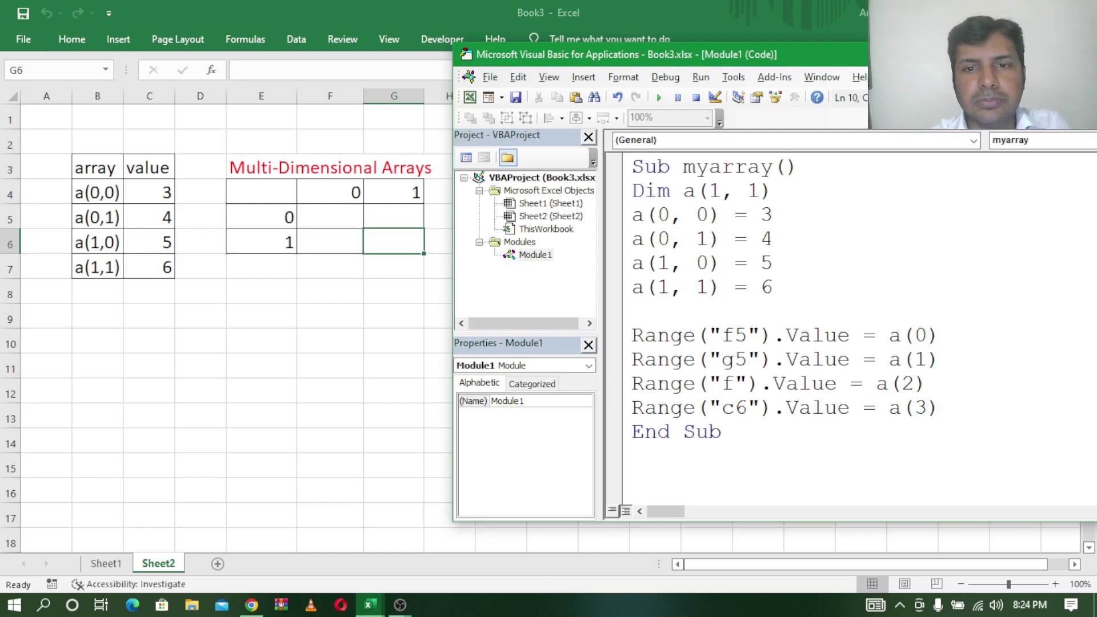
text(6)
key(Down)
key(BackSpace)
key(BackSpace)
text(g)
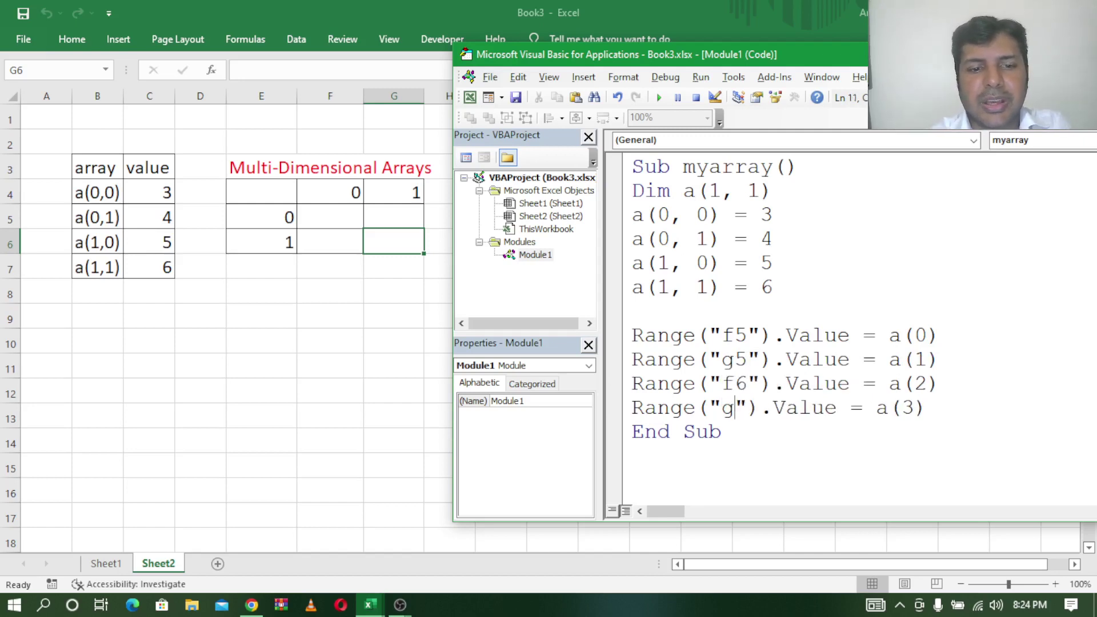
text(6)
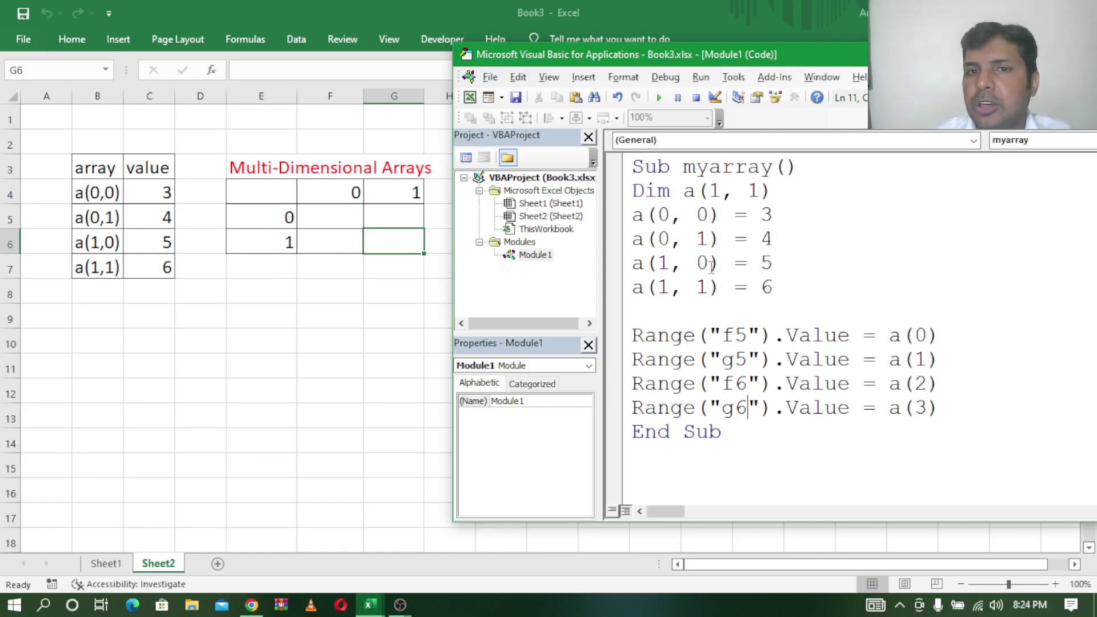
drag(633, 167, 754, 295)
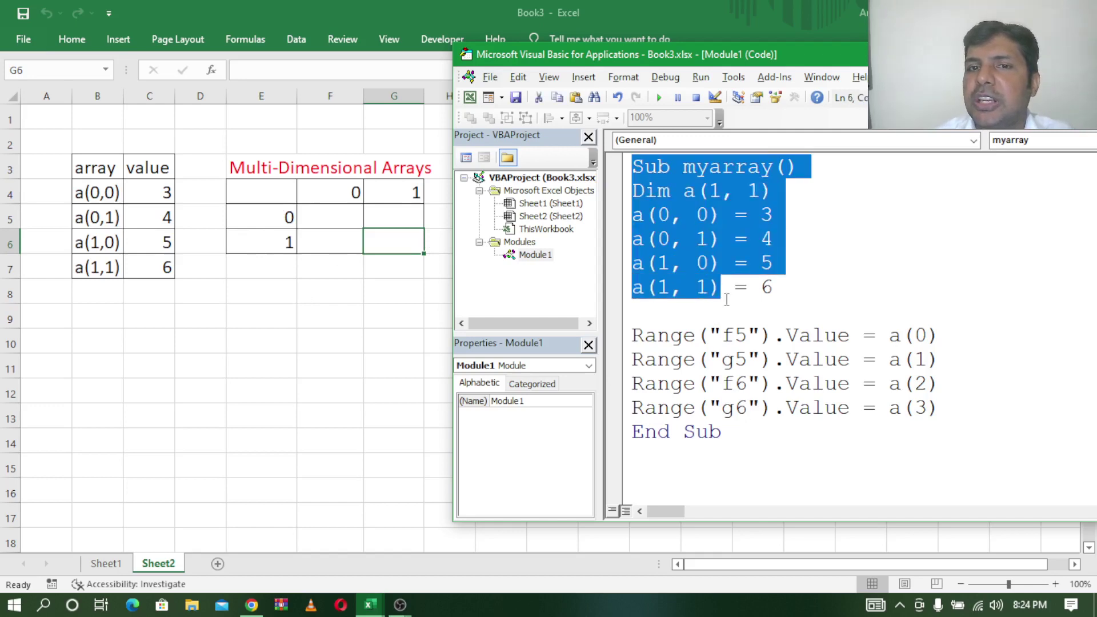
Step: Clear the first upper bound 1 in Dim a(1, 1) so it can become 2
click(847, 295)
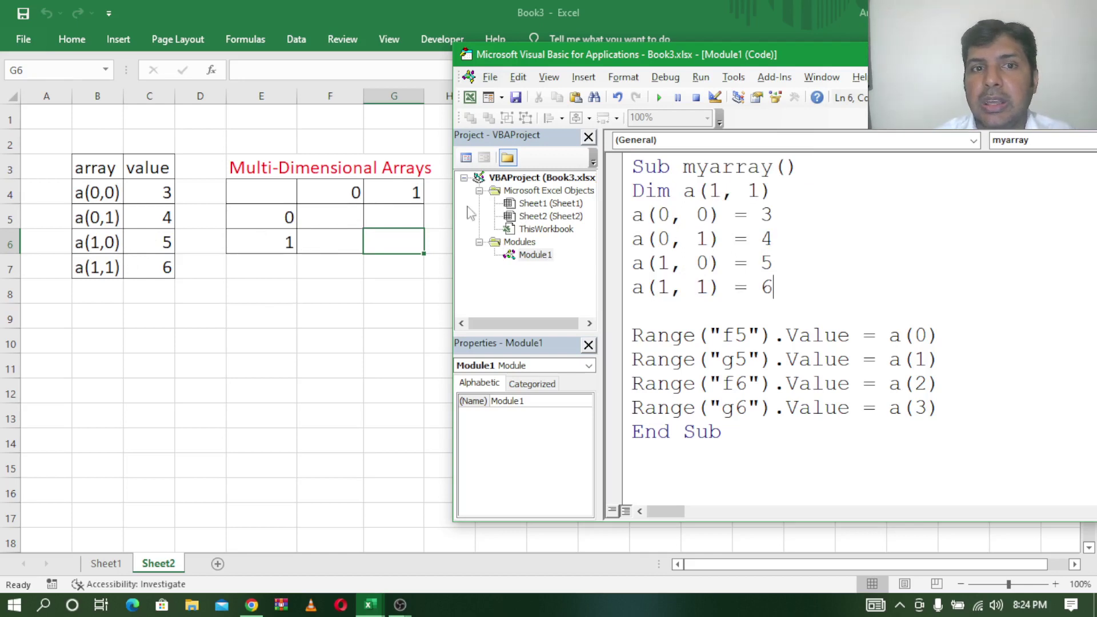
click(718, 190)
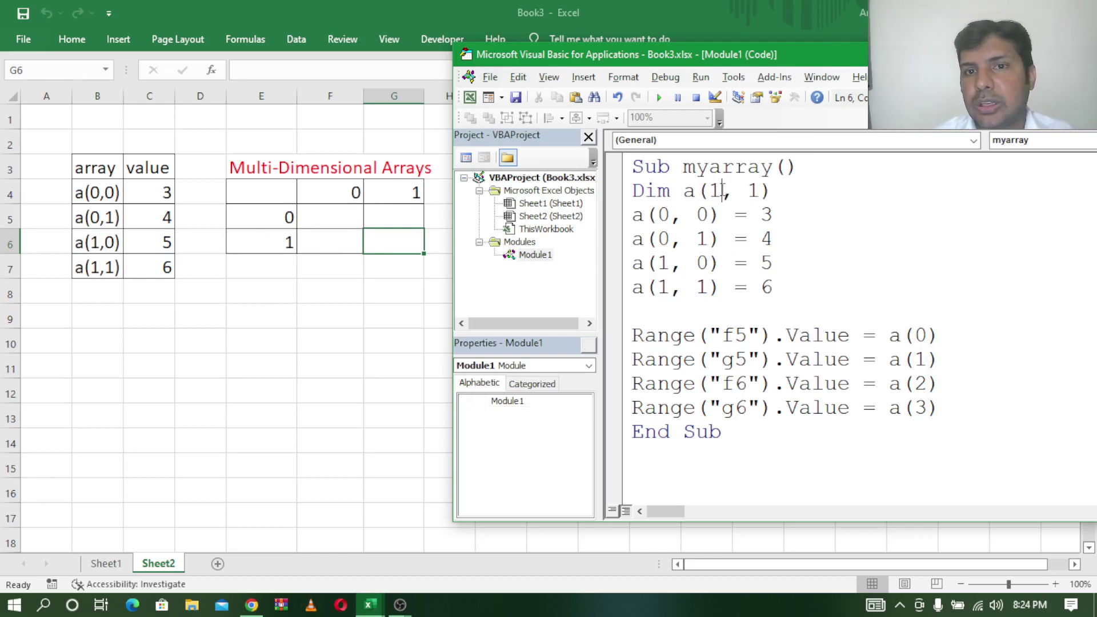
key(BackSpace)
Step: Finish Dim a(2, 1), switch to the worksheet, and enter the label a(2,0) in B8
text(2)
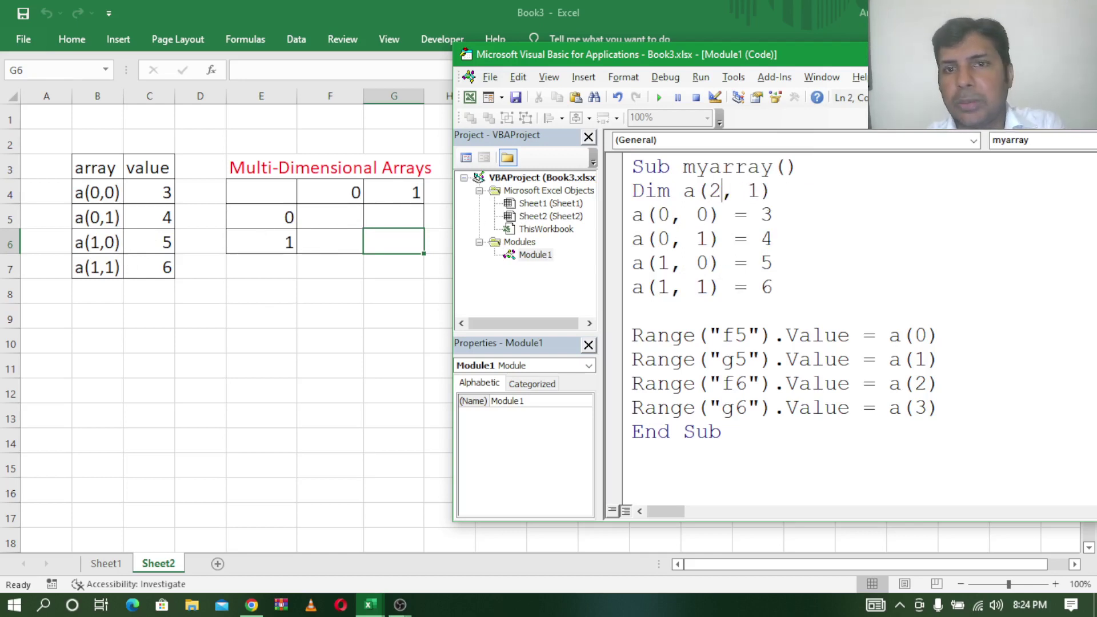
key(alt+F11)
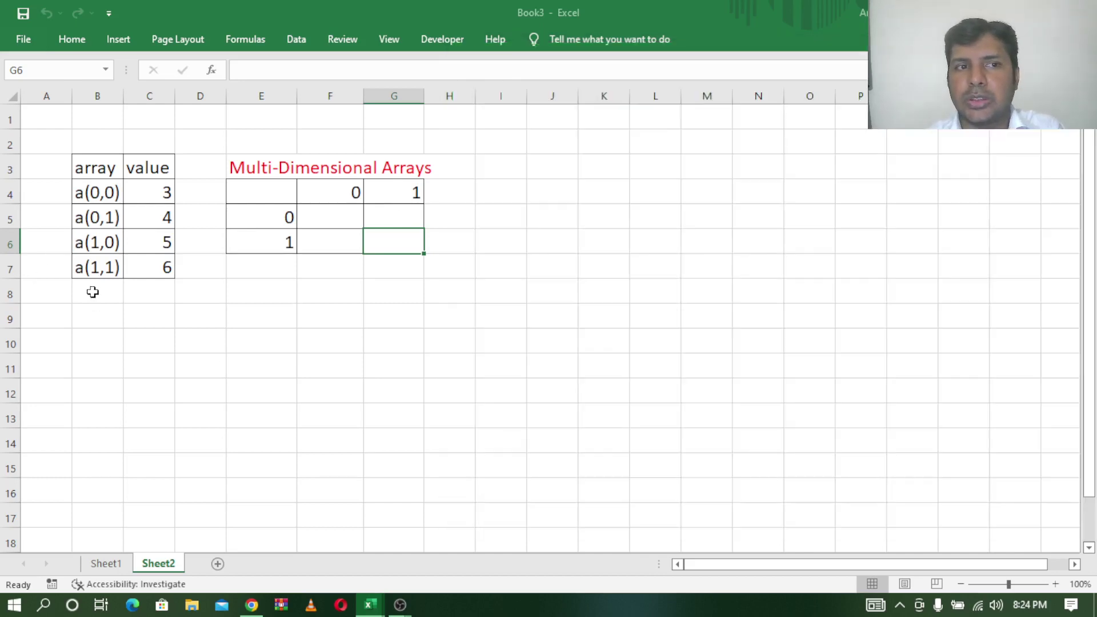
click(92, 292)
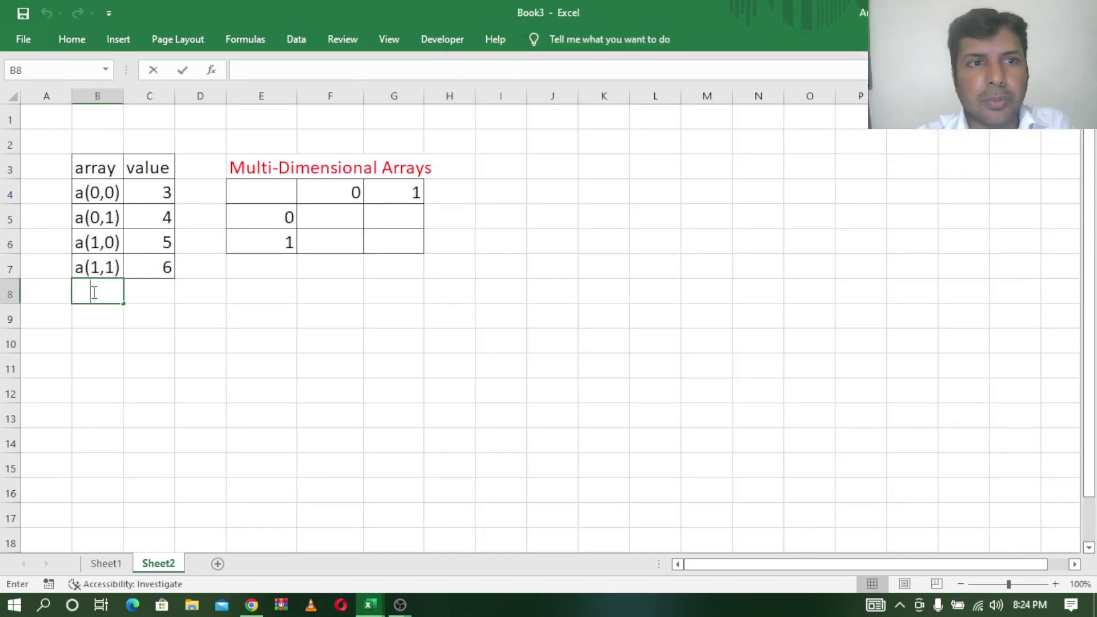
text(a(2,)
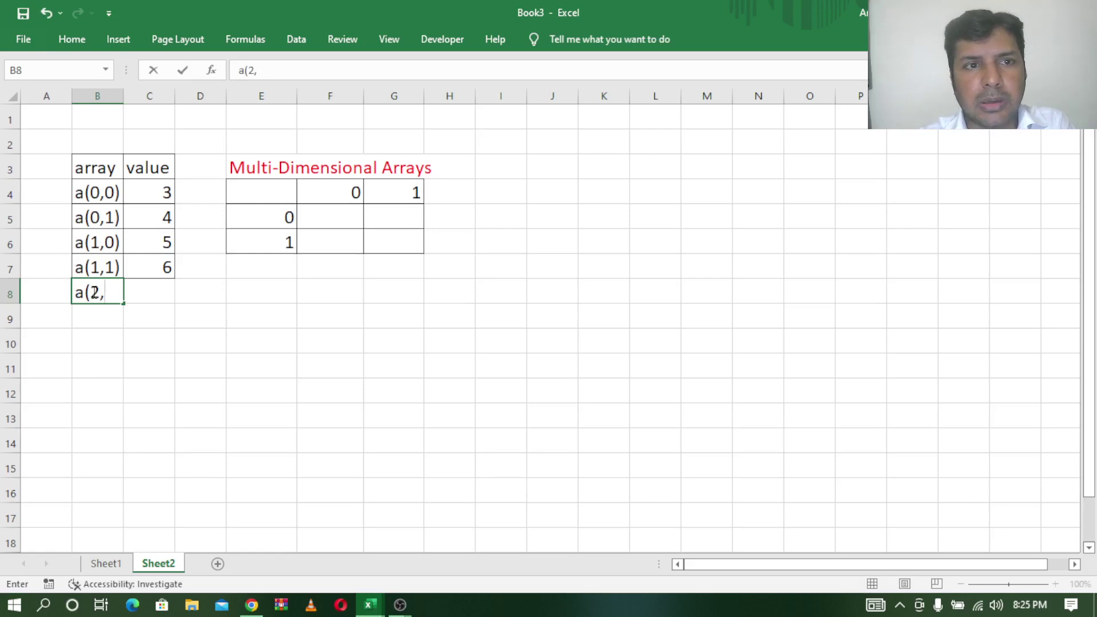
text(0))
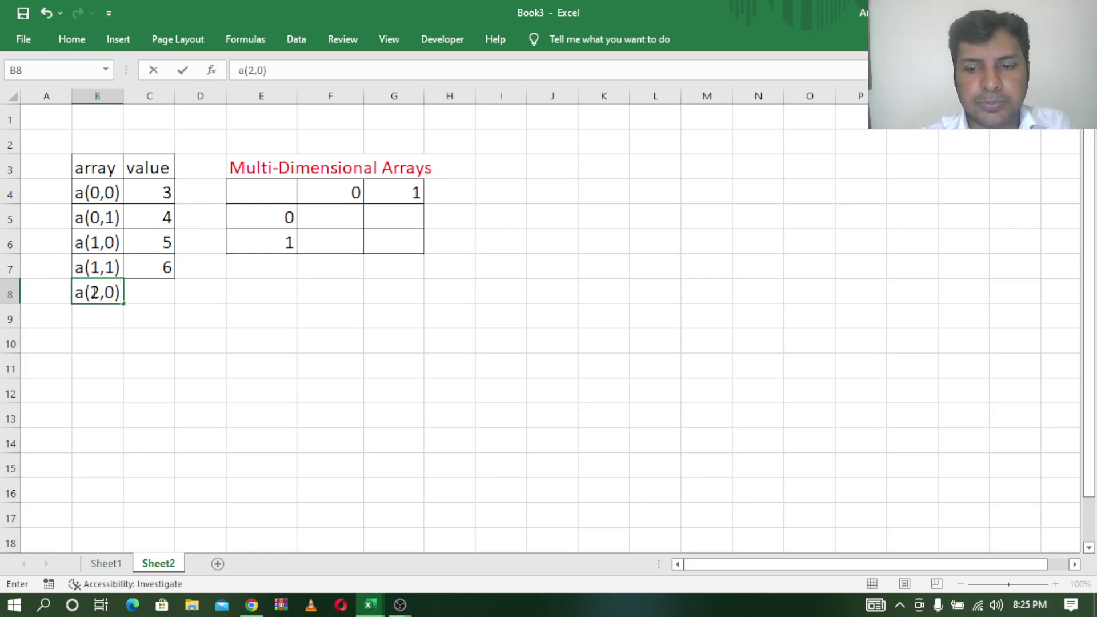
key(Return)
Step: Enter a(2,1) in B9 and apply All Borders to B8:C9
text(a)
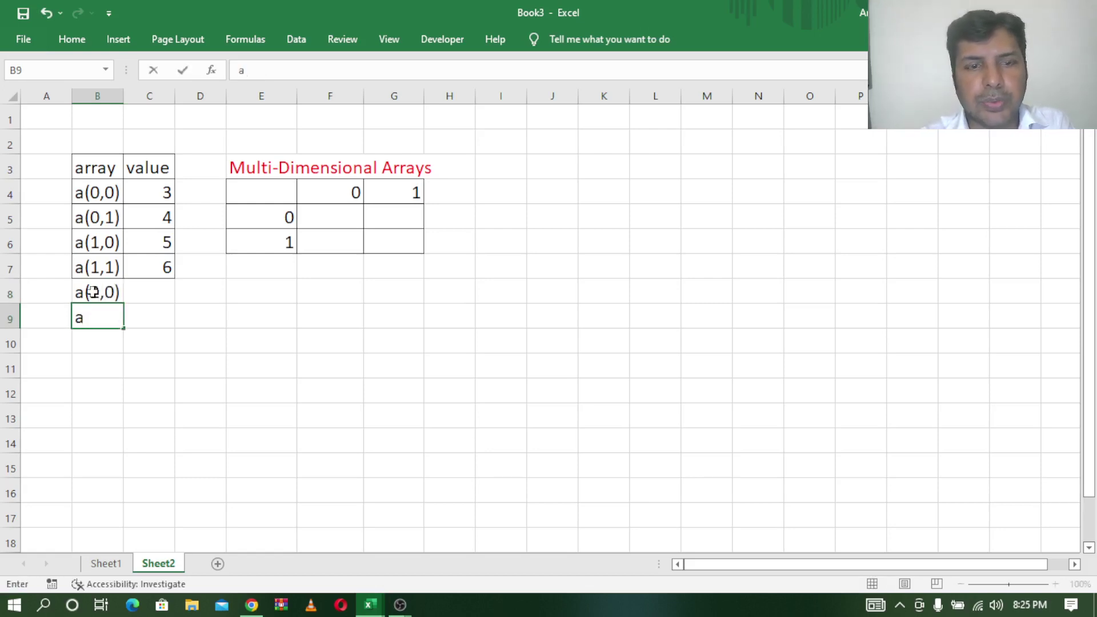
text((2,)
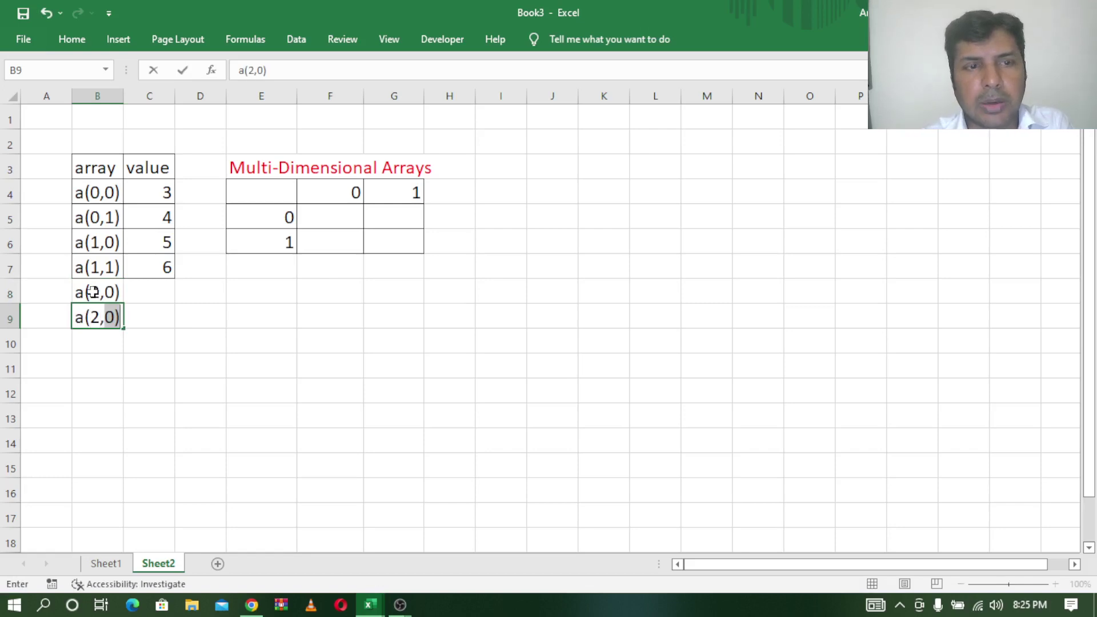
text(1)
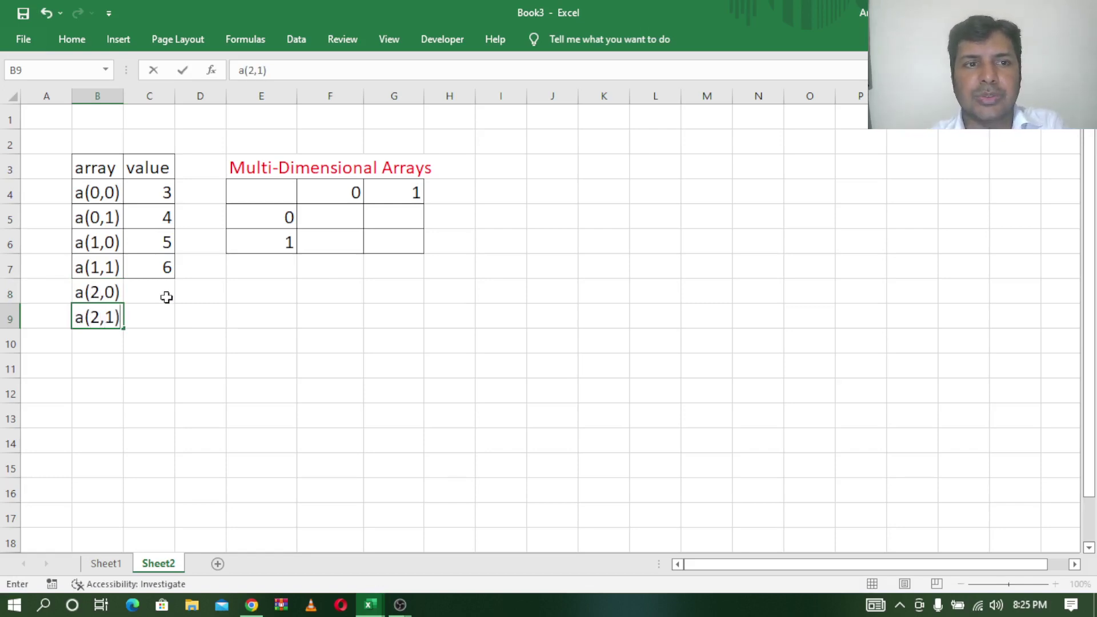
click(165, 294)
click(115, 293)
drag(134, 296, 152, 314)
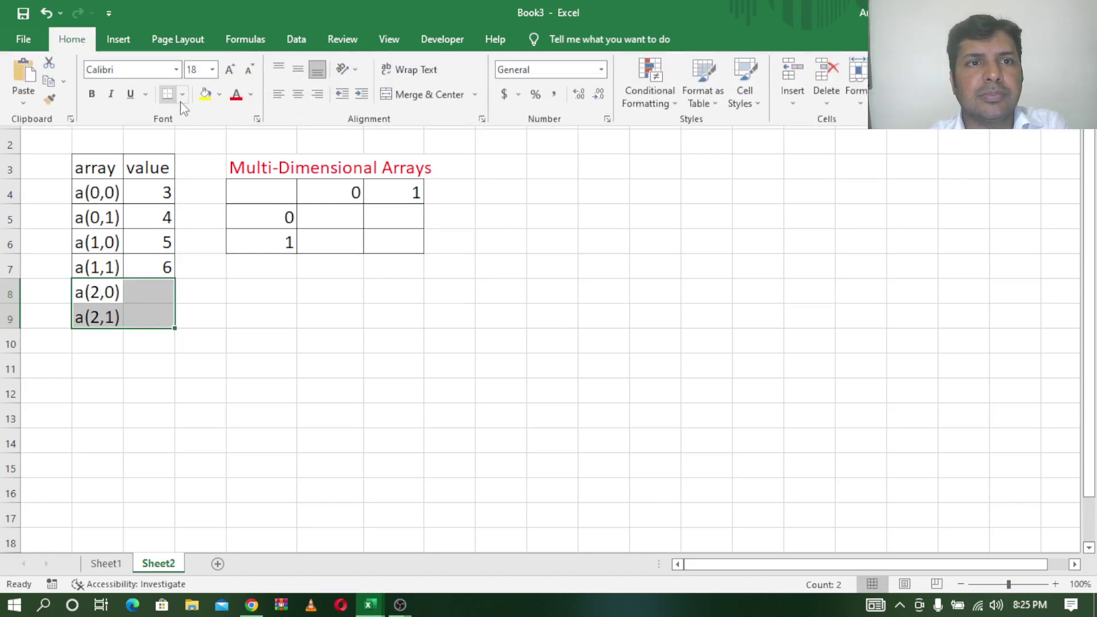
click(182, 94)
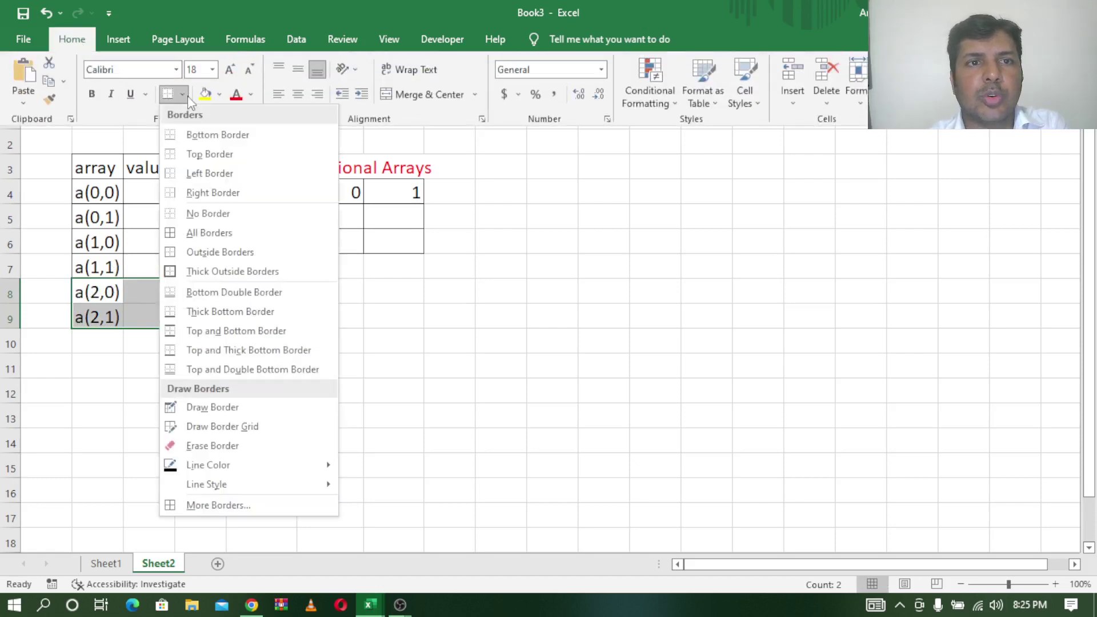
click(197, 233)
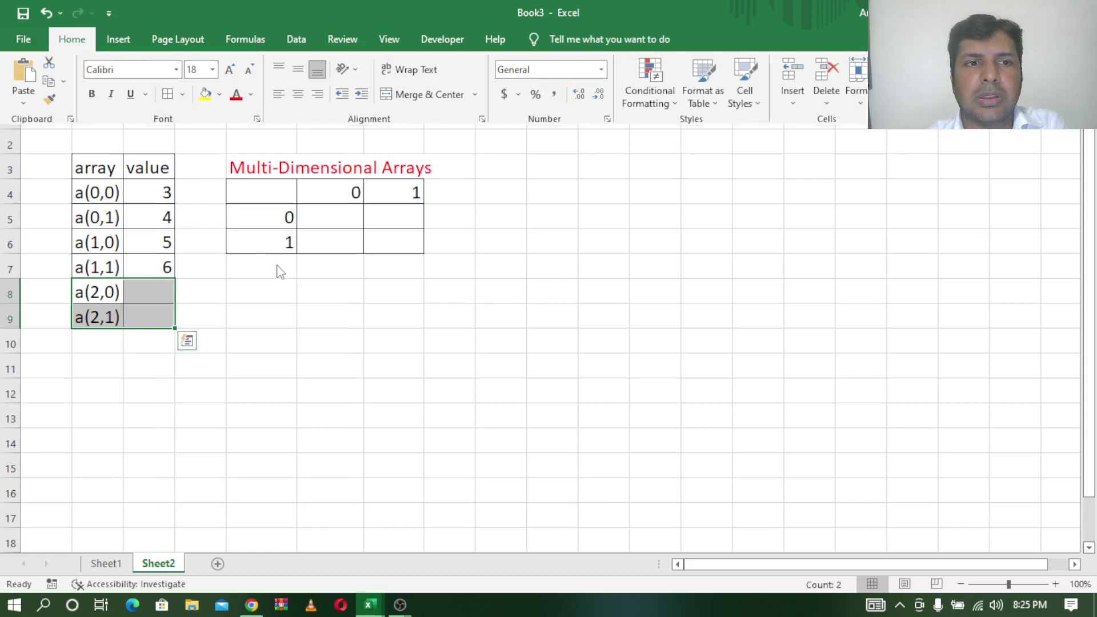
Step: Add row index 2 in cell E7 and select the new row E7:G7
click(278, 267)
click(278, 265)
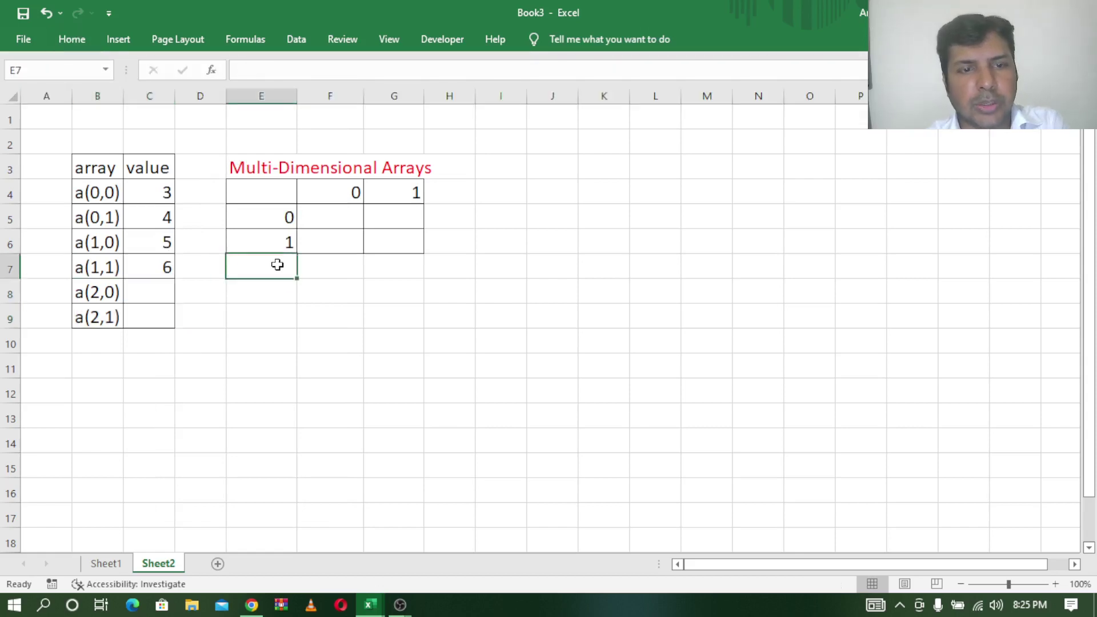
text(2)
key(Tab)
drag(277, 264, 408, 264)
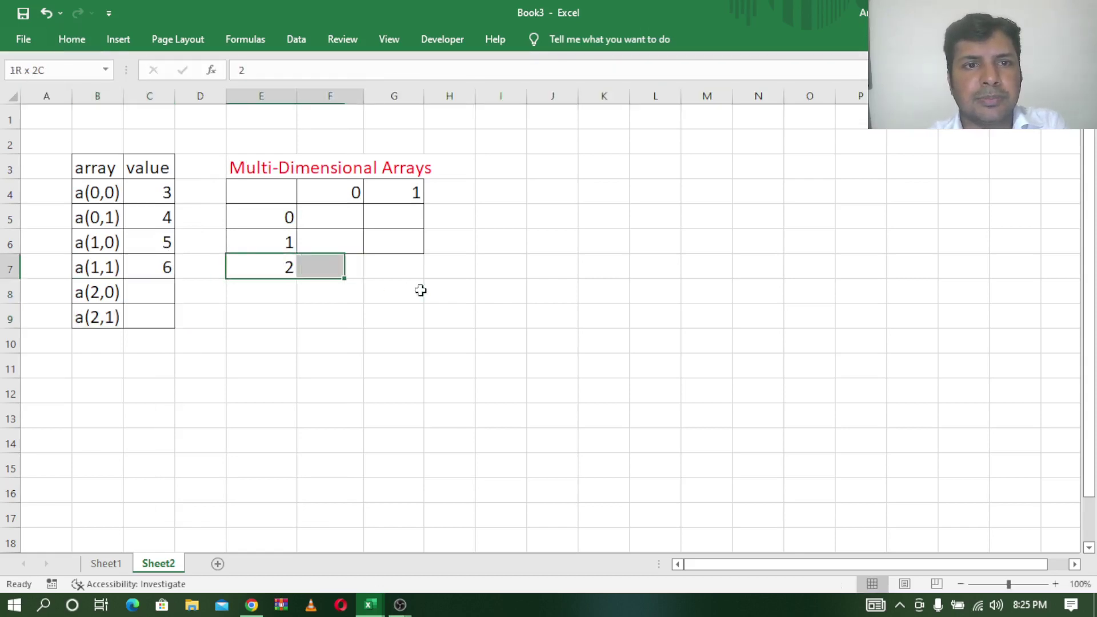
click(85, 45)
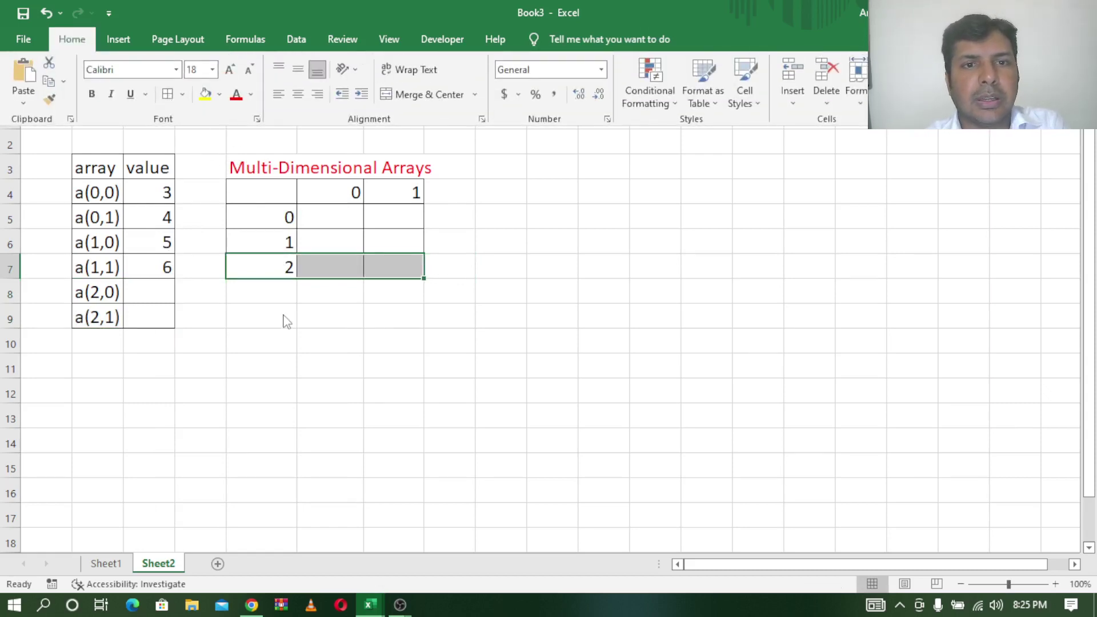
click(278, 313)
mouse_move(368, 605)
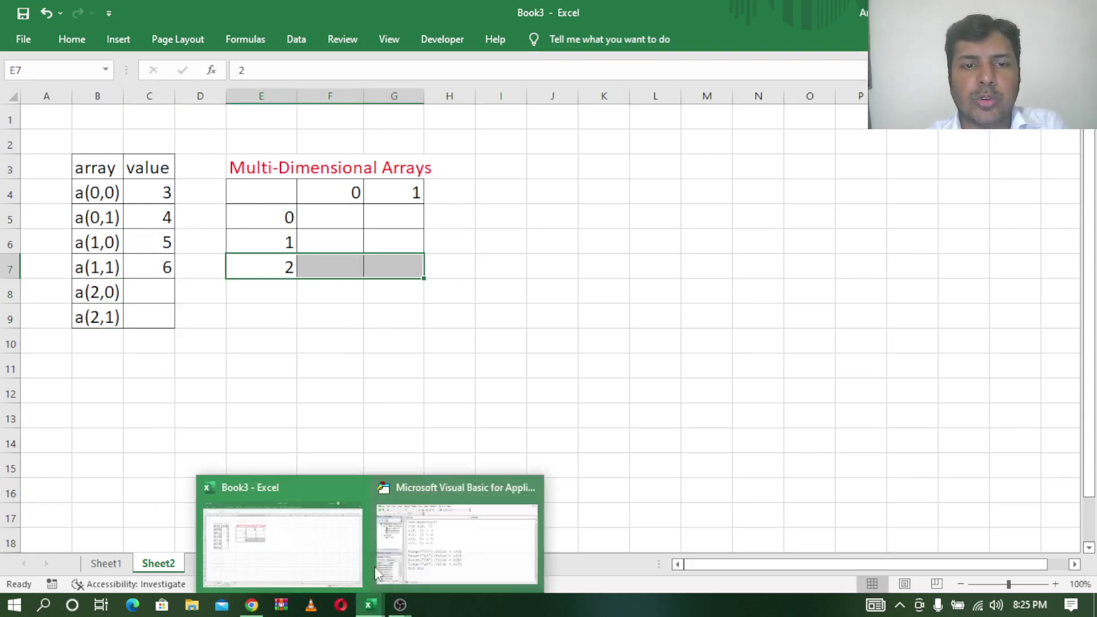
Step: In the code window, type a(2, 0) = 7 and a(2, 1) = 8 on new lines after a(1, 1) = 6
click(460, 534)
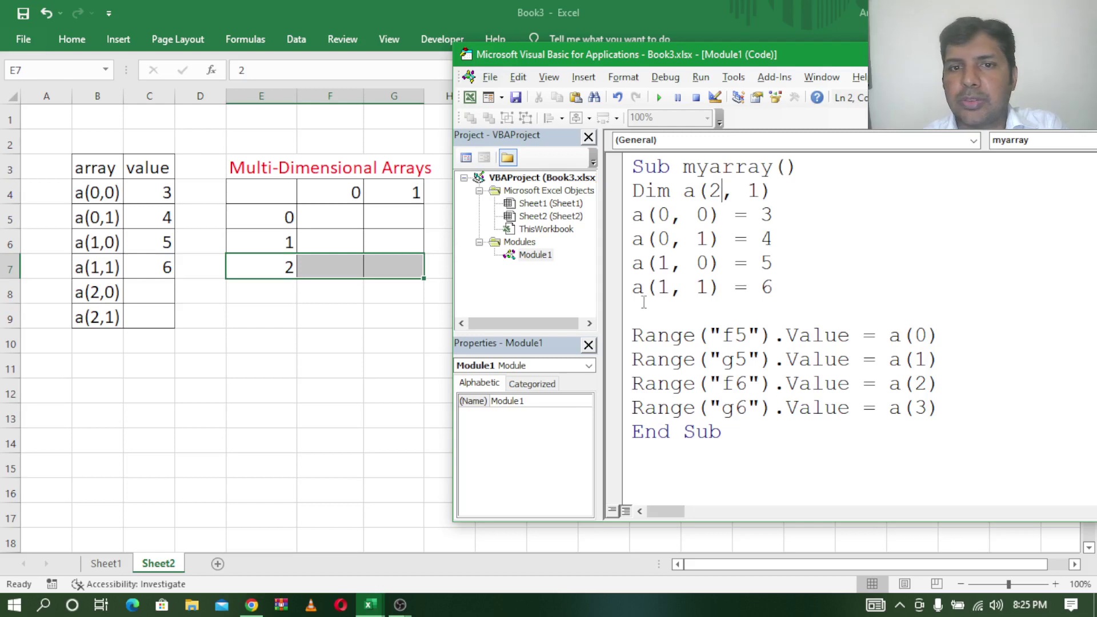
text(a()
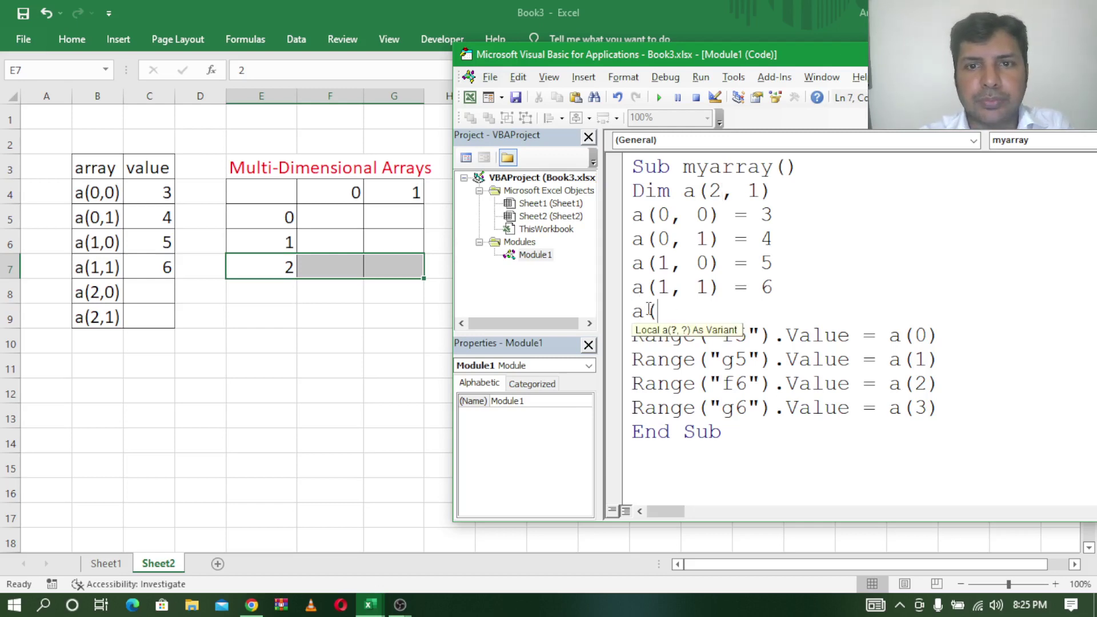
text(2, 0)
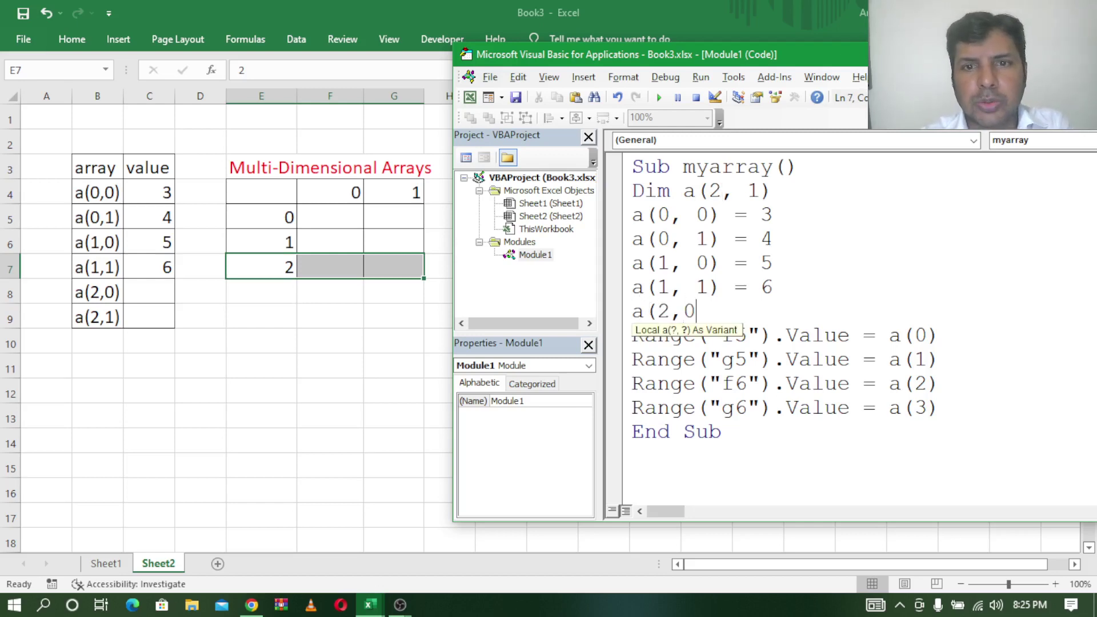
text())
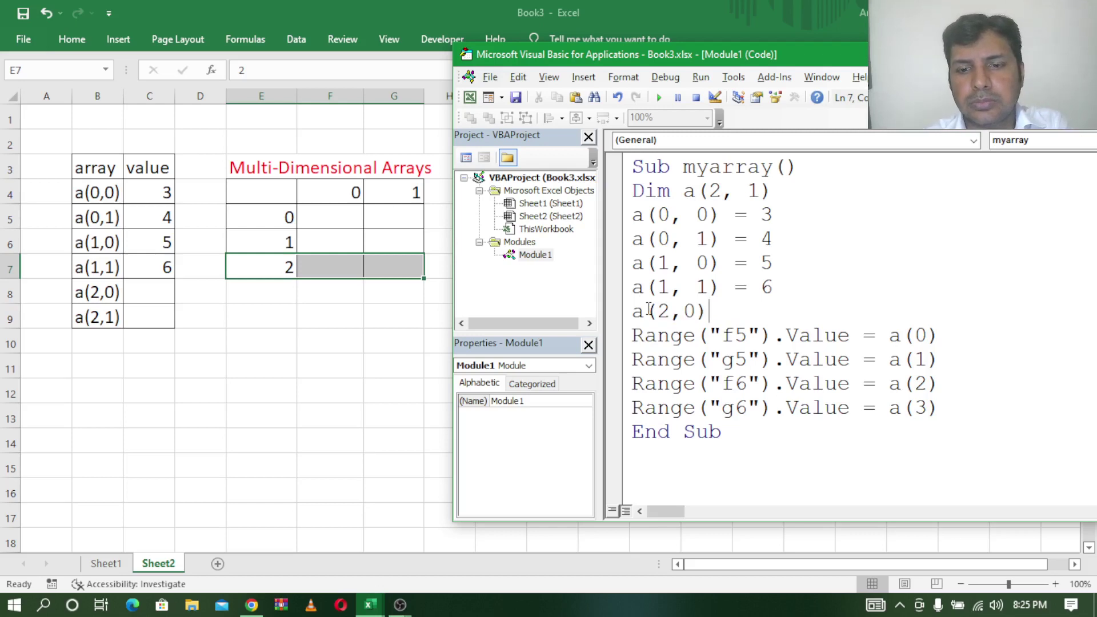
text( = 7)
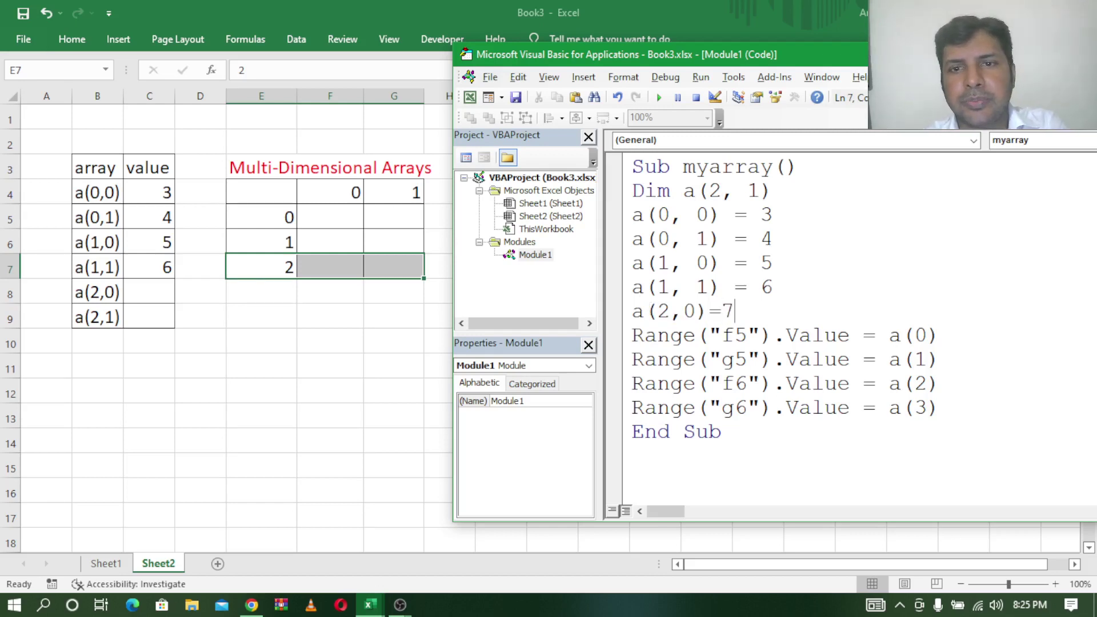
key(Return)
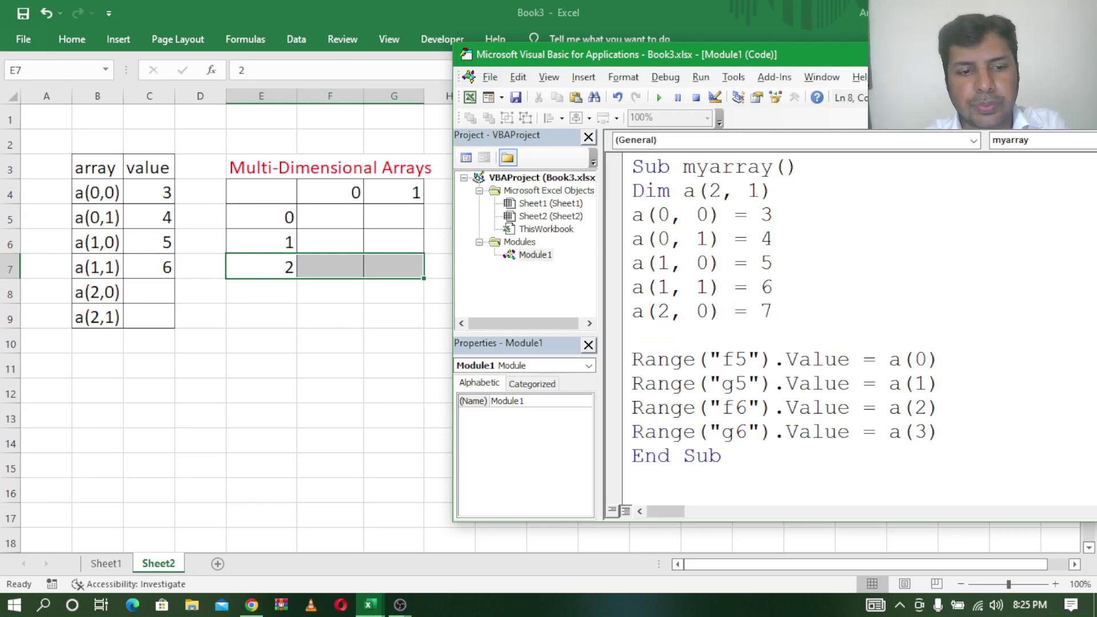
text(a(2,)
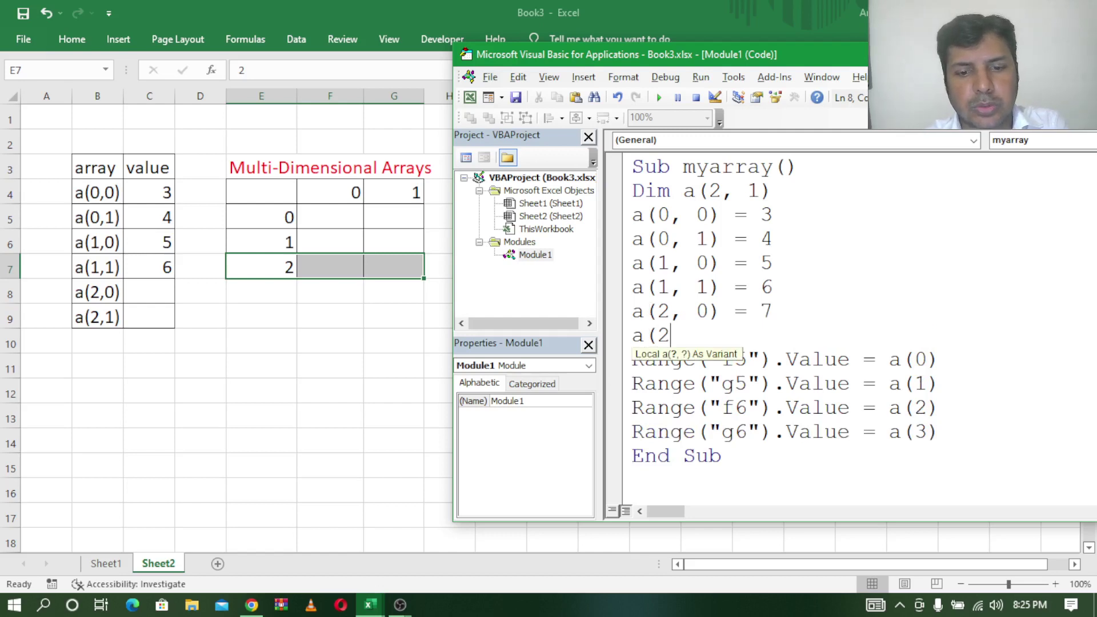
text(1)=)
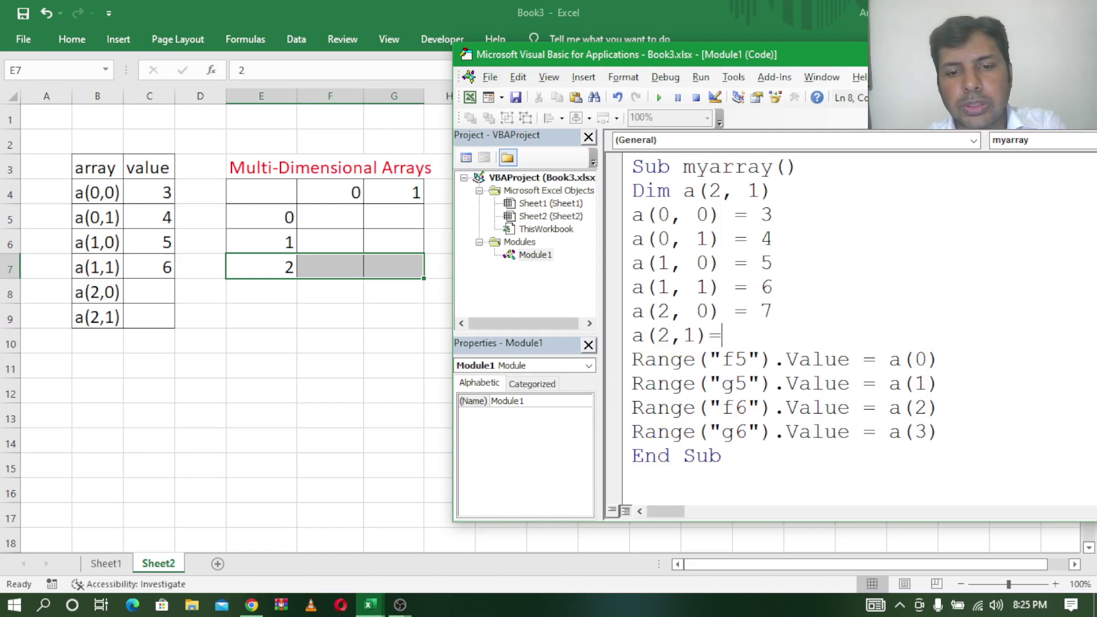
text(8)
click(769, 432)
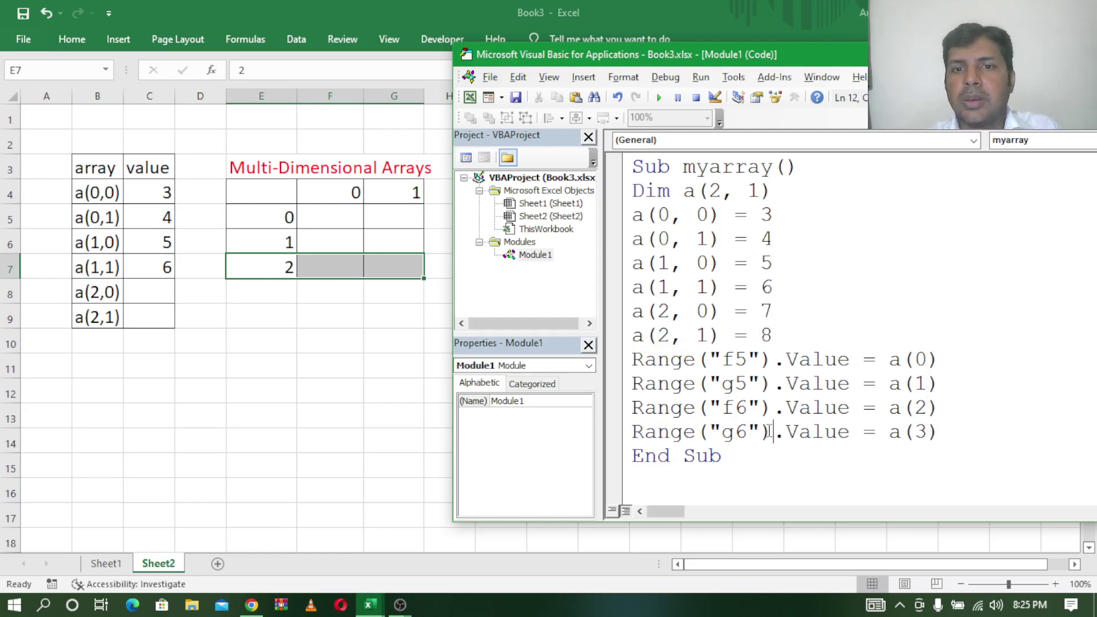
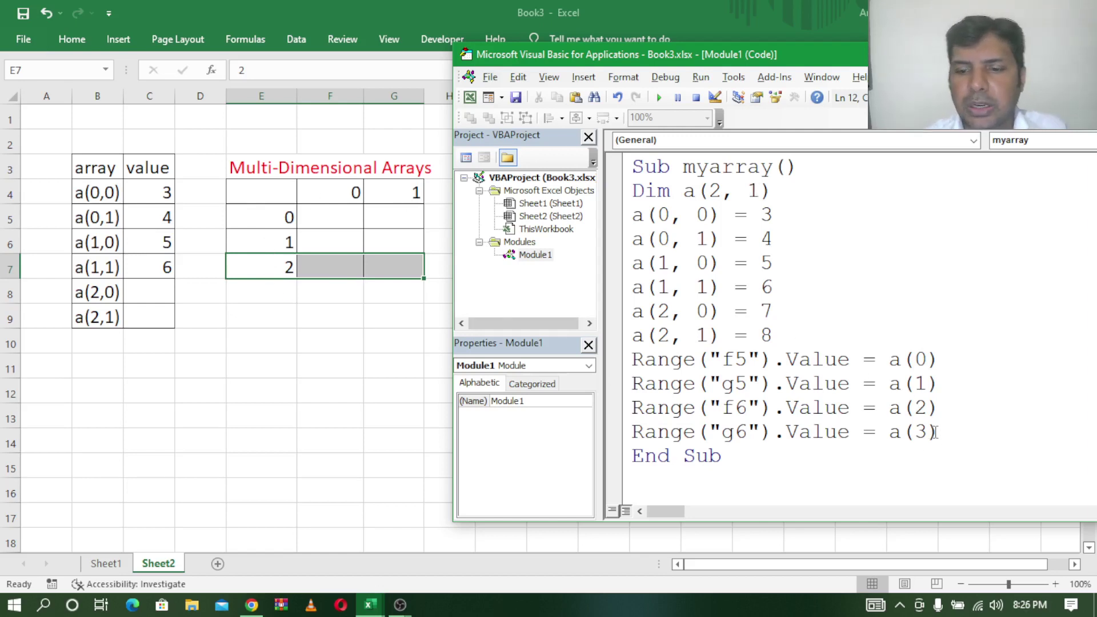
Step: Duplicate the Range("g6").Value = a(3) line twice below itself
key(Return)
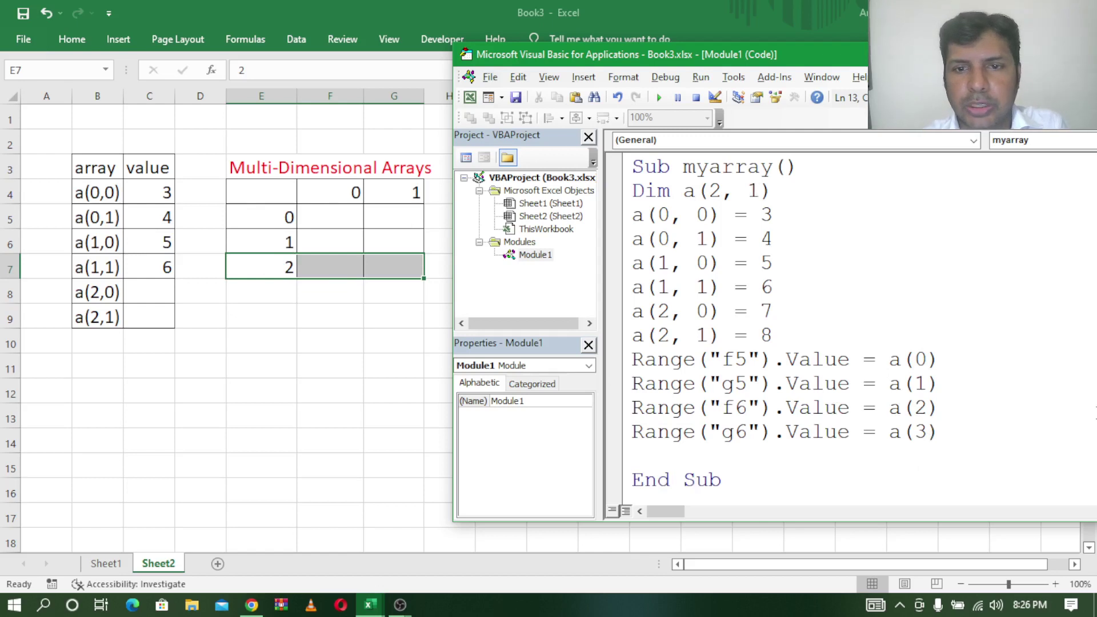
drag(946, 432, 624, 436)
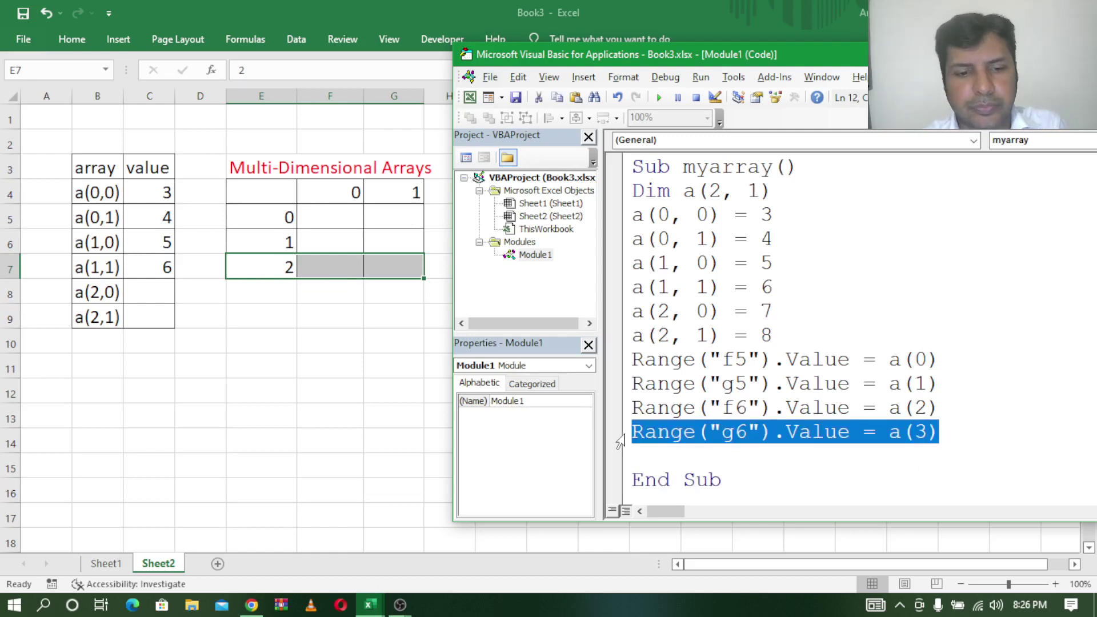
key(ctrl+c)
click(669, 456)
key(ctrl+v)
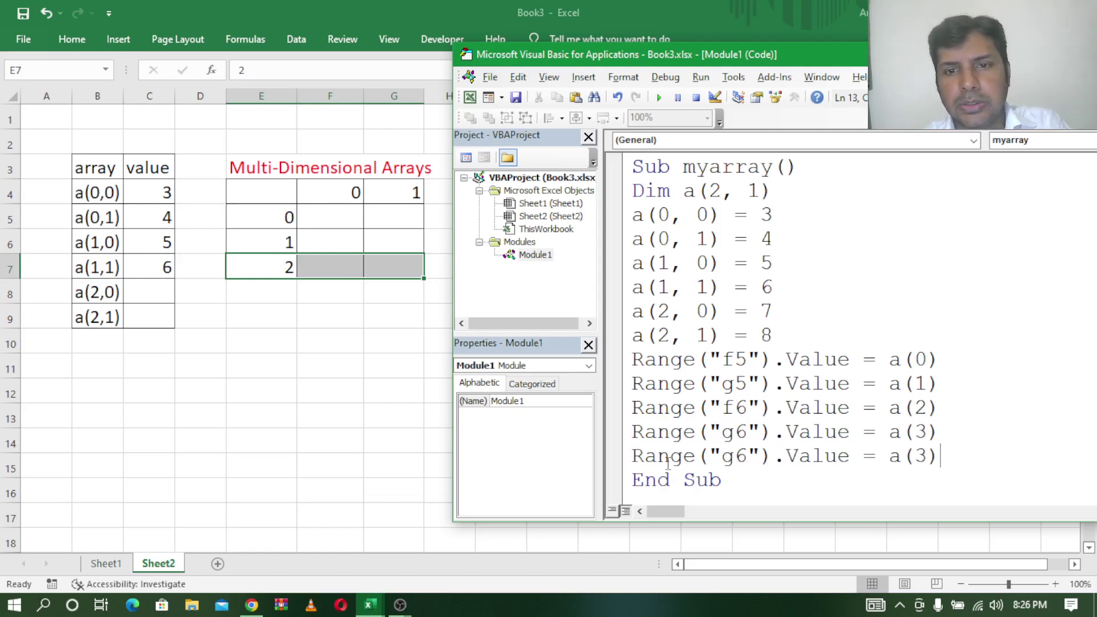
key(Return)
key(ctrl+v)
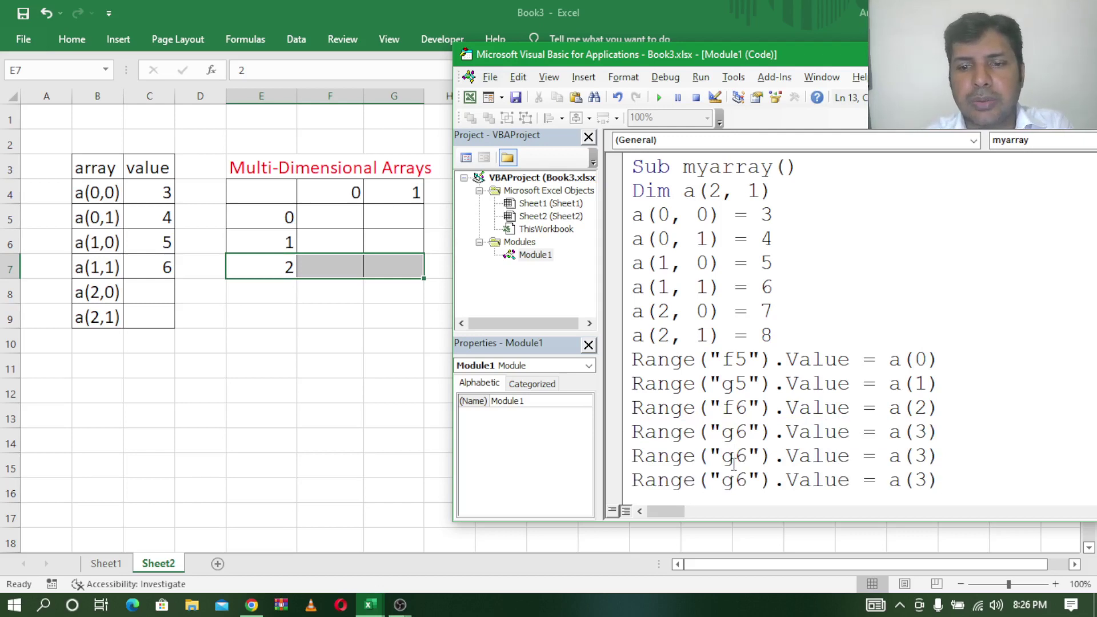
Step: Change the two copied lines' cell references to "f7" and "g7"
click(733, 457)
key(BackSpace)
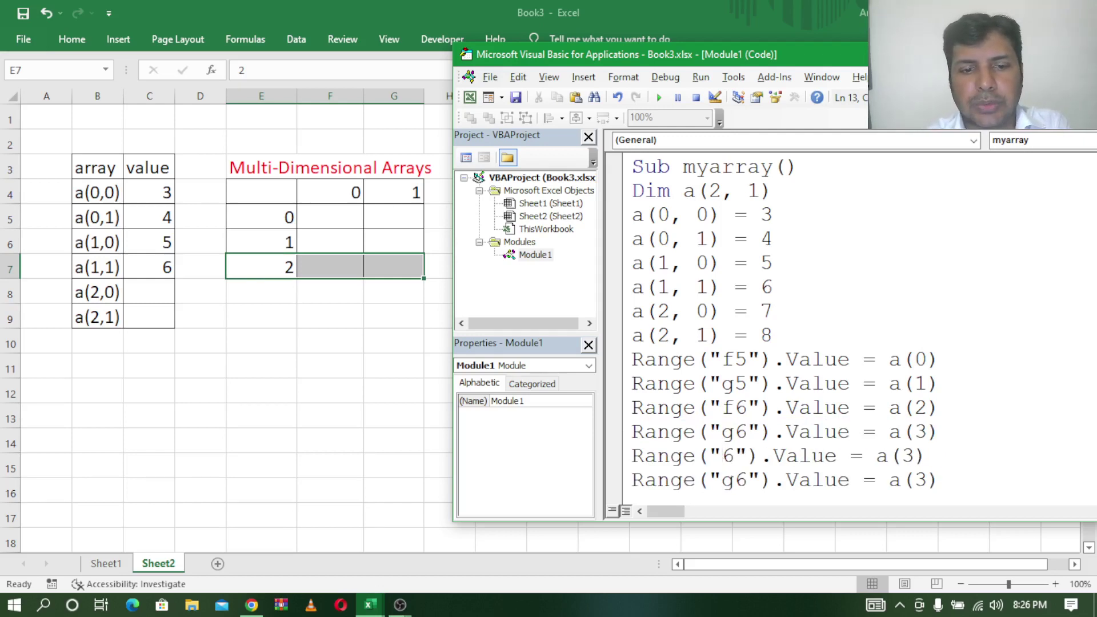
text(f7)
key(Delete)
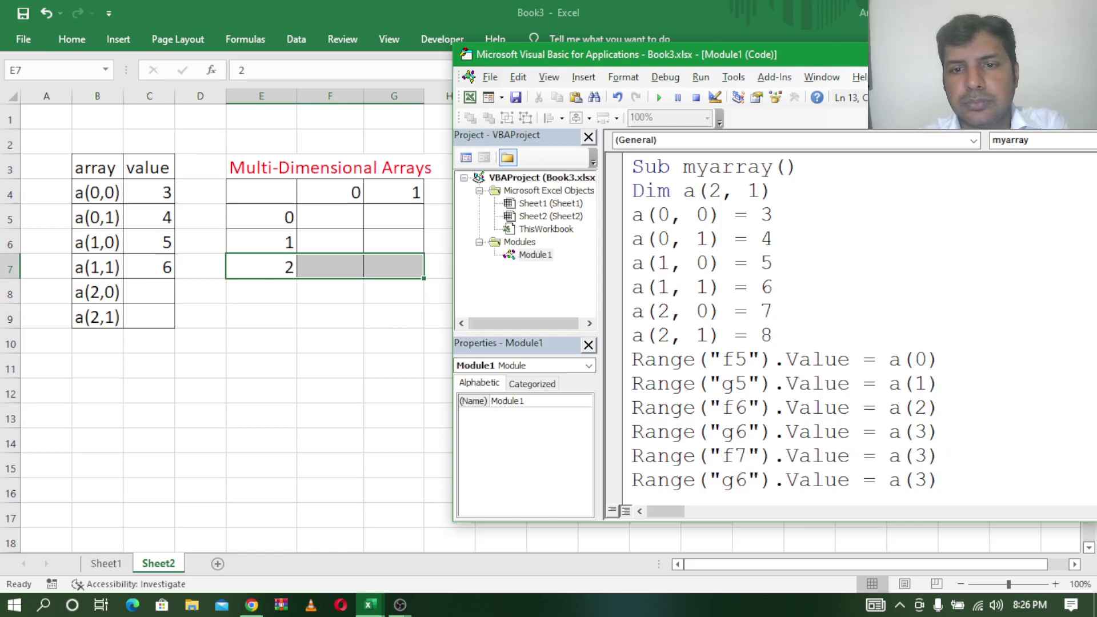
key(BackSpace)
key(BackSpace)
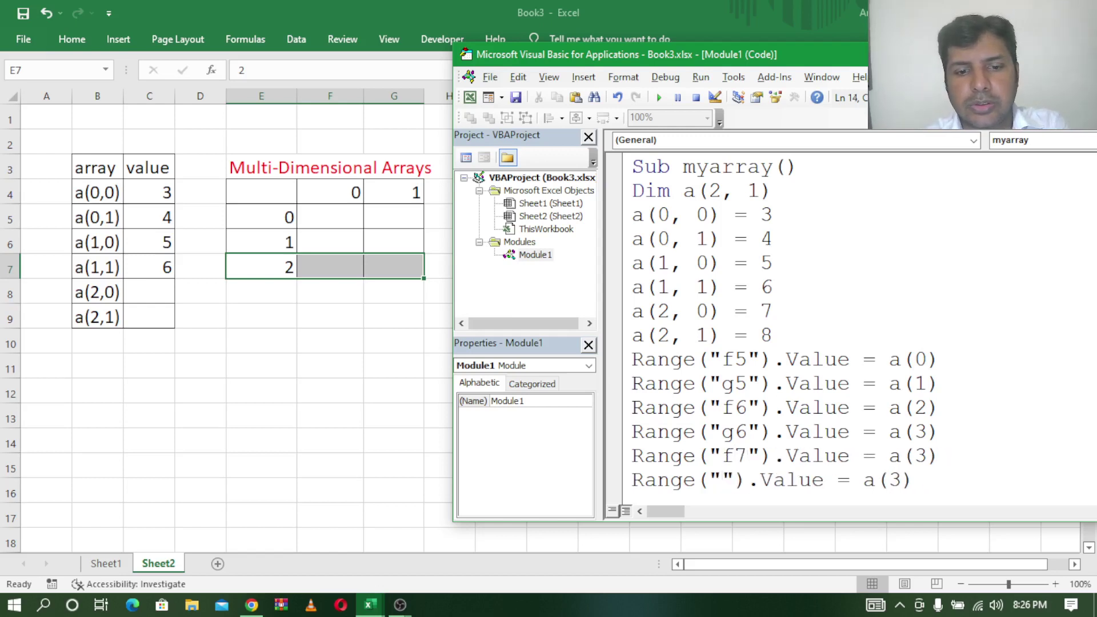
text(g7)
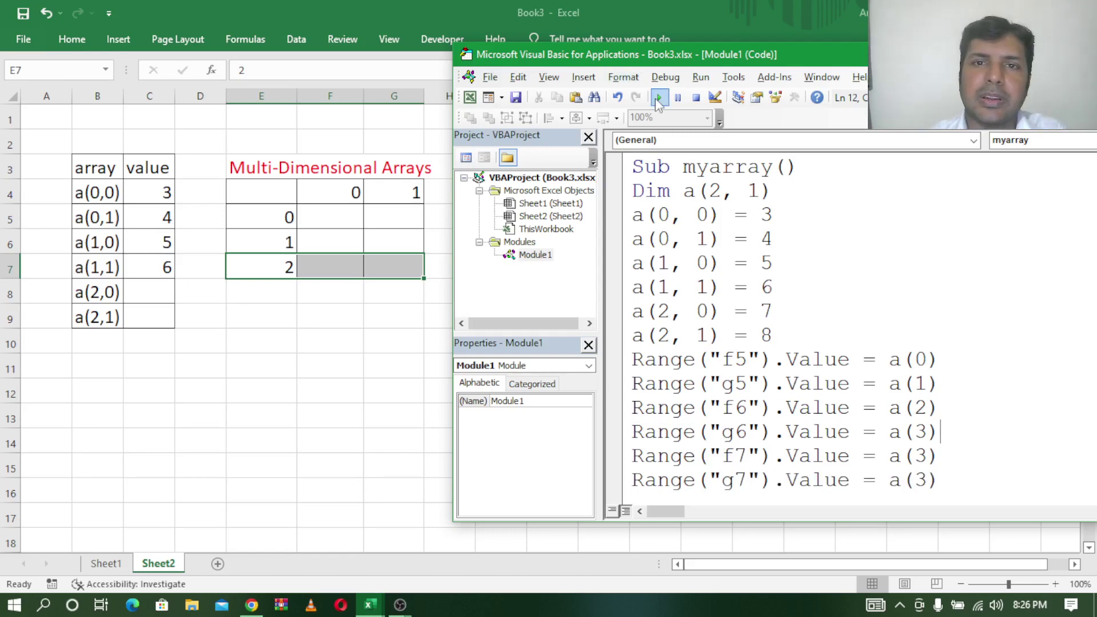
Step: Run myarray and dismiss the 'Wrong number of dimensions' compile error, leaving break mode
click(360, 416)
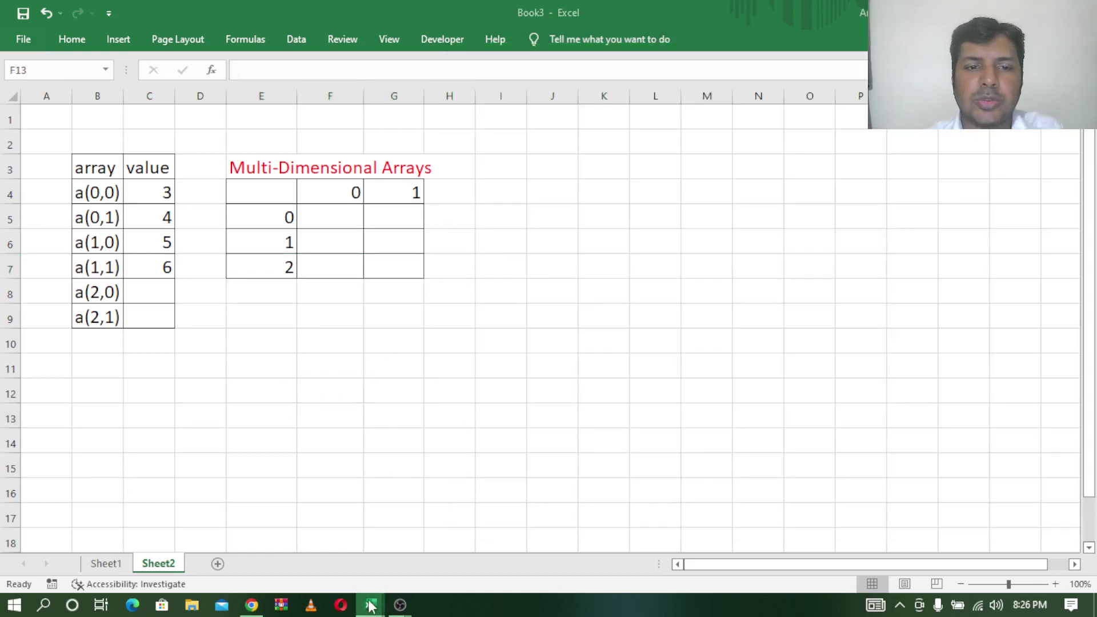
mouse_move(369, 604)
click(441, 543)
click(661, 98)
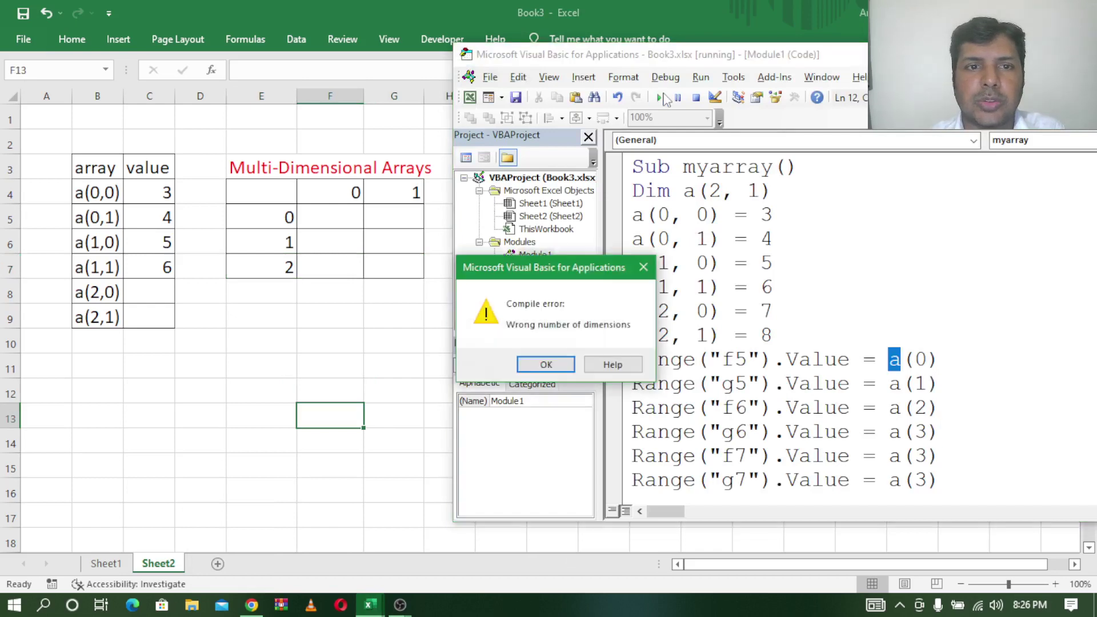
click(545, 364)
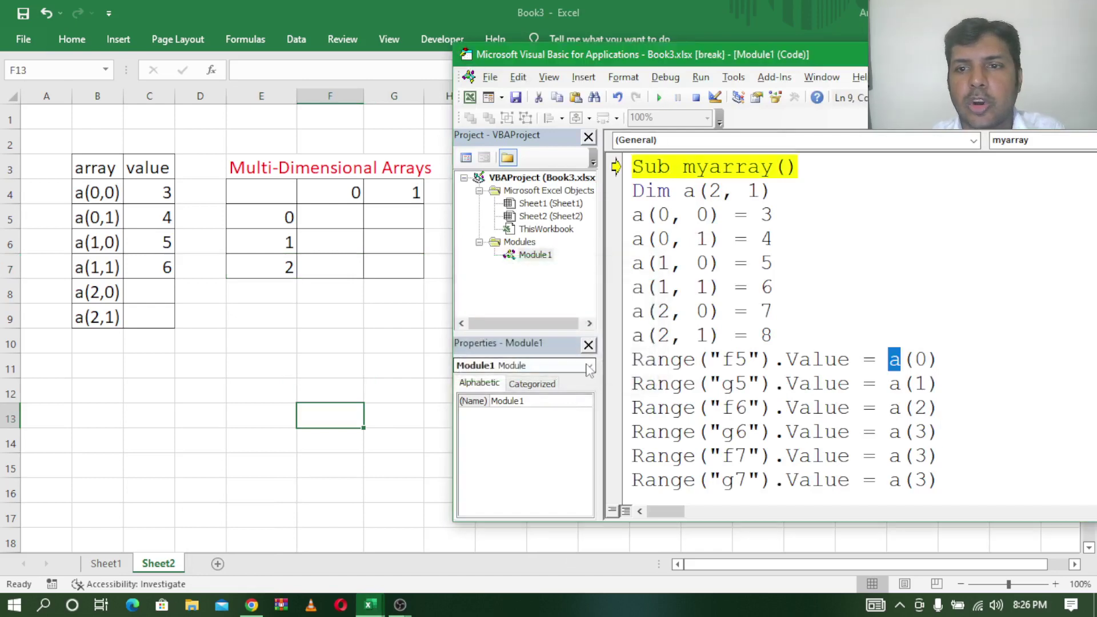
click(925, 363)
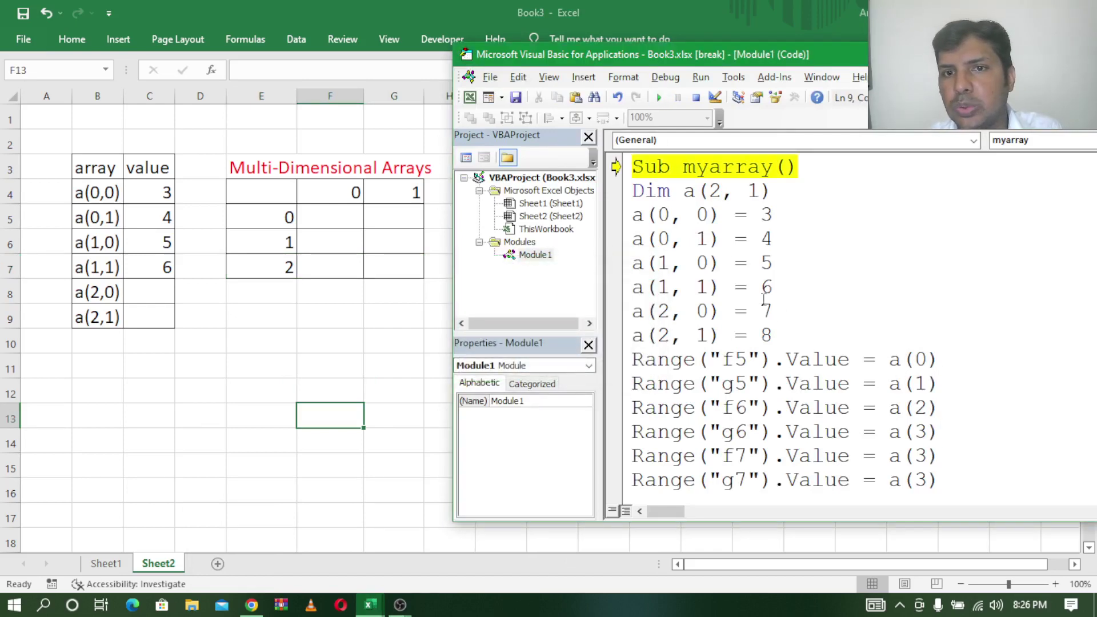
click(793, 209)
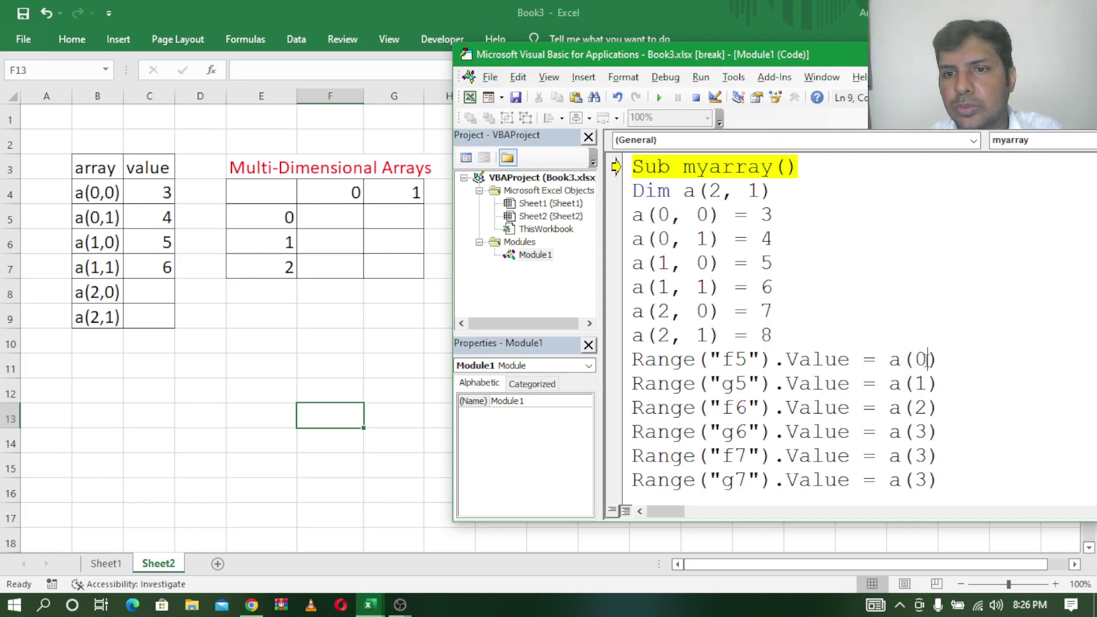
Step: Rewrite the F5, G5 and F6 lines to use a(0,0), a(0, 1) and a(1,0)
click(926, 361)
text(,0)
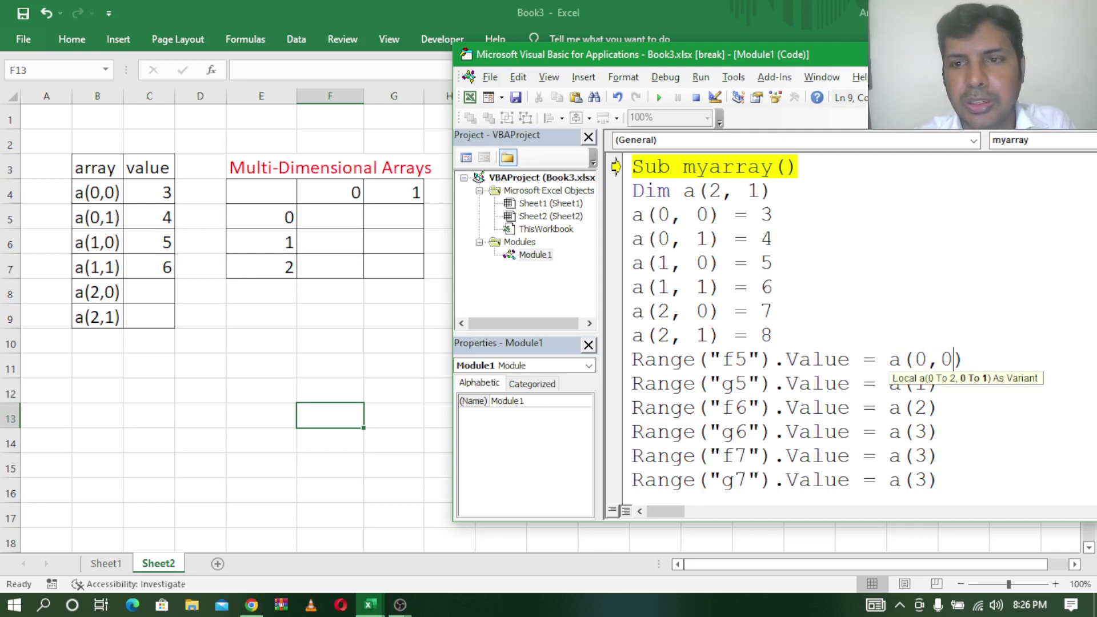
key(Down)
key(BackSpace)
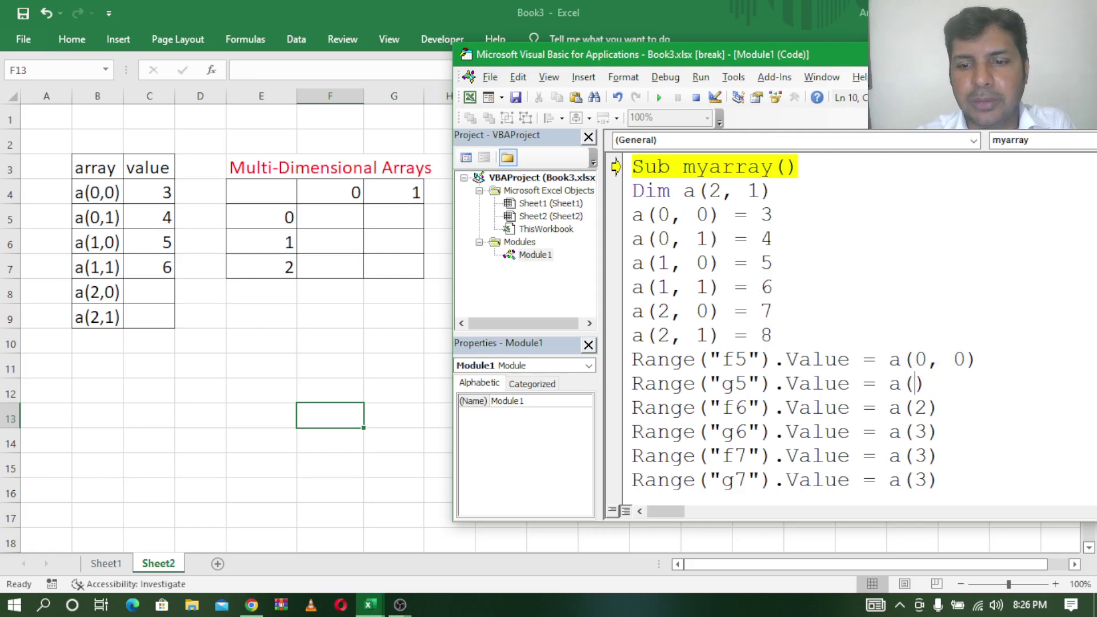
text(0, 1)
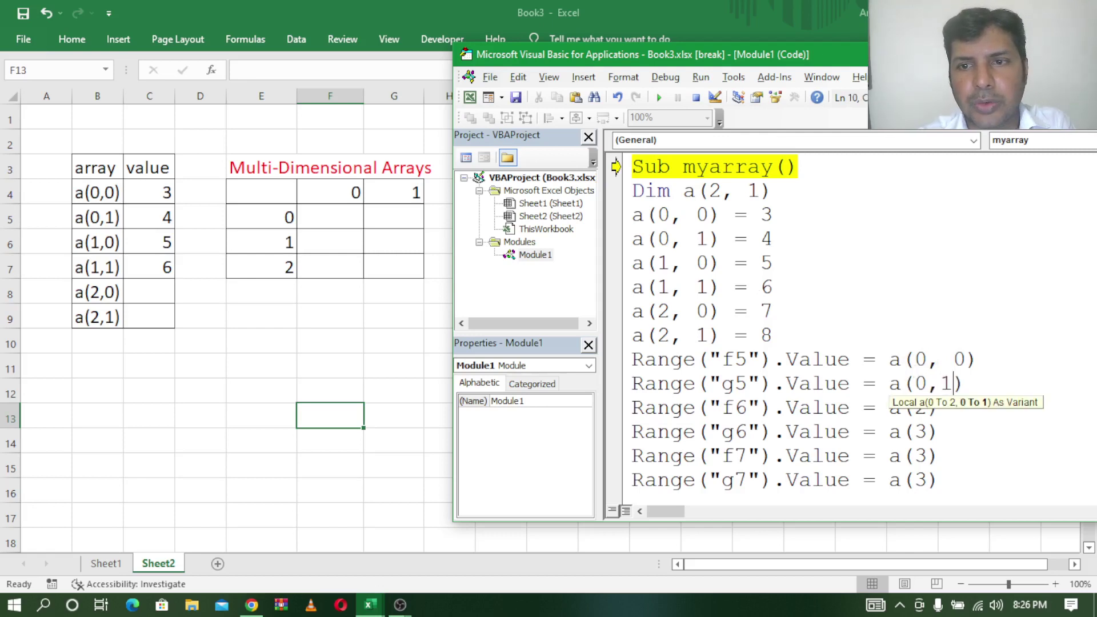
key(Down)
key(BackSpace)
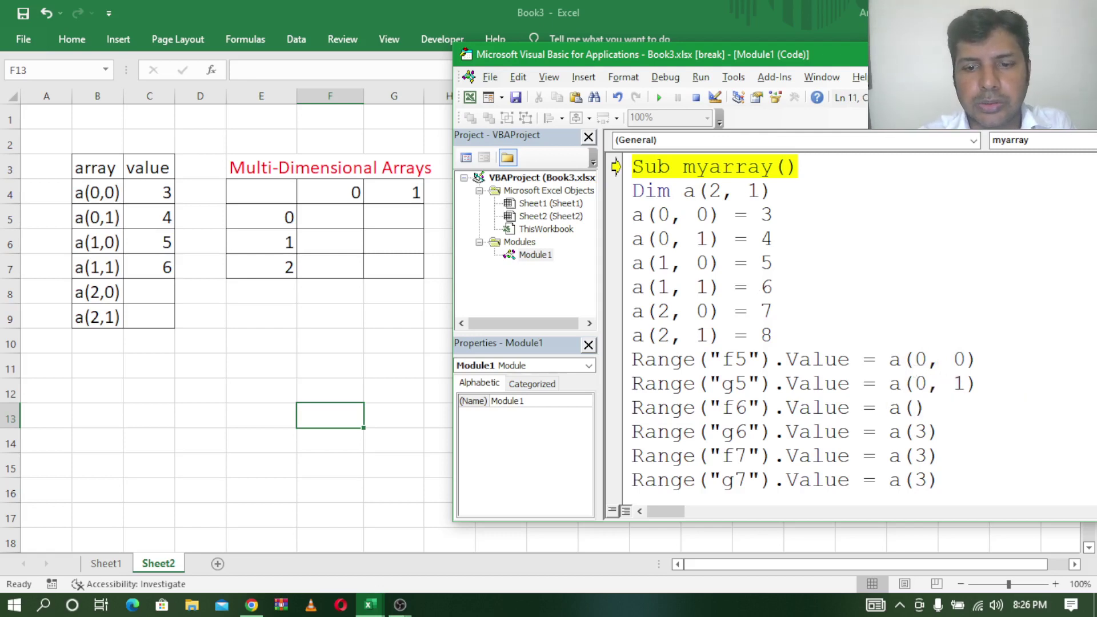
text(1,0)
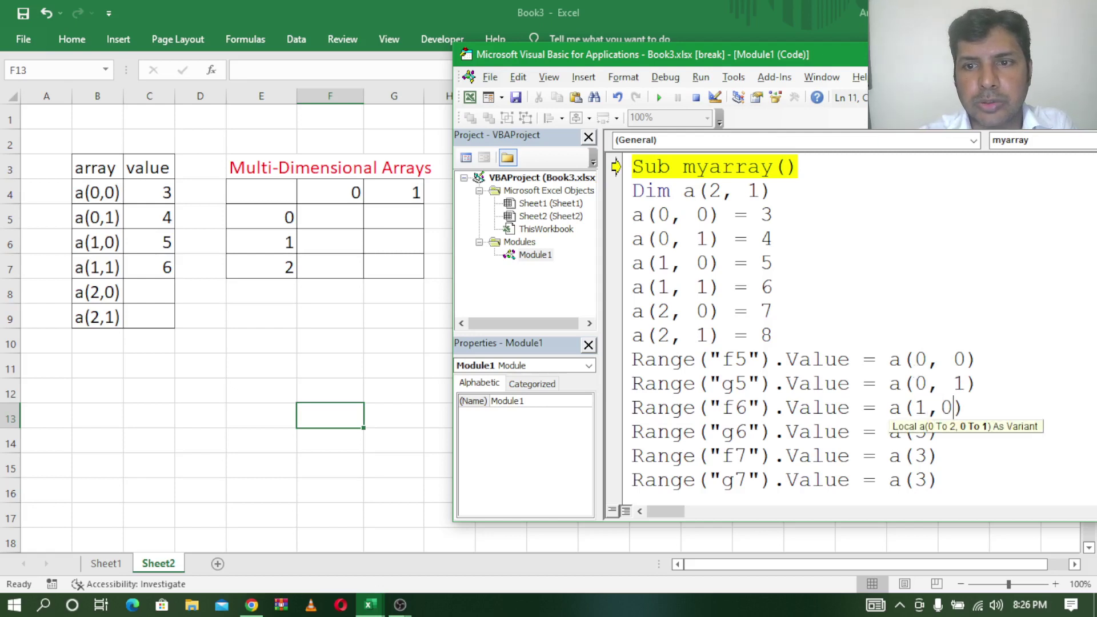
key(Down)
Step: Rewrite the G6, F7 and G7 lines to use a(1,1), a(2,0) and a(2,1)
key(BackSpace)
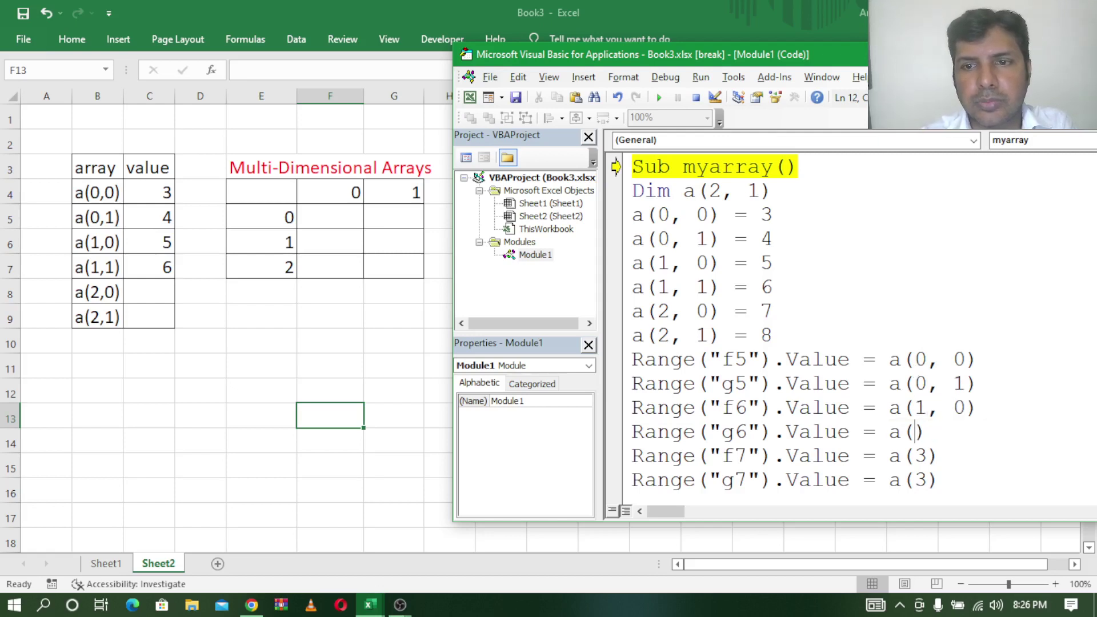
text(1,1)
key(Down)
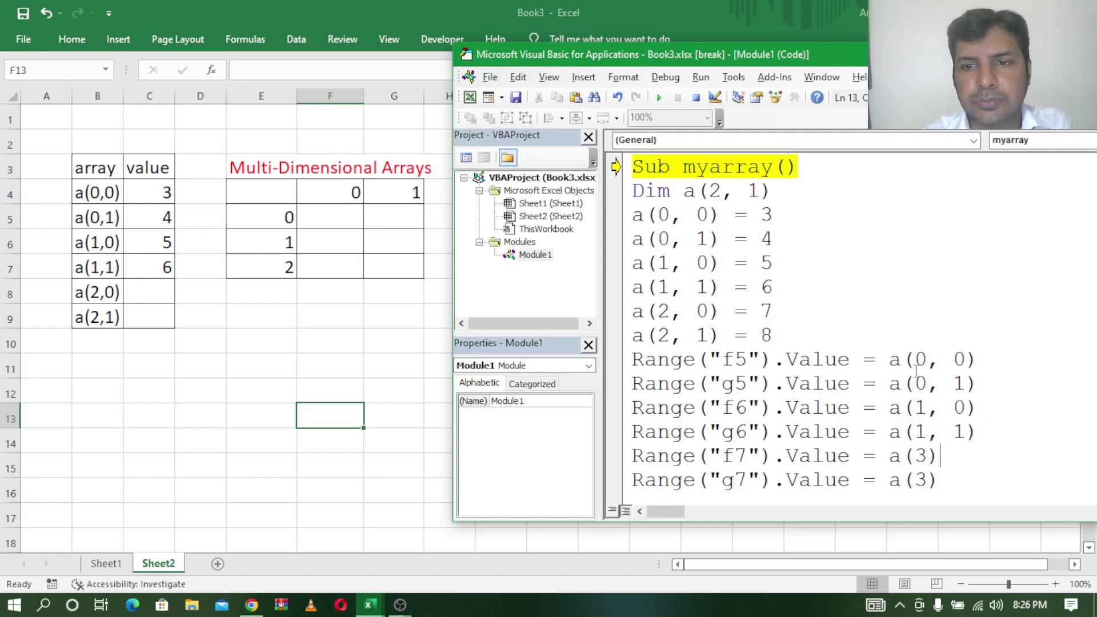
key(BackSpace)
text(2)
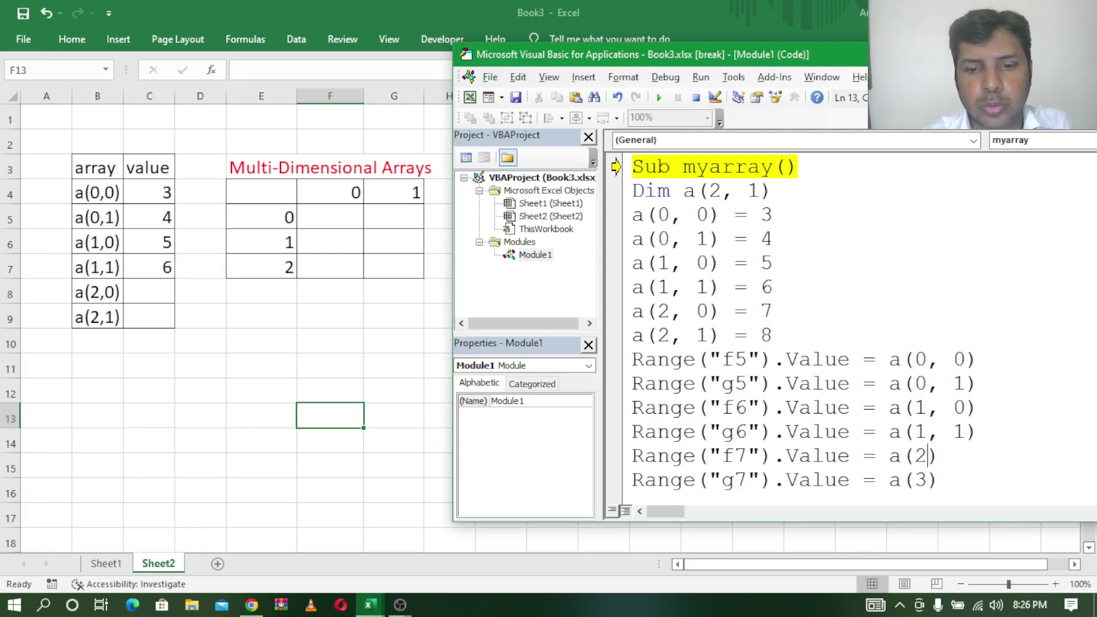
text(,0)
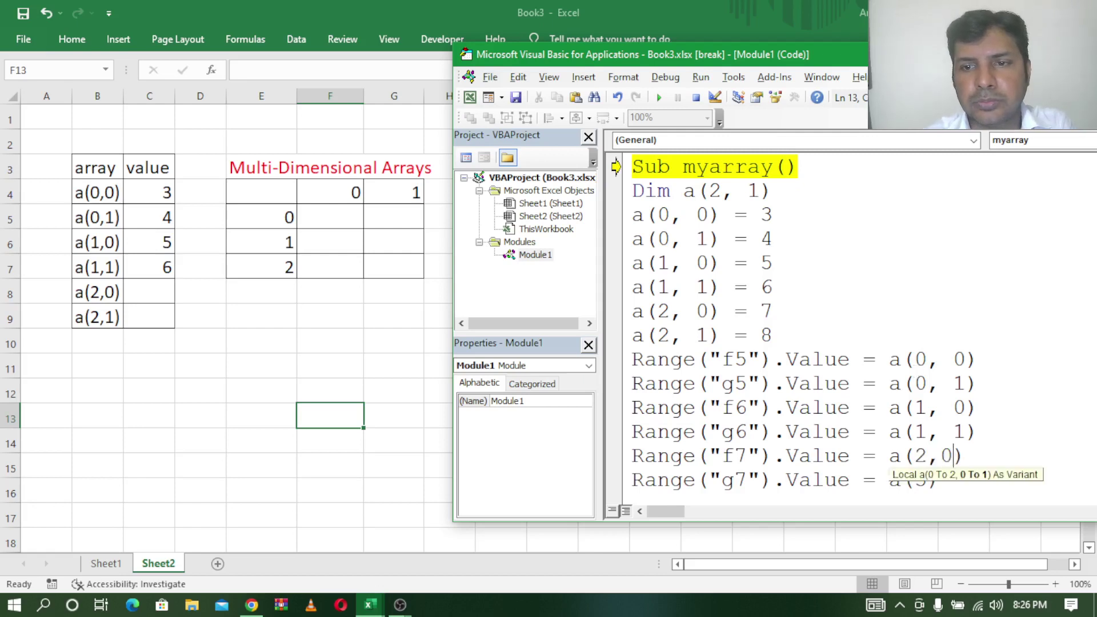
key(Down)
key(BackSpace)
key(BackSpace)
text(2)
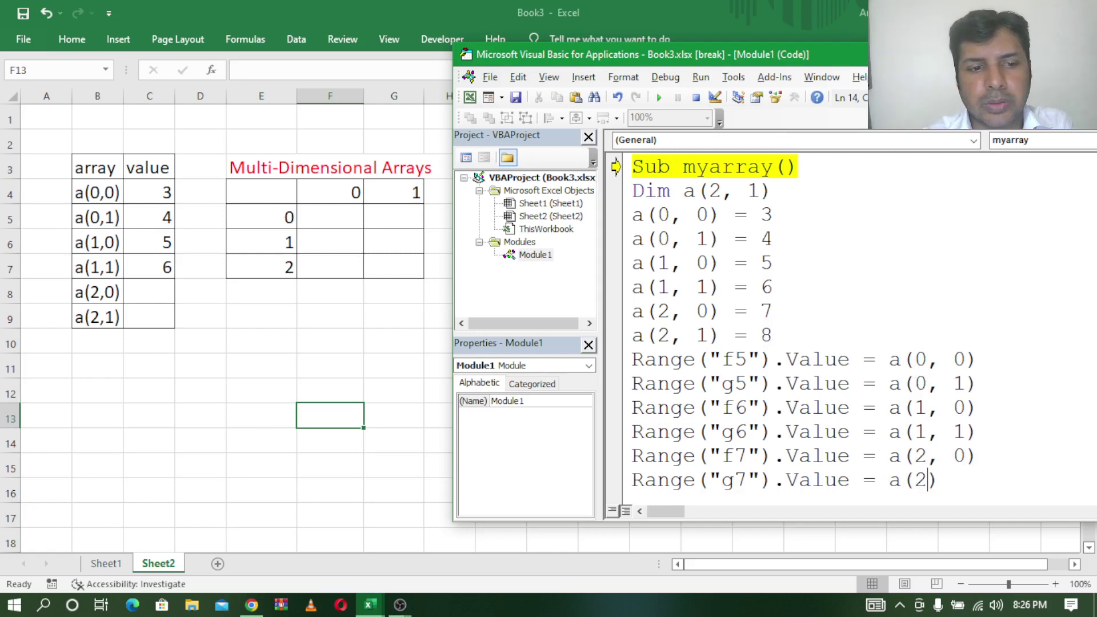
text(,1))
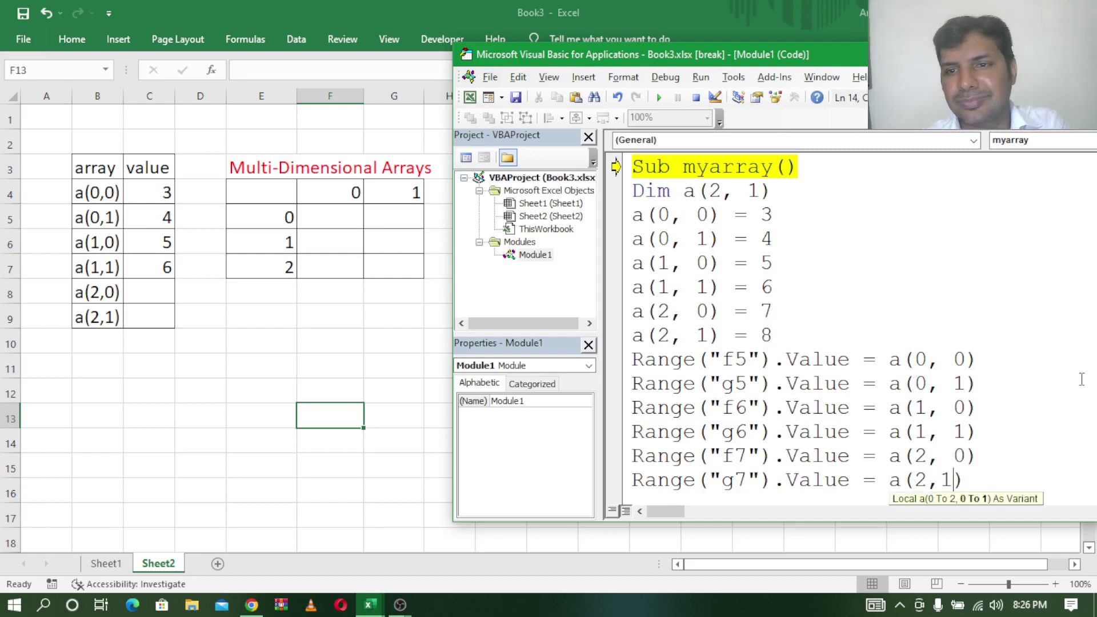
click(1061, 400)
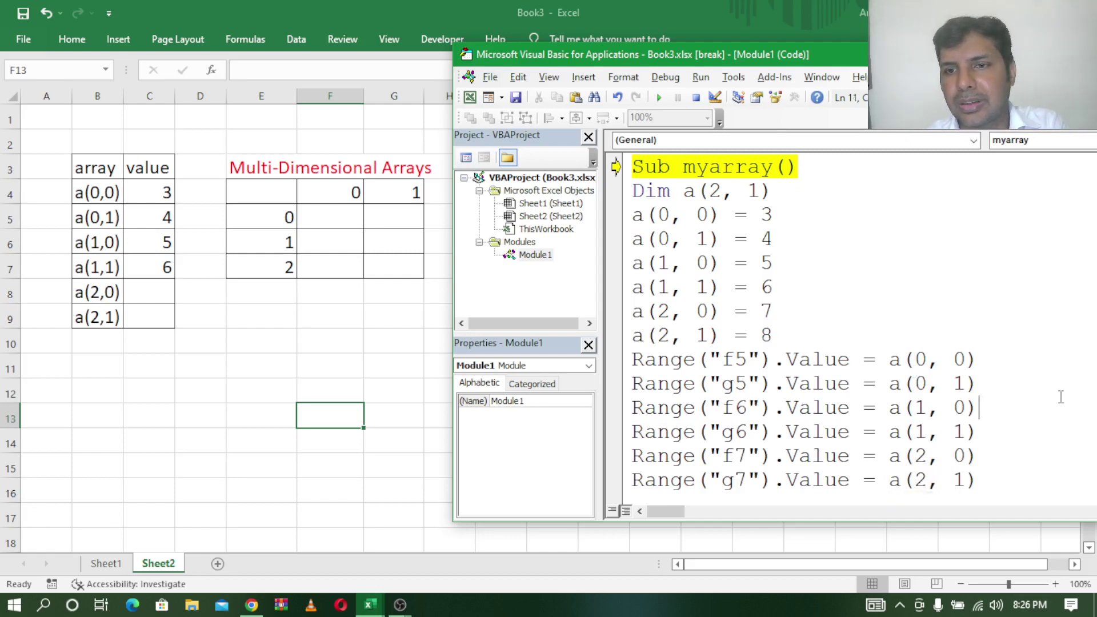
Step: Continue running myarray, return to Excel, and check each filled cell F5 through G7
click(659, 98)
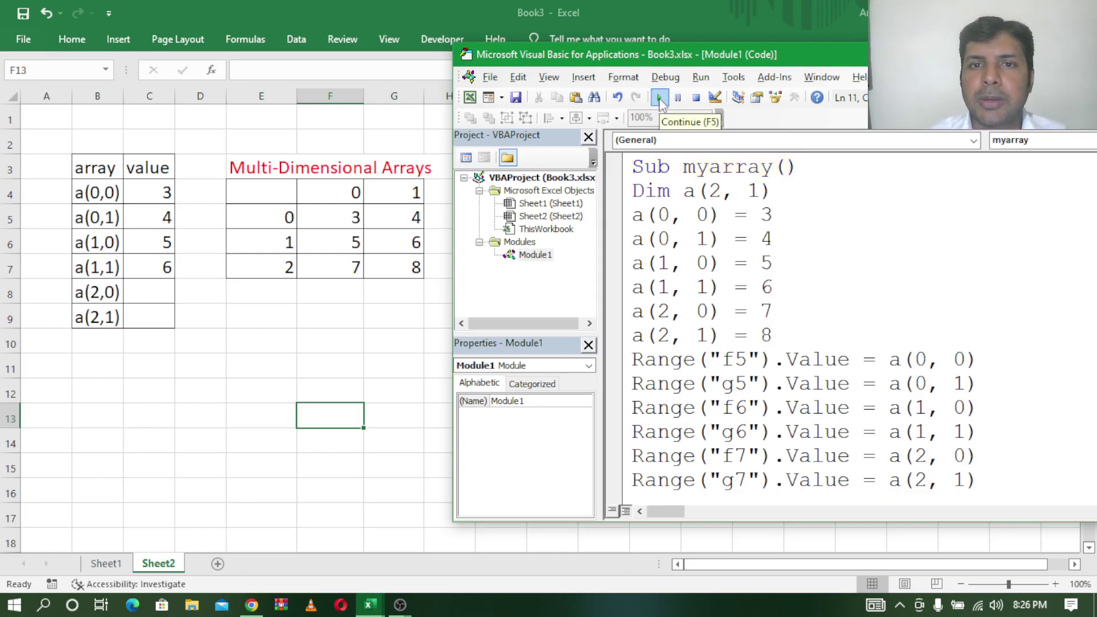
key(alt+F11)
click(334, 219)
click(388, 217)
click(352, 241)
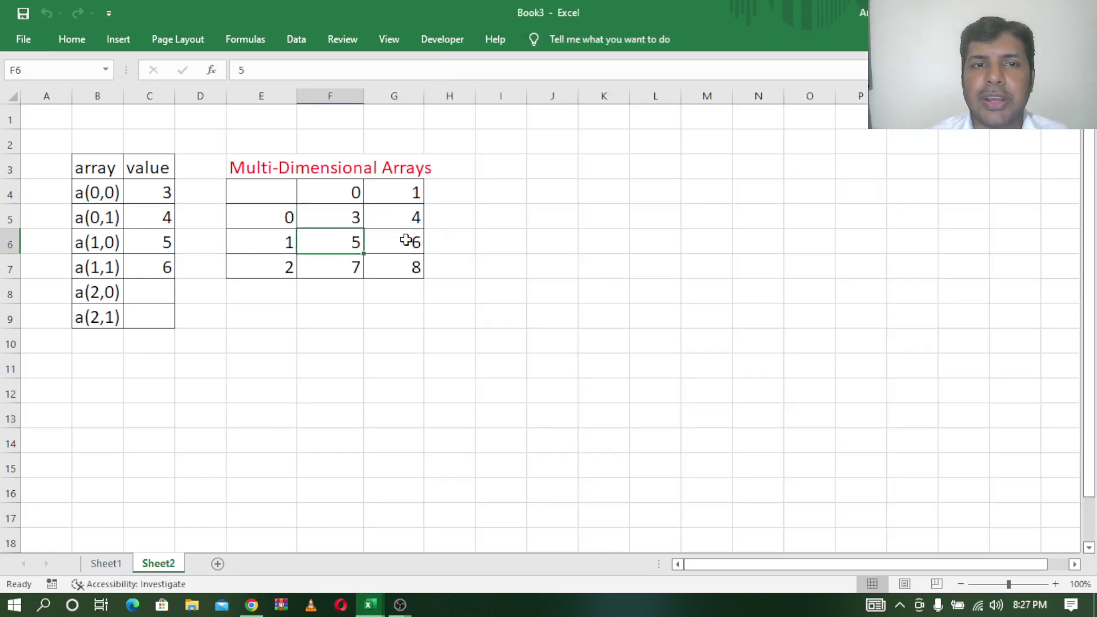
click(406, 240)
click(350, 267)
click(399, 261)
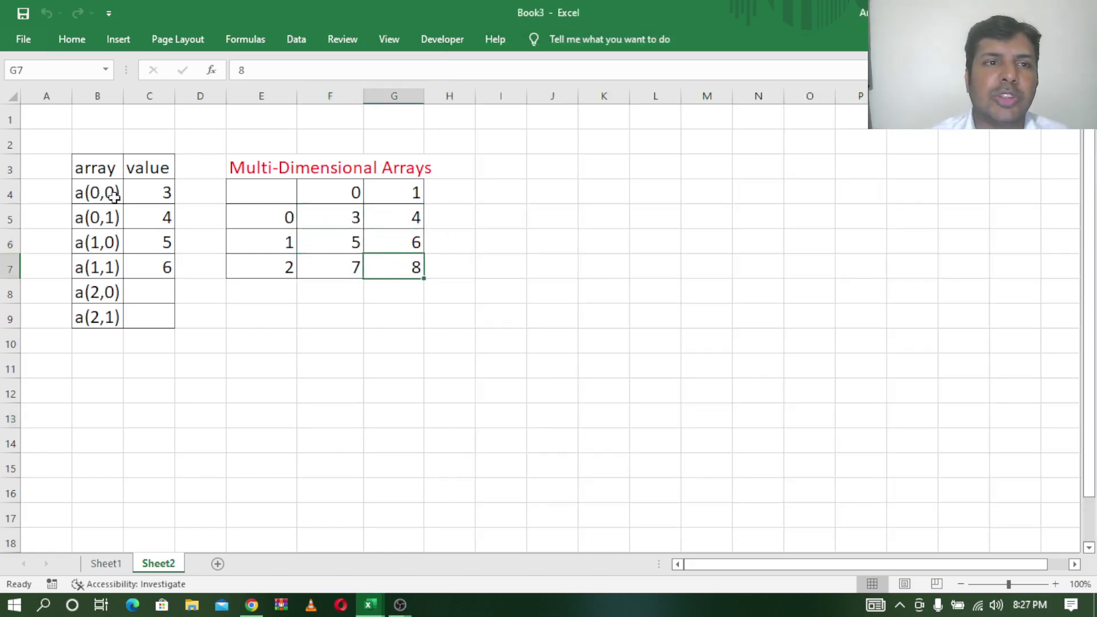
Step: Match values 3 in F5 and 4 in G5 to row index 0 and column indices 0 and 1
click(264, 220)
click(355, 191)
click(351, 216)
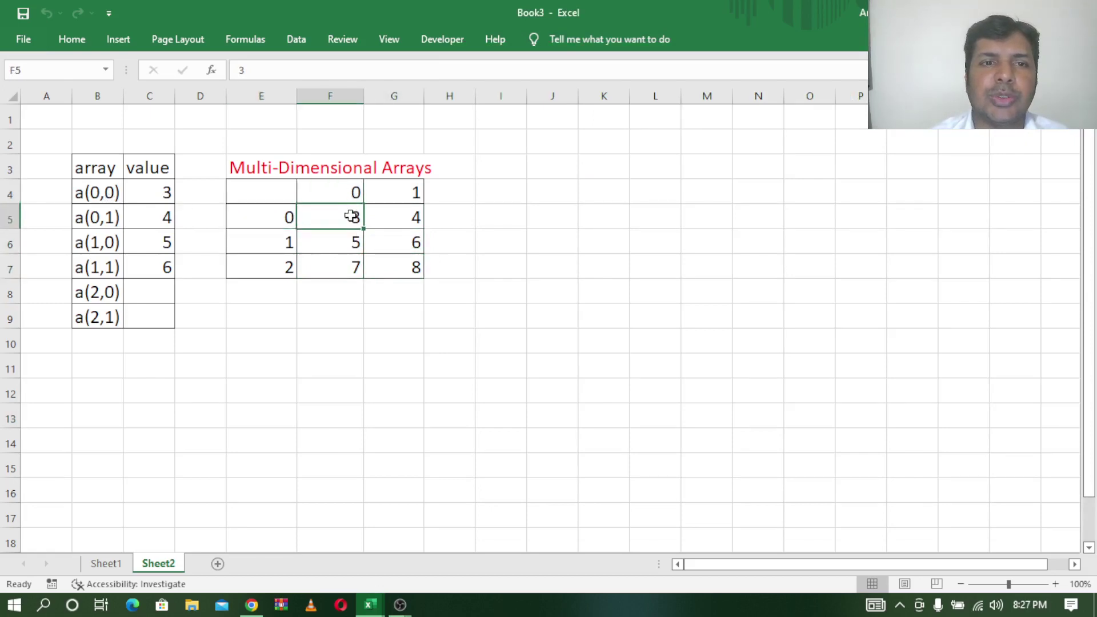
click(263, 217)
click(408, 188)
click(409, 221)
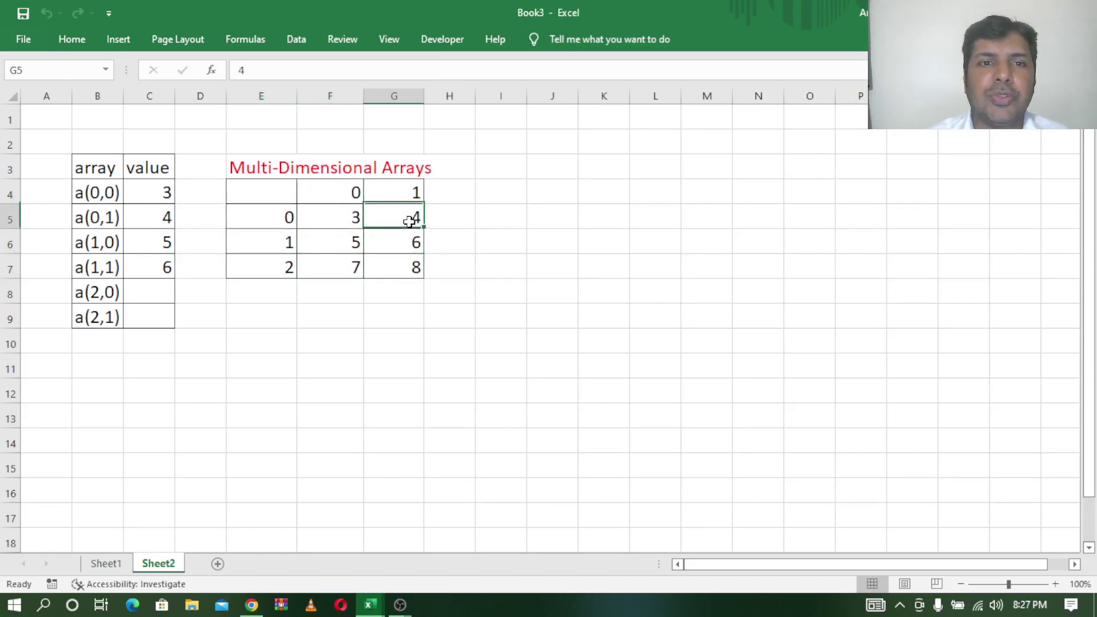
drag(118, 217, 164, 217)
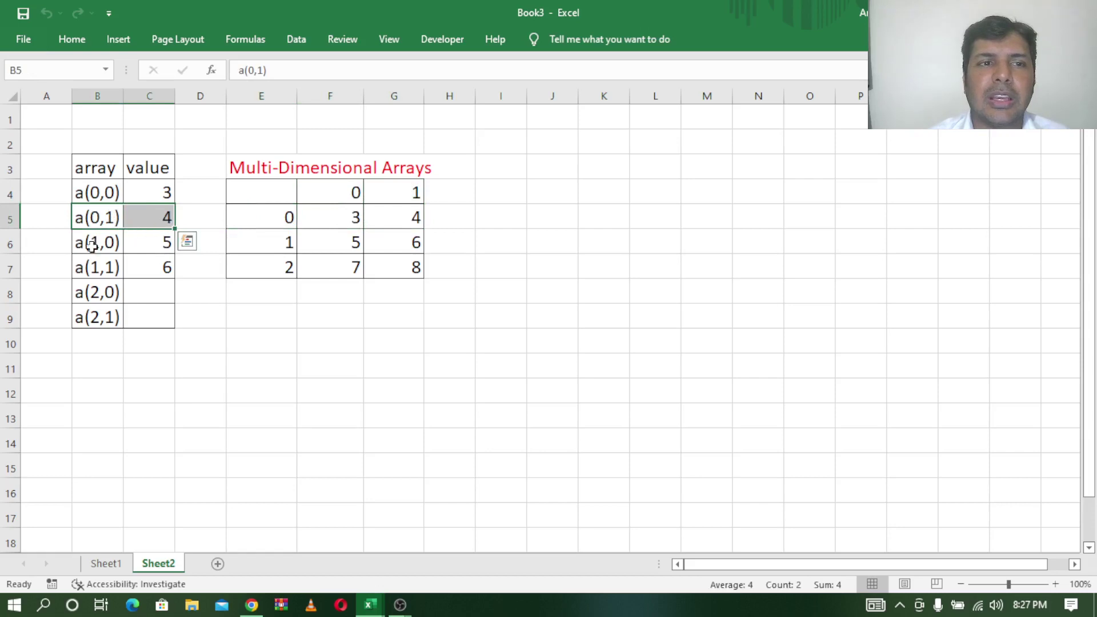
drag(92, 245, 146, 243)
Step: Match values 5 in F6 and 6 in G6 to row index 1, then select header cells E4:G4
click(258, 240)
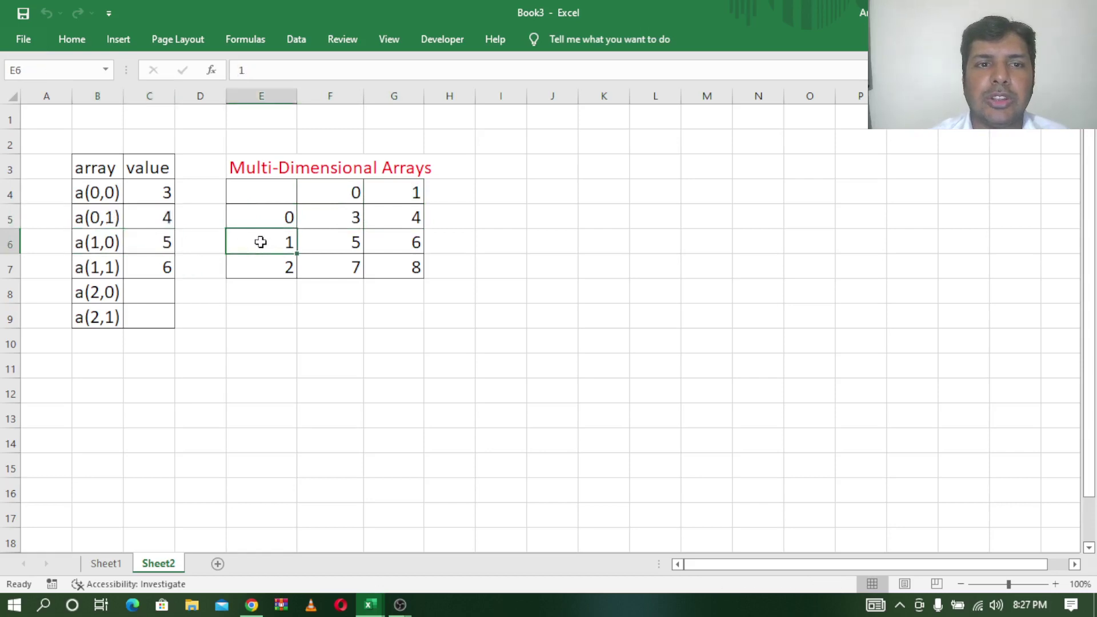
click(333, 192)
click(338, 245)
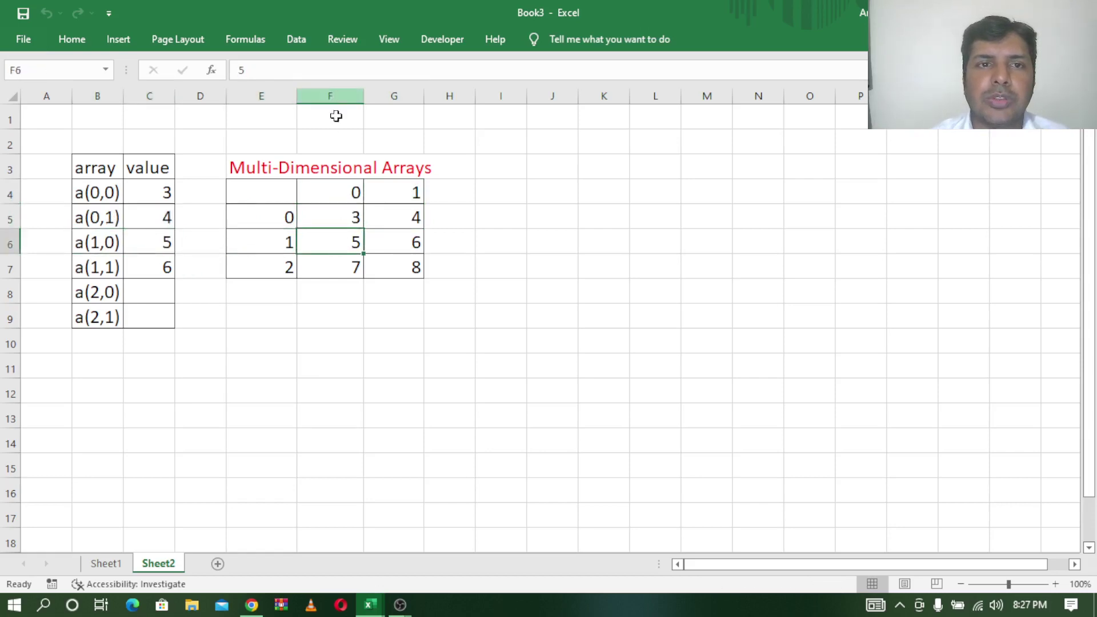
click(269, 245)
click(403, 195)
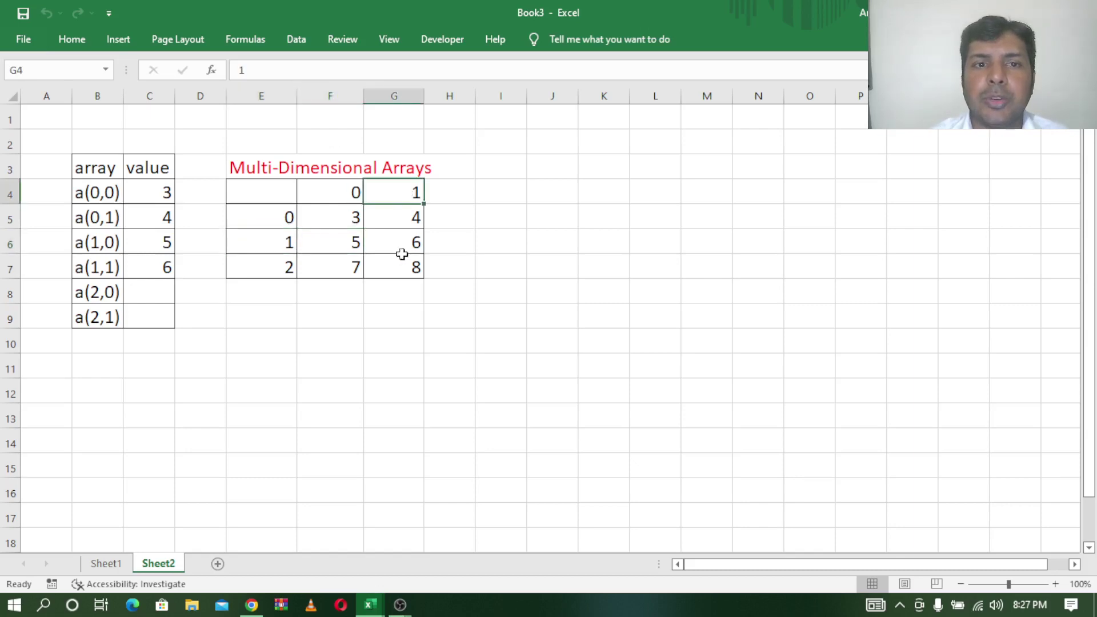
click(406, 239)
drag(242, 193, 421, 188)
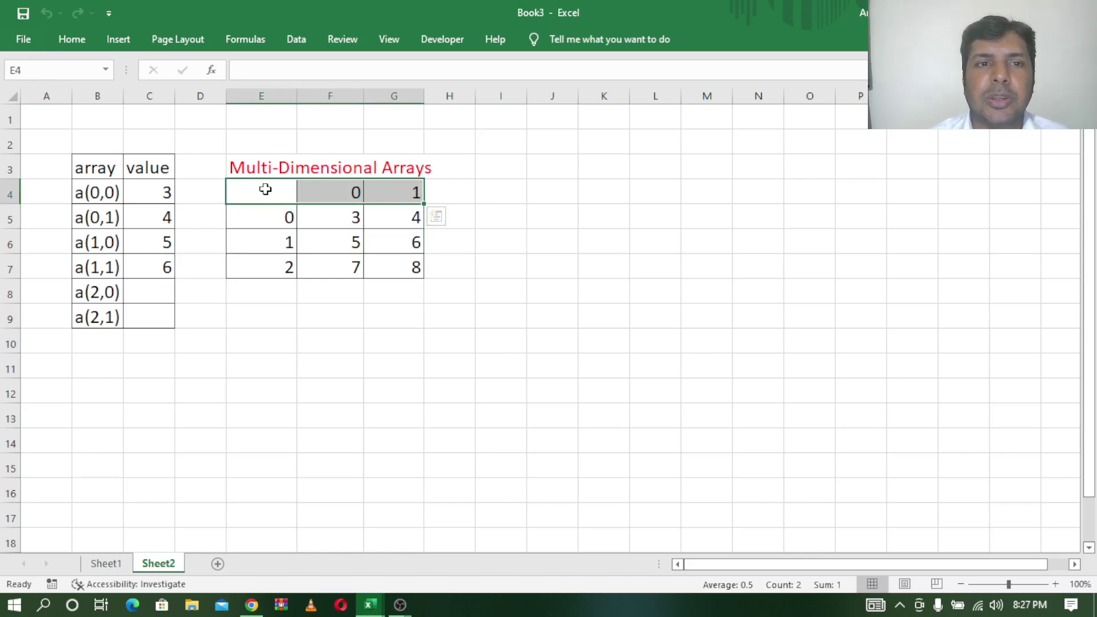
Step: Fill the header cells E4:G4 and E4:E7 with yellow
click(72, 39)
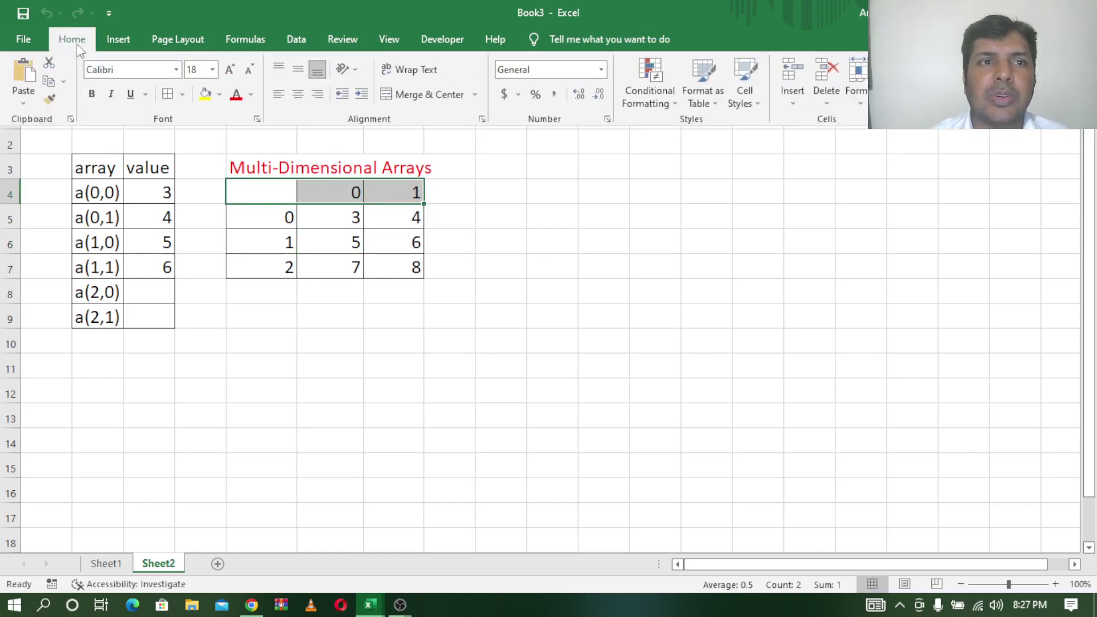
click(205, 93)
click(256, 196)
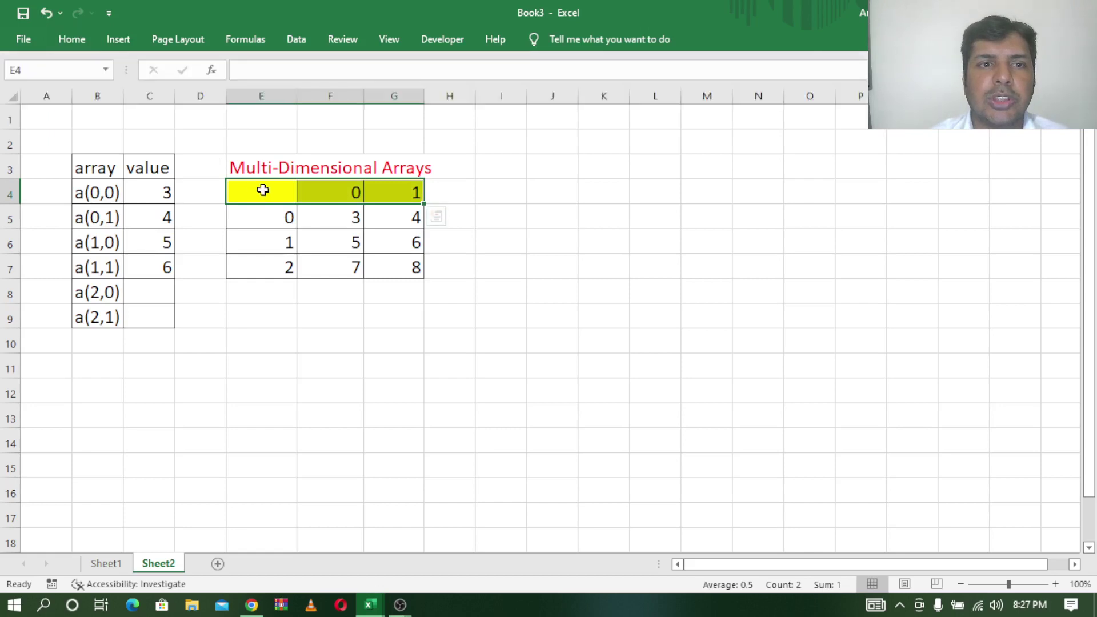
drag(261, 192, 264, 268)
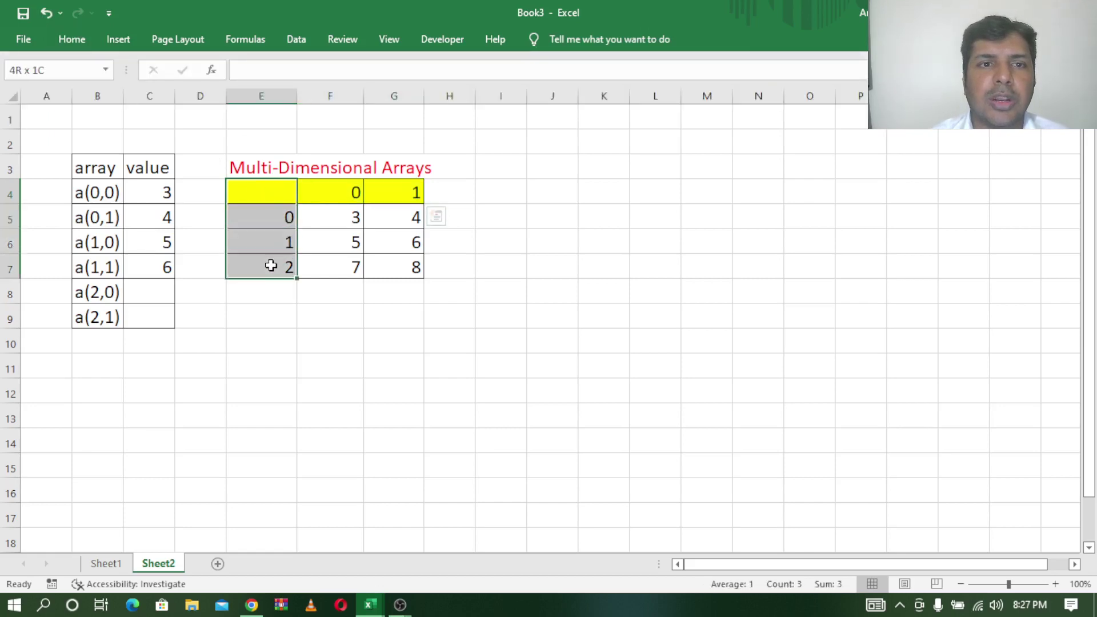
click(78, 40)
click(205, 93)
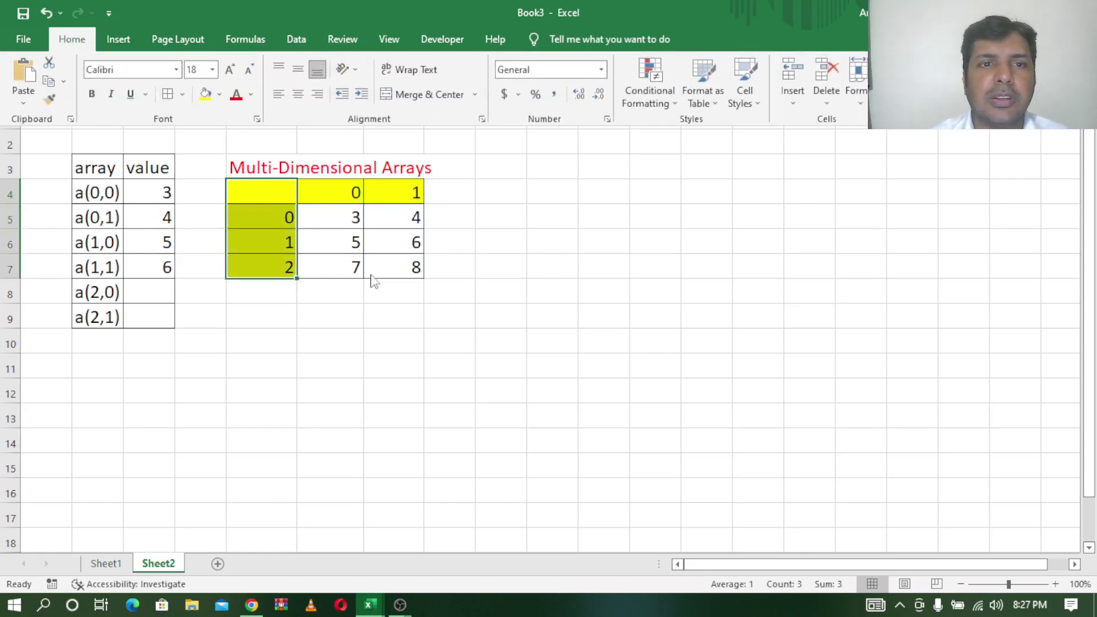
click(325, 220)
Step: Trace values 3, 4 and 5 in F5, G5, F6 to their row and column indices
click(284, 223)
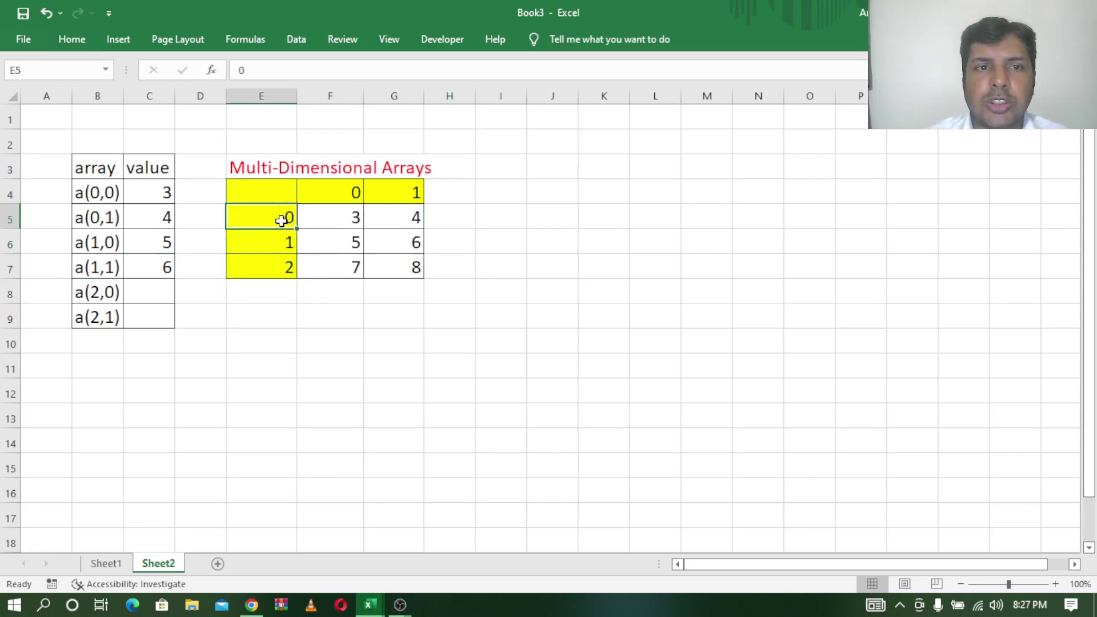
click(341, 192)
click(346, 223)
click(284, 220)
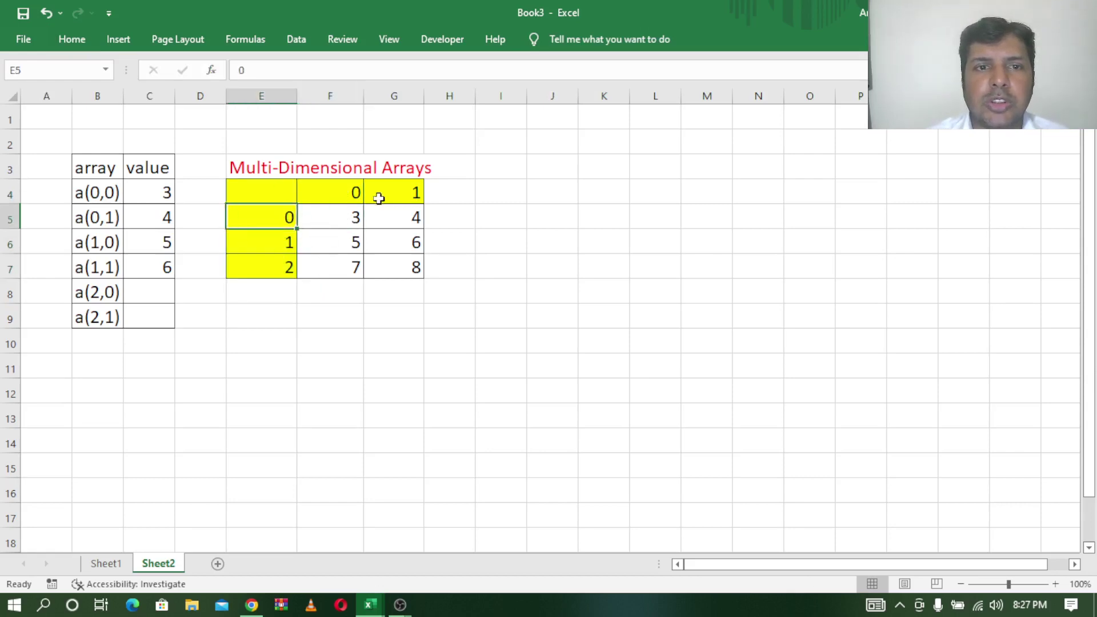
click(384, 194)
click(398, 218)
click(285, 247)
click(314, 191)
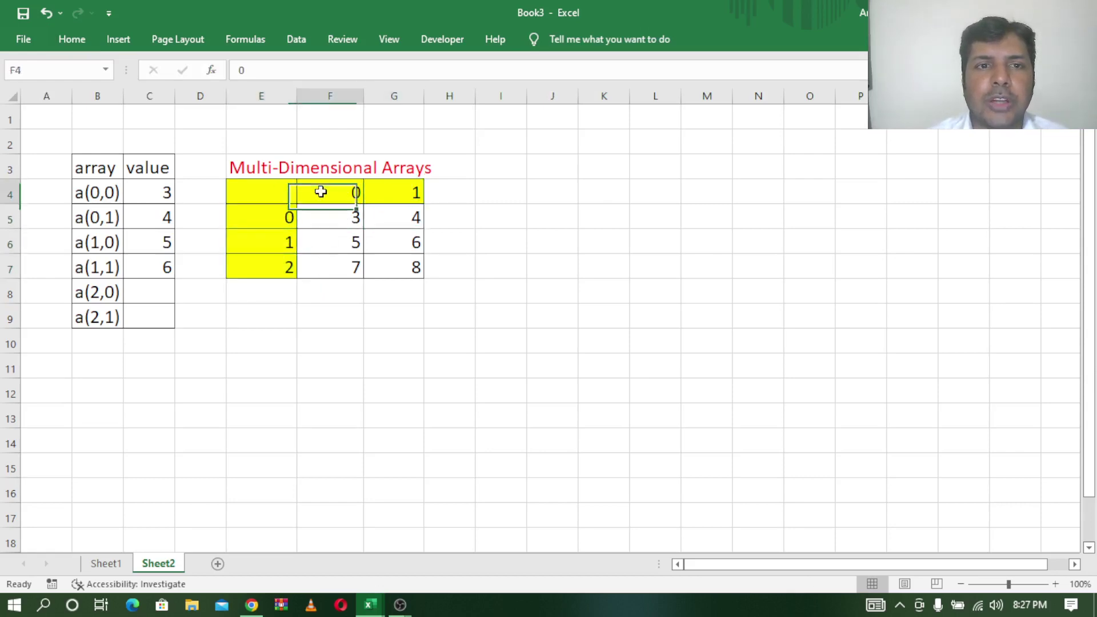
click(350, 247)
Step: Trace values 6, 7 and 8 in G6, F7, G7 to their indices, then return to the macro code
click(284, 248)
click(388, 184)
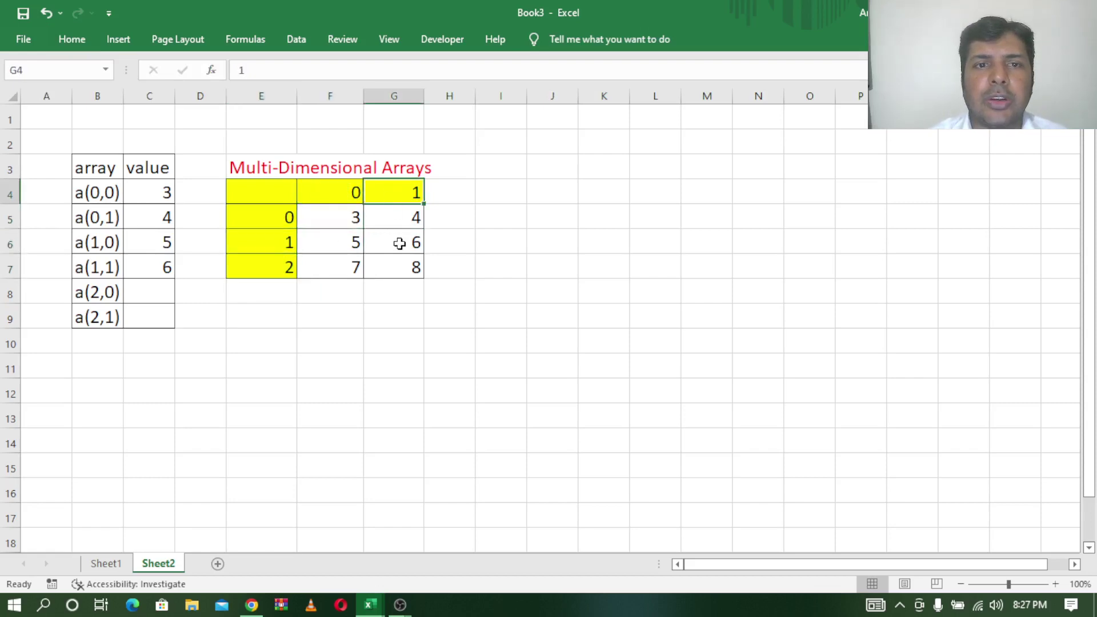
click(403, 243)
click(285, 265)
click(326, 193)
click(352, 269)
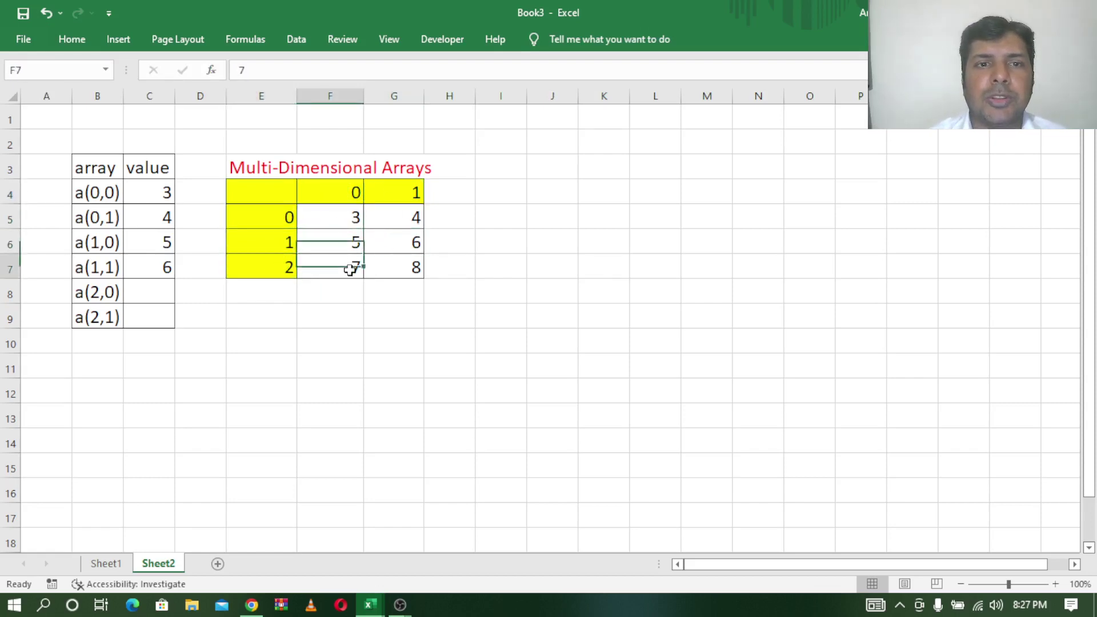
click(286, 269)
click(379, 186)
click(407, 275)
mouse_move(368, 605)
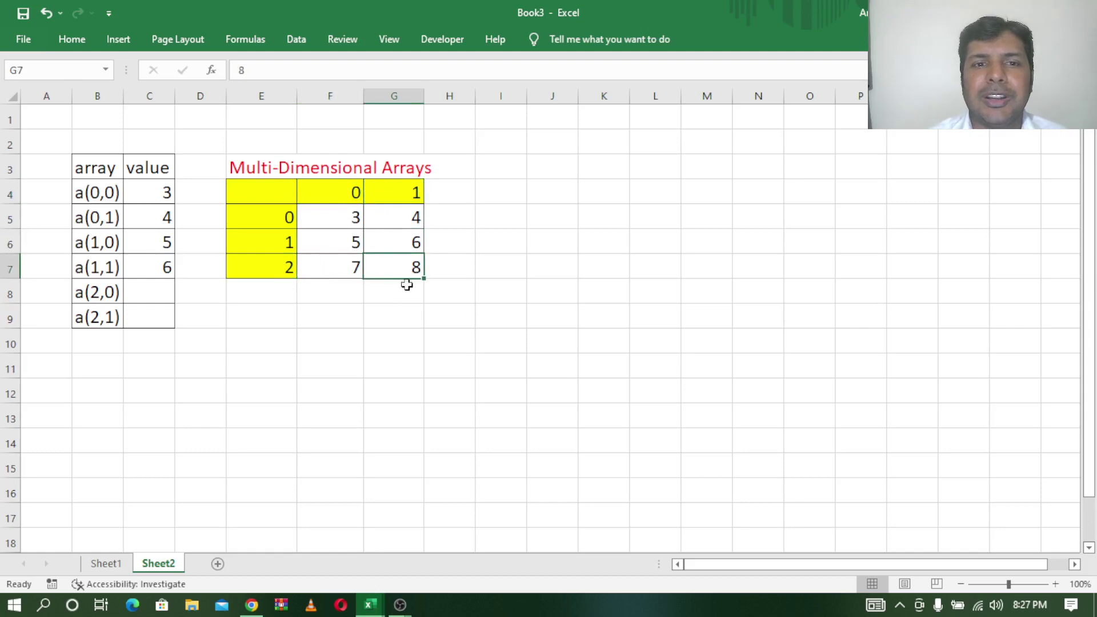
click(473, 520)
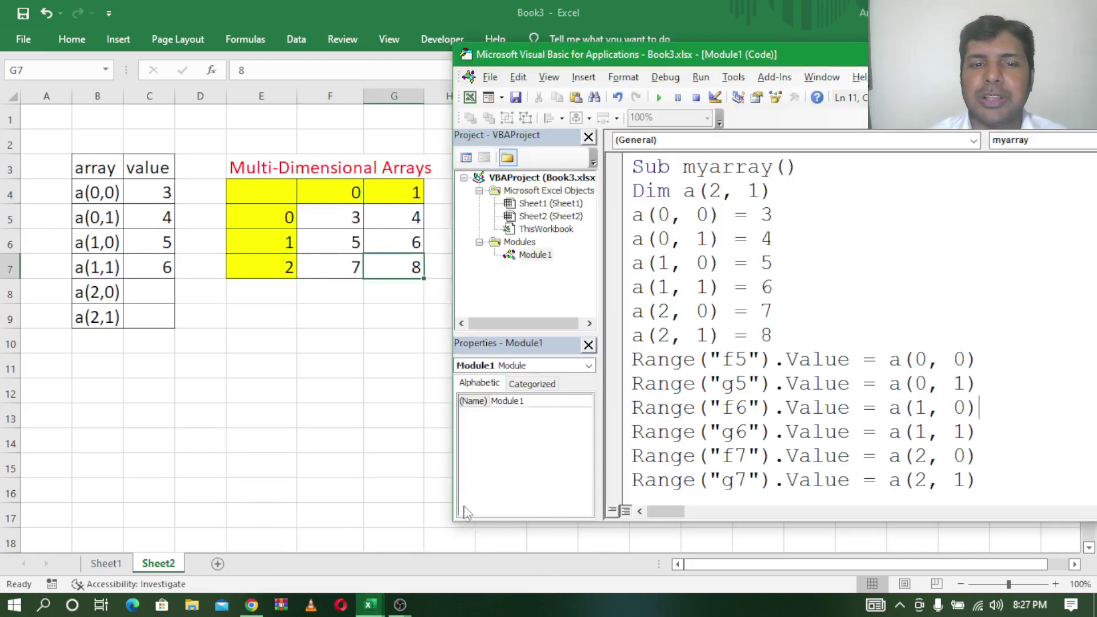